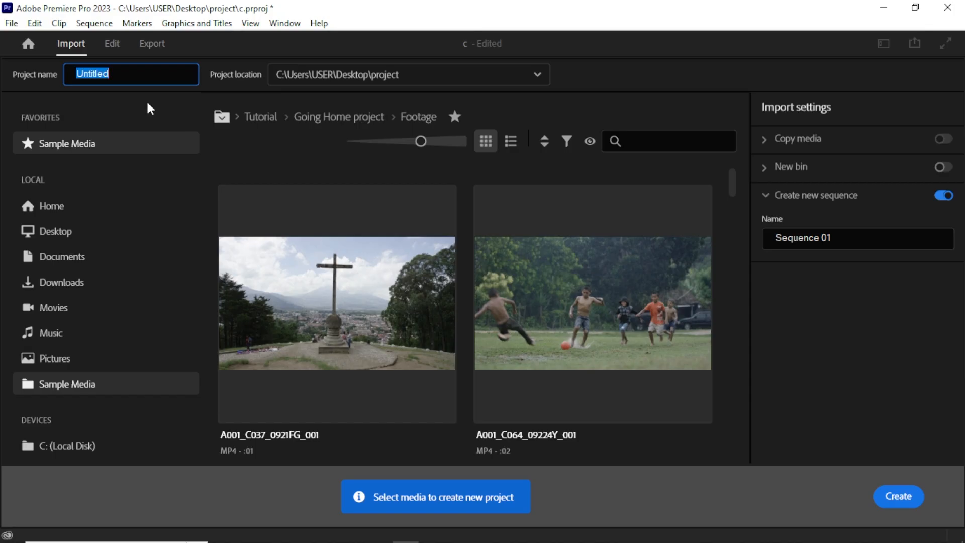
Create a new project named new project, keeping the Desktop\project folder as its location.
text(new project)
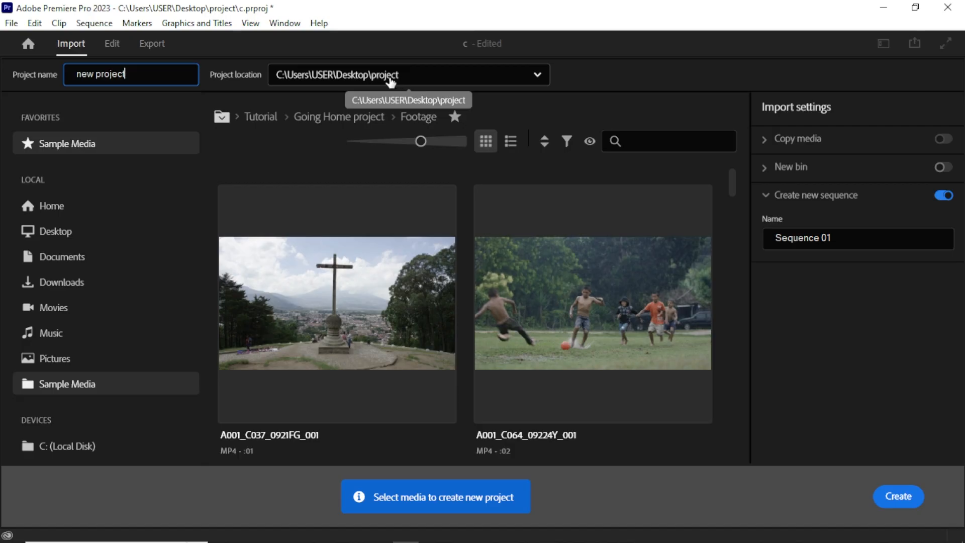
click(410, 79)
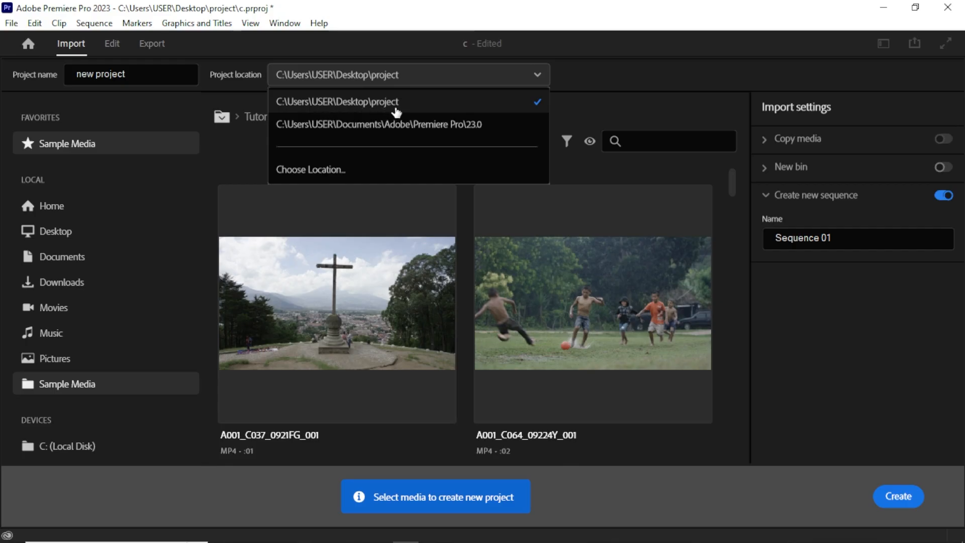
click(577, 101)
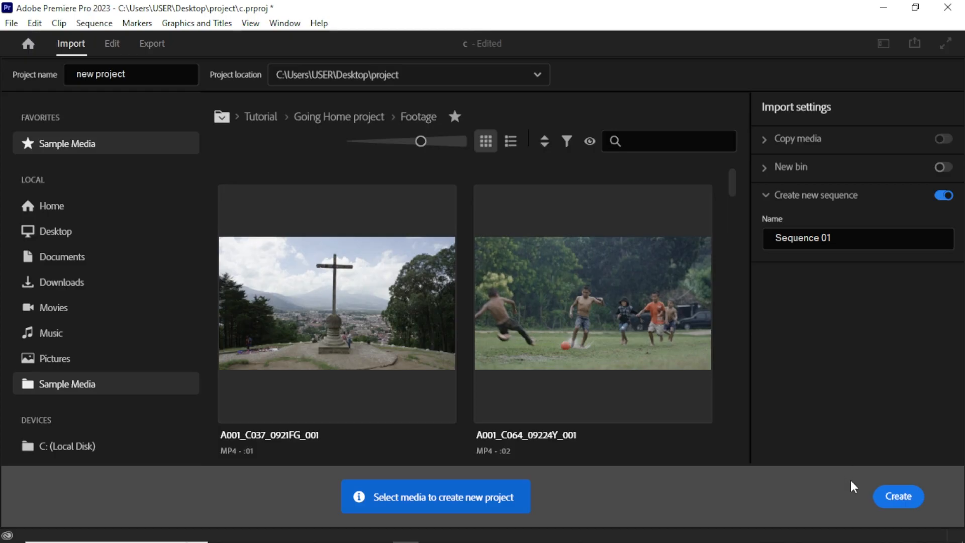
click(894, 495)
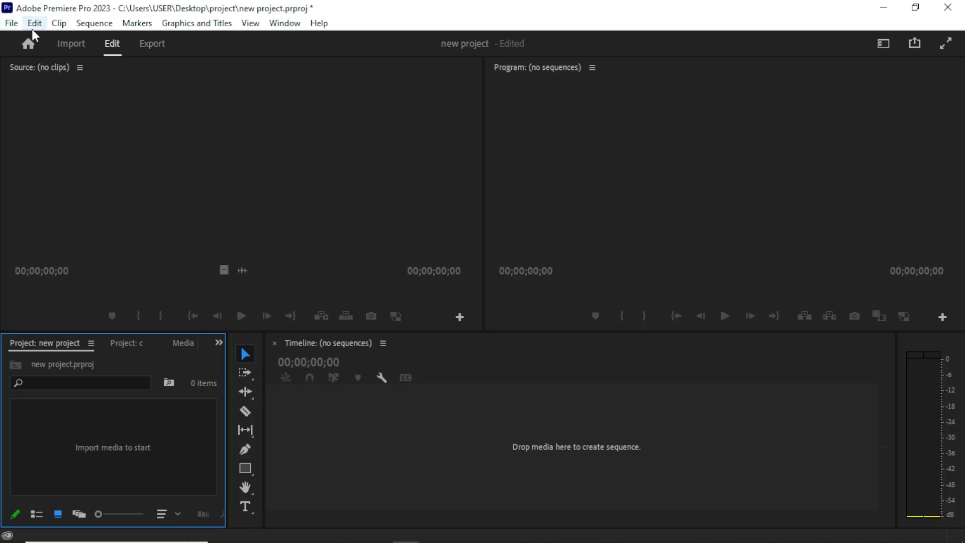
Create a new sequence from the DSLR 1080p30 preset and name it ntest one.
click(18, 28)
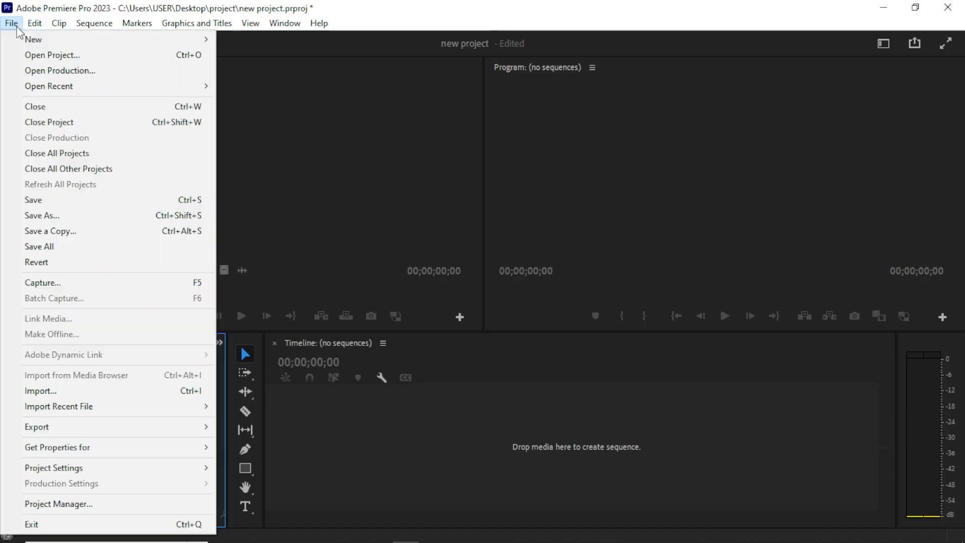
click(436, 200)
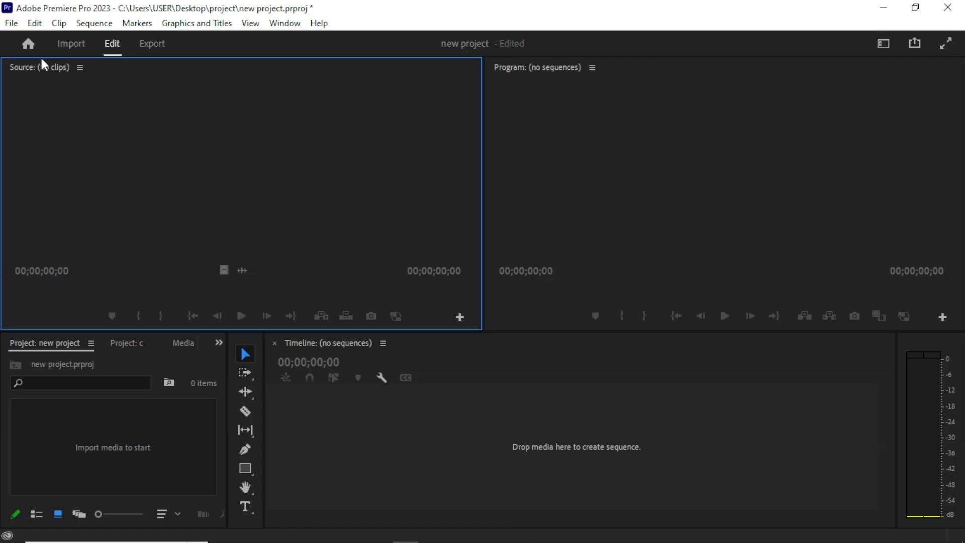
click(11, 23)
mouse_move(41, 44)
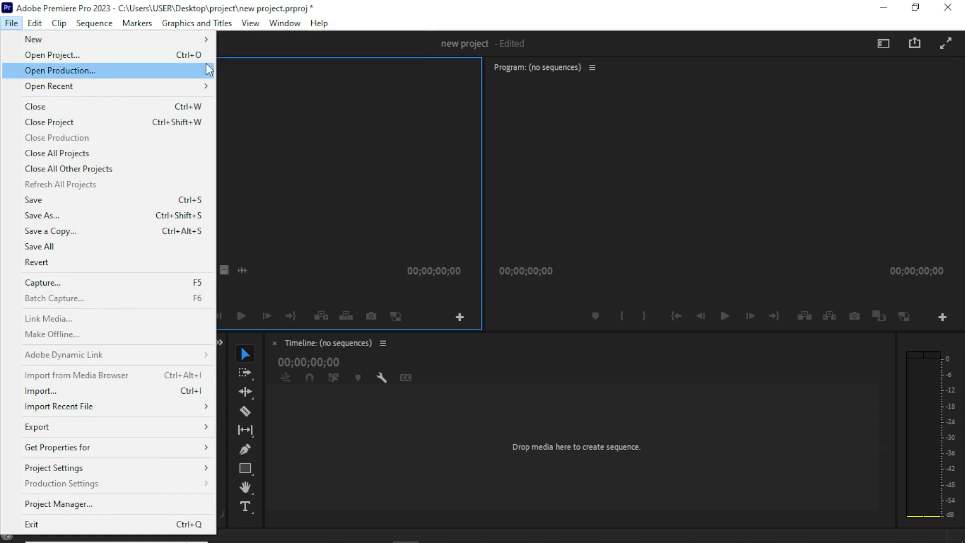
mouse_move(146, 43)
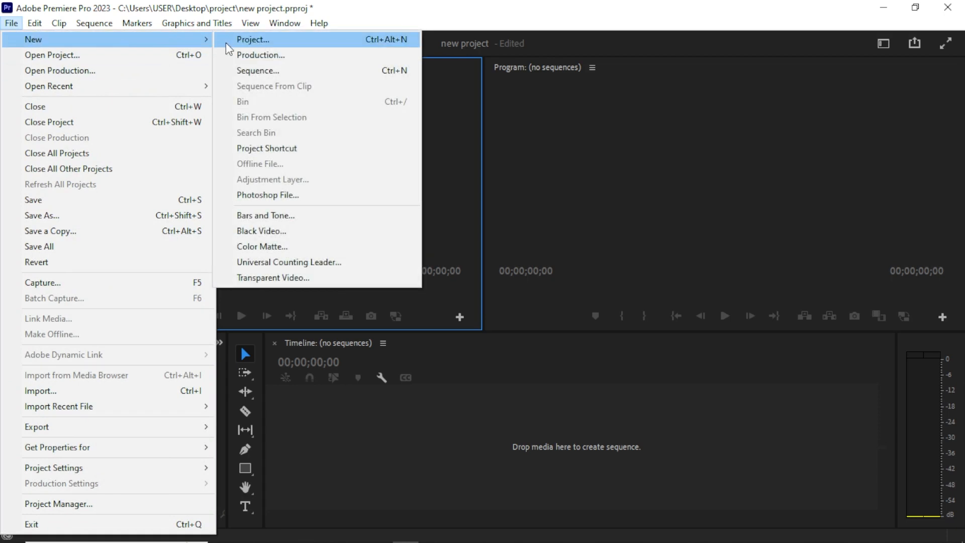
click(243, 70)
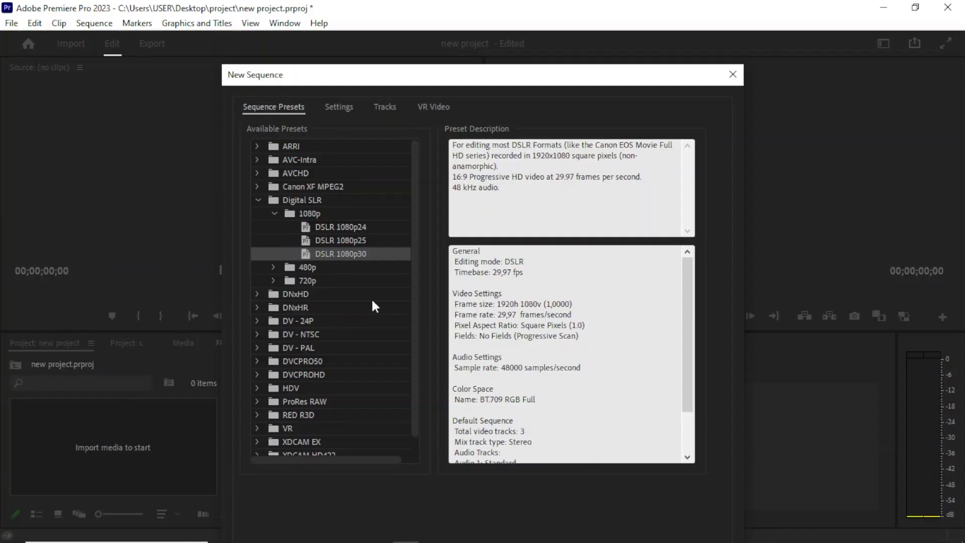
scroll(375, 306, down, 2)
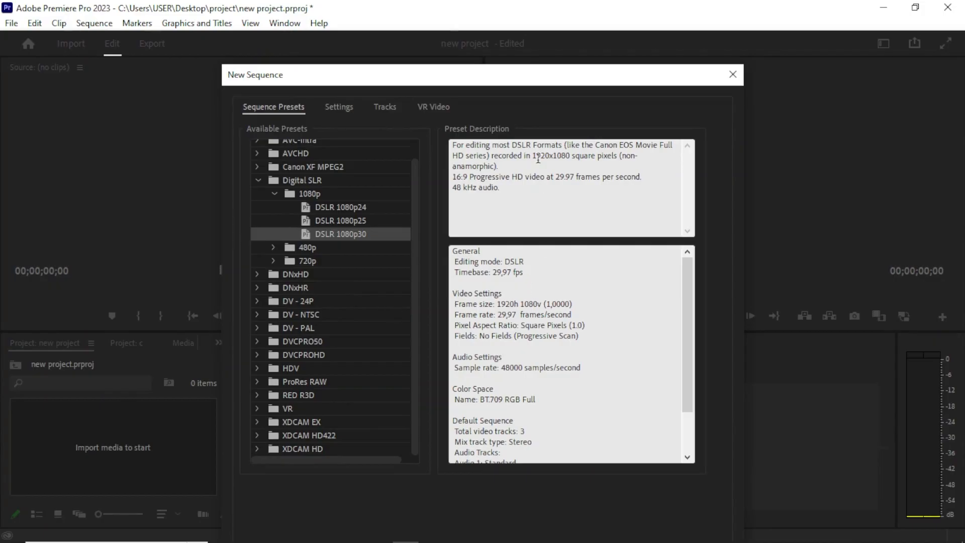
drag(390, 82, 370, 17)
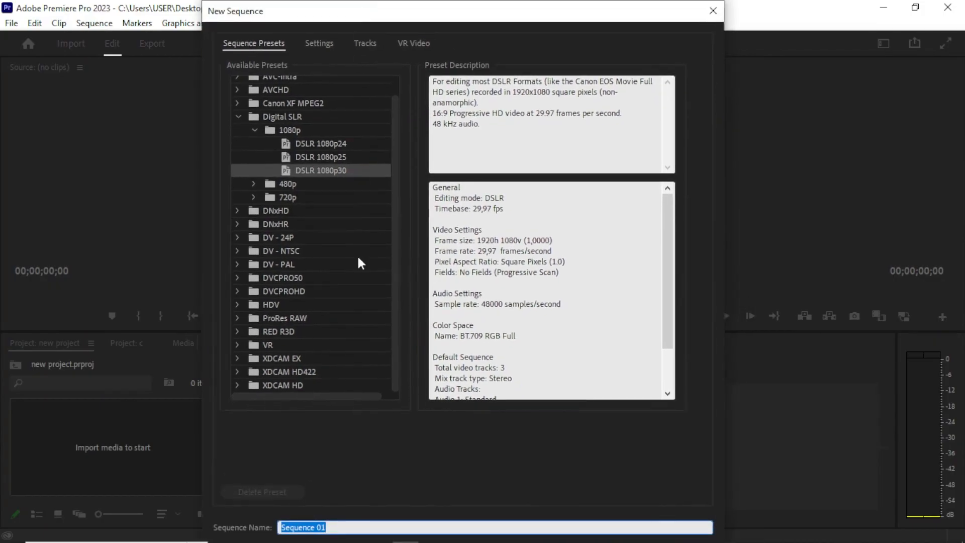
text(name)
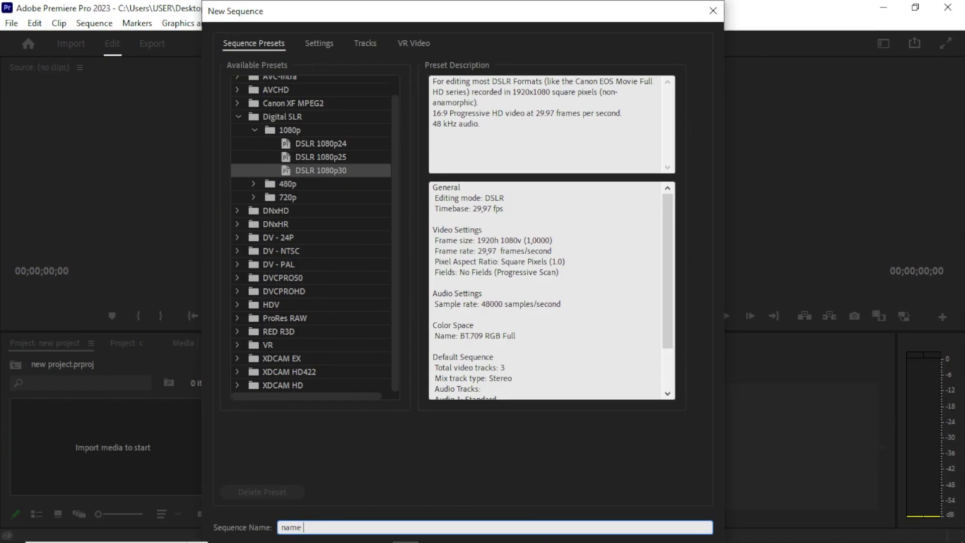
key(BackSpace)
key(BackSpace)
key(BackSpace)
text(test one)
key(Return)
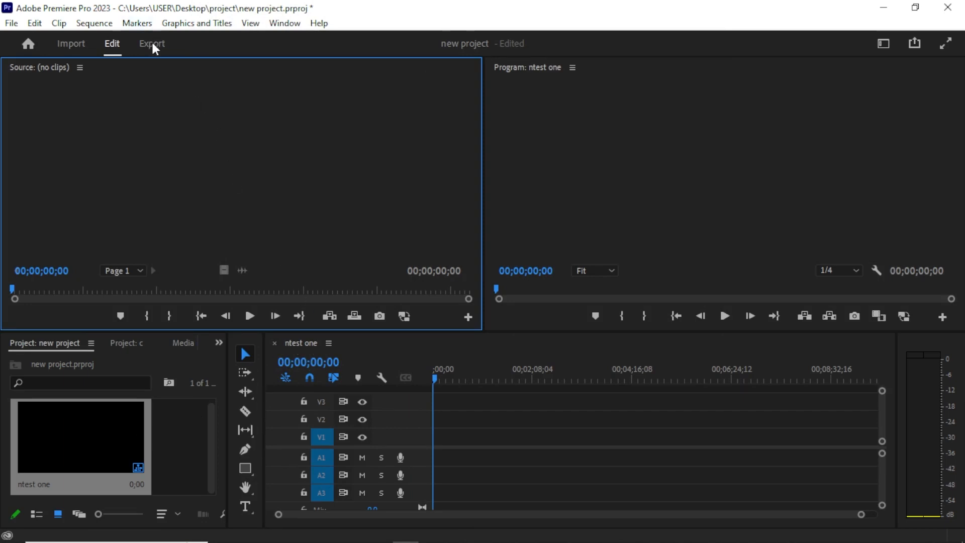
Open the export settings, delete a character from the output file name, and return to editing.
click(156, 50)
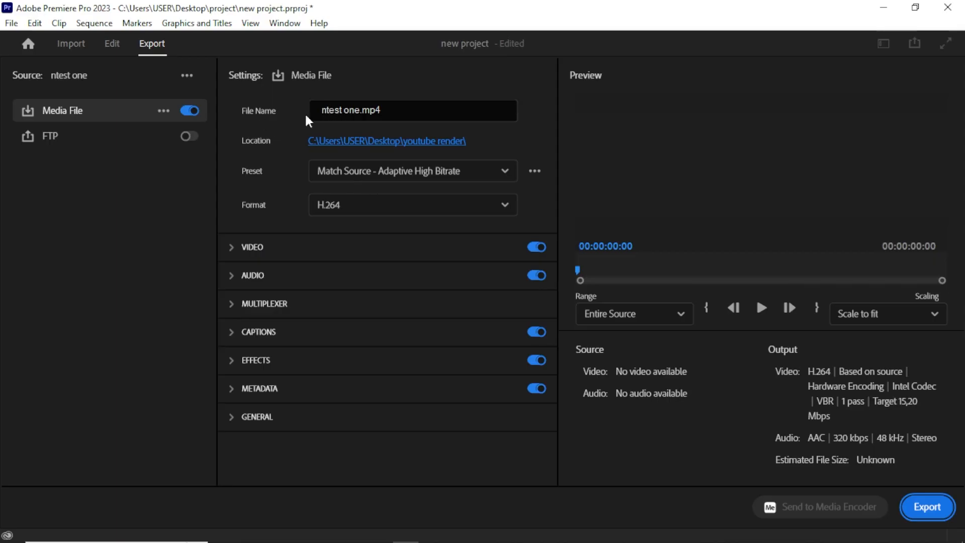
click(343, 110)
key(BackSpace)
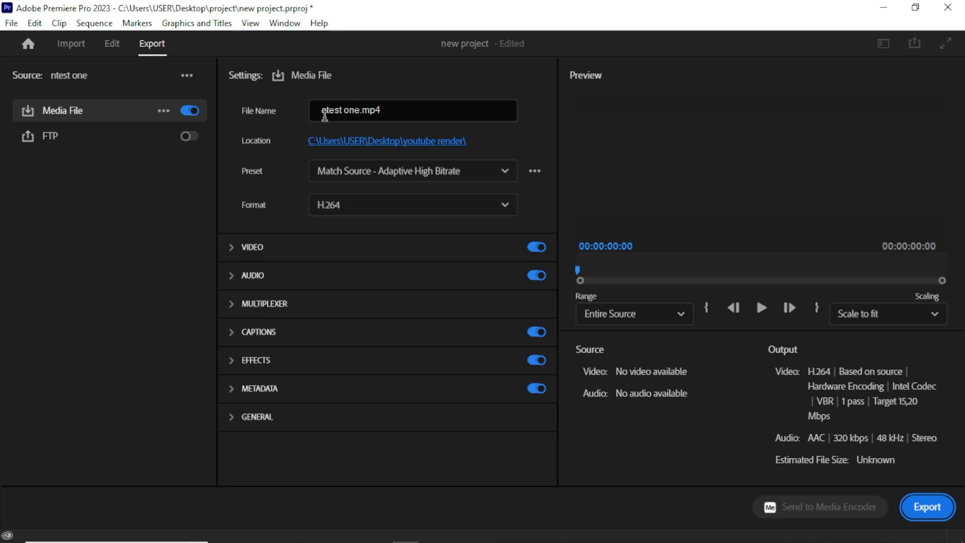
click(115, 43)
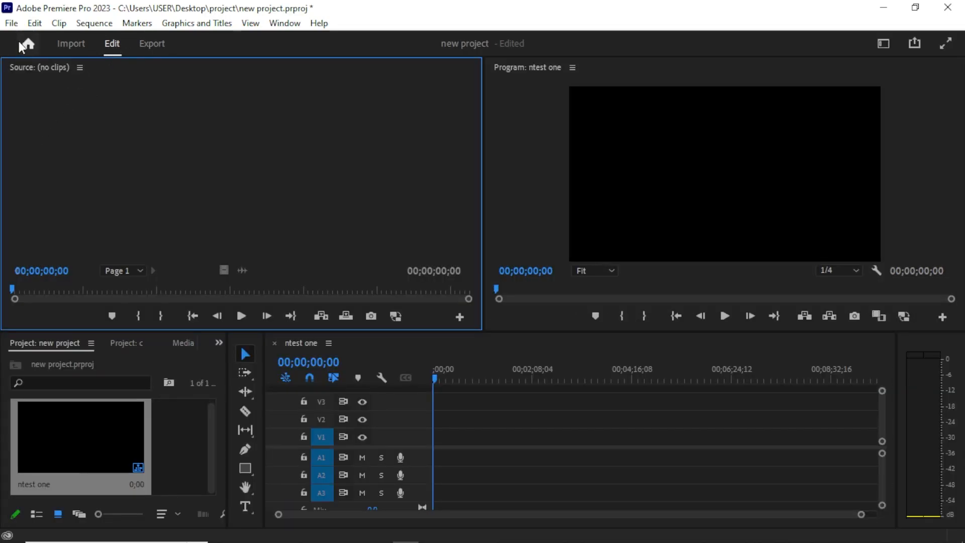
Browse the File and Edit menus and glance at the Import workspace.
click(11, 23)
click(11, 23)
click(34, 23)
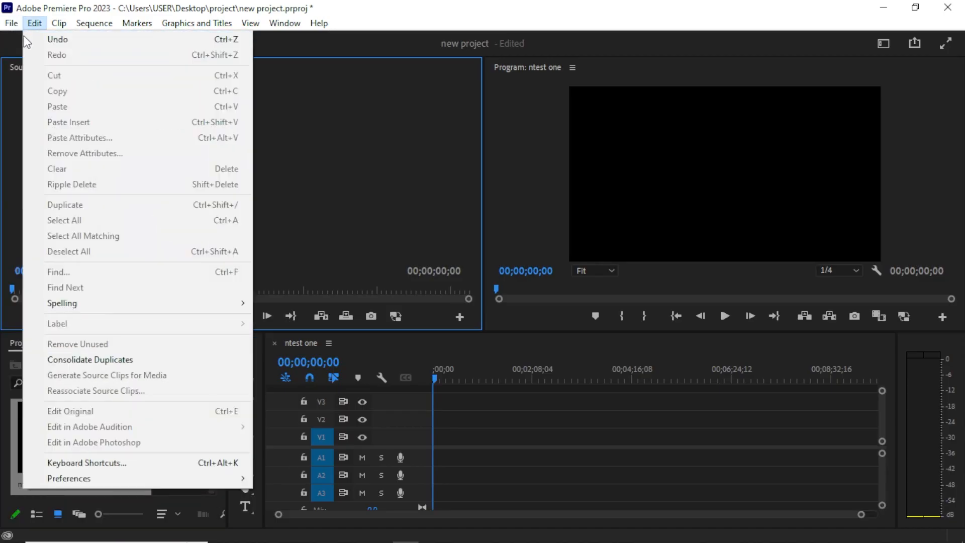
click(3, 116)
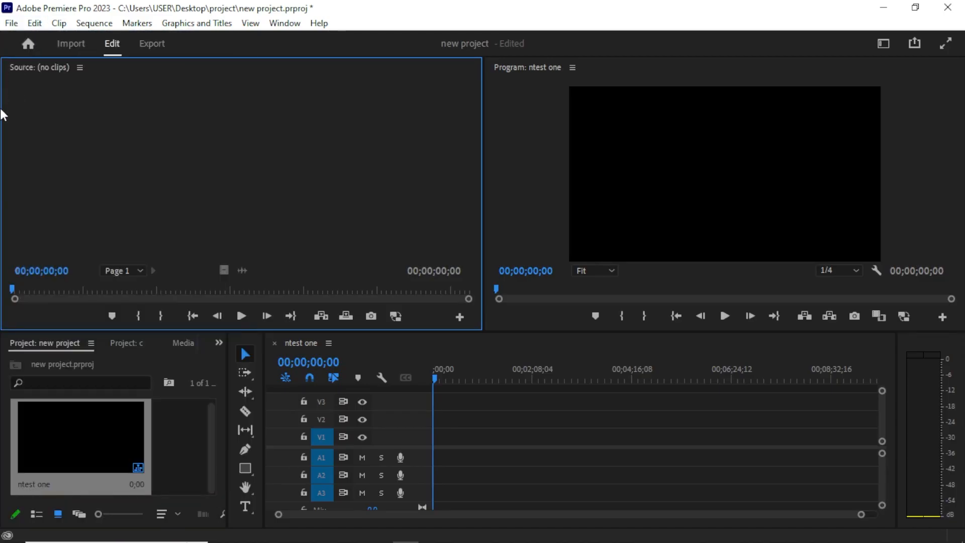
click(11, 23)
mouse_move(82, 44)
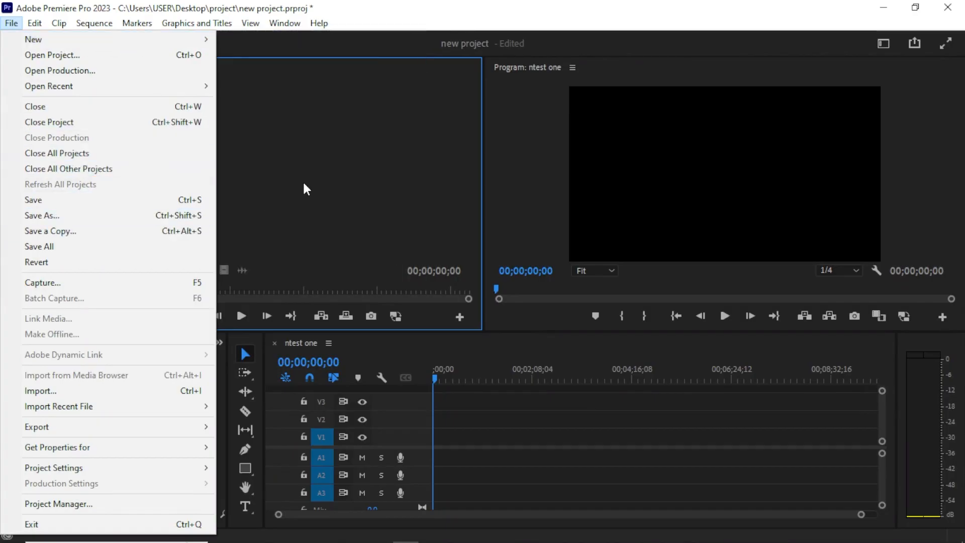
click(304, 189)
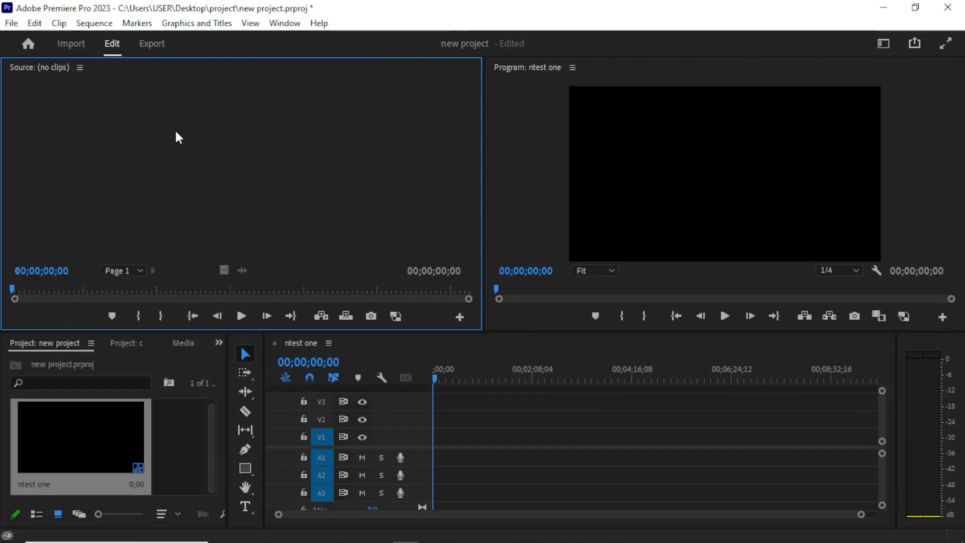
click(76, 49)
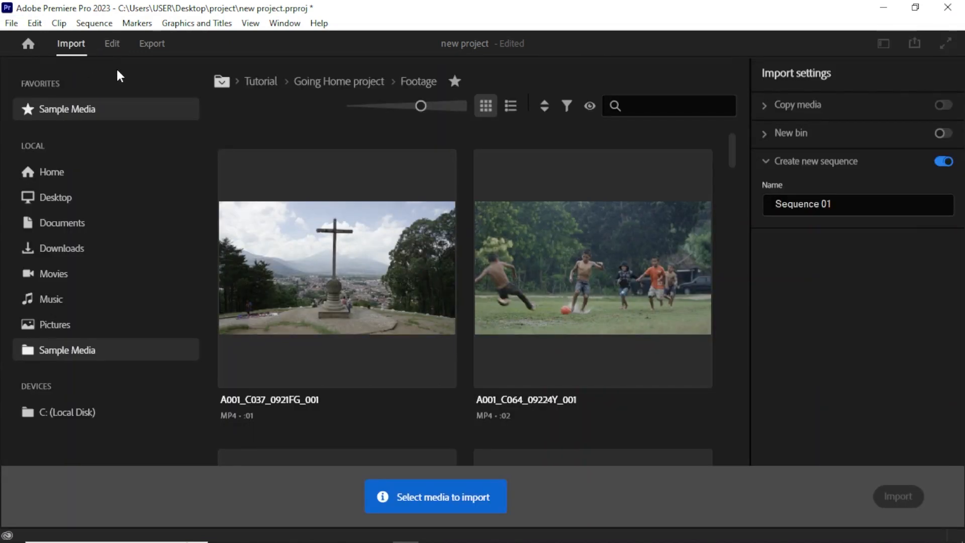
click(113, 44)
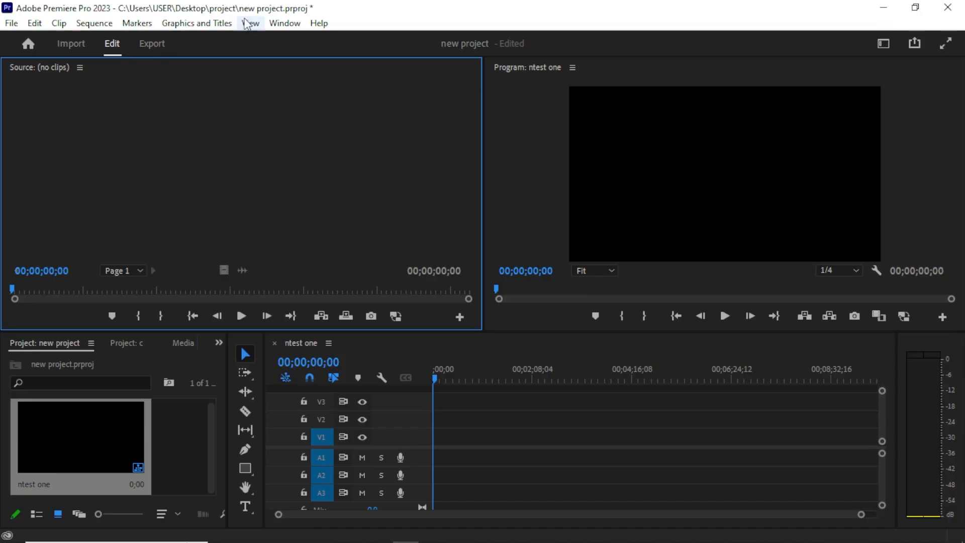
Browse the Clip, Sequence and Window menus.
click(75, 24)
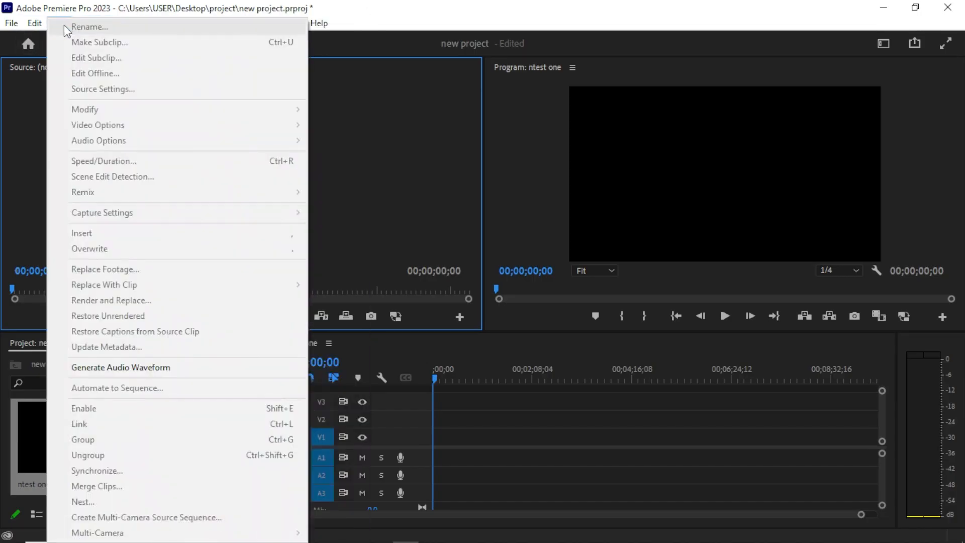
click(22, 105)
click(39, 22)
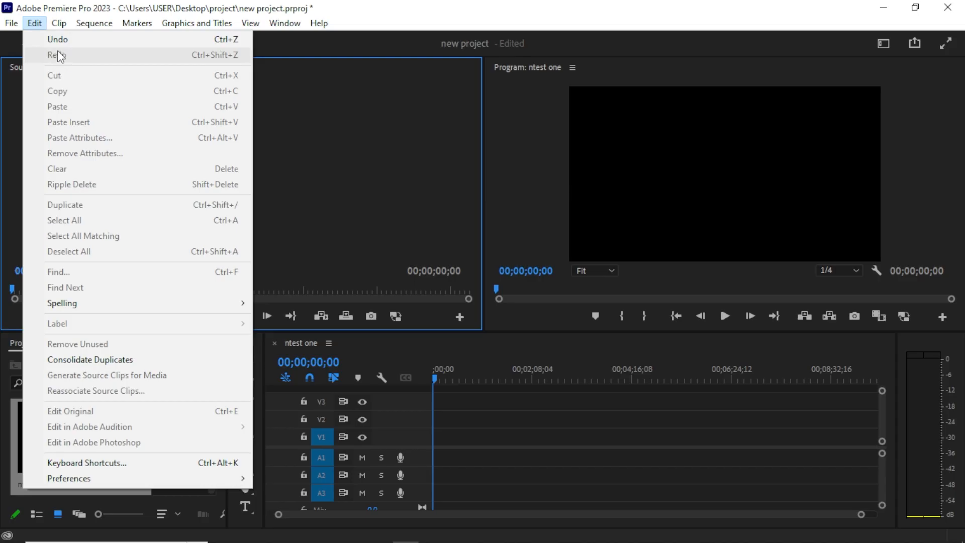
click(342, 113)
click(100, 23)
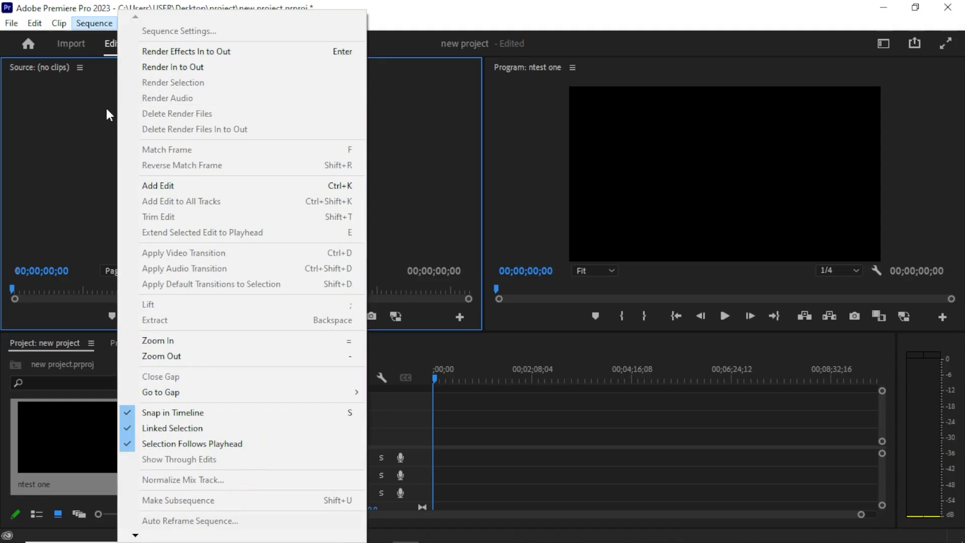
click(56, 210)
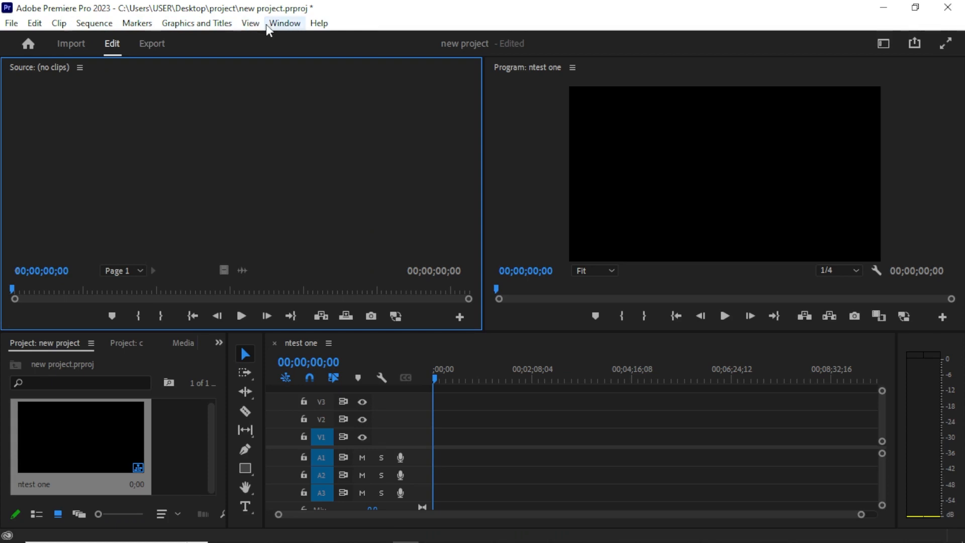
click(296, 22)
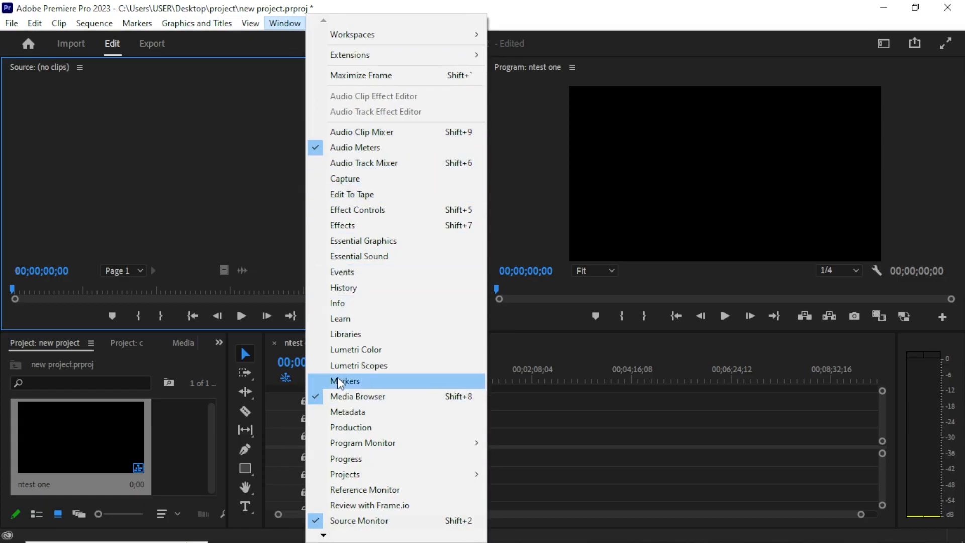
click(222, 201)
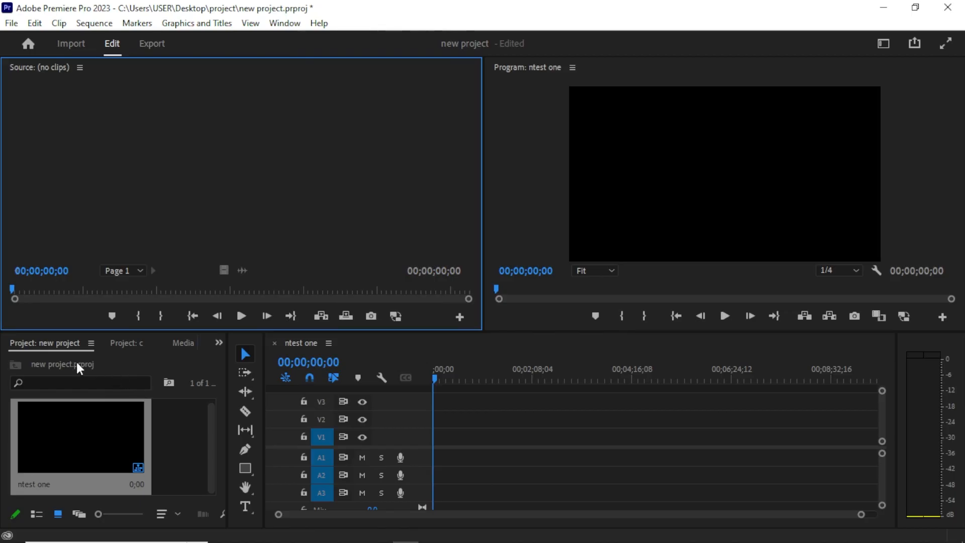
Move the timeline panel beside the program monitor, then reset the workspace to its saved layout.
drag(388, 351, 630, 71)
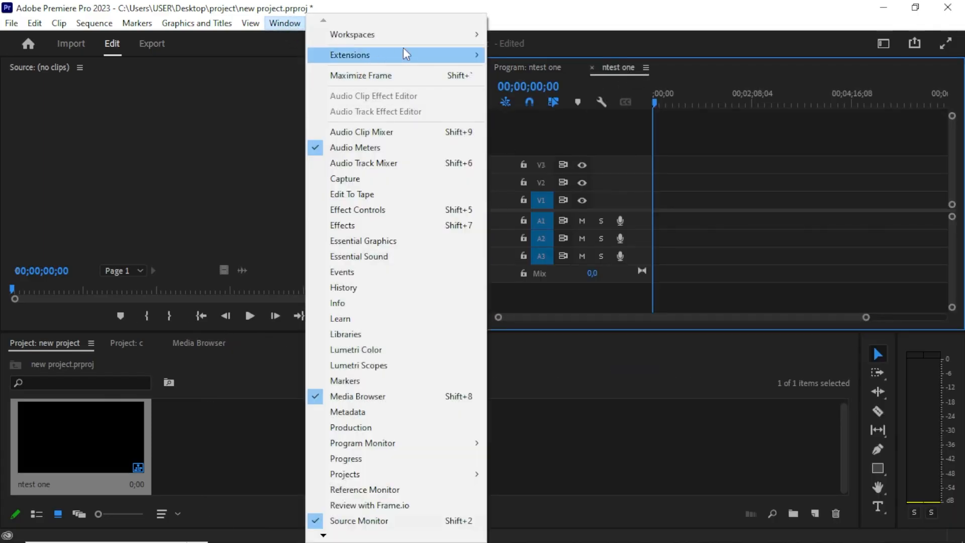
mouse_move(433, 34)
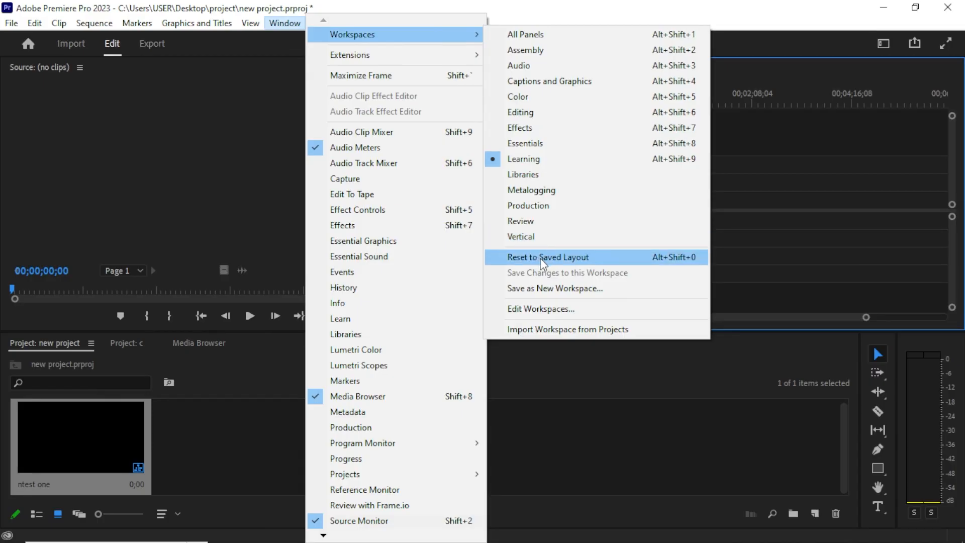
click(541, 258)
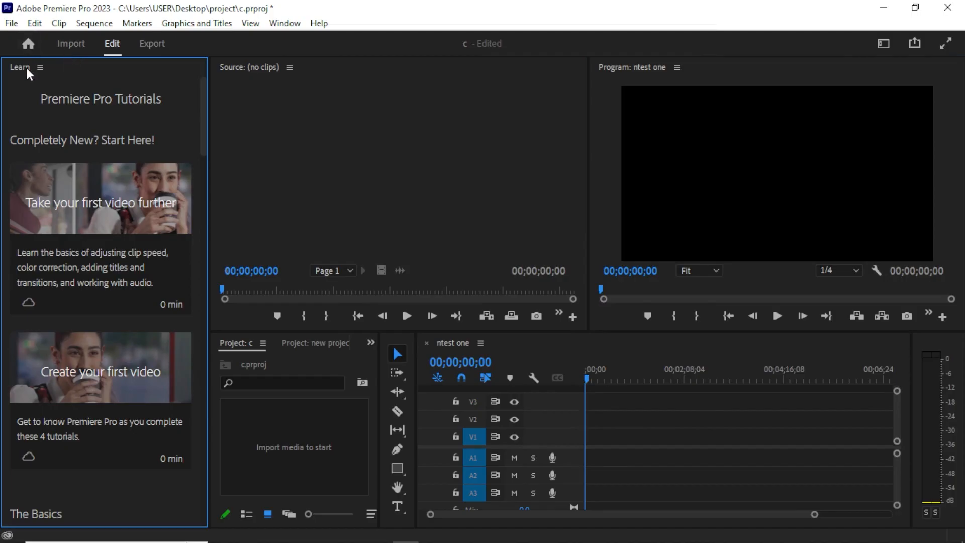
Close the Learn panel and open the Essential Graphics panel.
click(40, 68)
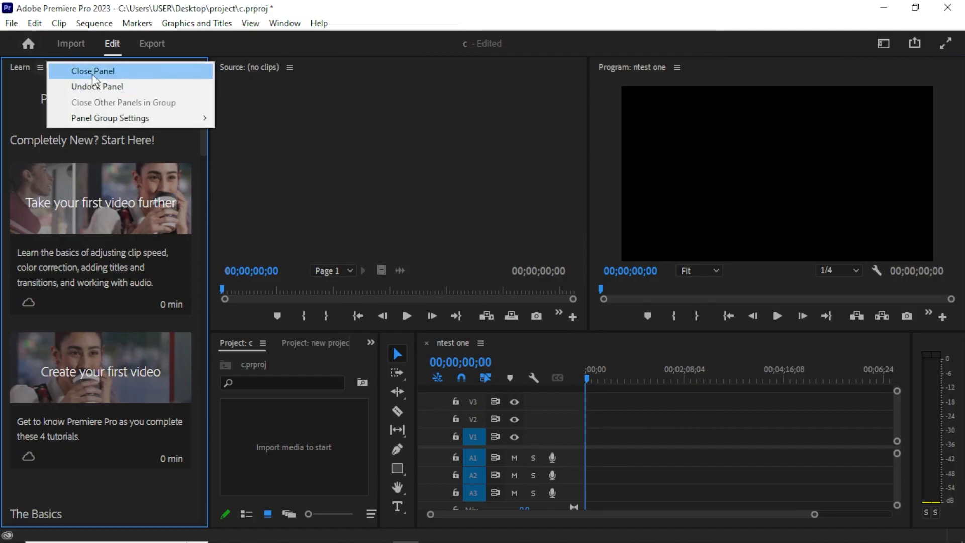
click(92, 73)
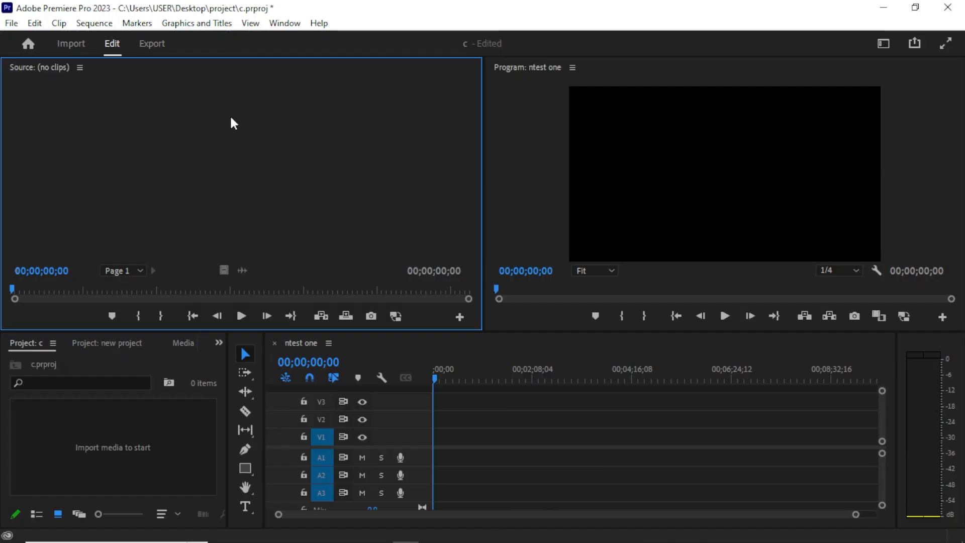
click(284, 26)
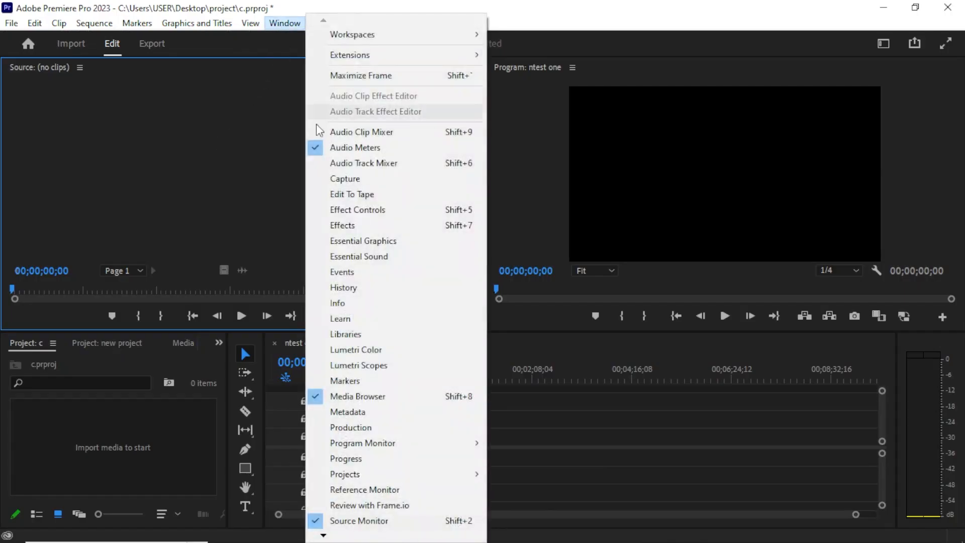
click(350, 246)
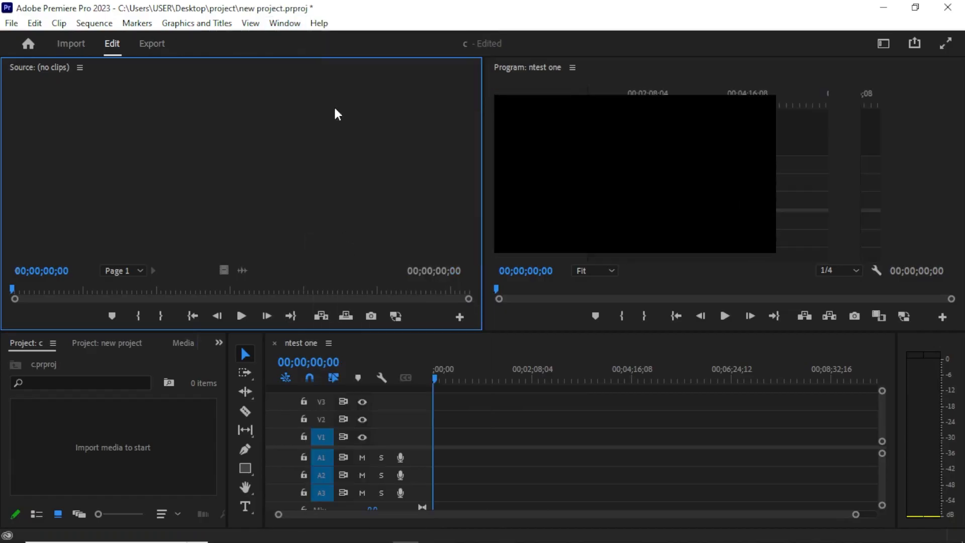
Open the Essential Sound and Lumetri Color panels.
click(279, 23)
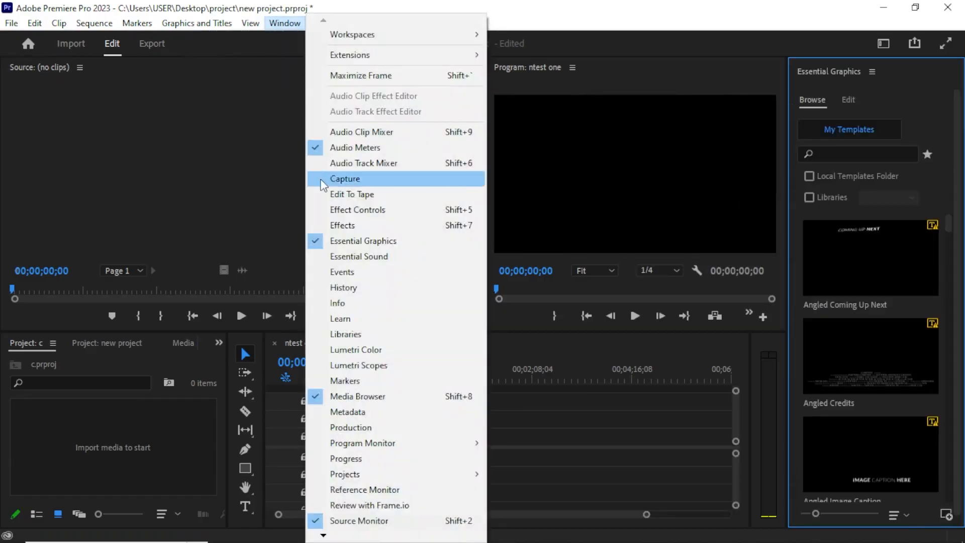
click(355, 258)
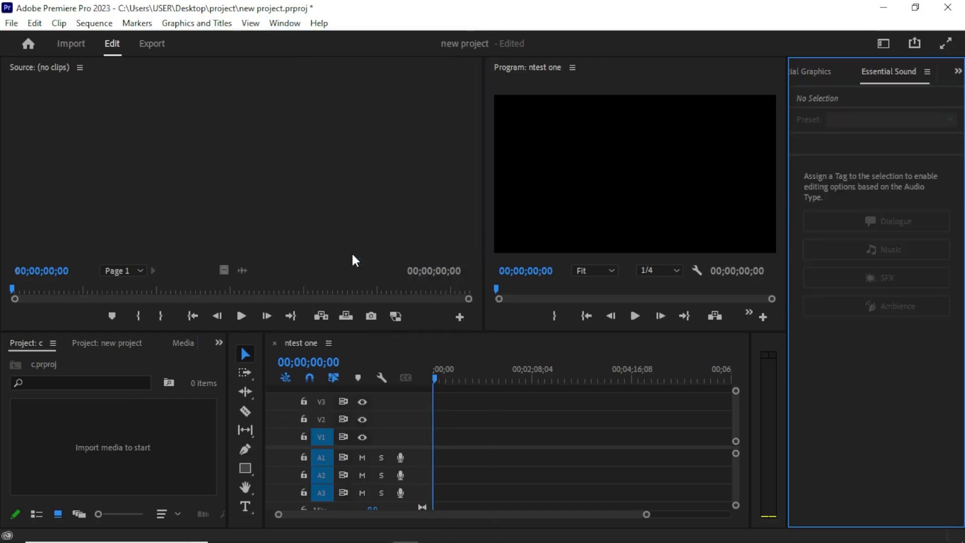
click(272, 26)
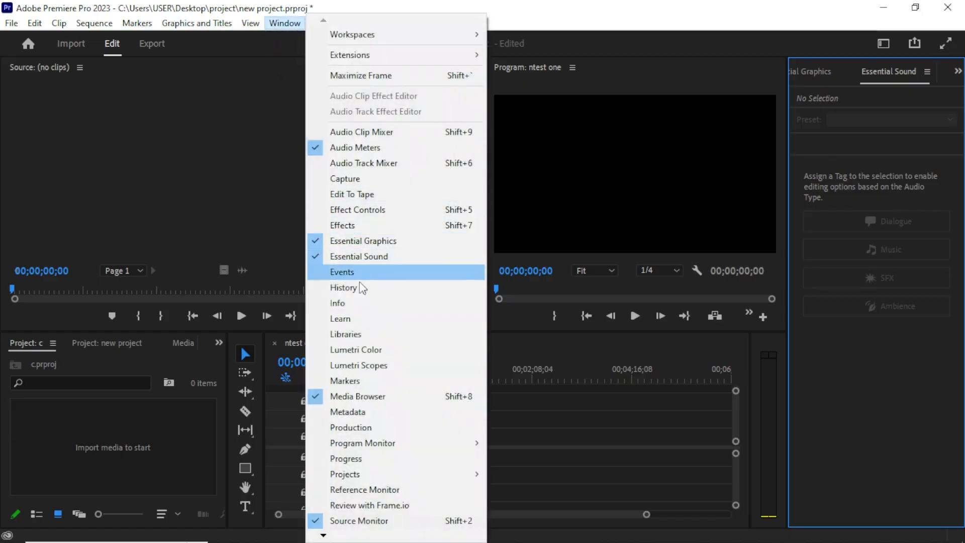
click(348, 350)
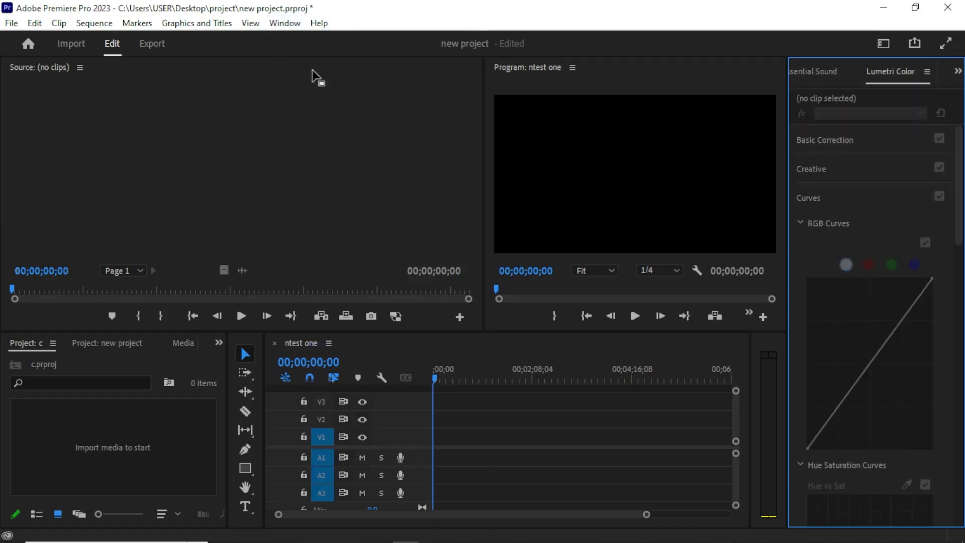
Open the Effects and Effect Controls panels.
click(282, 24)
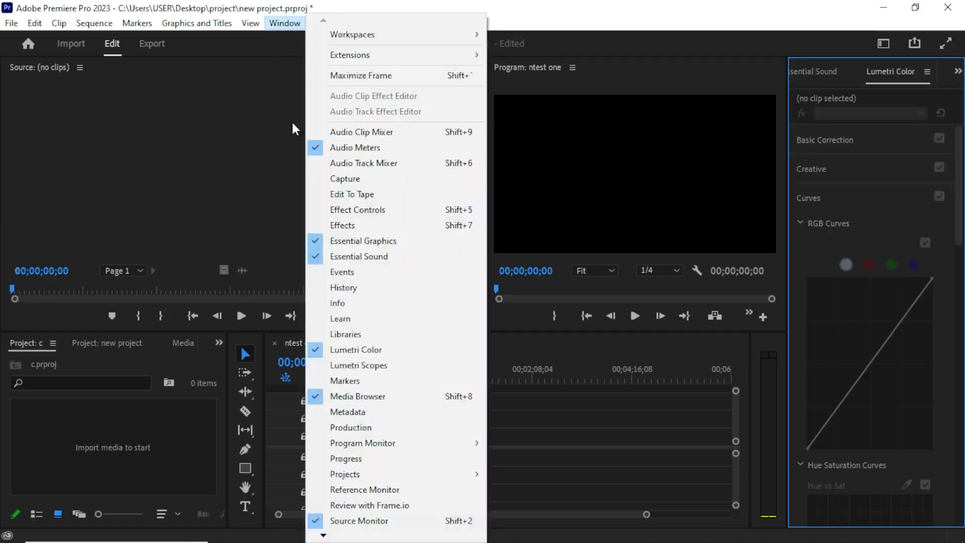
click(340, 229)
click(285, 23)
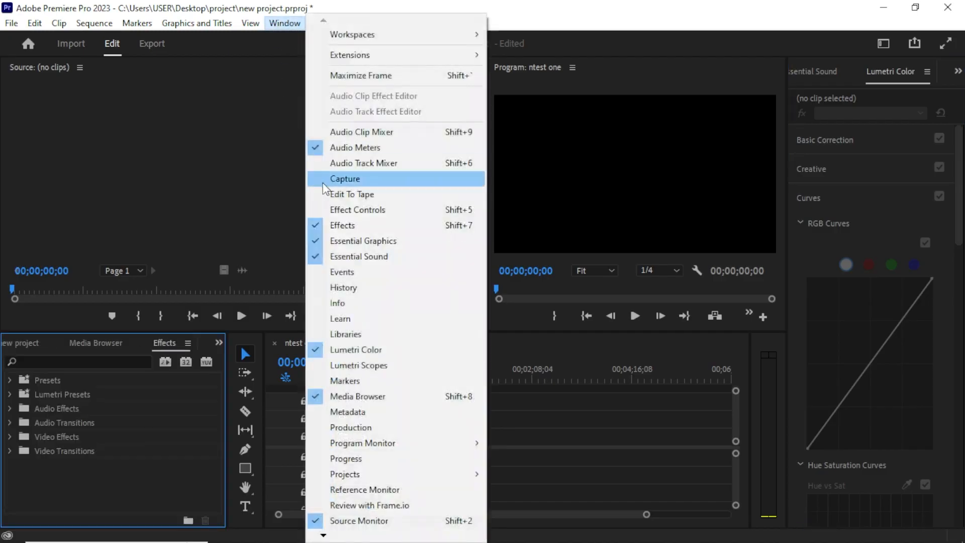
click(341, 210)
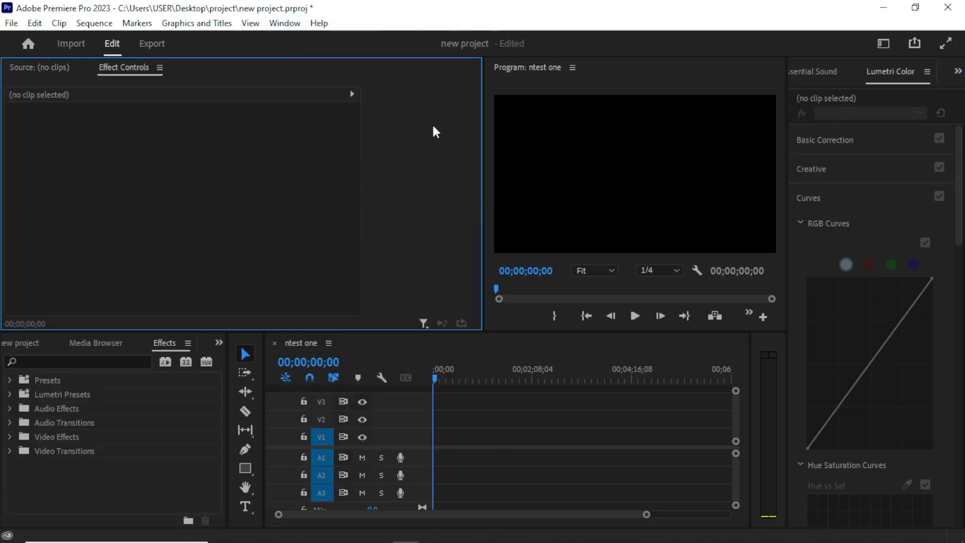
Narrow the Effect Controls panel group and bring the Essential Sound tab forward in the right-side panel group.
drag(481, 158, 236, 185)
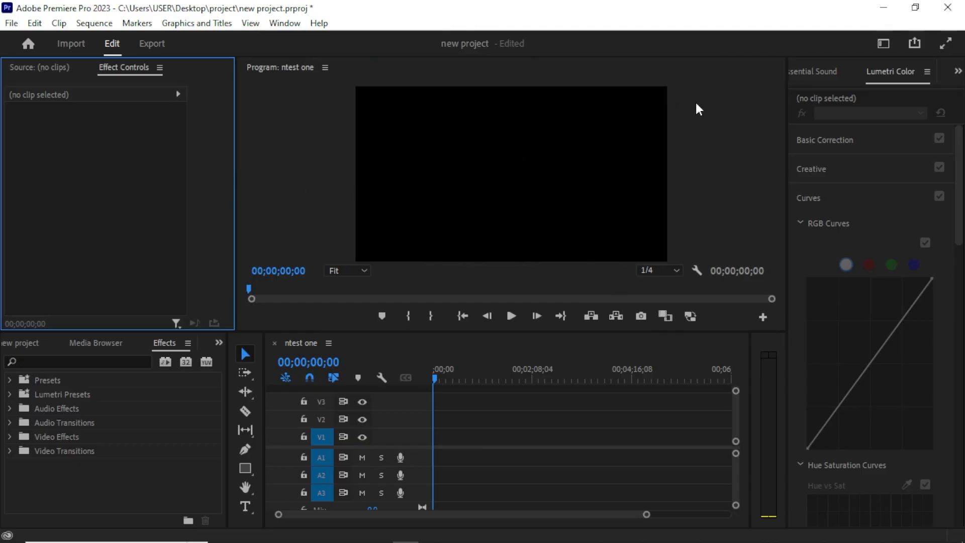
click(800, 71)
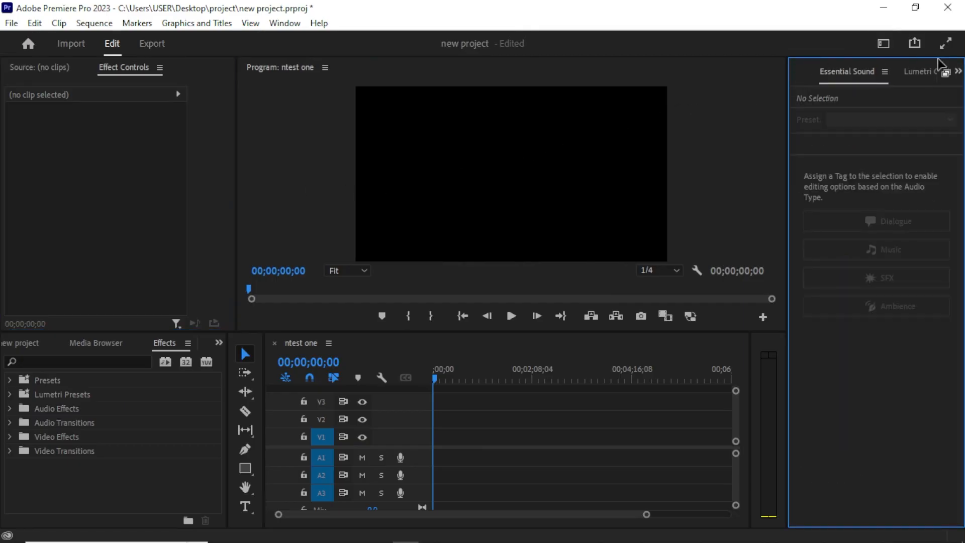
click(958, 71)
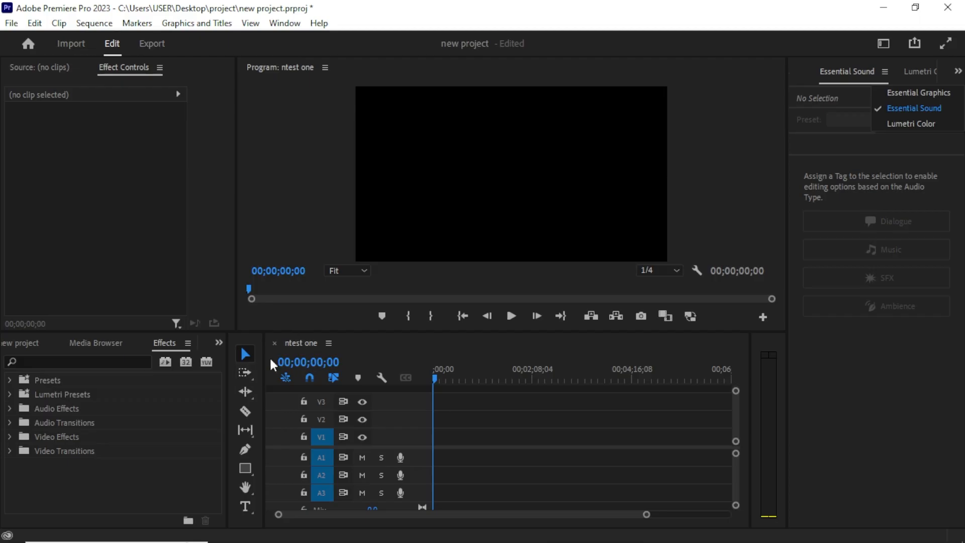
click(240, 354)
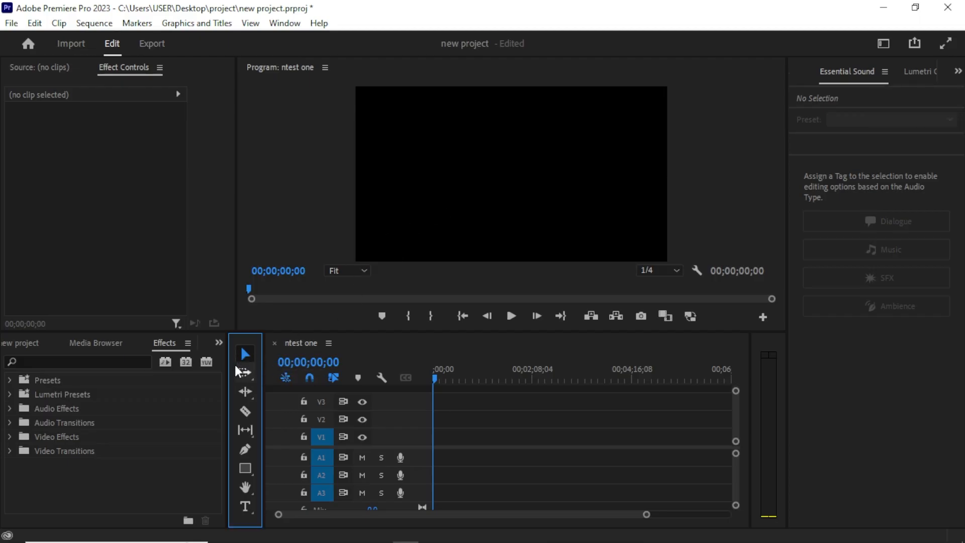
Switch to the Project panel, widen it, and create a new bin named video.
click(39, 343)
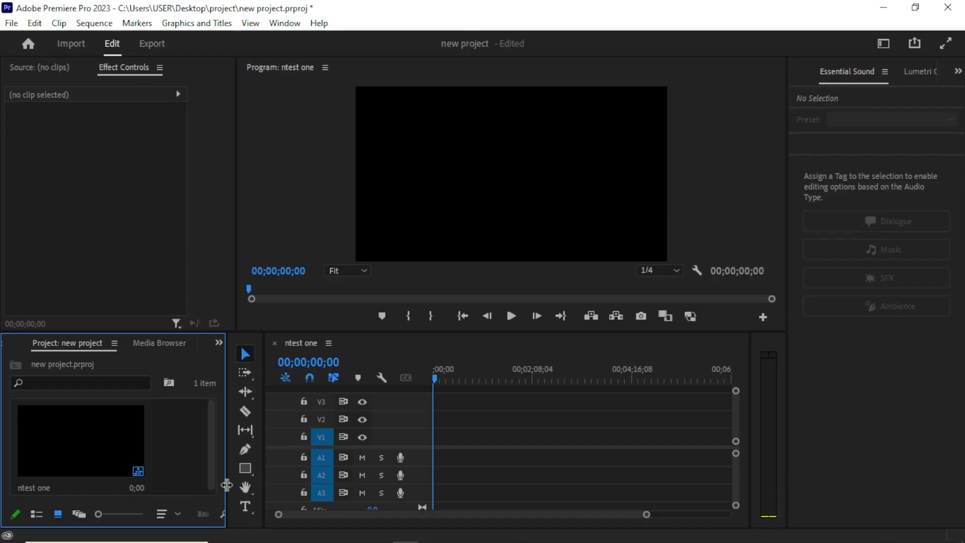
drag(227, 485, 278, 485)
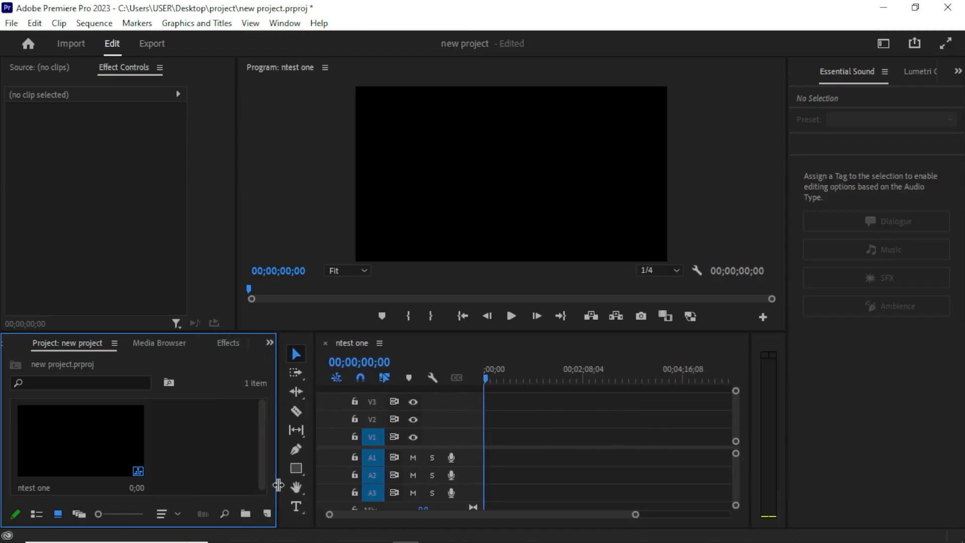
click(245, 515)
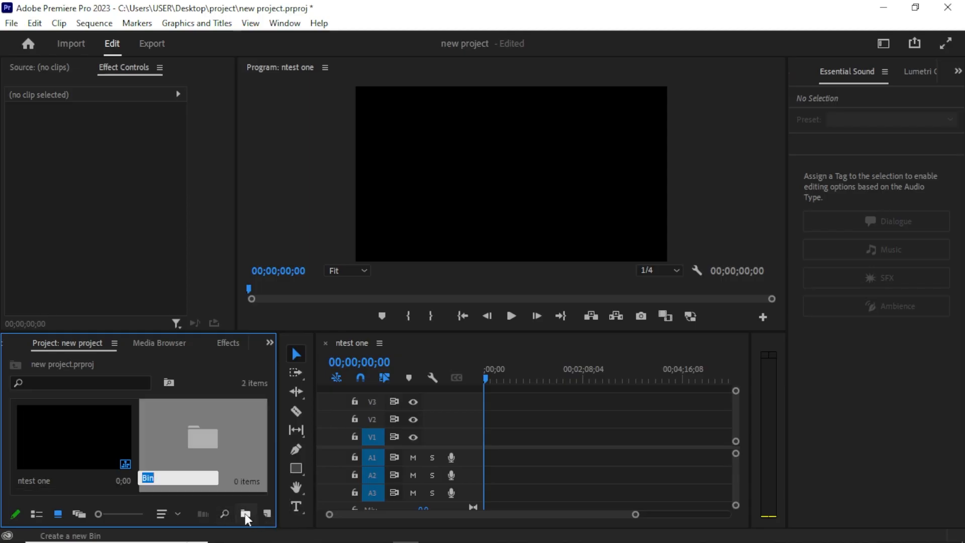
text(video)
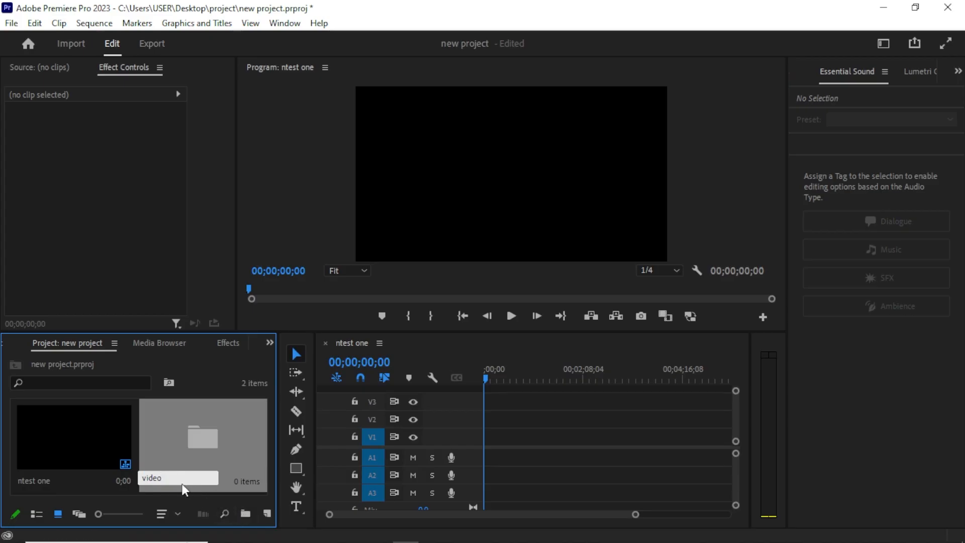
click(119, 485)
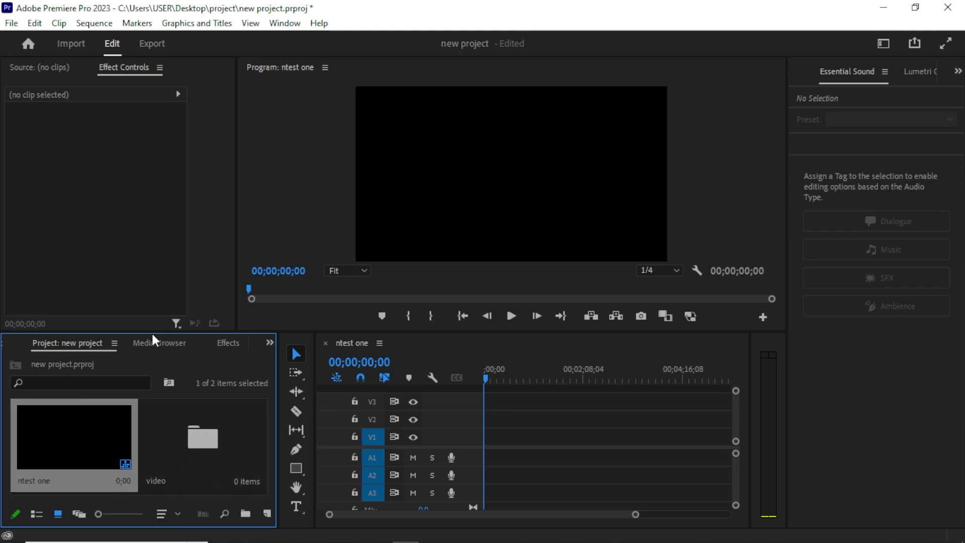
Make the Project panel taller and create a second bin named audio.
drag(153, 332, 144, 288)
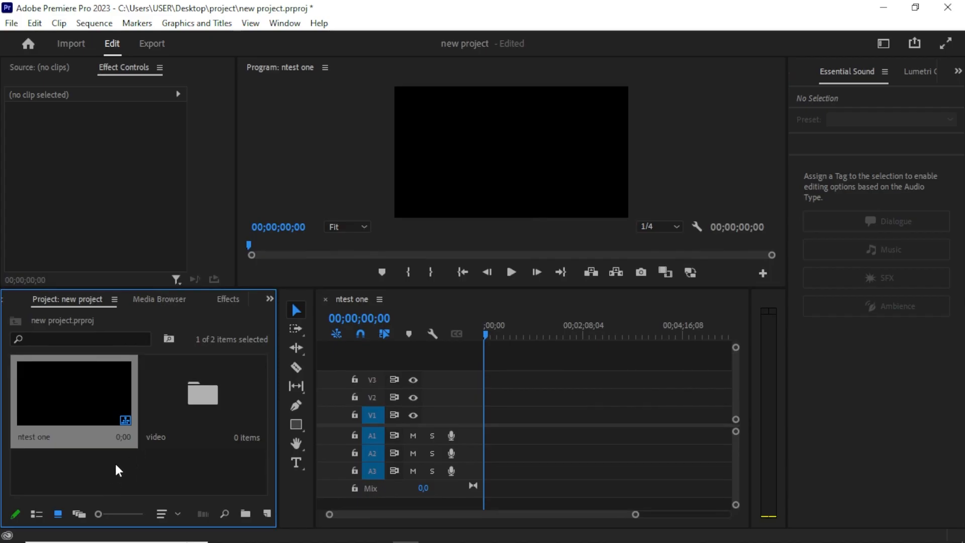
right_click(101, 471)
click(77, 485)
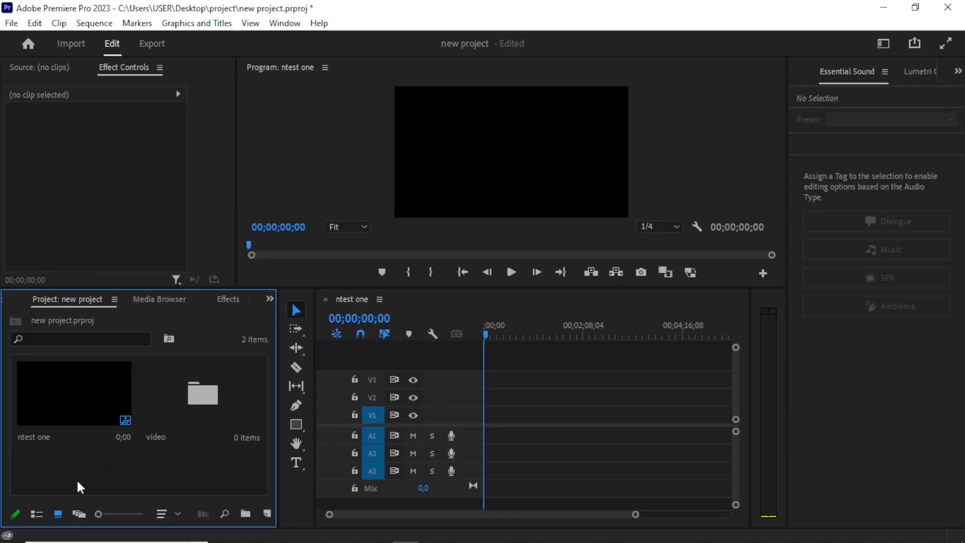
click(244, 514)
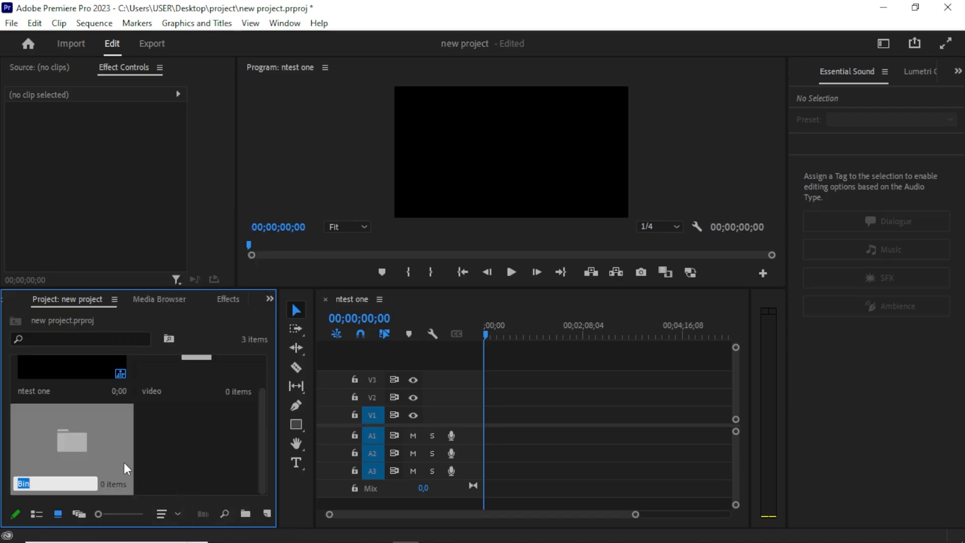
text(audio)
key(Tab)
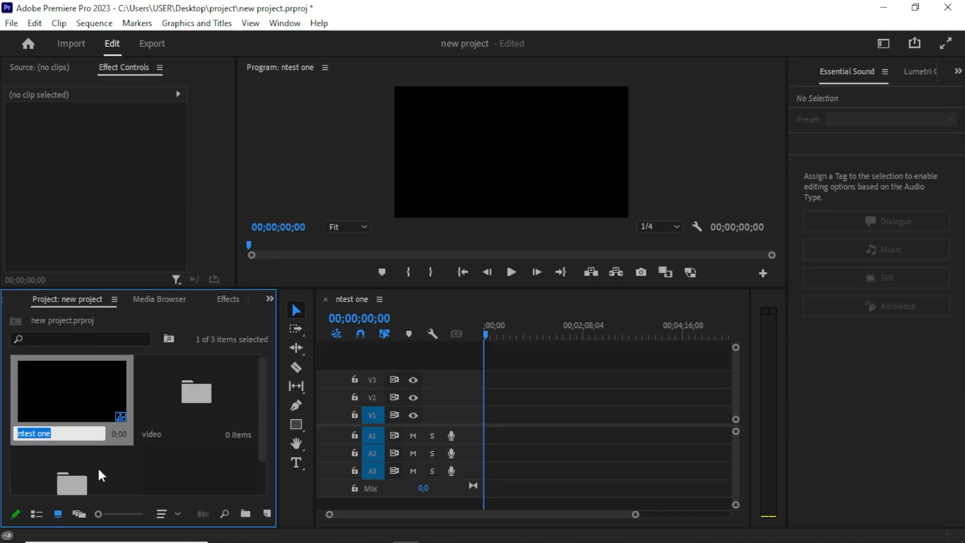
Create a third bin named pictures in the Project panel.
scroll(189, 475, down, 2)
right_click(154, 440)
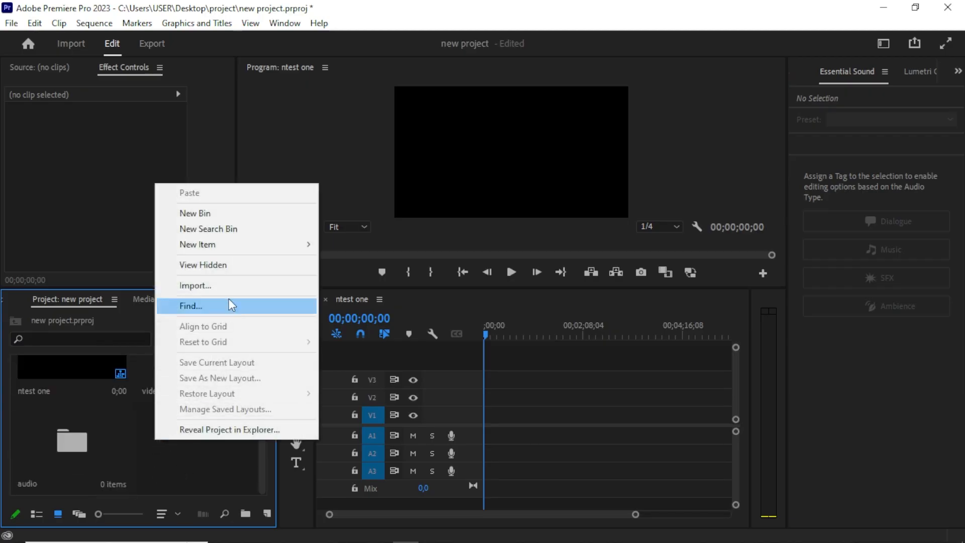
click(245, 514)
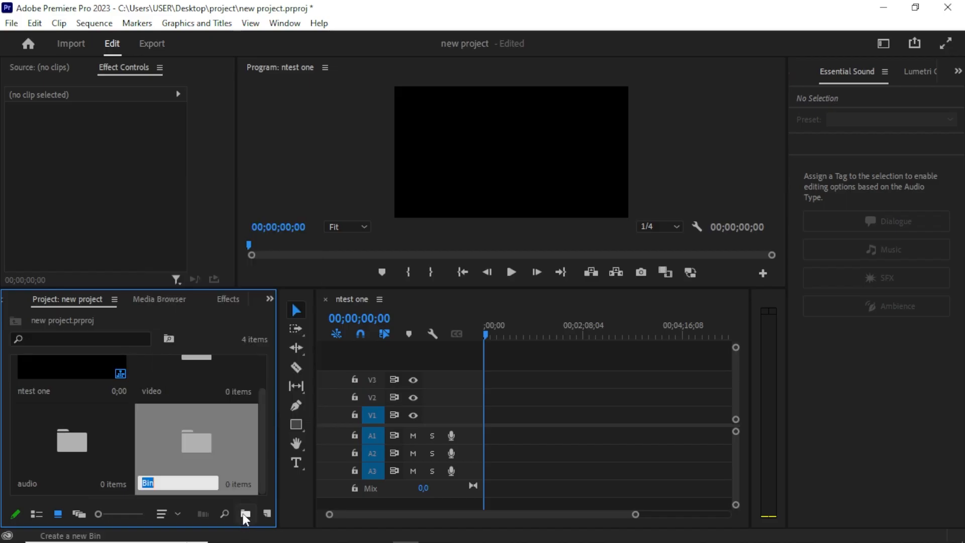
text(Pictu)
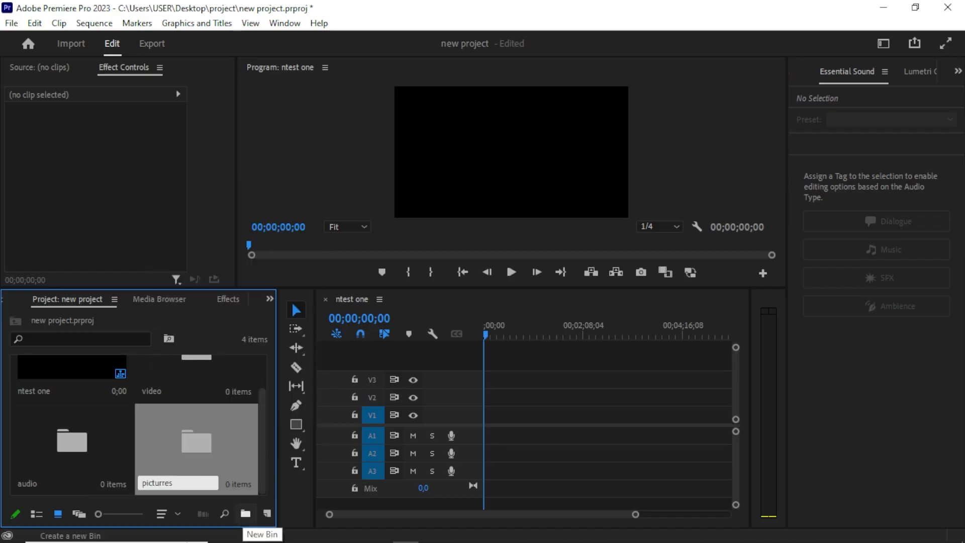
text(re)
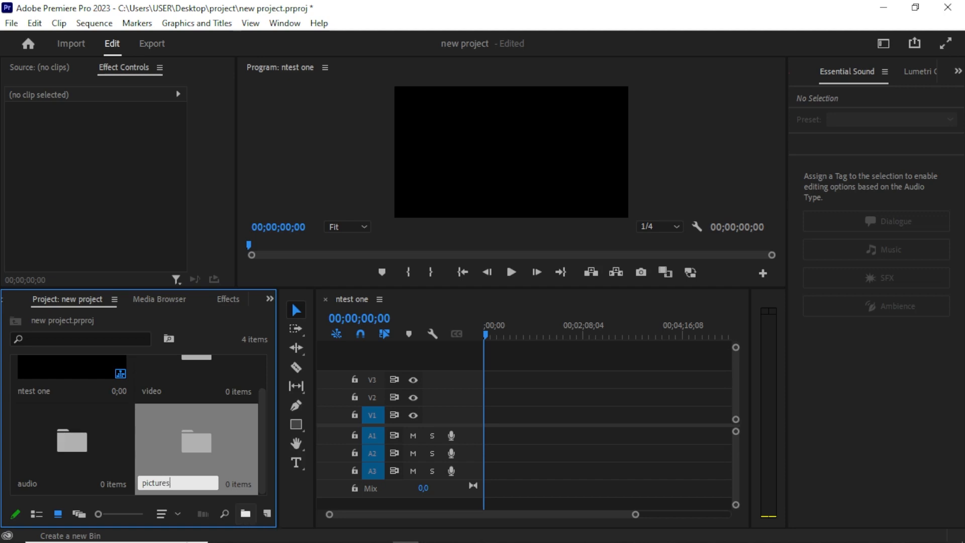
key(Return)
scroll(256, 481, down, 2)
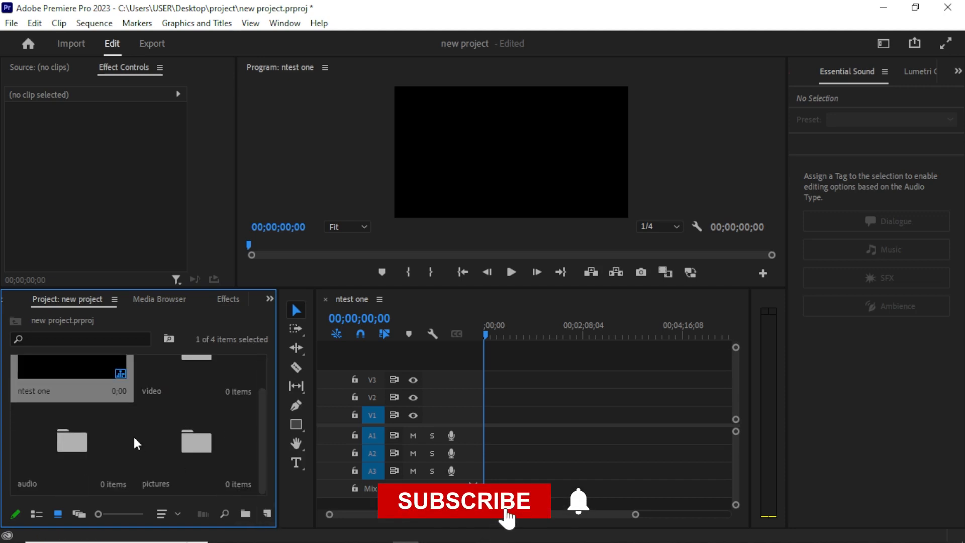
scroll(110, 422, up, 2)
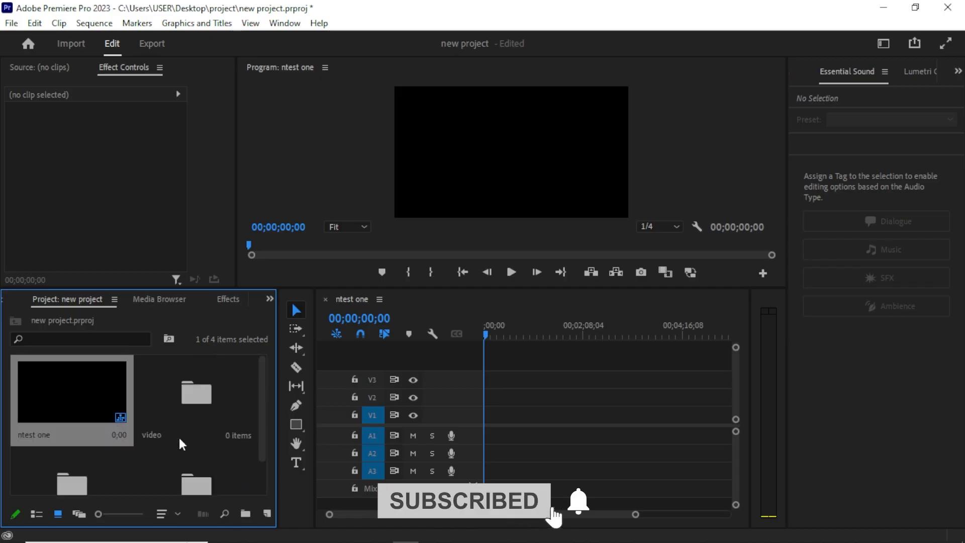
Open the video bin and import the a-cute-girl-is-texting-someone clip from Desktop > sui > video into it.
double_click(197, 398)
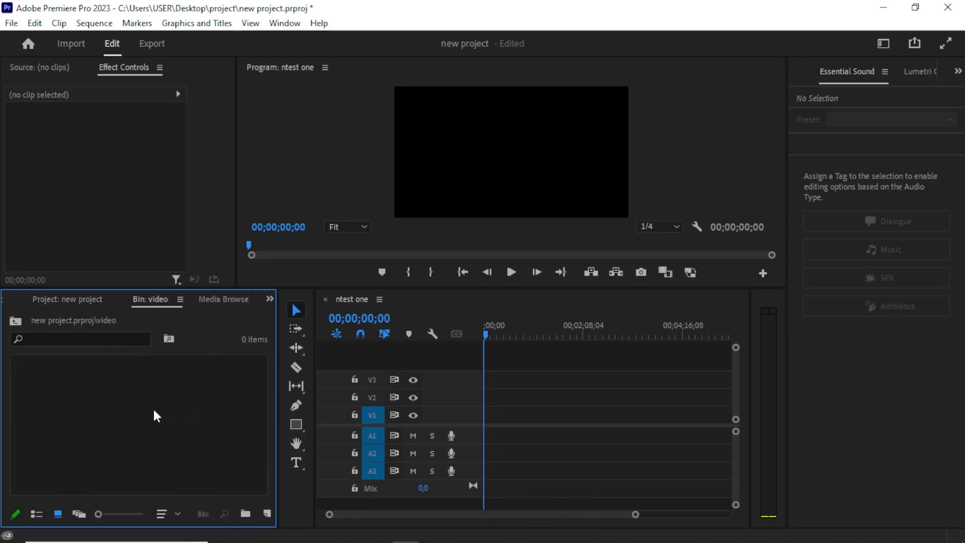
double_click(148, 412)
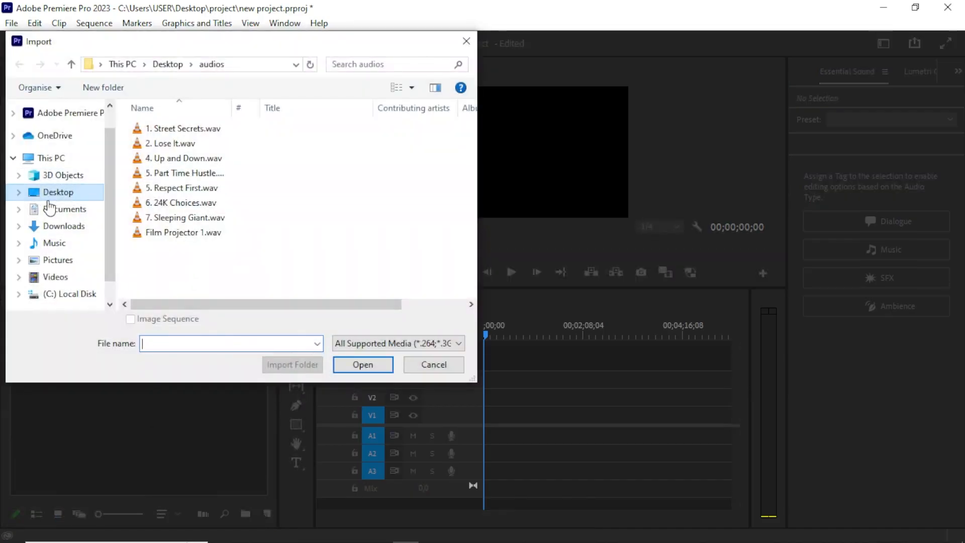
click(74, 193)
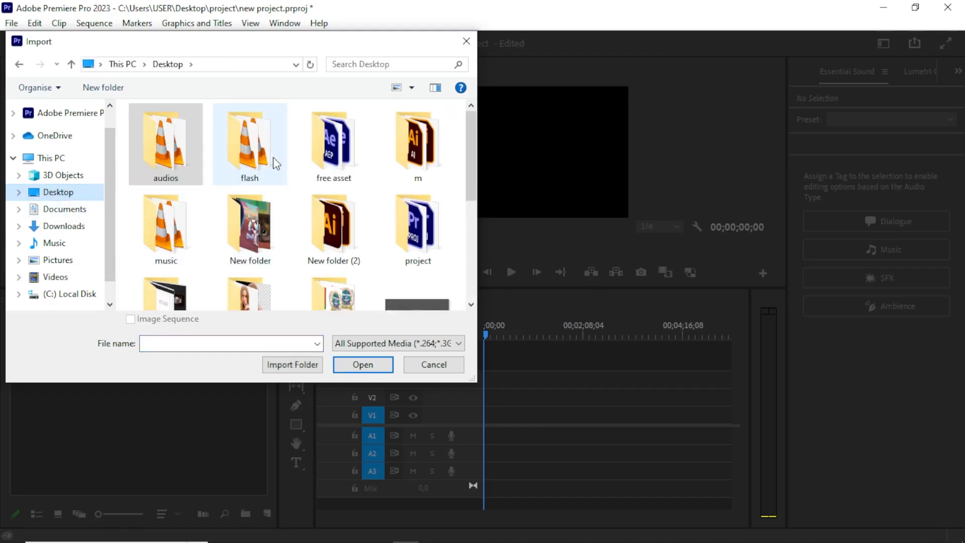
scroll(248, 179, down, 1)
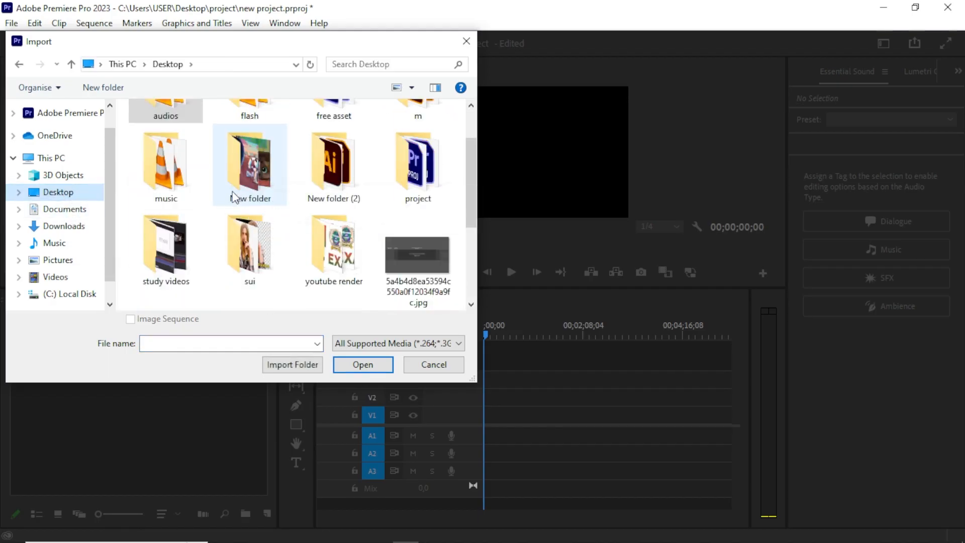
double_click(254, 249)
scroll(194, 241, down, 1)
scroll(165, 189, up, 1)
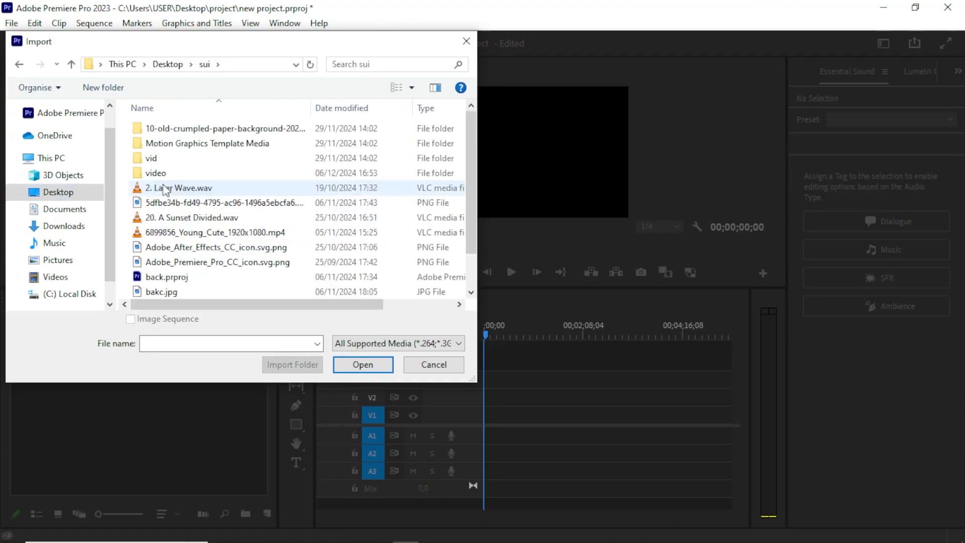
double_click(159, 174)
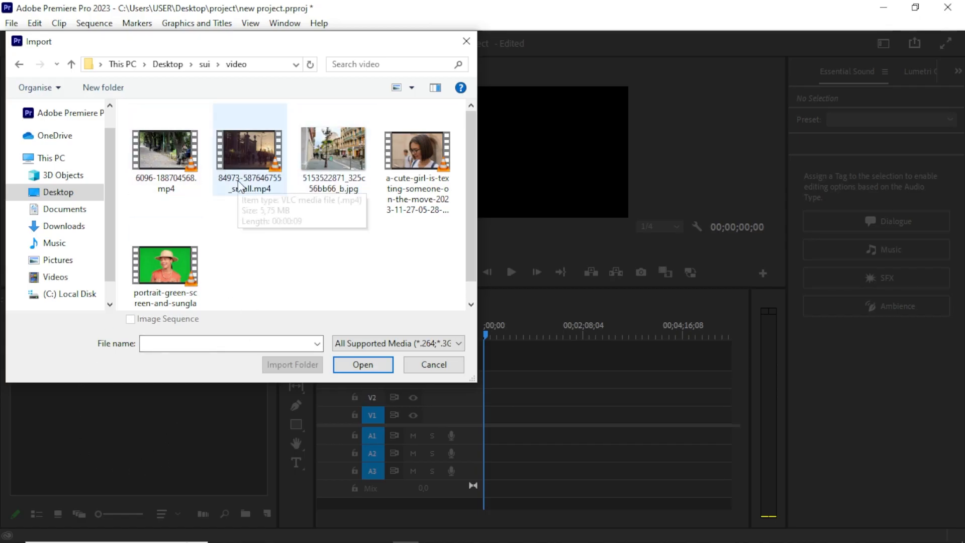
click(391, 160)
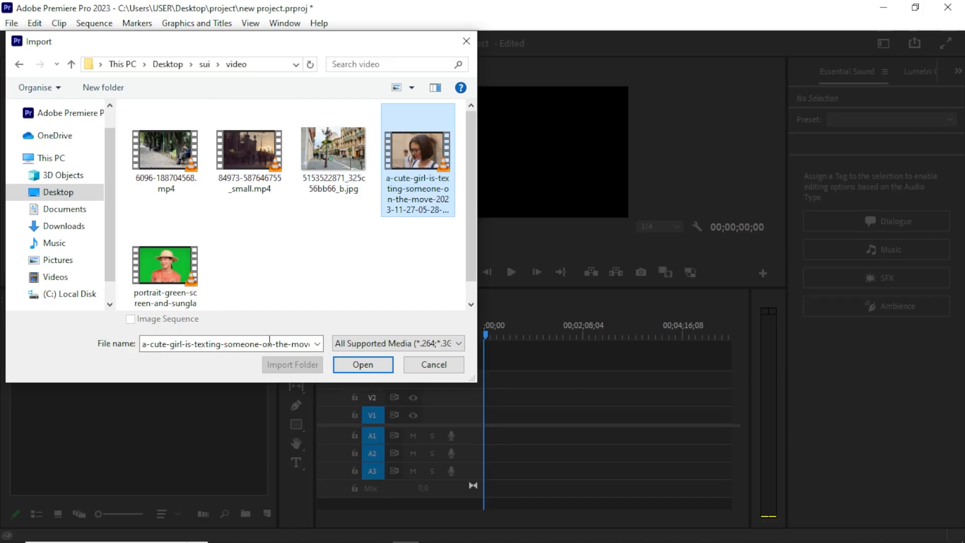
click(351, 365)
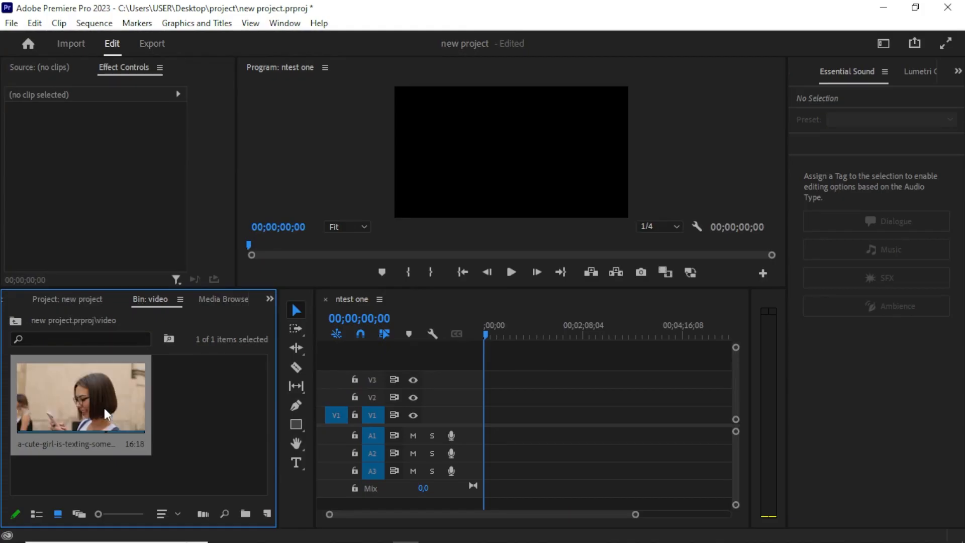
Add the a-cute-girl-is-texting-someone clip to the V1 track of the ntest one sequence, changing the sequence settings to match the clip.
drag(94, 415, 482, 417)
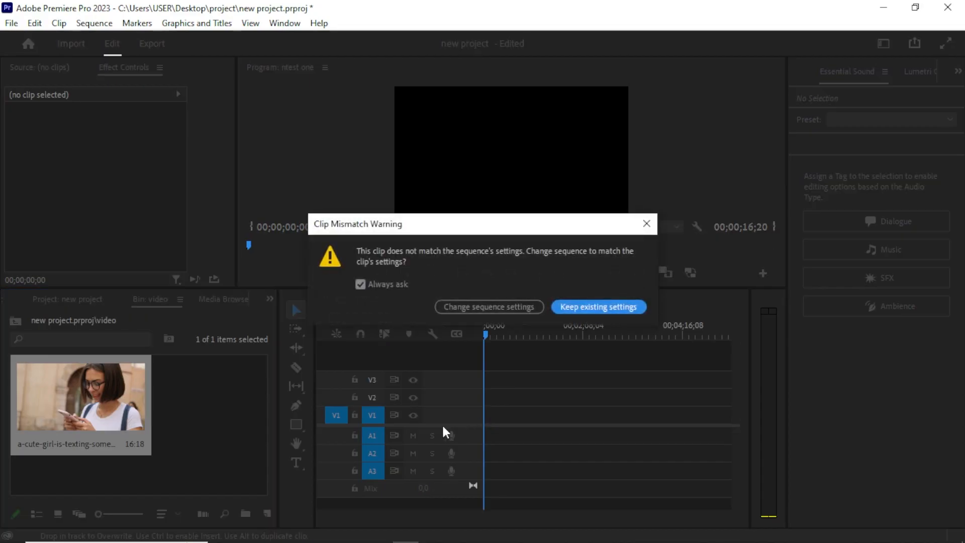
click(463, 306)
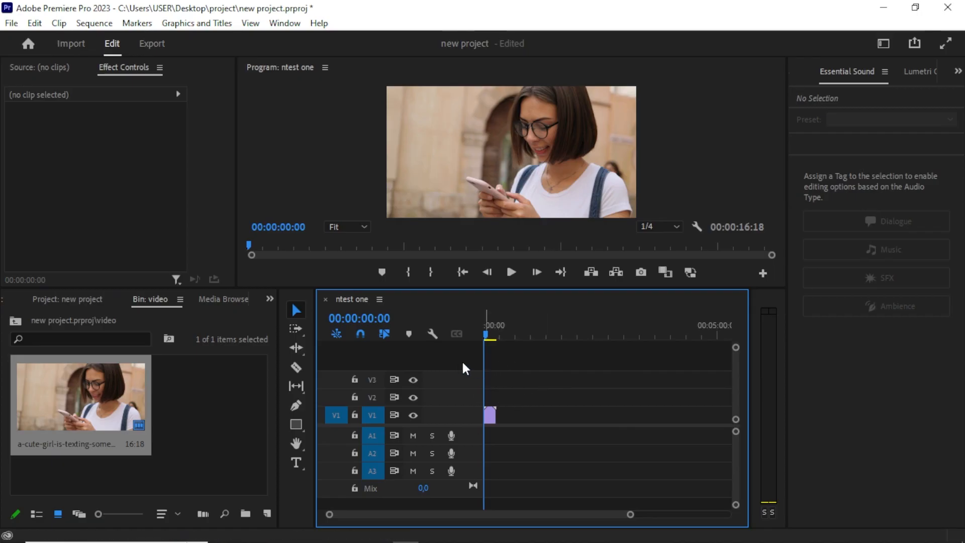
Zoom the timeline in and out and inspect the clip on the V1 track.
key(equal)
key(equal)
key(equal)
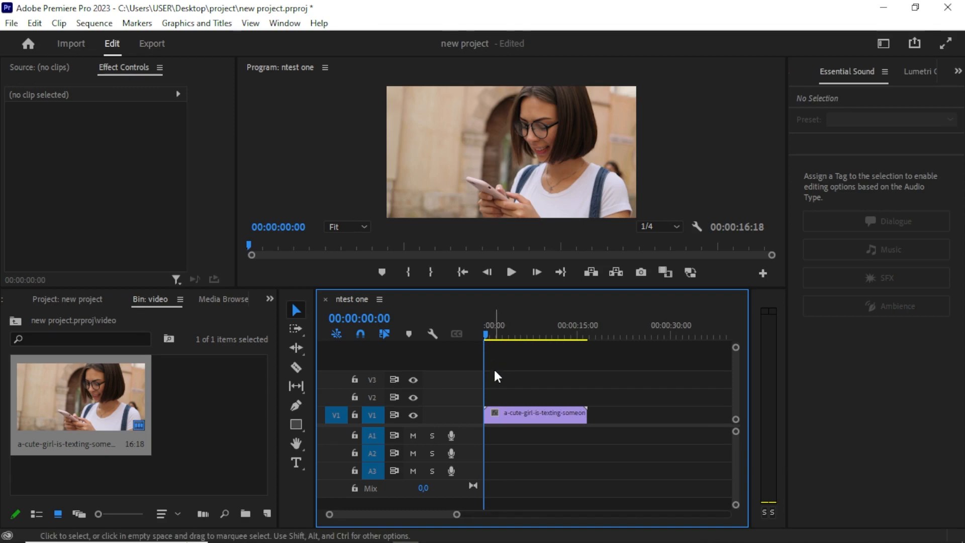
key(equal)
key(minus)
key(minus)
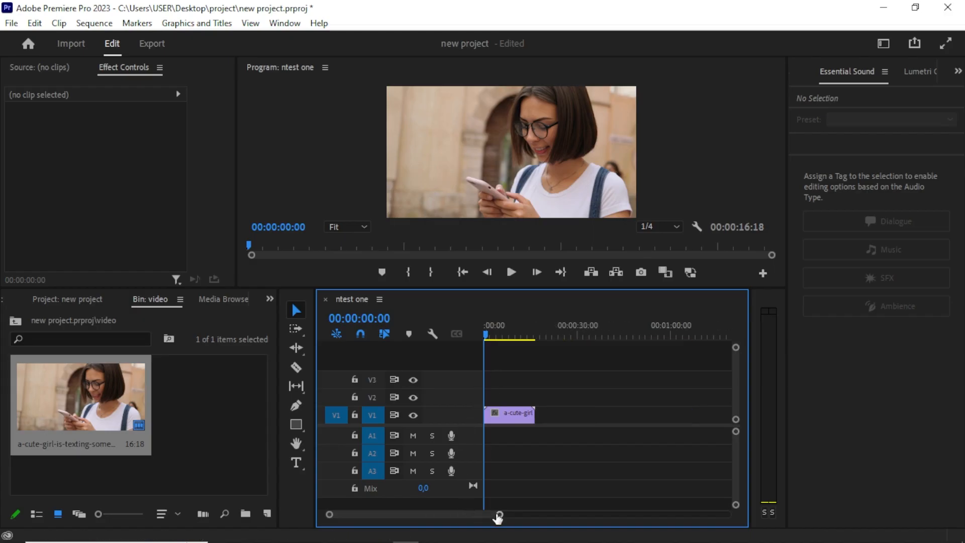
mouse_move(500, 515)
mouse_down()
mouse_move(481, 522)
mouse_move(523, 518)
mouse_move(491, 519)
mouse_move(518, 516)
mouse_move(505, 512)
mouse_up()
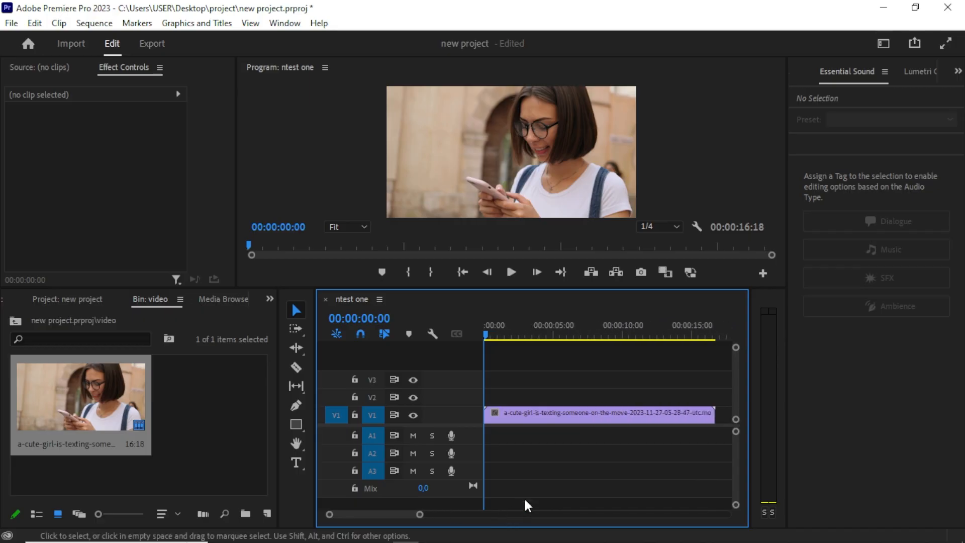
key(minus)
key(minus)
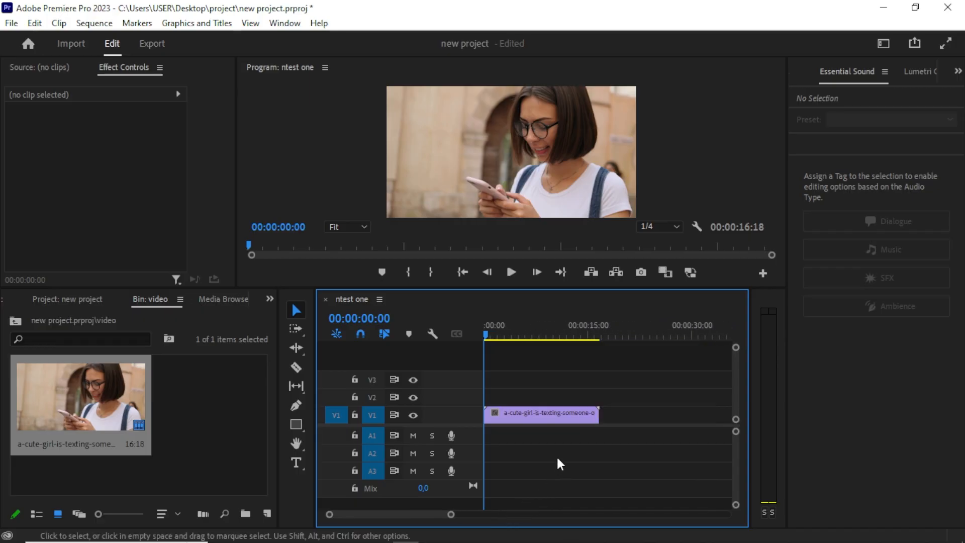
key(equal)
key(equal)
key(minus)
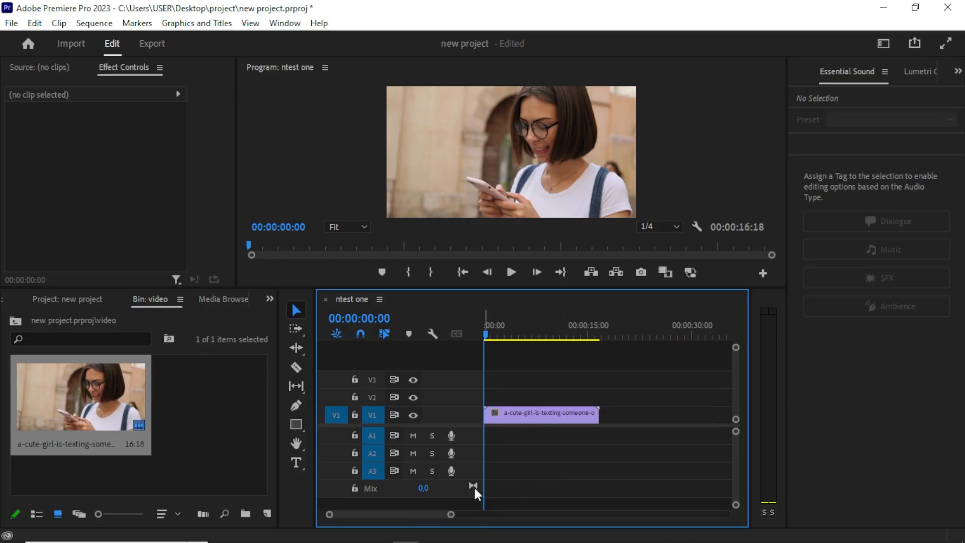
drag(503, 332, 475, 360)
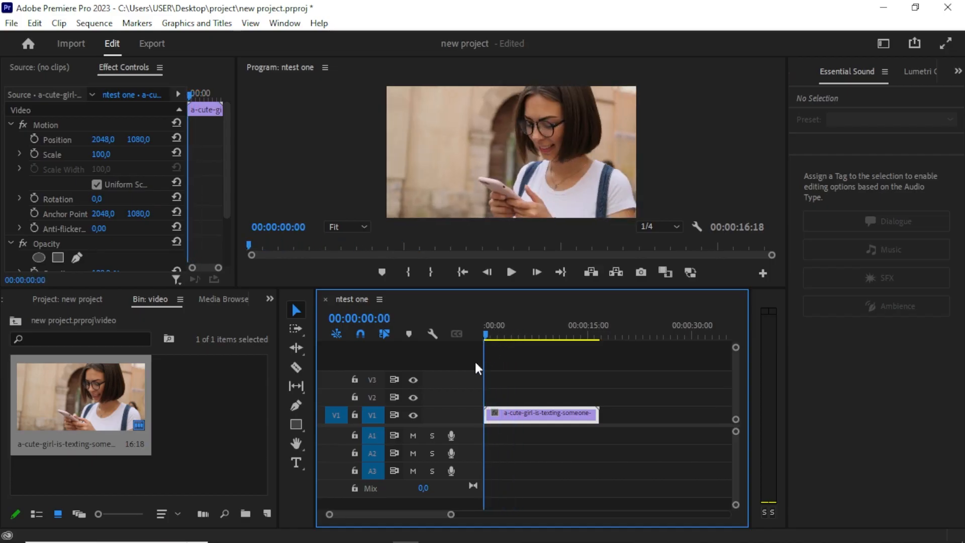
click(295, 311)
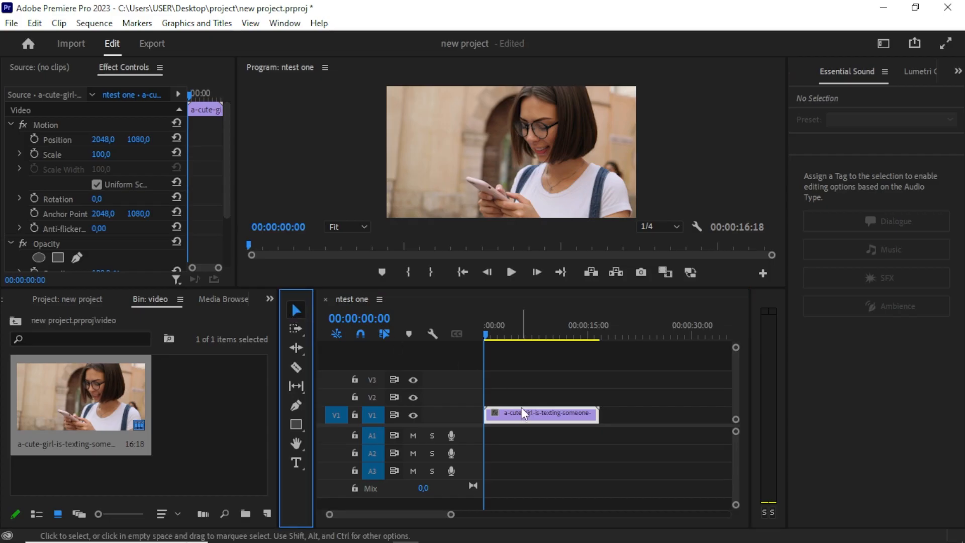
drag(520, 411, 502, 415)
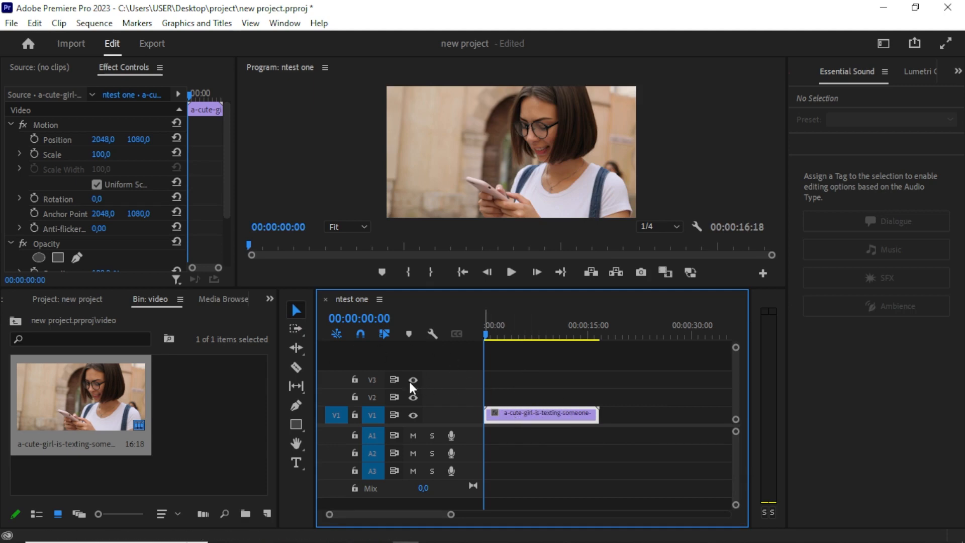
Switch to the Razor tool and split the clip on V1 at 00:00:01:10.
click(295, 332)
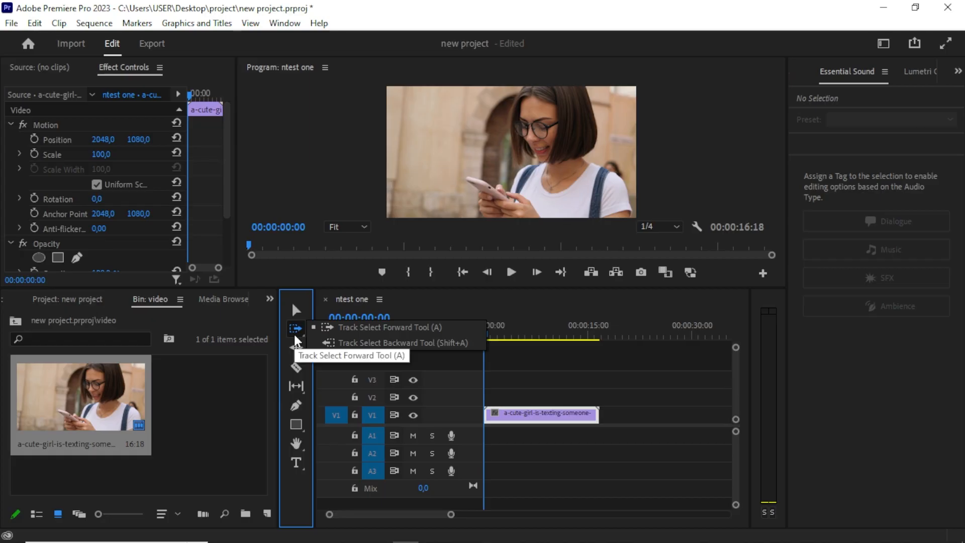
click(291, 369)
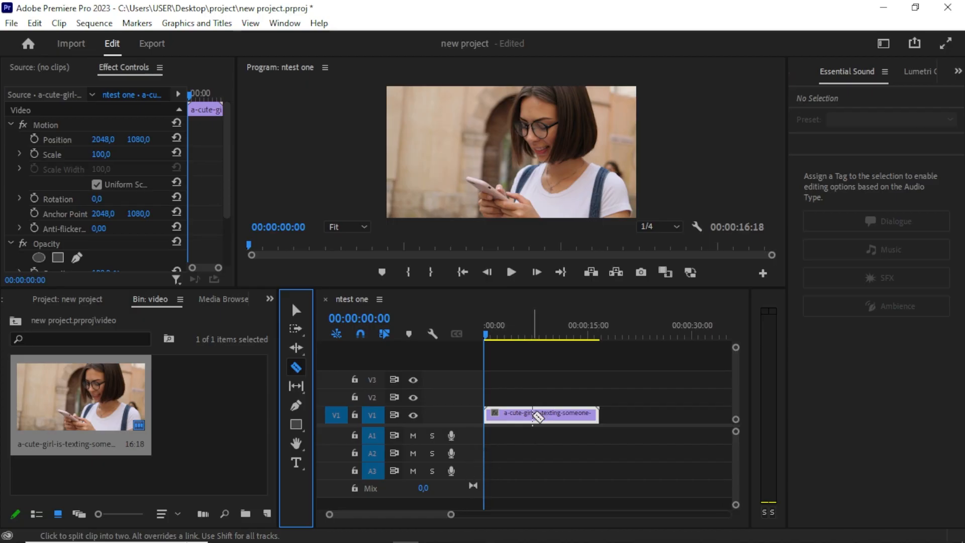
key(v)
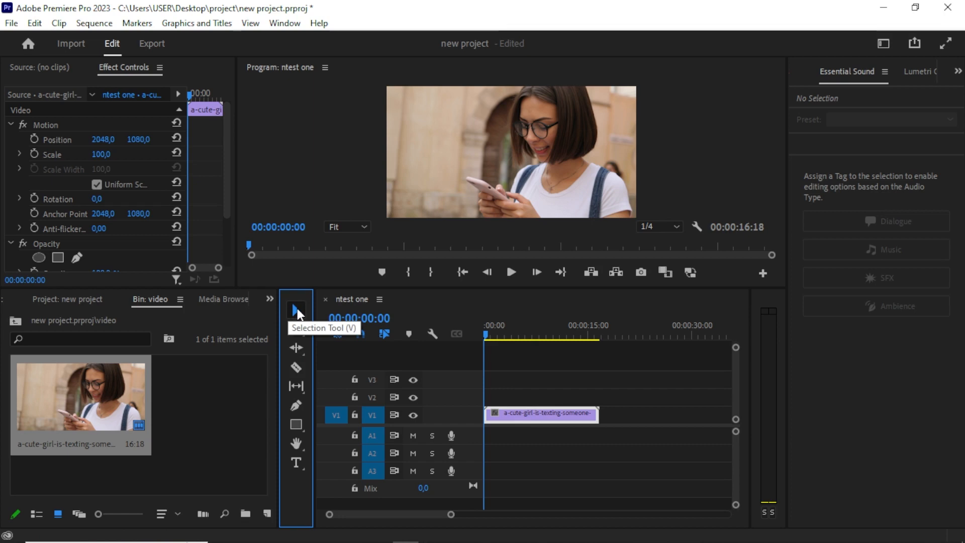
key(c)
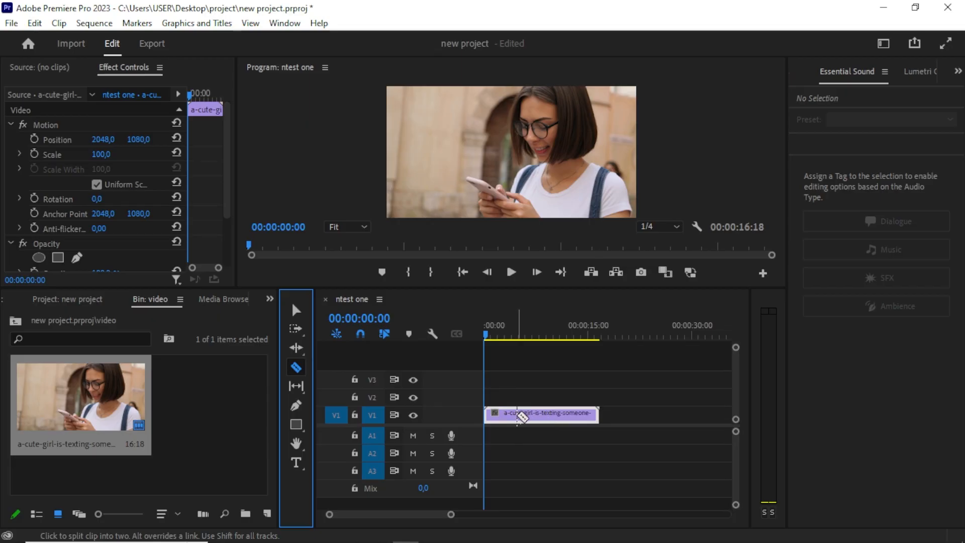
key(equal)
key(equal)
key(equal)
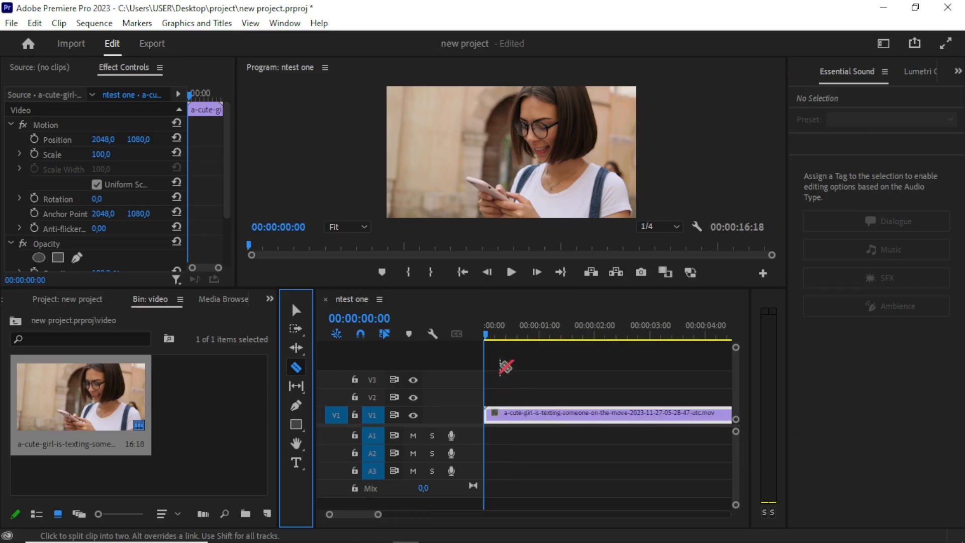
drag(488, 329, 561, 334)
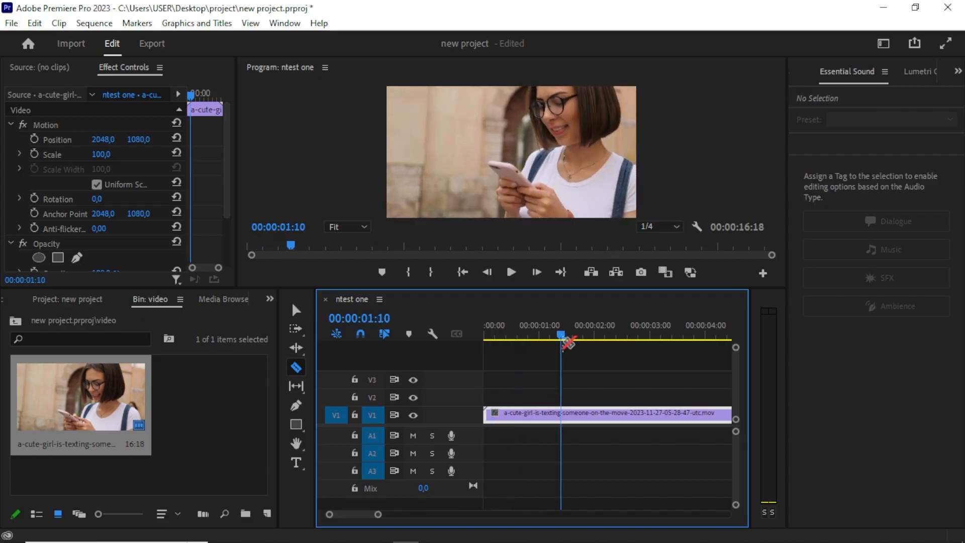
click(561, 413)
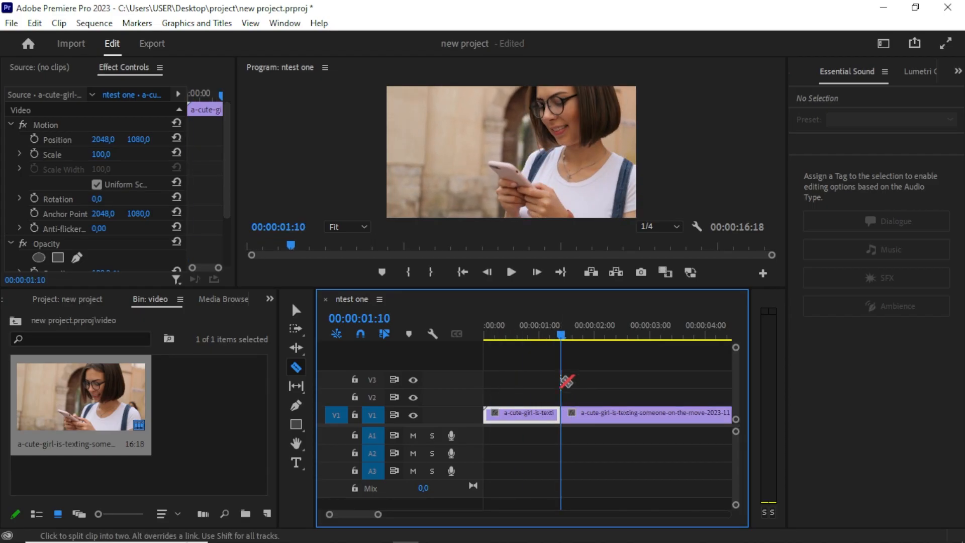
Delete the first segment of the split clip and undo the deletion.
drag(558, 330, 535, 362)
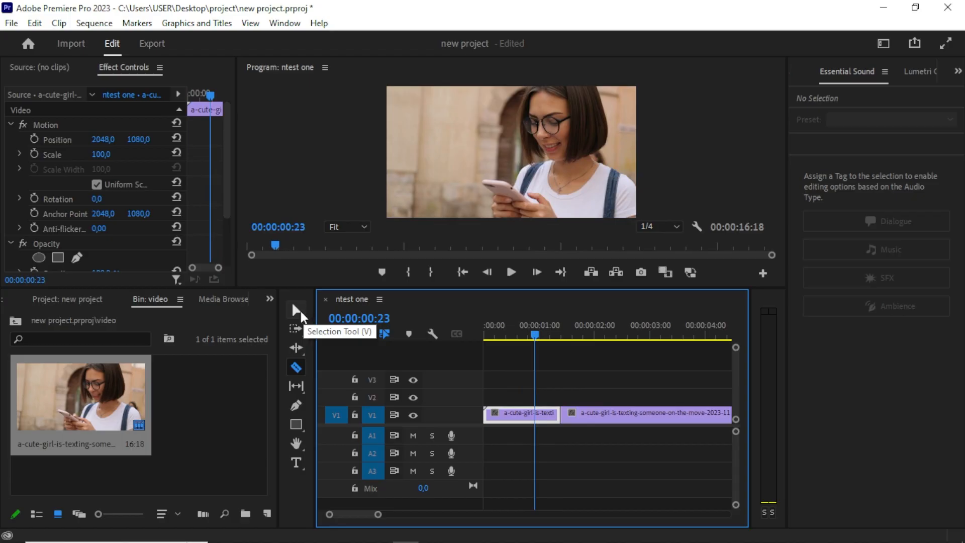
click(297, 311)
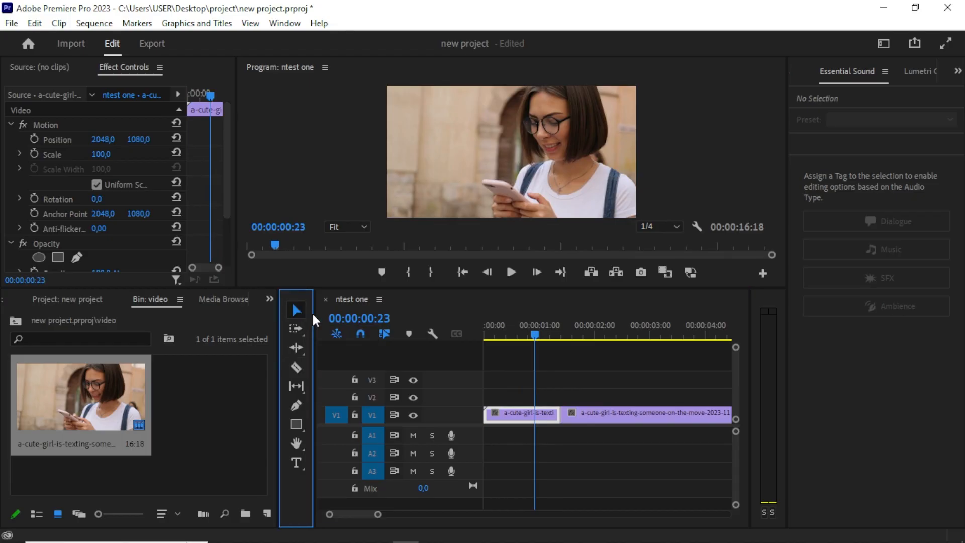
click(503, 415)
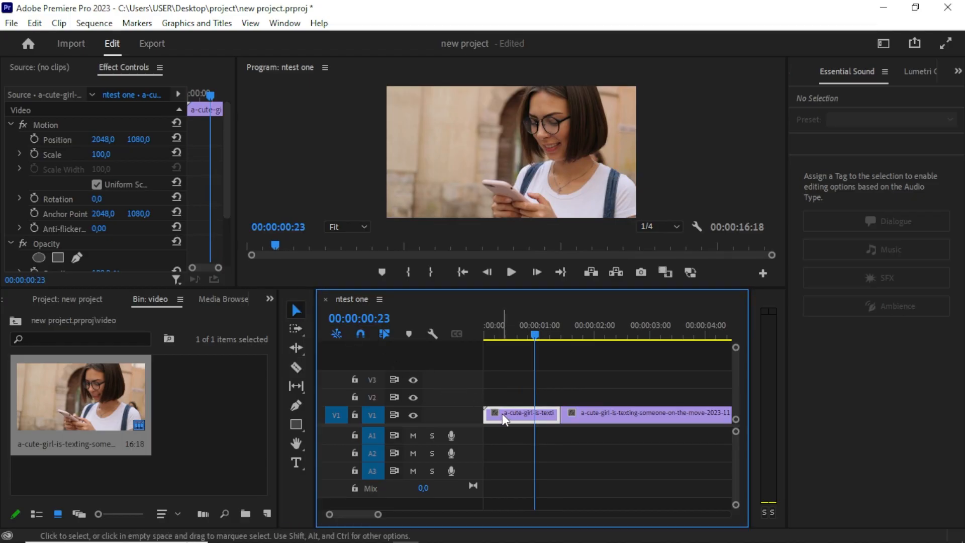
key(Delete)
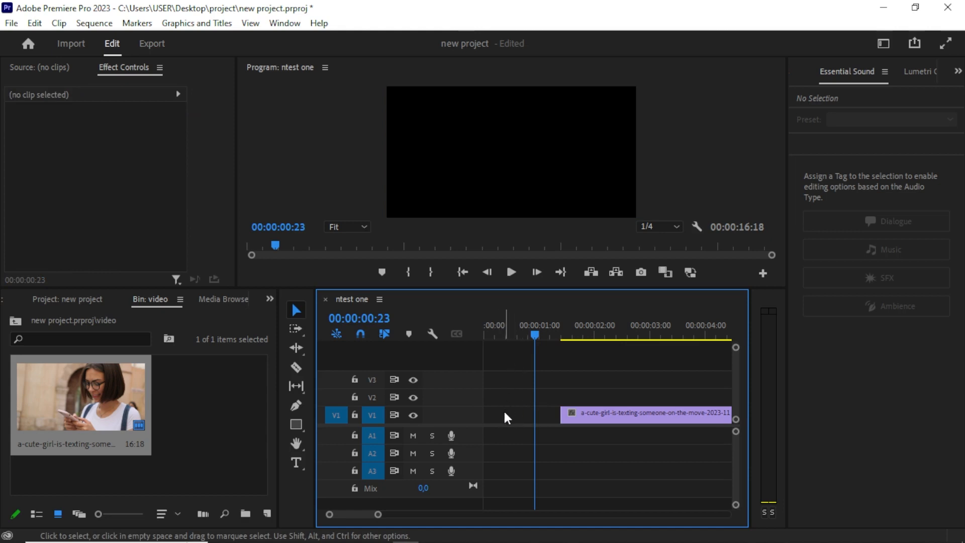
key(ctrl+z)
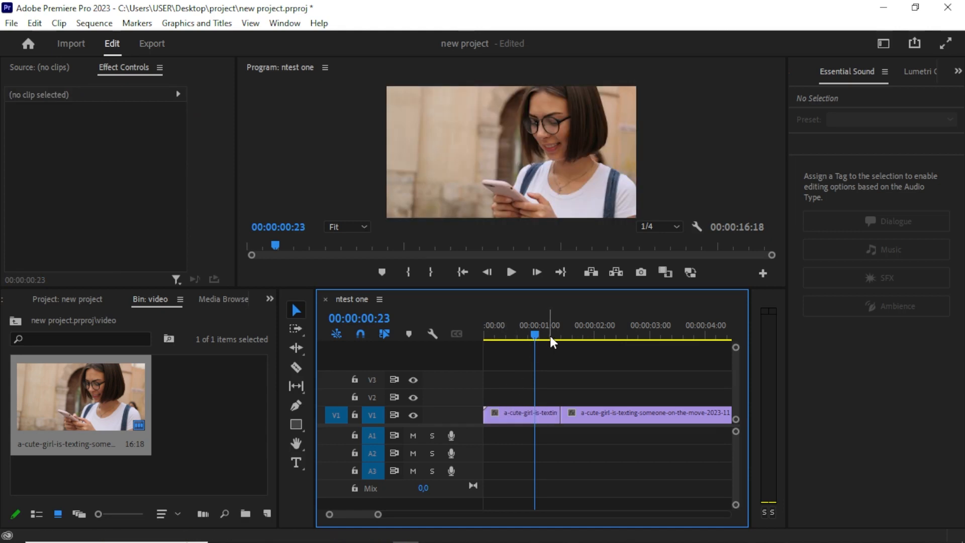
Split the clip twice more with the Razor tool, once inside each existing segment.
drag(546, 332, 479, 367)
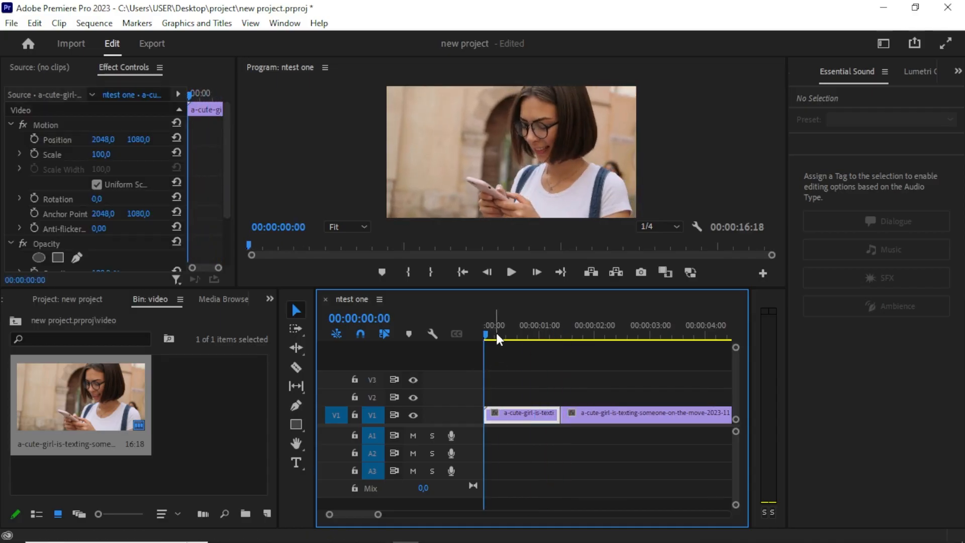
drag(491, 330, 544, 332)
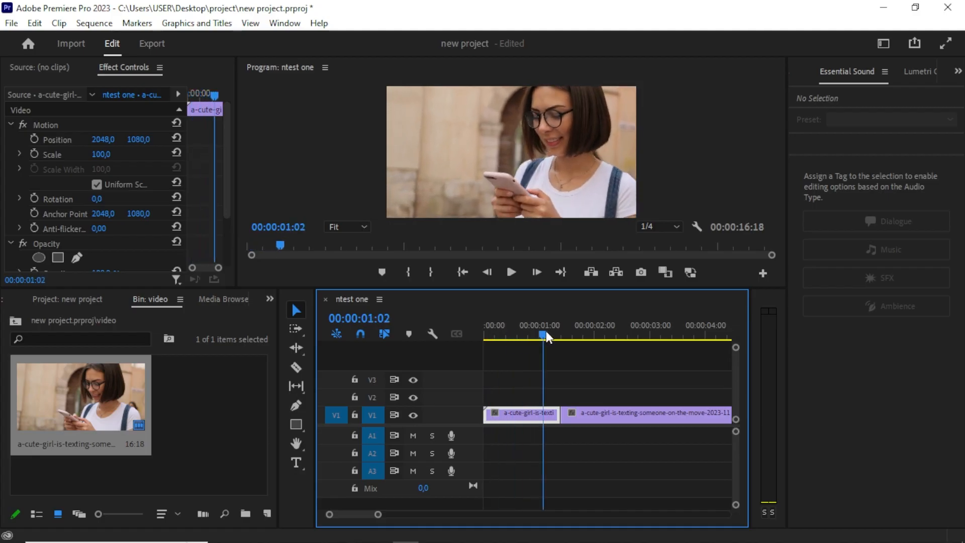
click(295, 367)
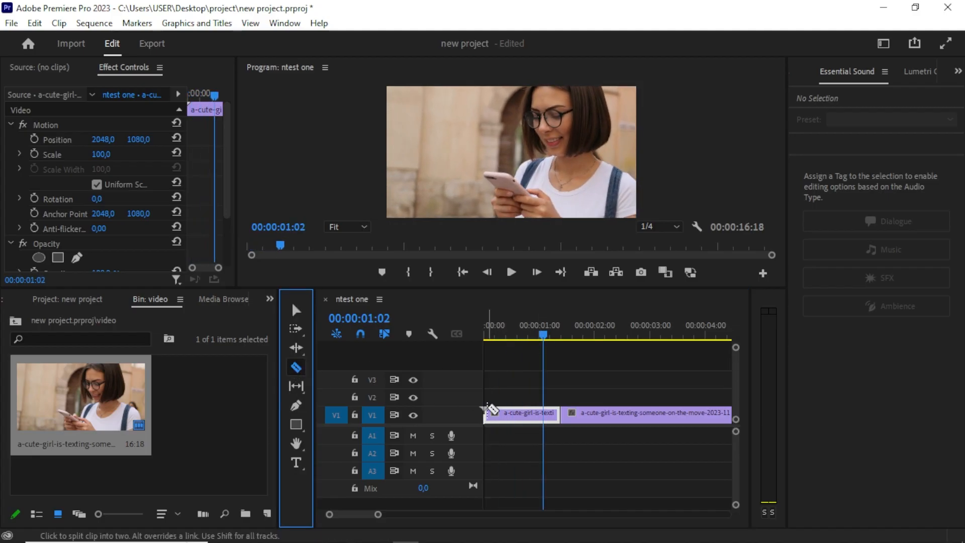
click(527, 412)
click(584, 413)
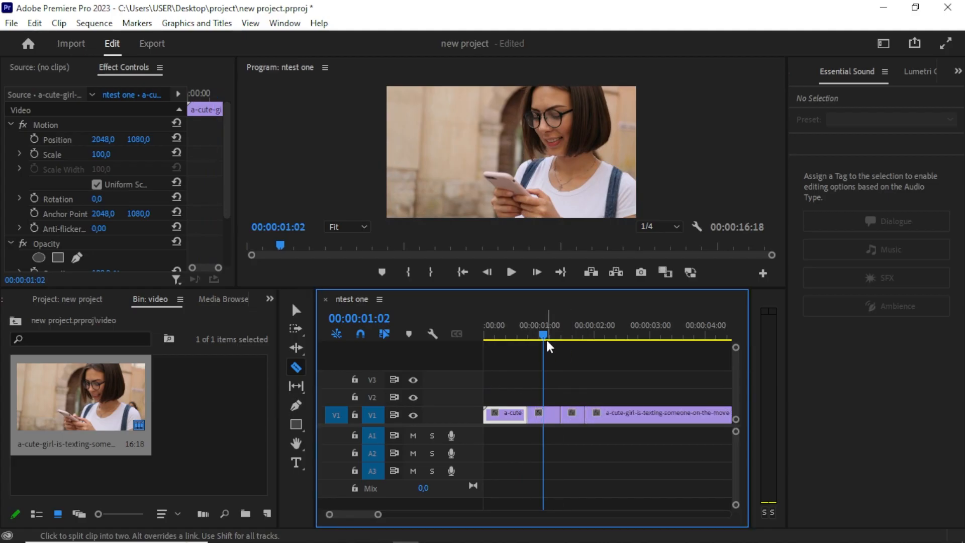
Browse the Slip, Slide, Pen, Rectangle and Hand tools in the timeline toolbar.
drag(542, 331, 483, 333)
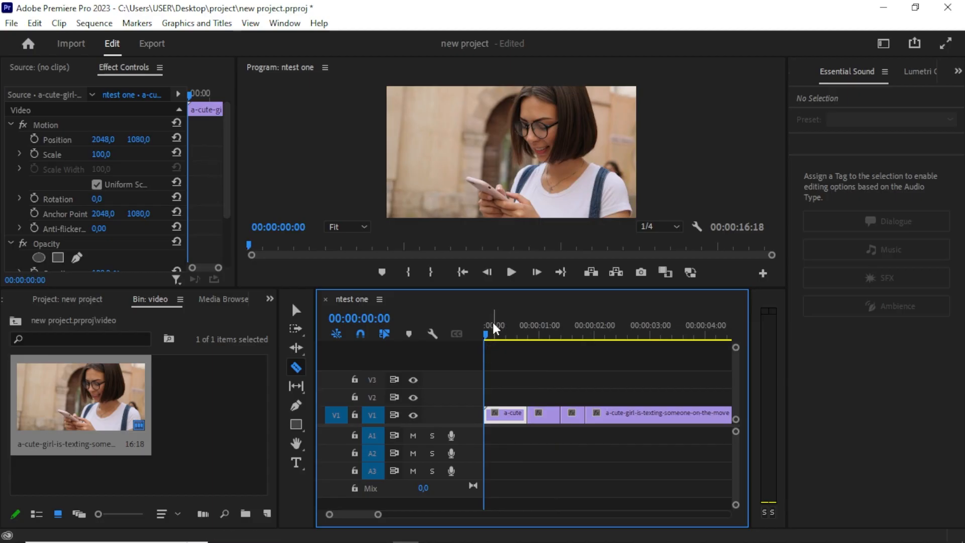
click(295, 387)
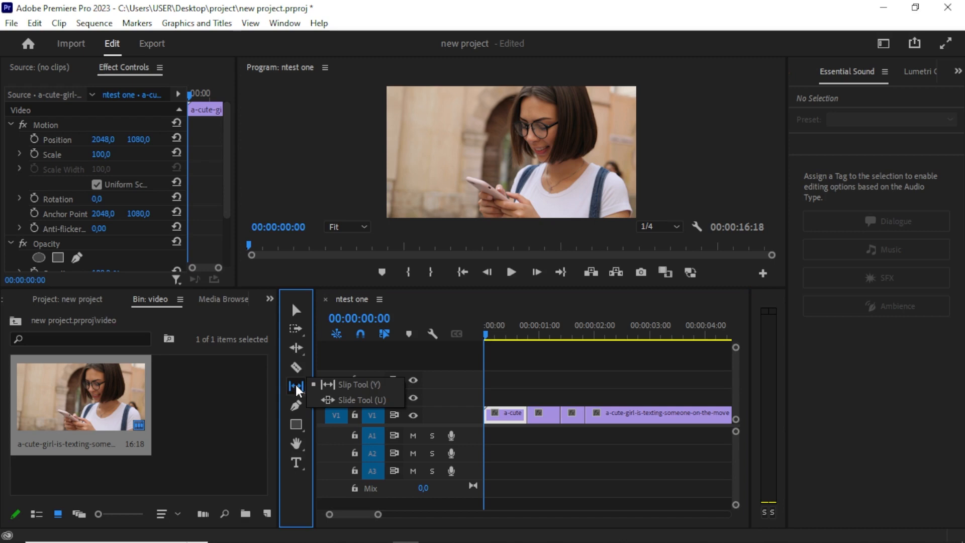
click(297, 387)
click(298, 409)
click(298, 409)
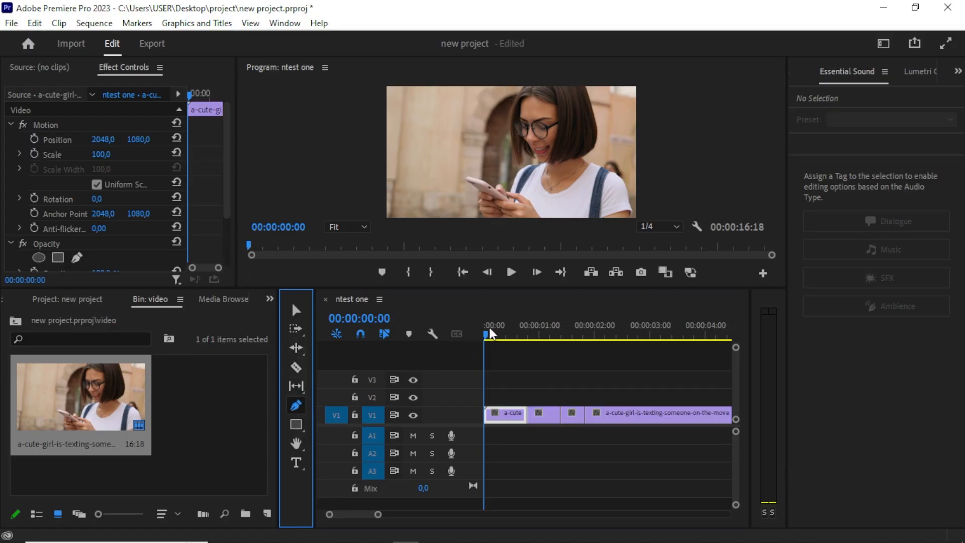
click(297, 422)
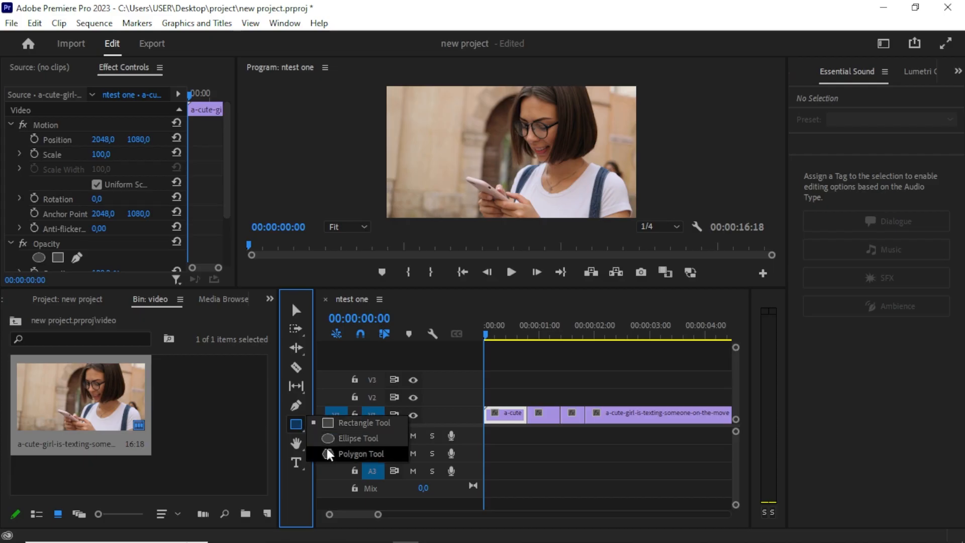
click(295, 427)
click(295, 425)
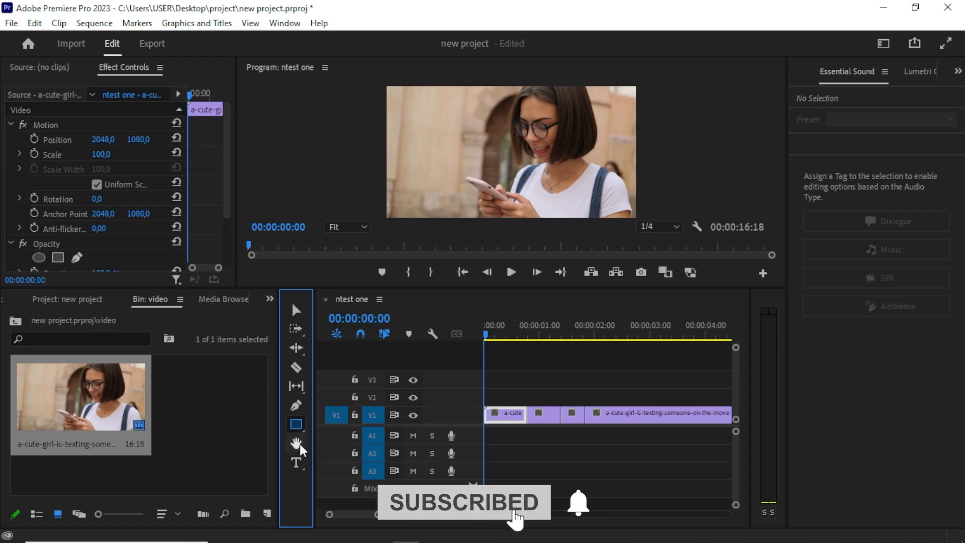
click(297, 444)
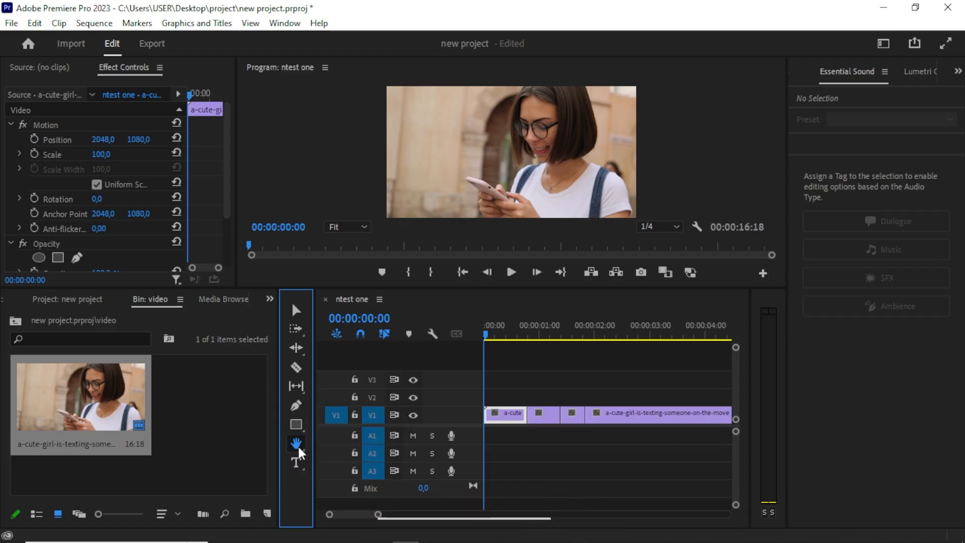
click(297, 443)
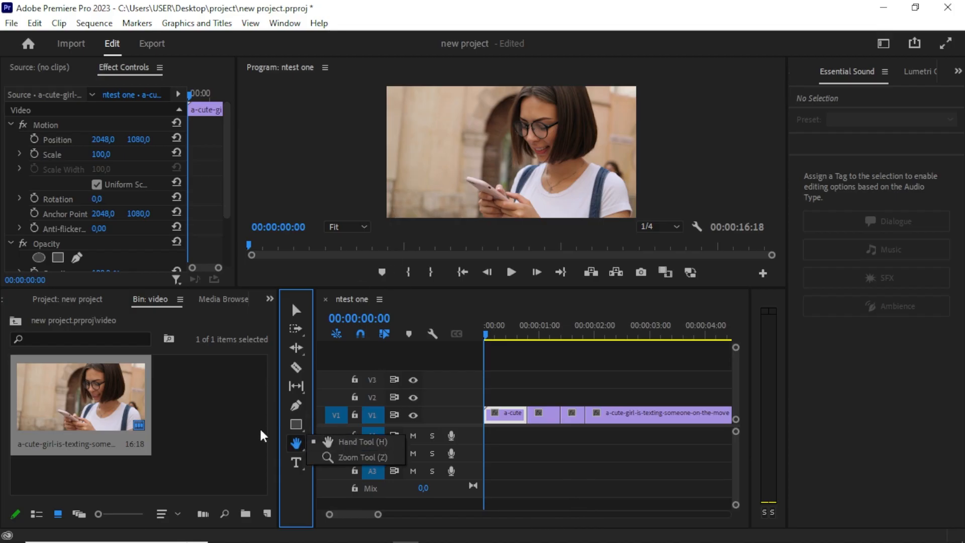
Play back the sequence in the Program Monitor from the start.
click(497, 154)
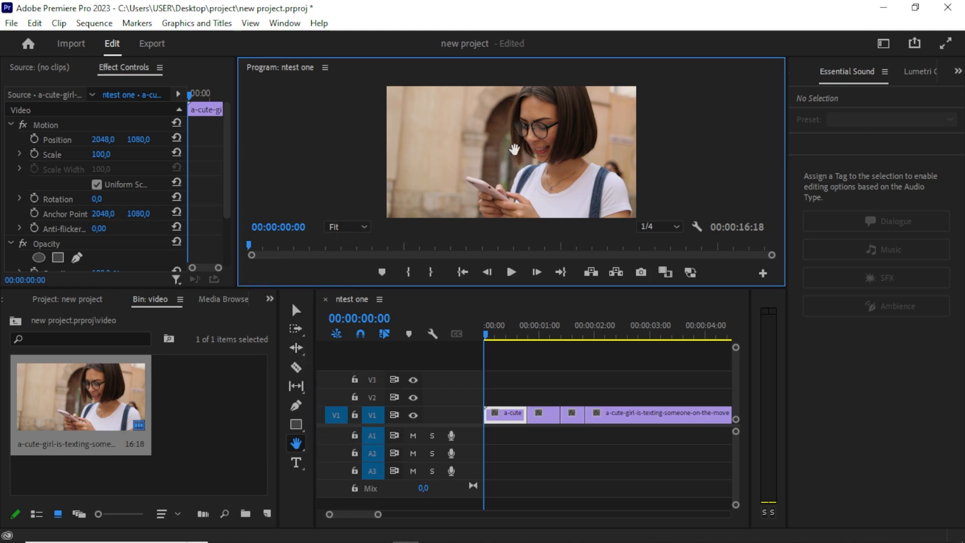
key(space)
click(498, 319)
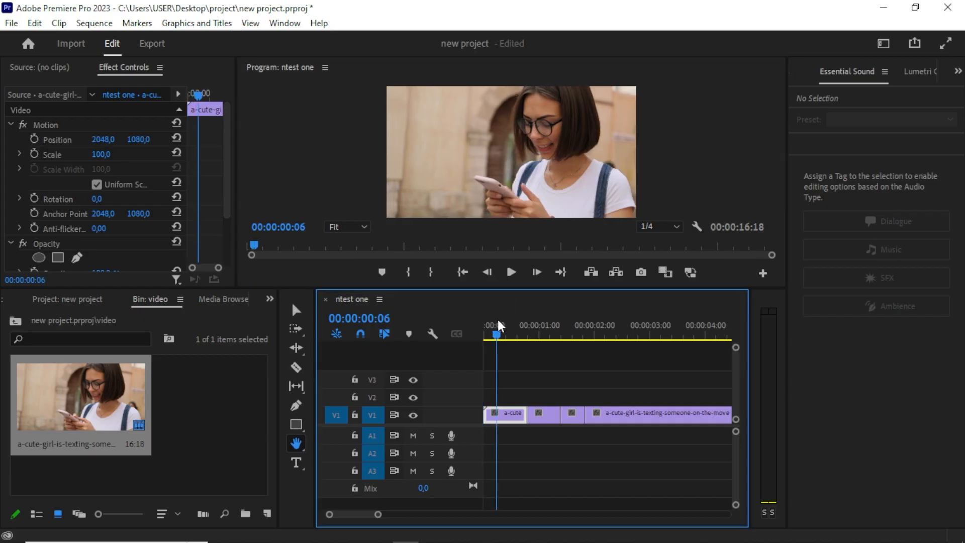
Zoom the Program Monitor to 25% and pan around the magnified frame with the Hand tool.
click(348, 226)
click(347, 274)
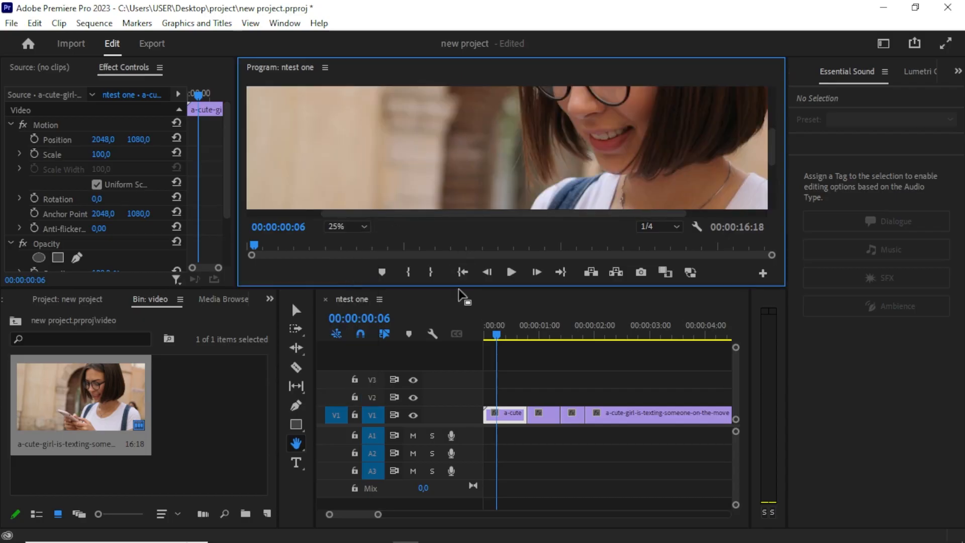
drag(461, 289, 472, 339)
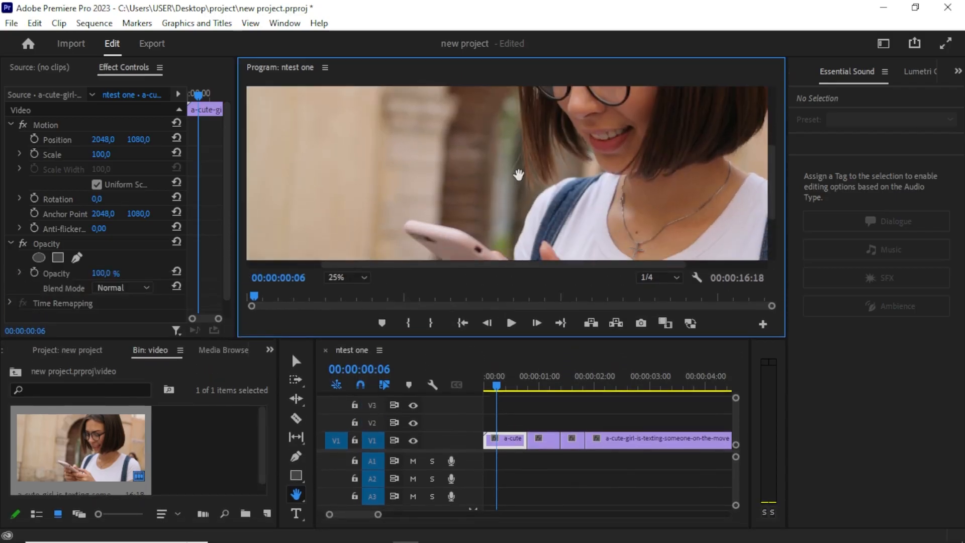
drag(518, 175, 469, 237)
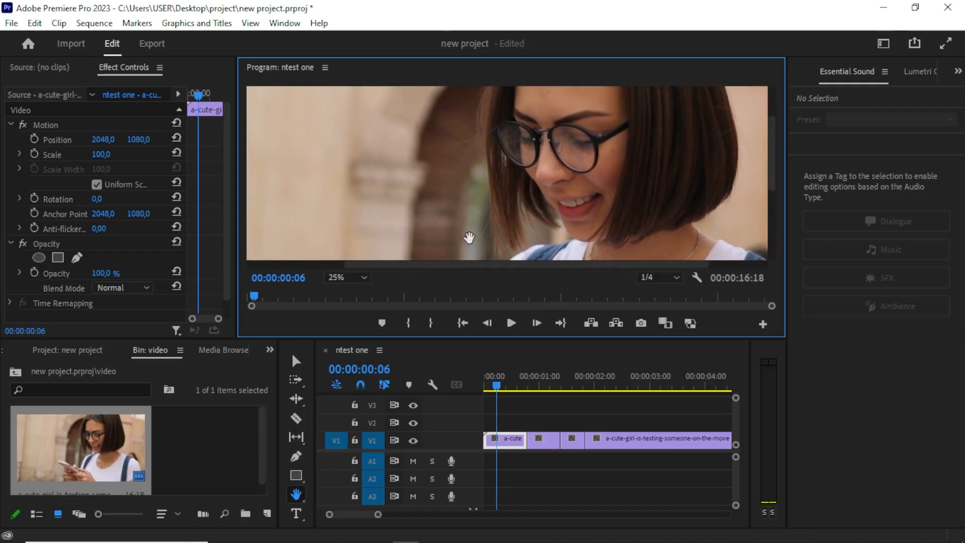
Set the Program Monitor zoom back to Fit.
click(347, 282)
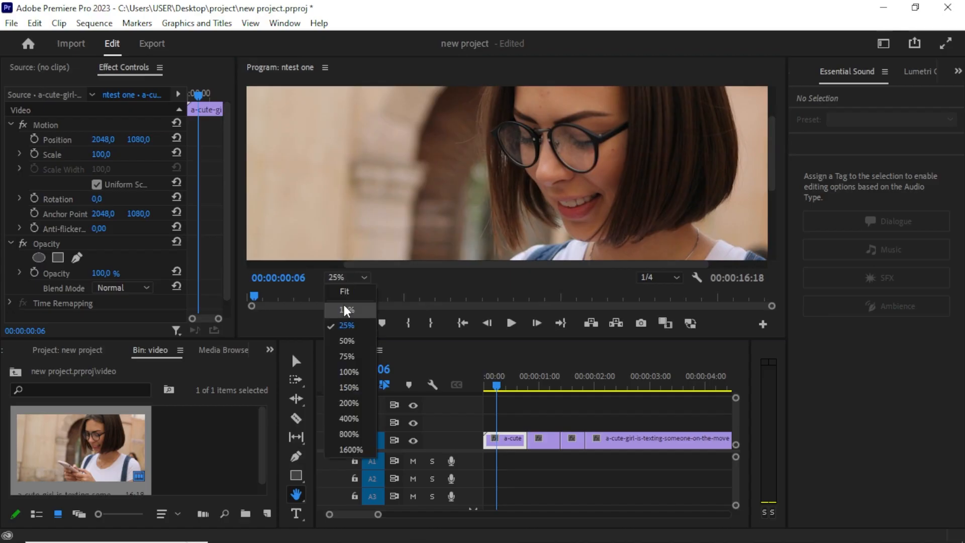
click(296, 493)
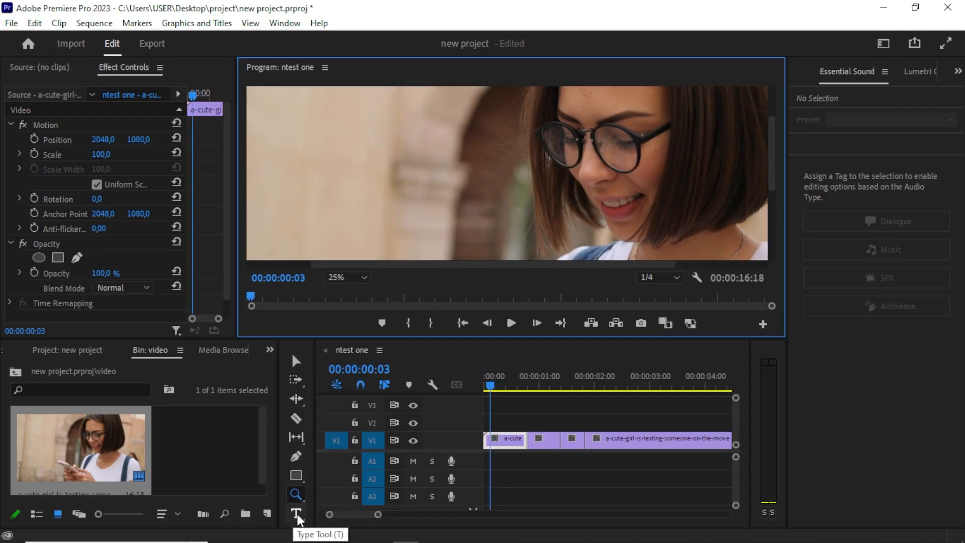
click(297, 516)
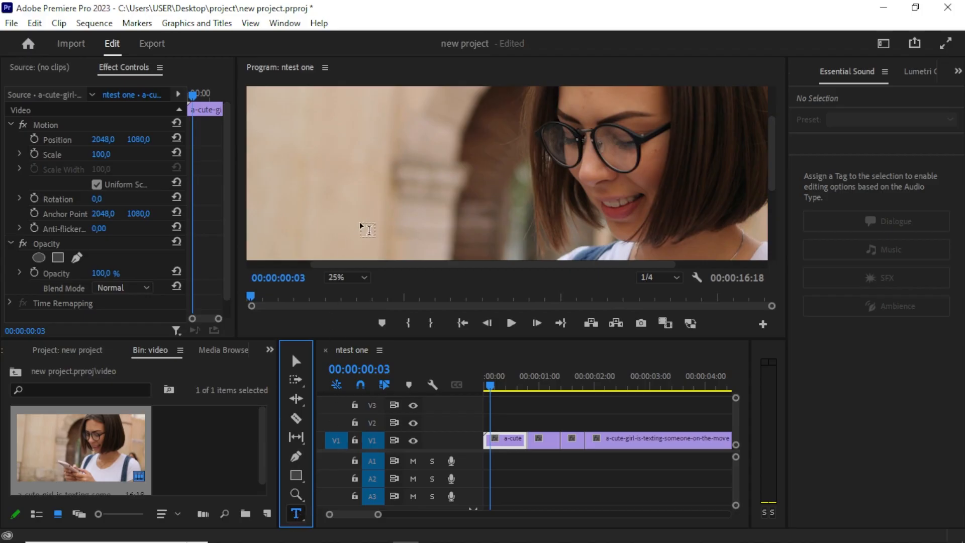
click(352, 277)
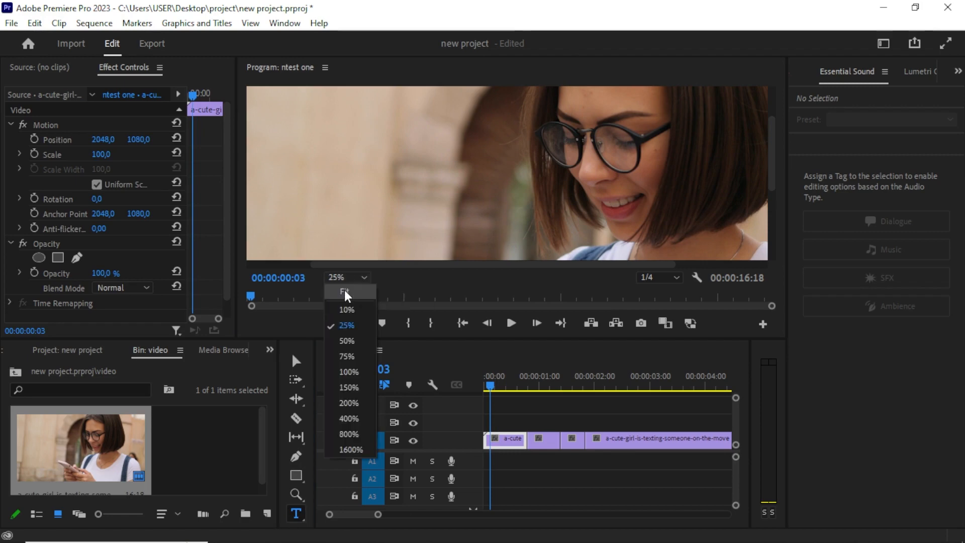
click(348, 297)
Add a text graphic reading "ththththththth" on the frame with the Type tool.
click(374, 232)
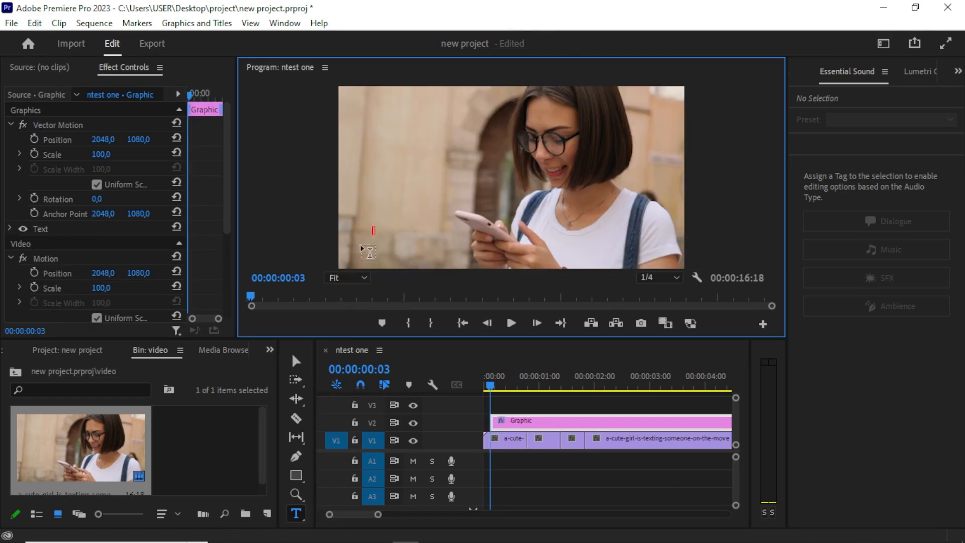
text(thththththththth)
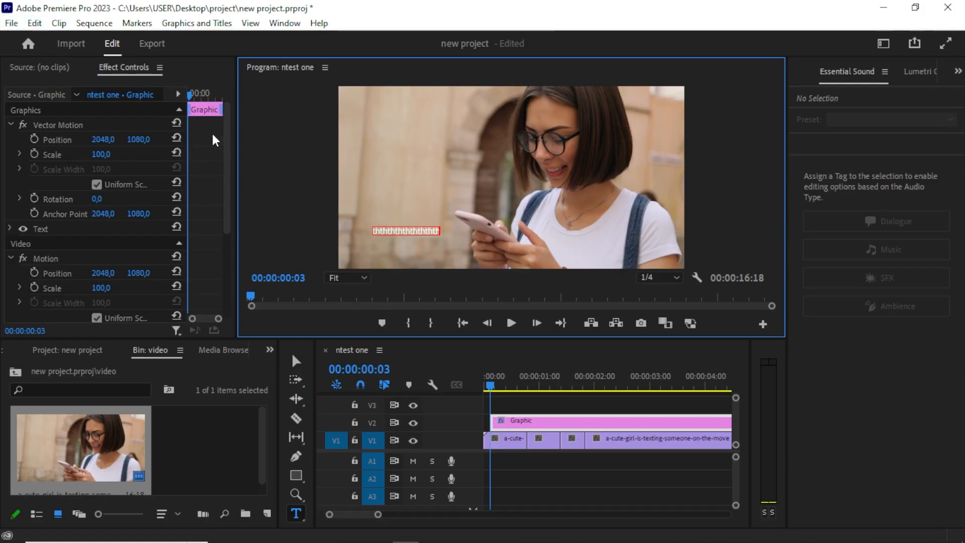
click(296, 361)
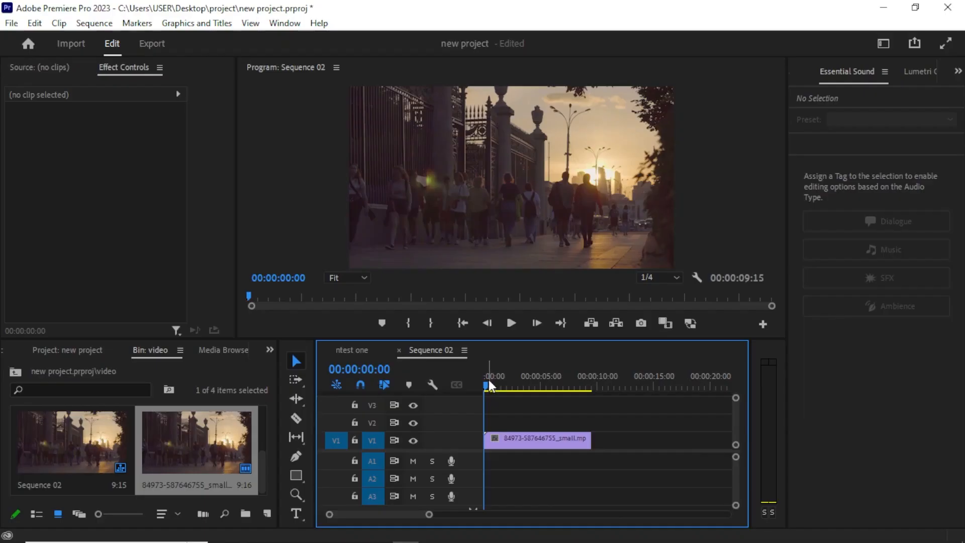
Split the clip in Sequence 02 at 00:00:01:00 with the Razor tool.
click(493, 386)
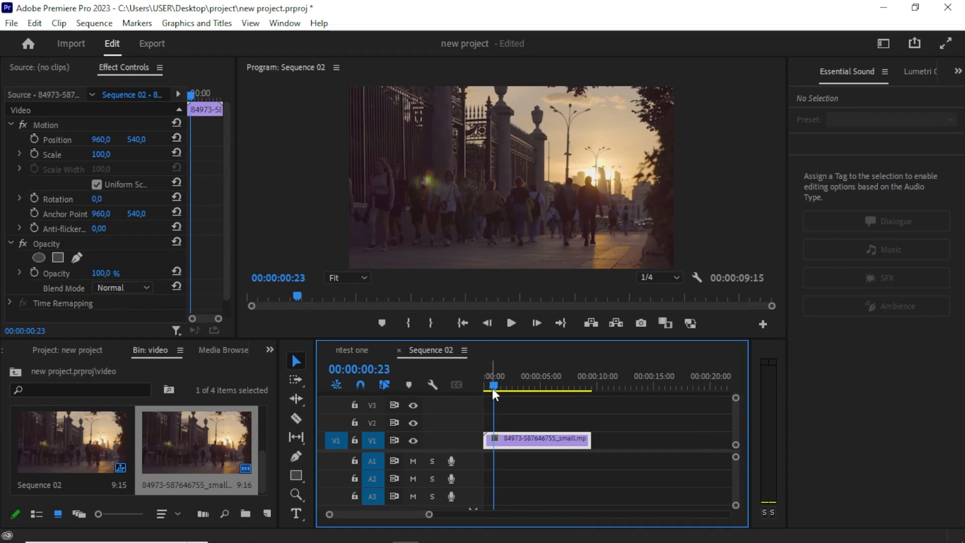
key(=)
click(508, 387)
key(=)
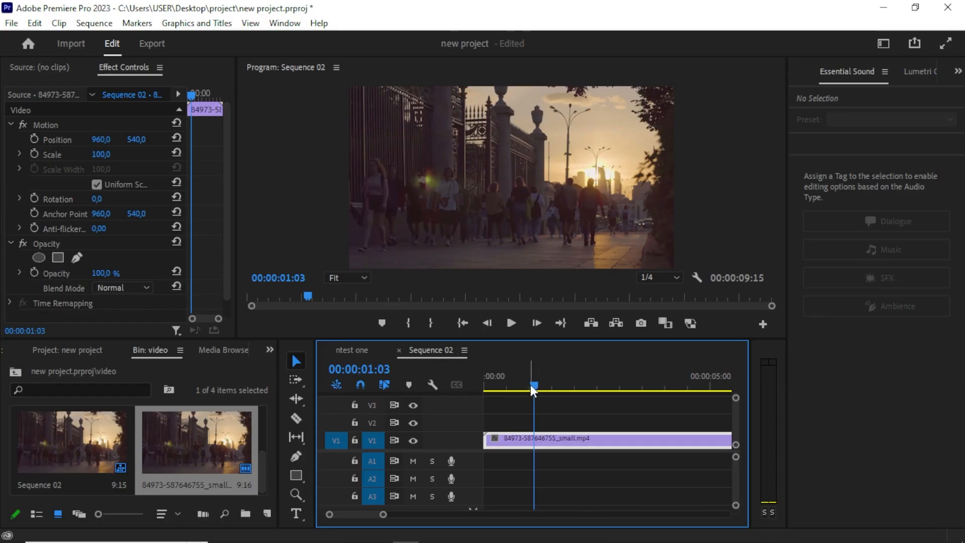
click(529, 385)
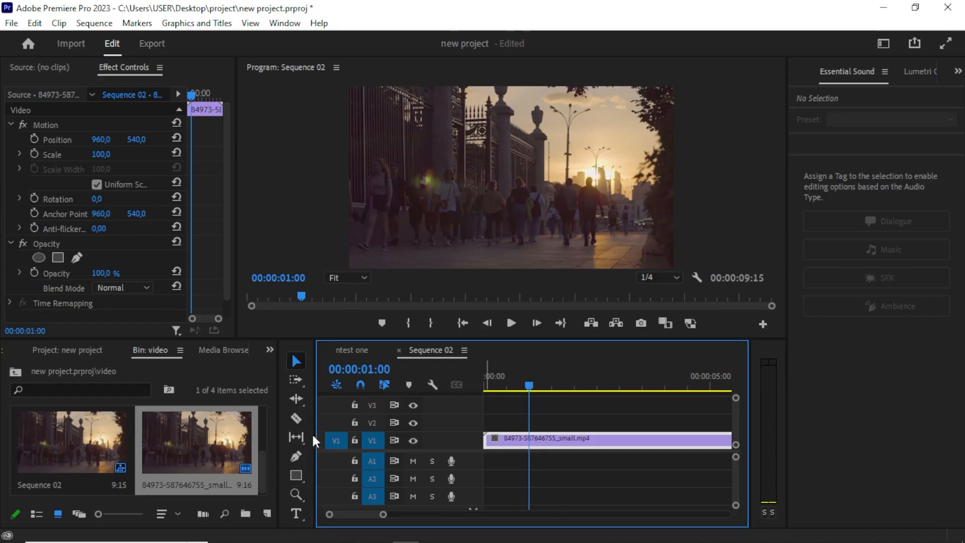
click(297, 419)
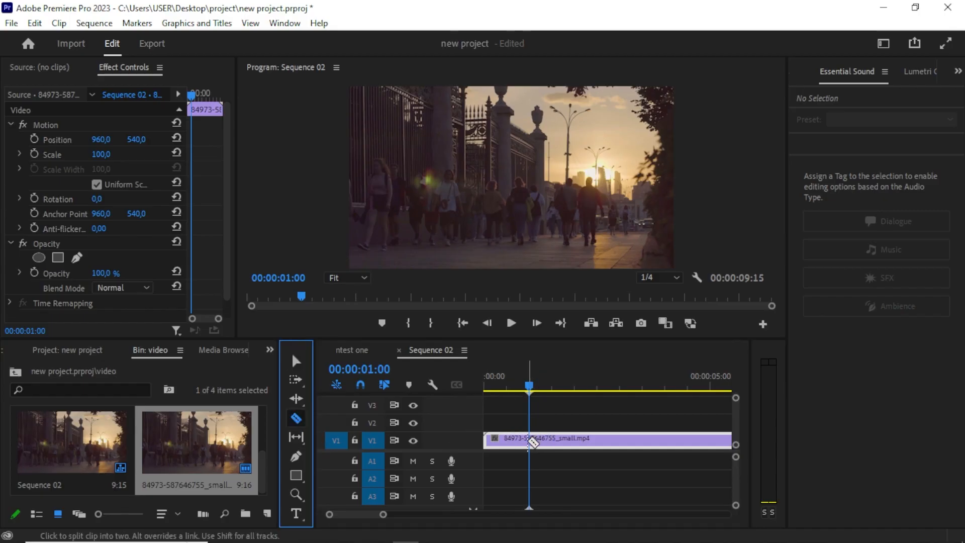
click(531, 440)
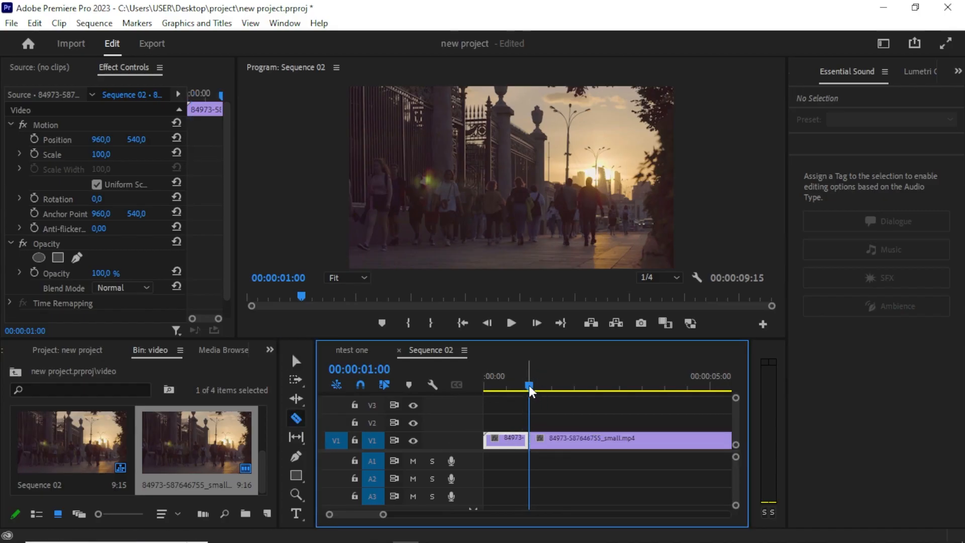
Ripple delete the first segment of the split clip.
mouse_move(529, 387)
mouse_down()
mouse_move(480, 412)
mouse_move(526, 378)
mouse_up()
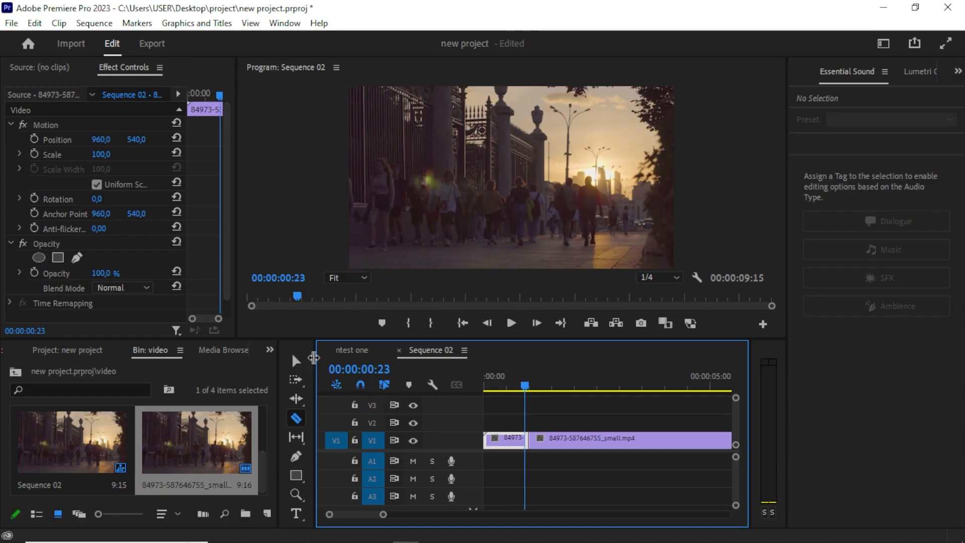
click(296, 361)
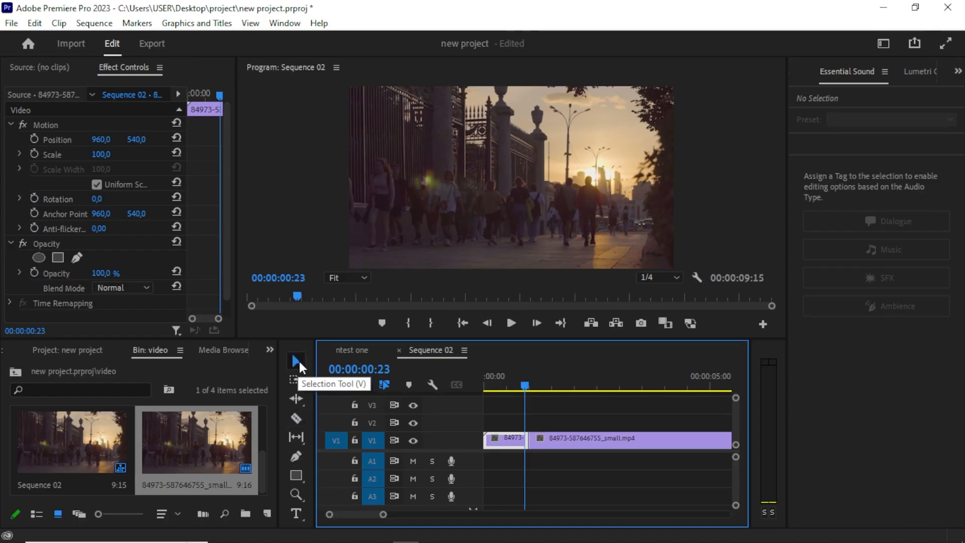
right_click(515, 439)
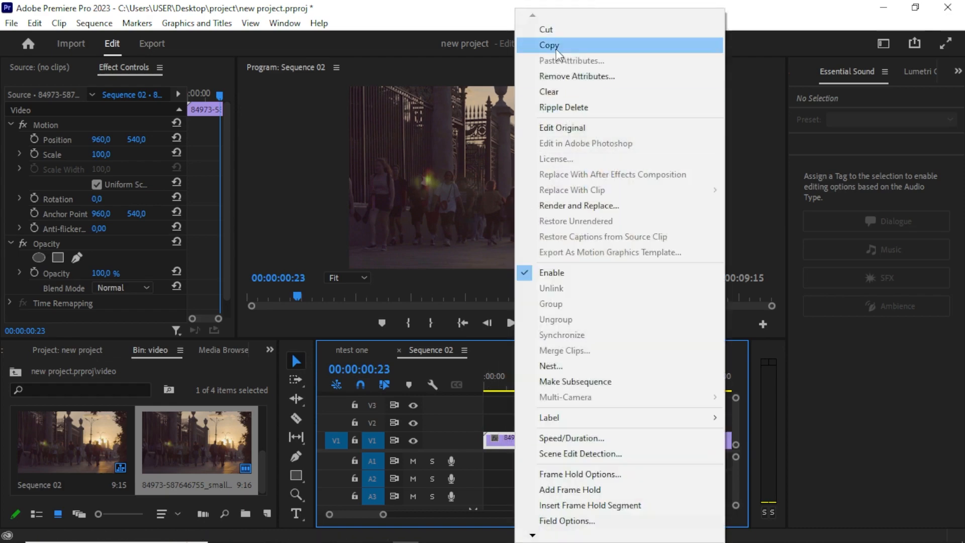
click(565, 110)
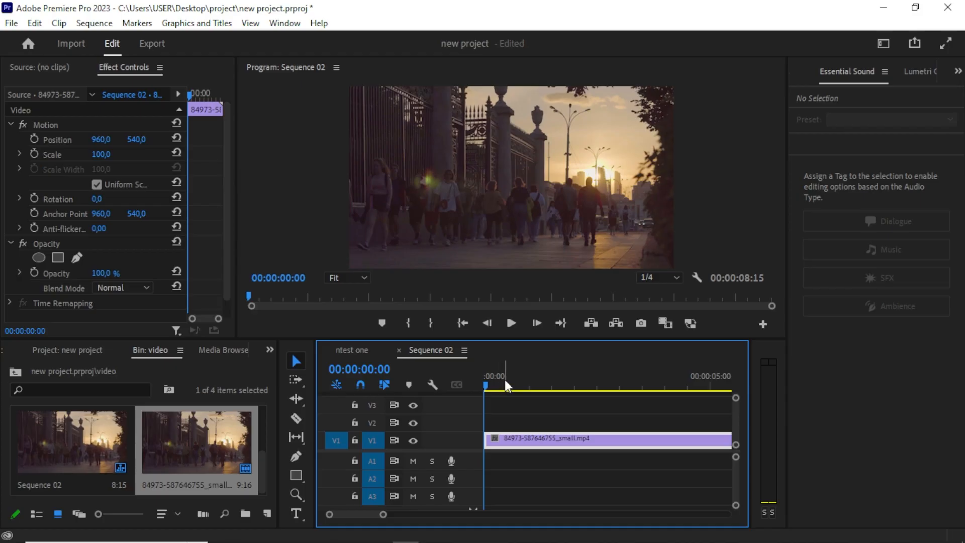
Split the remaining clip again at 00:00:02:05 with the Razor tool.
drag(497, 378, 479, 385)
drag(498, 383, 506, 381)
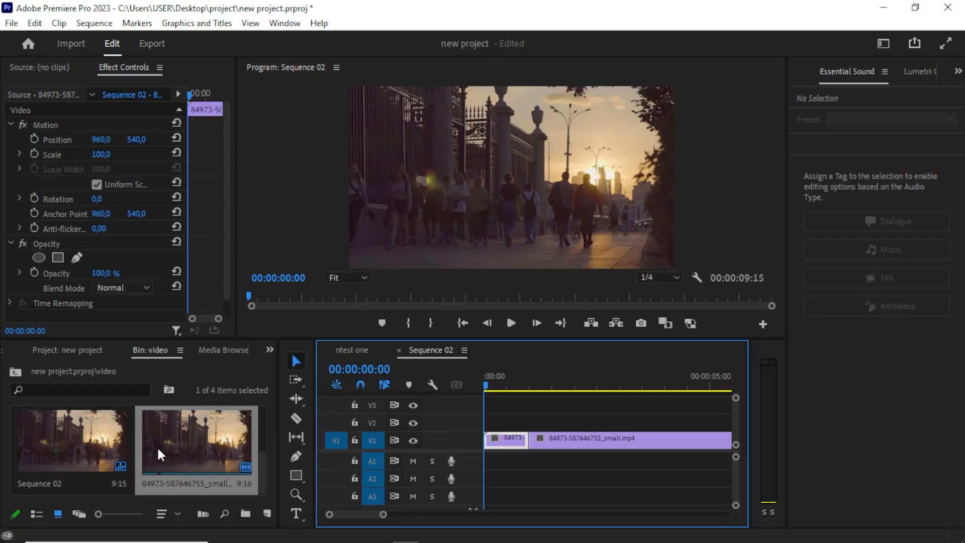
mouse_move(258, 462)
mouse_down()
mouse_move(258, 427)
mouse_move(262, 472)
mouse_up()
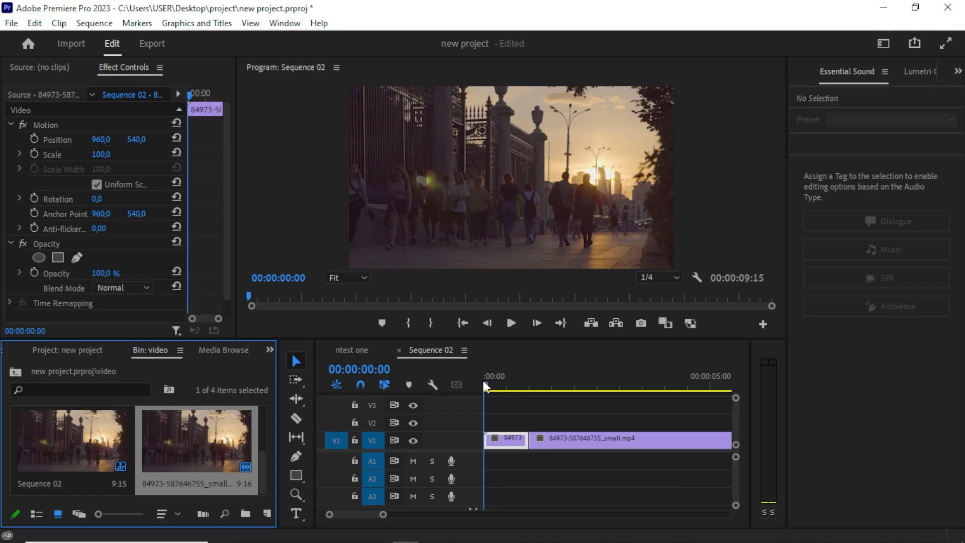
drag(486, 383, 584, 376)
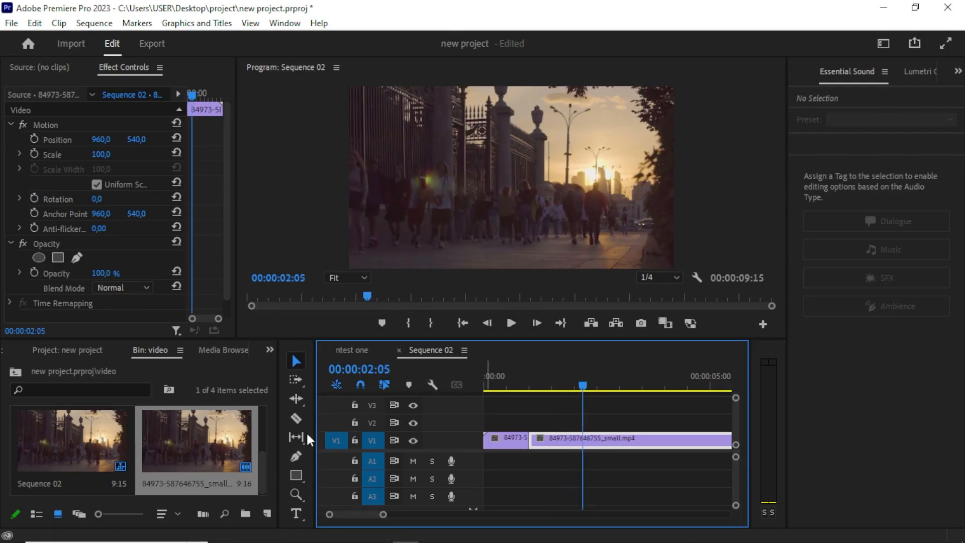
click(296, 418)
click(586, 440)
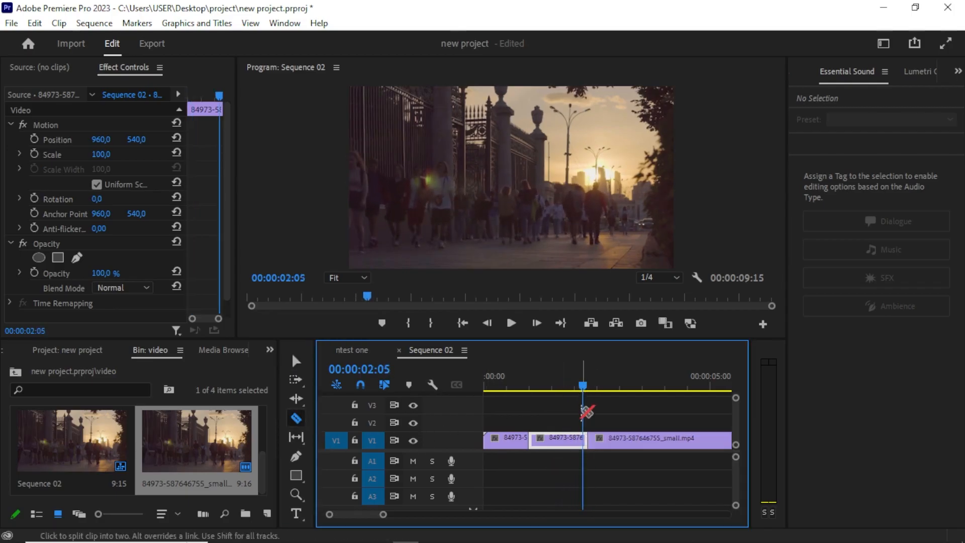
Create a new 1920 x 1080 Adjustment Layer in the bin.
click(587, 387)
drag(614, 386, 507, 427)
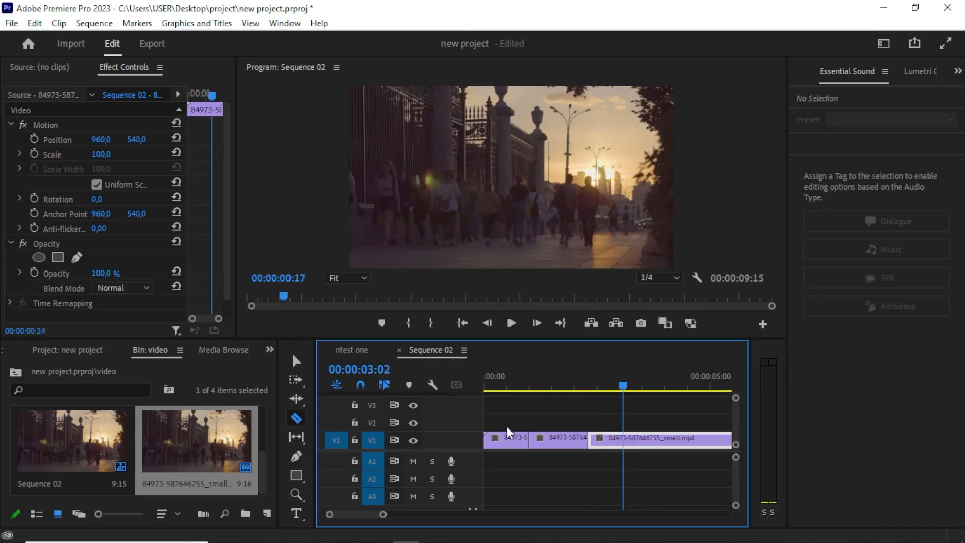
key(Home)
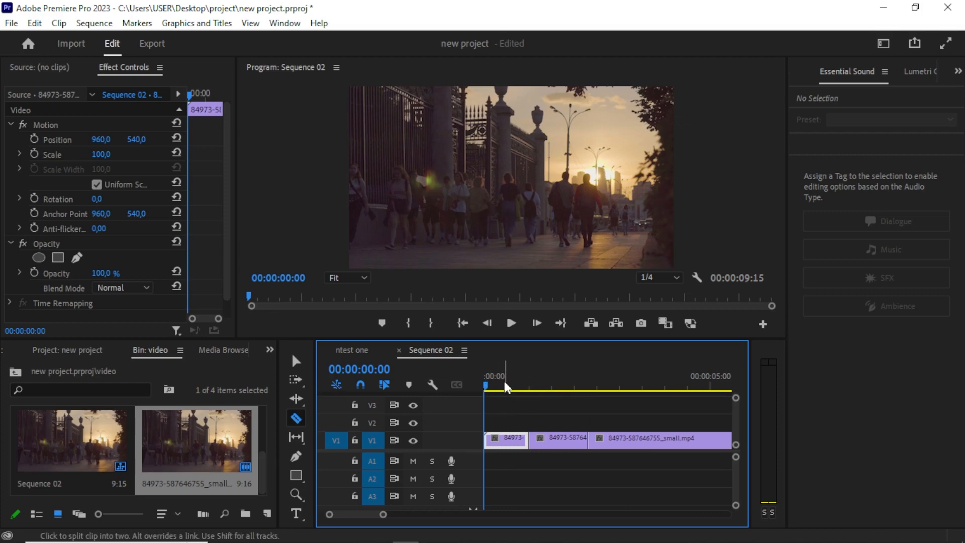
drag(500, 385, 550, 388)
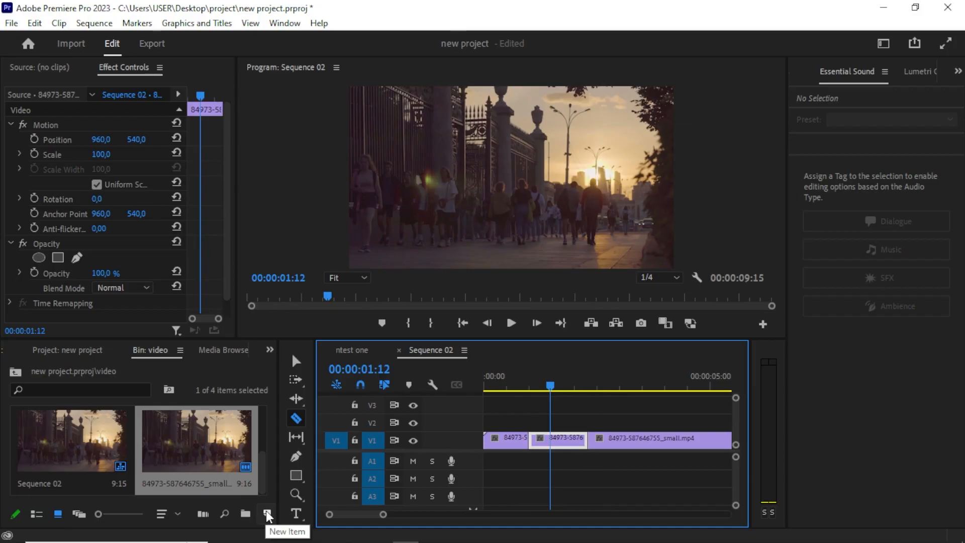
click(267, 514)
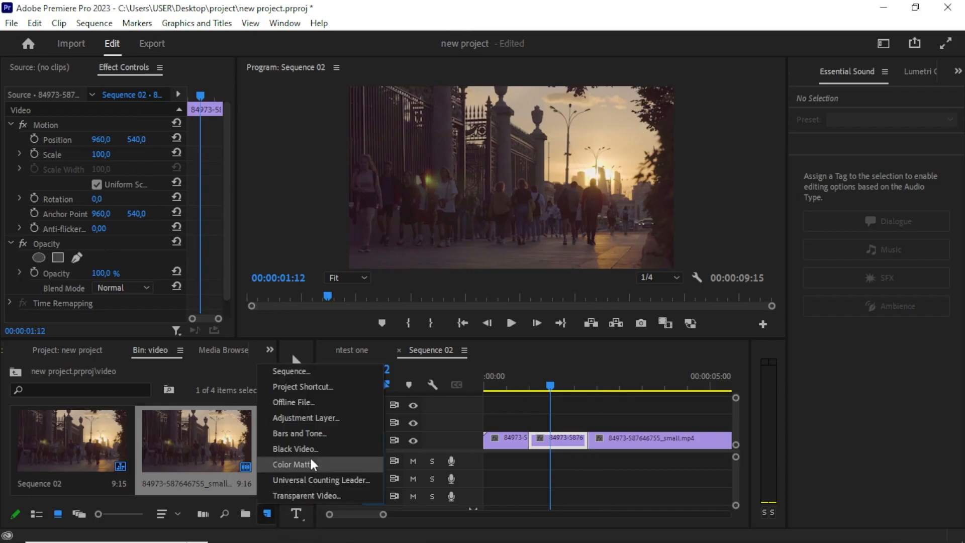
click(303, 417)
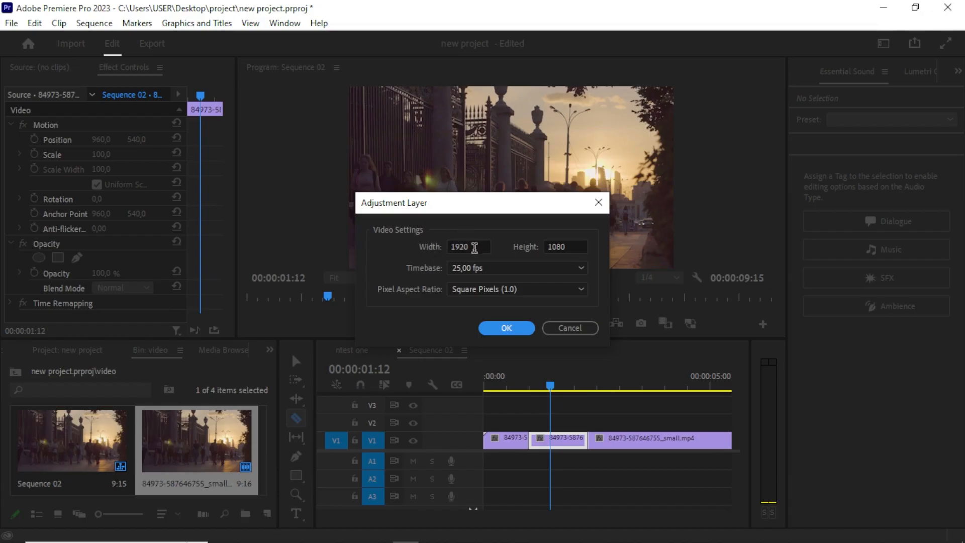
click(502, 328)
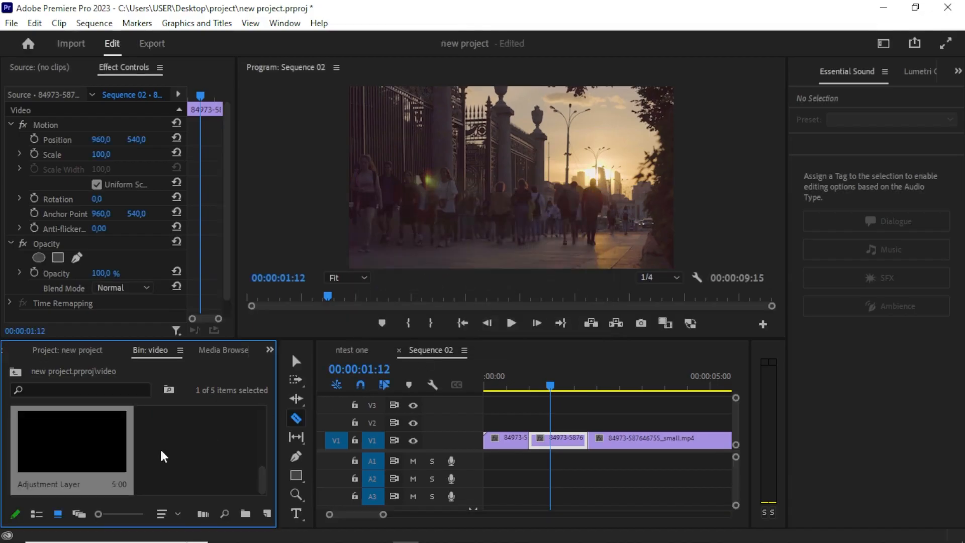
Place the adjustment layer on track V2 above the clips at the sequence start.
drag(77, 459, 499, 425)
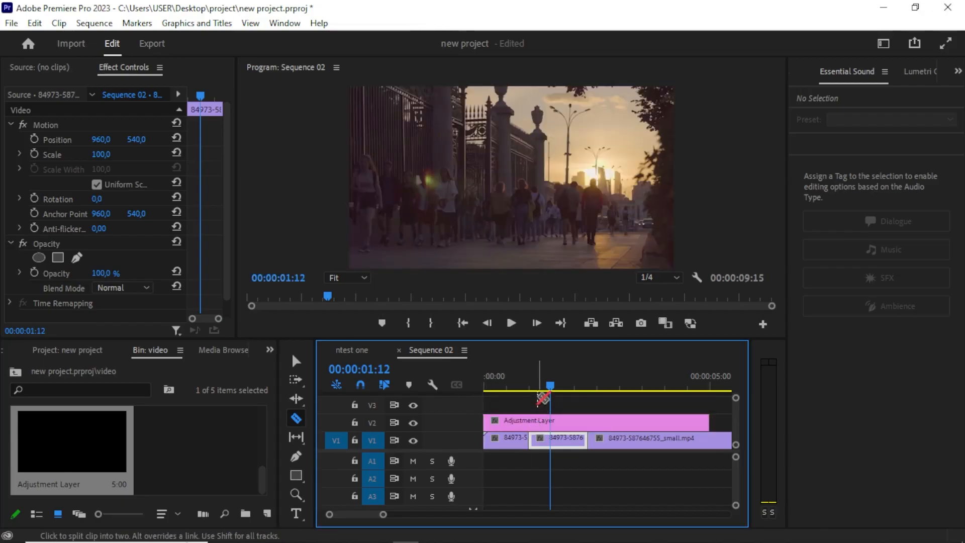
drag(550, 386, 466, 429)
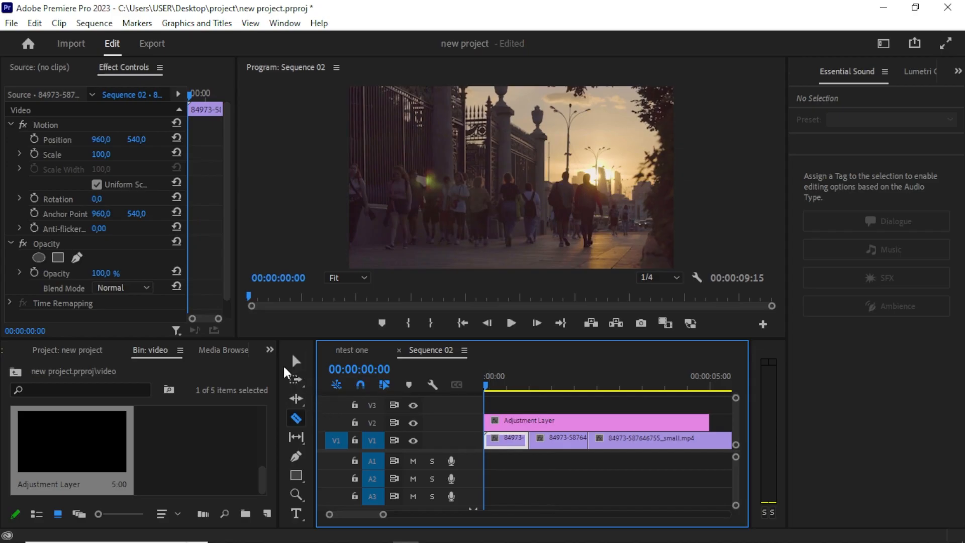
Select the adjustment layer and open its Basic Correction controls in Lumetri Color.
click(297, 362)
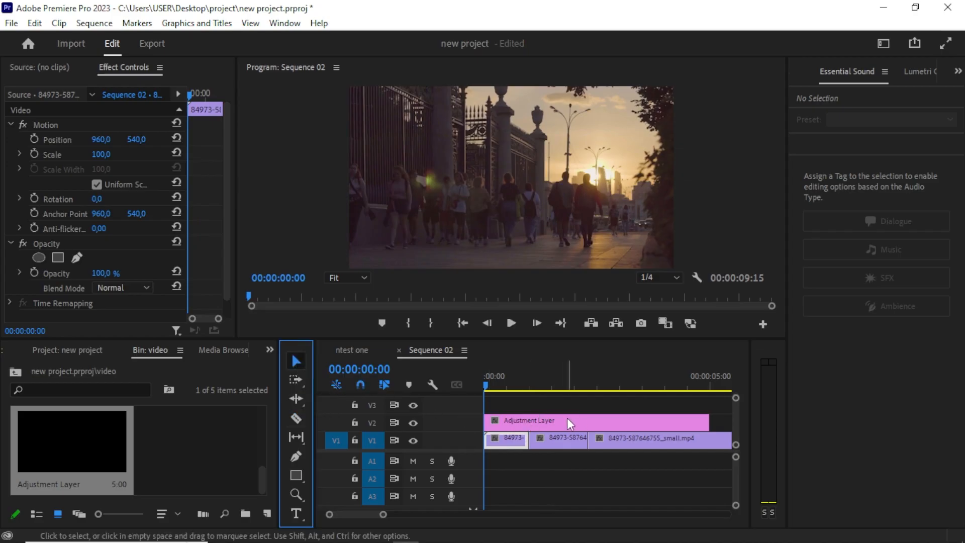
click(529, 424)
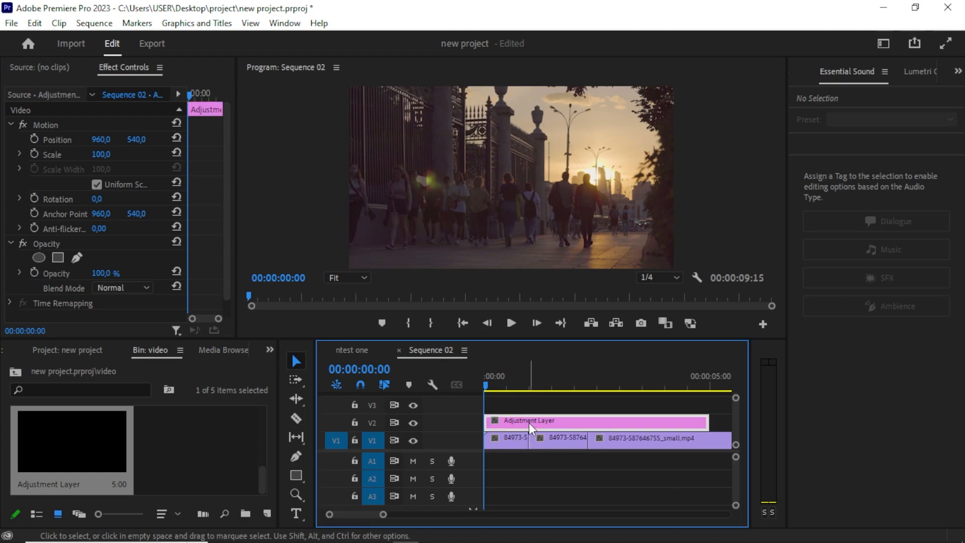
click(921, 71)
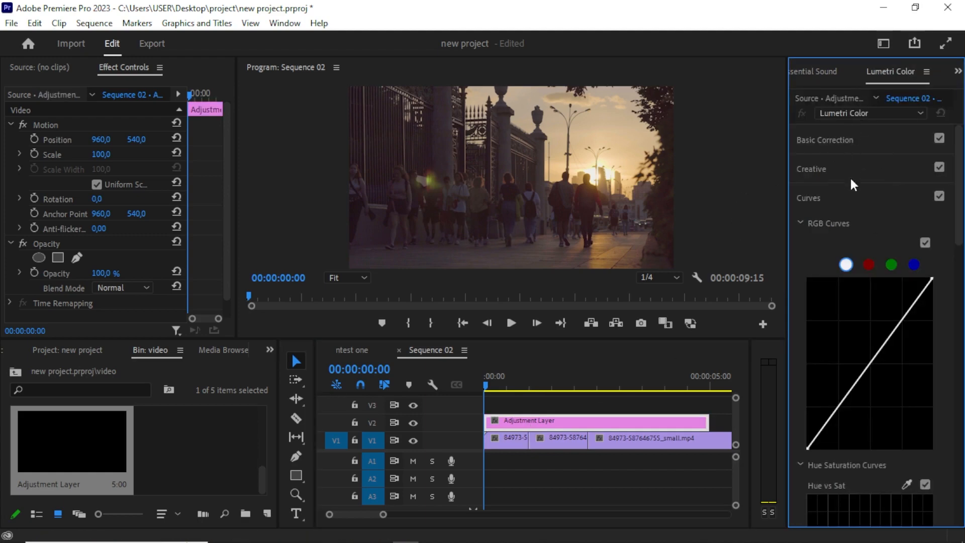
click(836, 140)
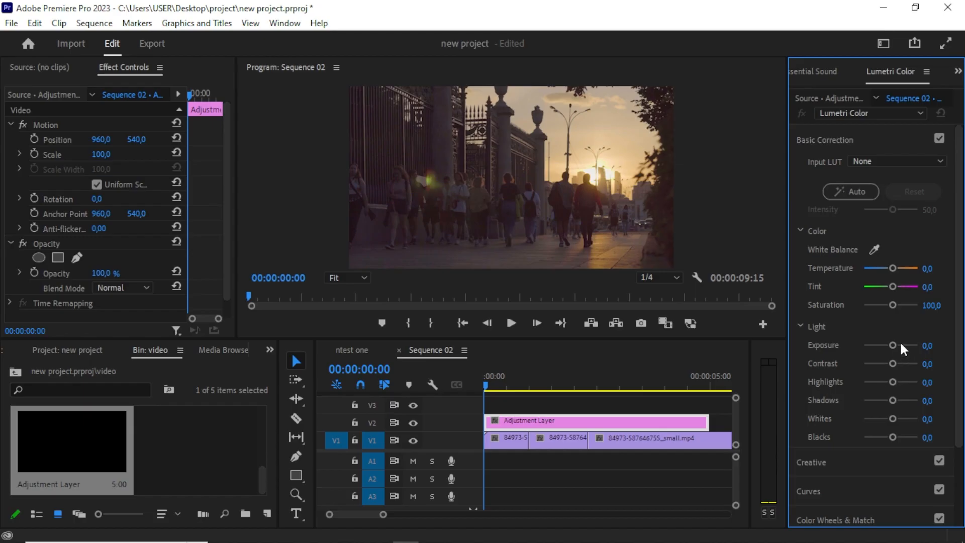
Grade the adjustment layer in Lumetri Basic Correction: Contrast 37.7, Exposure 2.0 and Blacks -14.3.
double_click(908, 361)
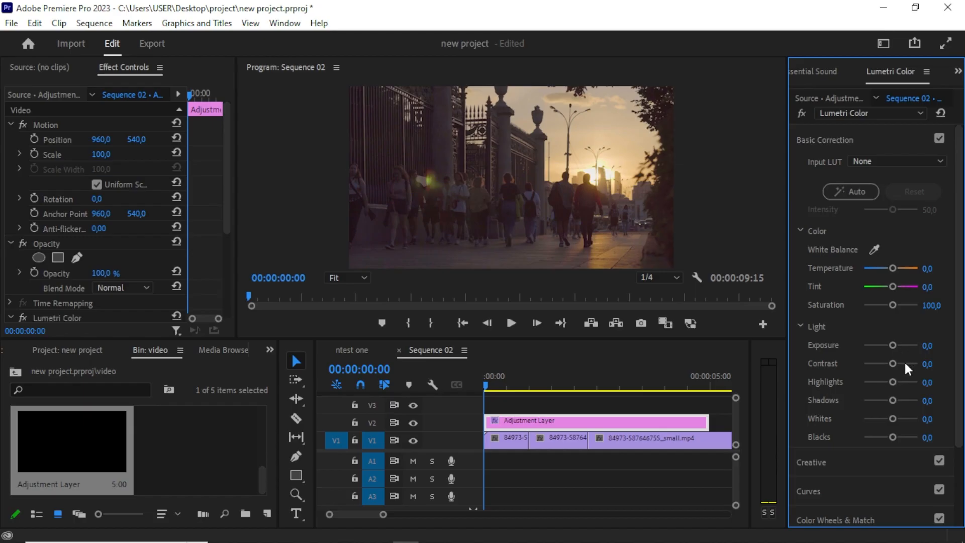
click(900, 360)
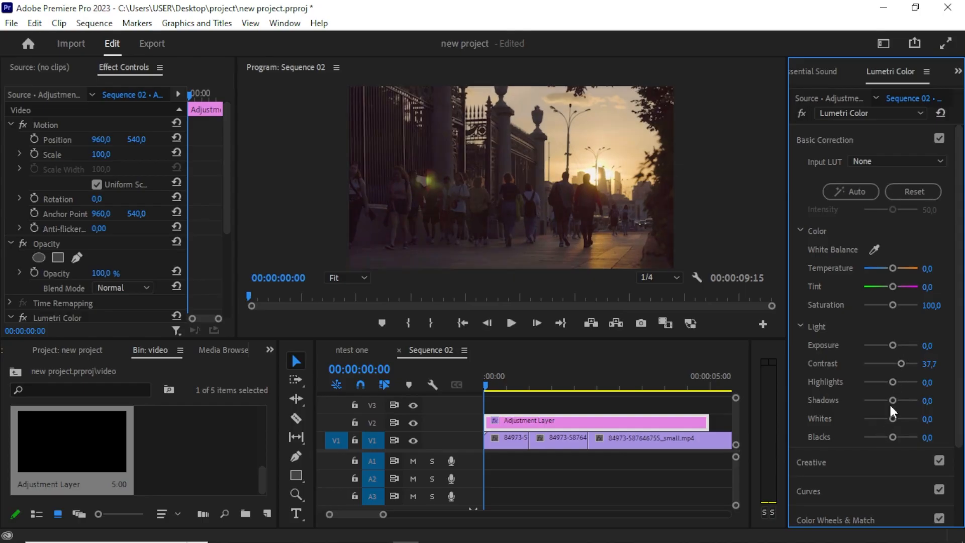
click(902, 345)
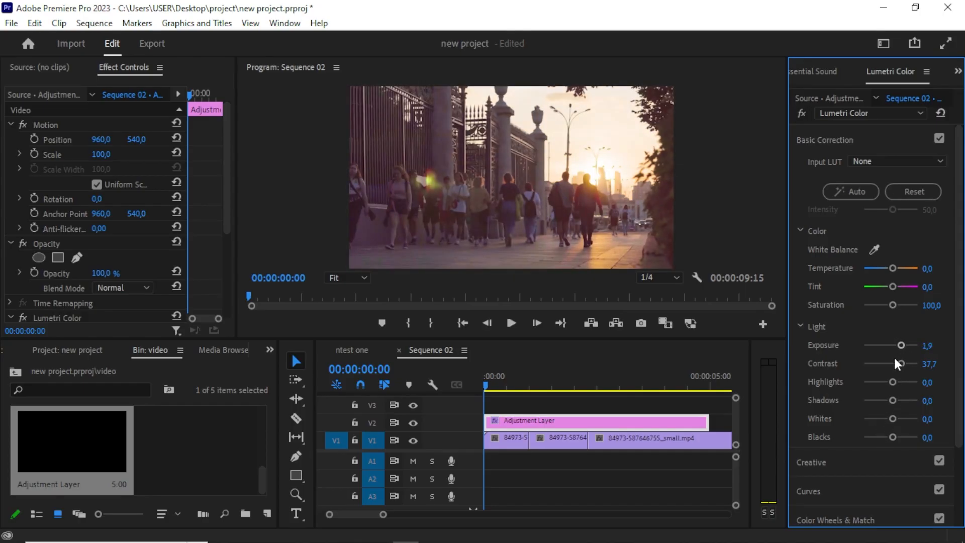
click(893, 346)
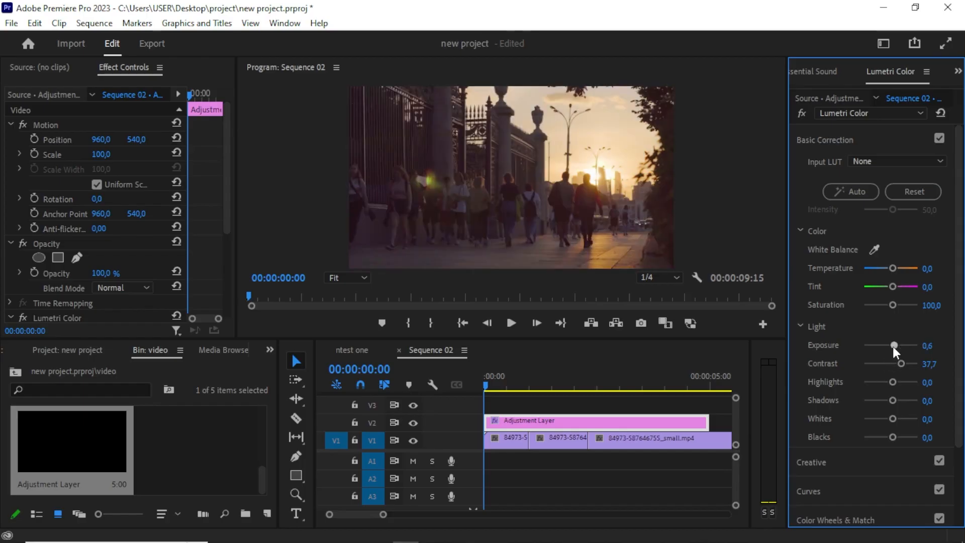
click(902, 346)
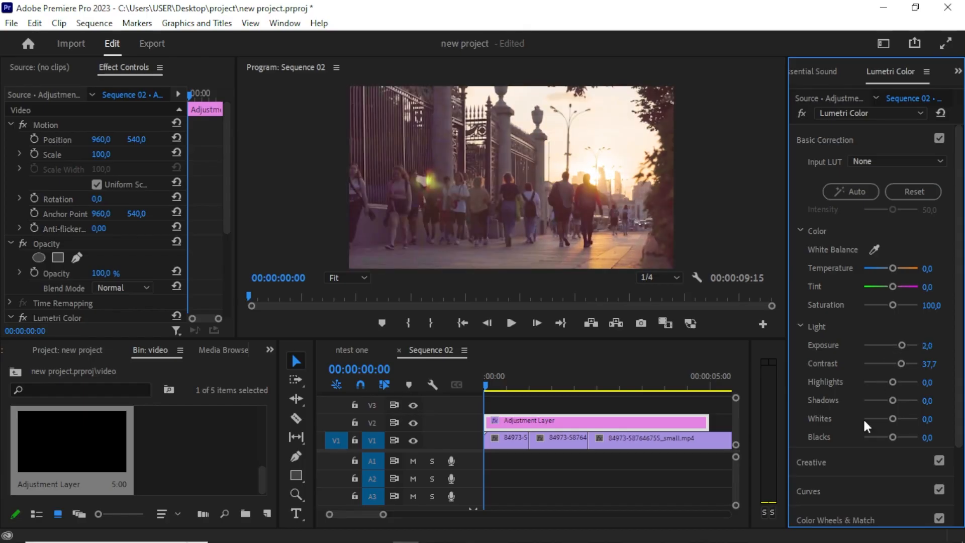
click(886, 435)
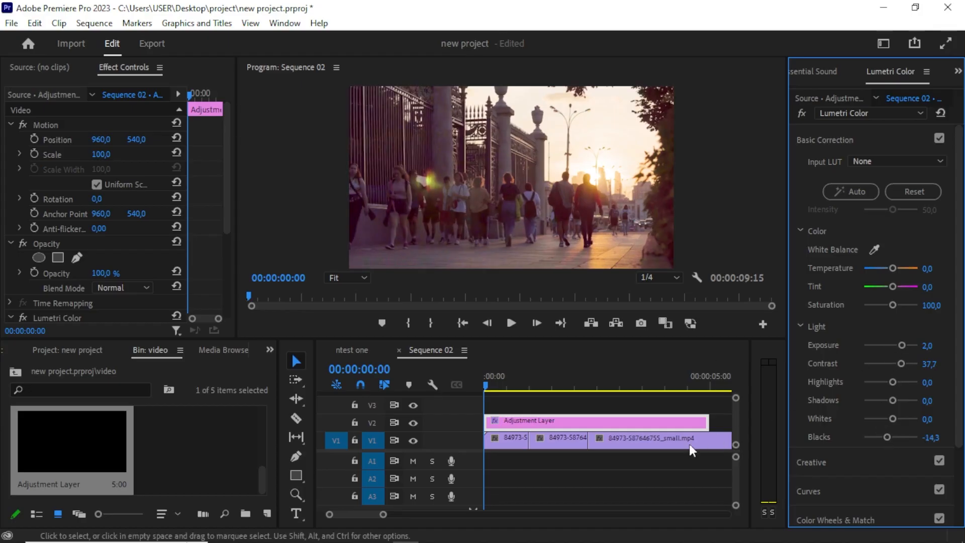
Scrub and play the start of the sequence to review the colour correction.
click(497, 383)
drag(499, 381, 712, 396)
drag(703, 402, 482, 406)
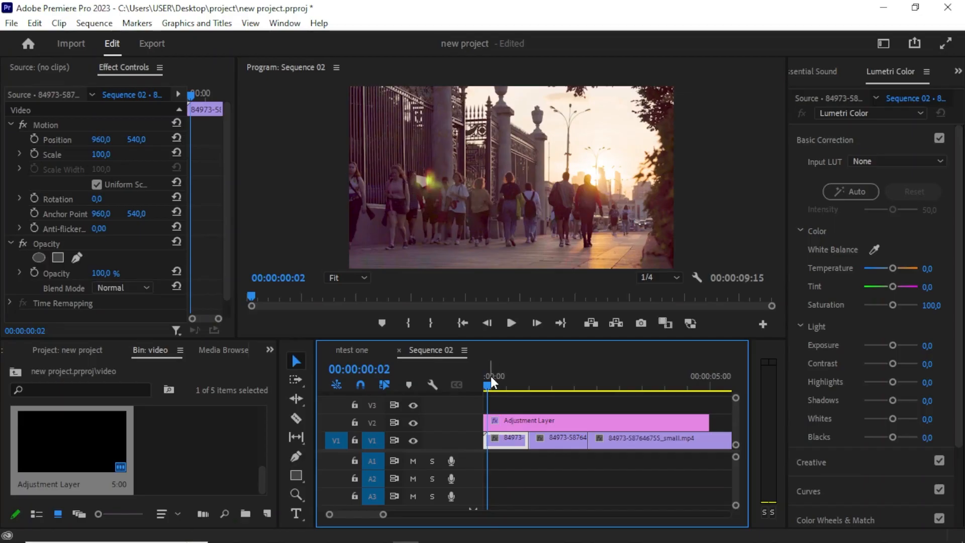
drag(490, 376, 522, 372)
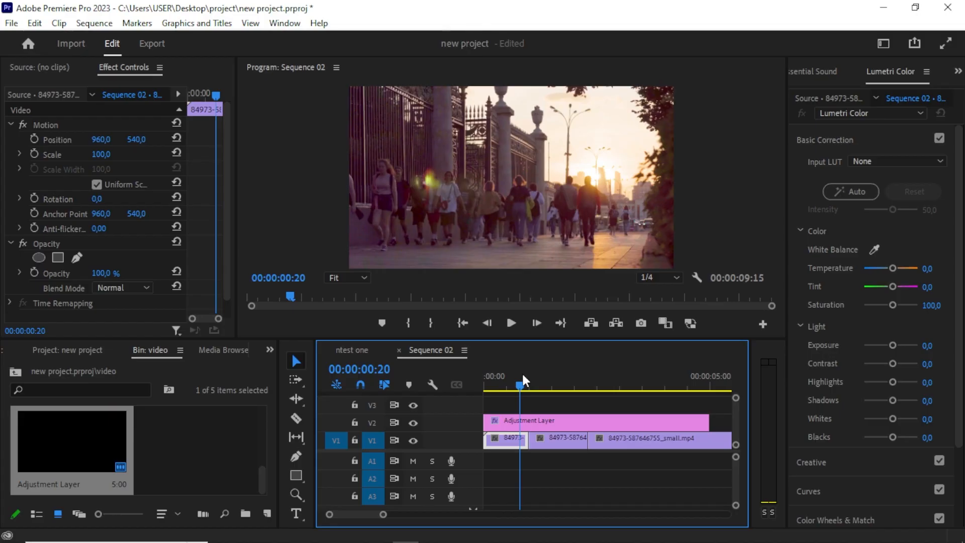
drag(515, 378, 499, 414)
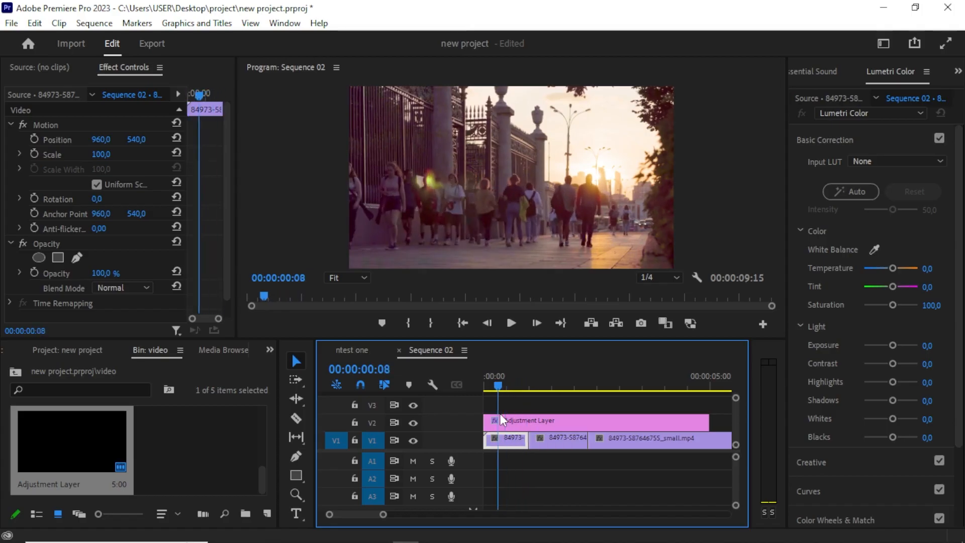
key(space)
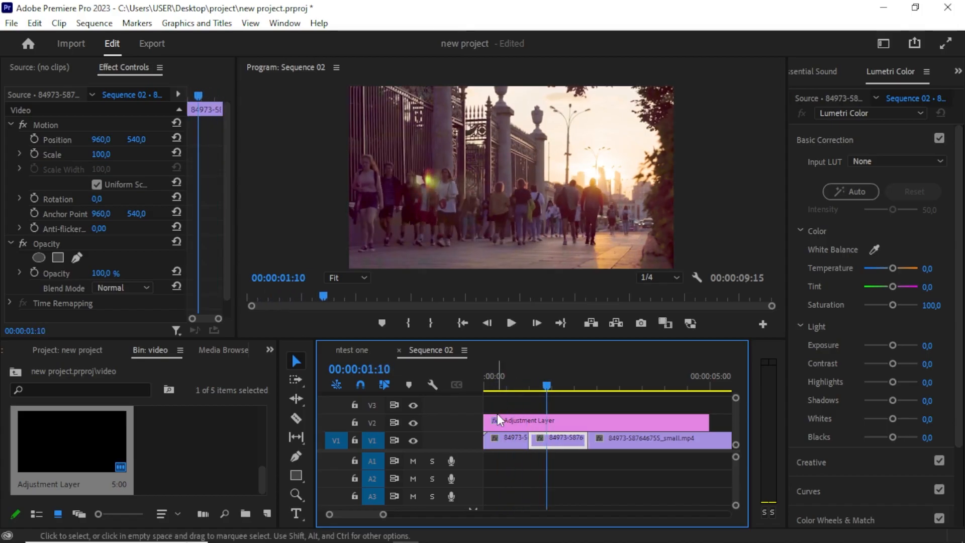
Set the second clip's speed to 50% in its Speed/Duration settings.
right_click(557, 438)
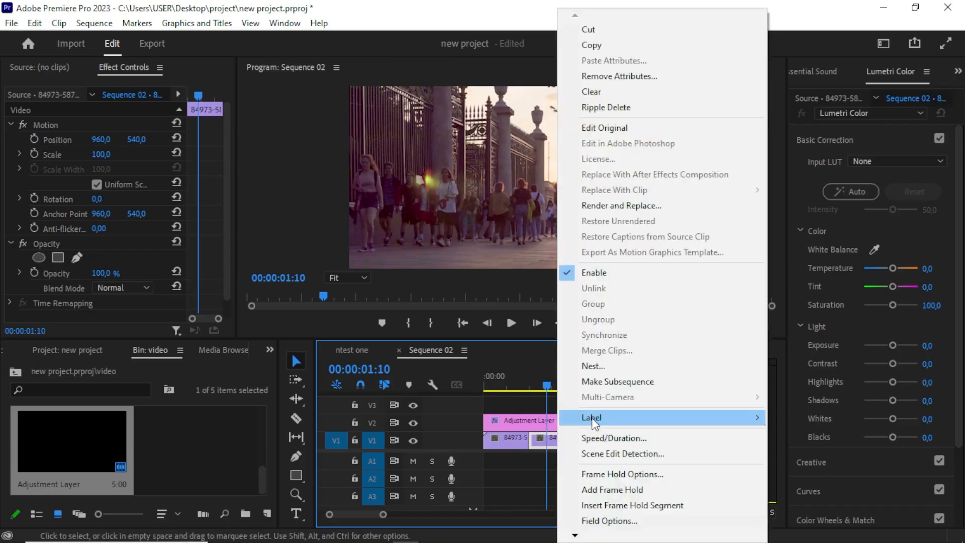
click(605, 438)
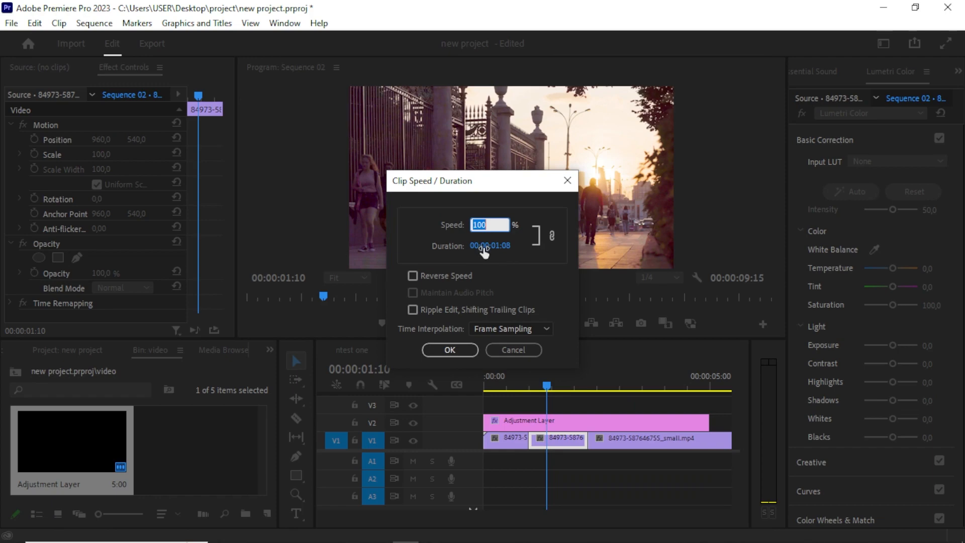
text(5)
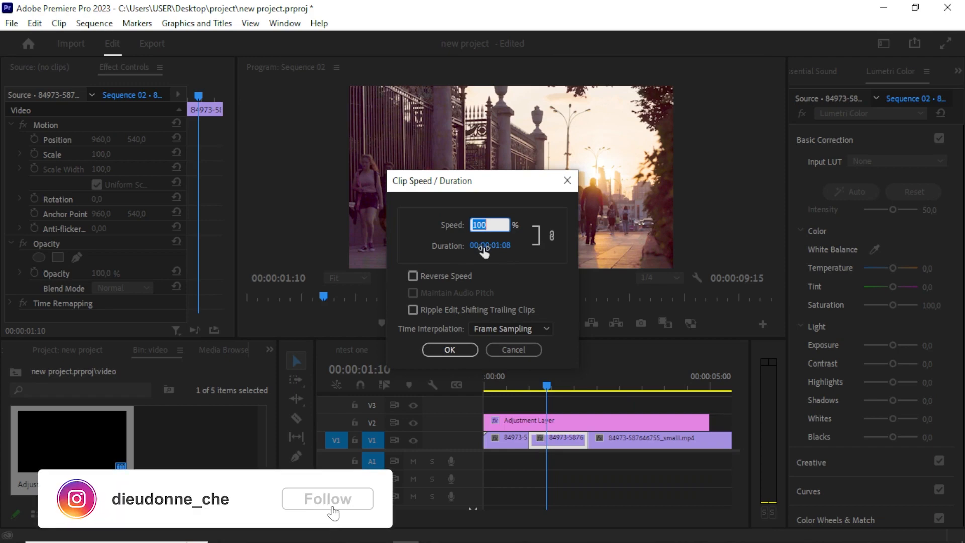
text(0)
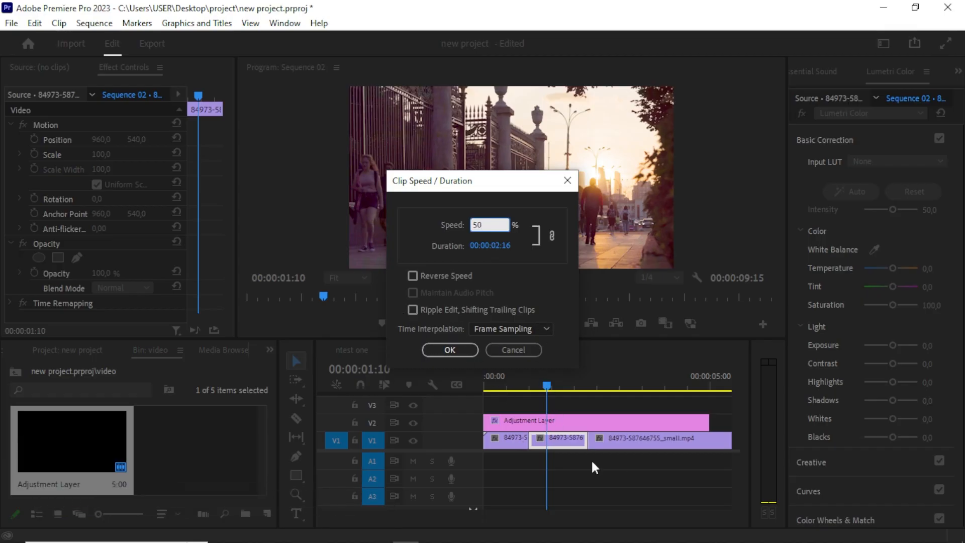
click(449, 349)
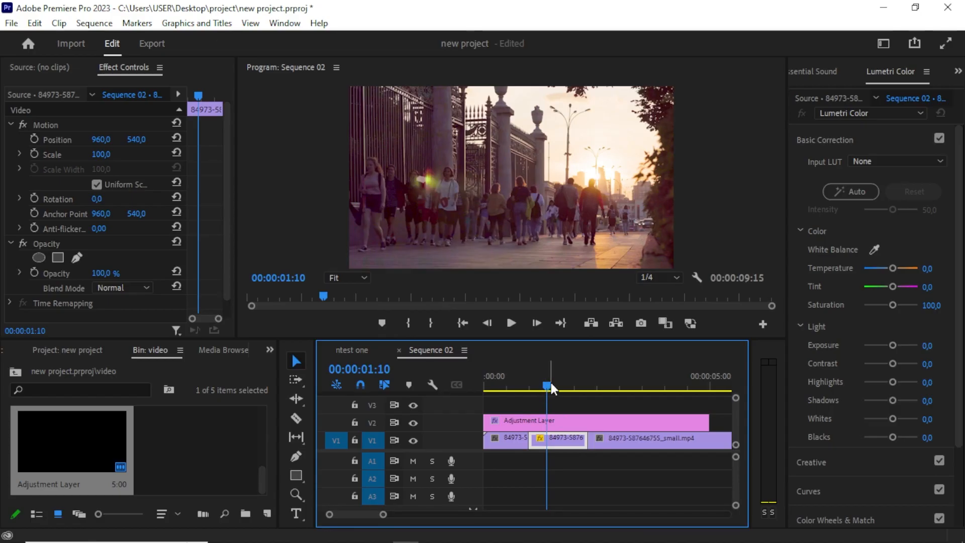
Scrub and play the start of the sequence to review the slowed-down clip.
drag(548, 385, 517, 397)
key(space)
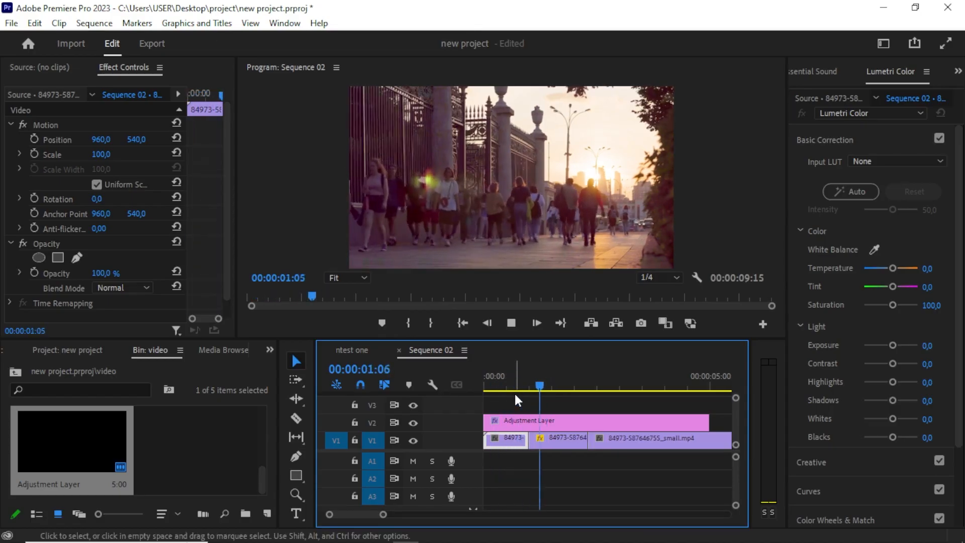
key(space)
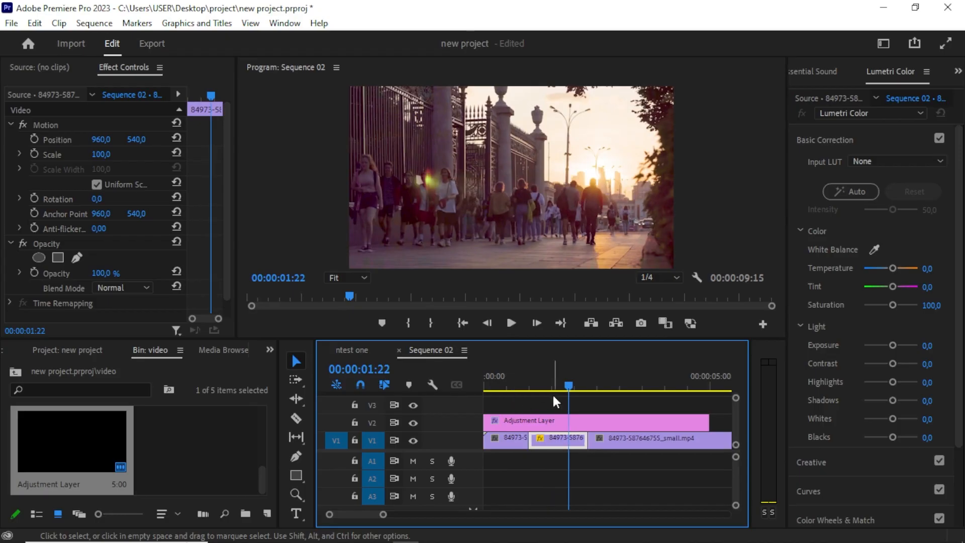
drag(563, 381, 508, 412)
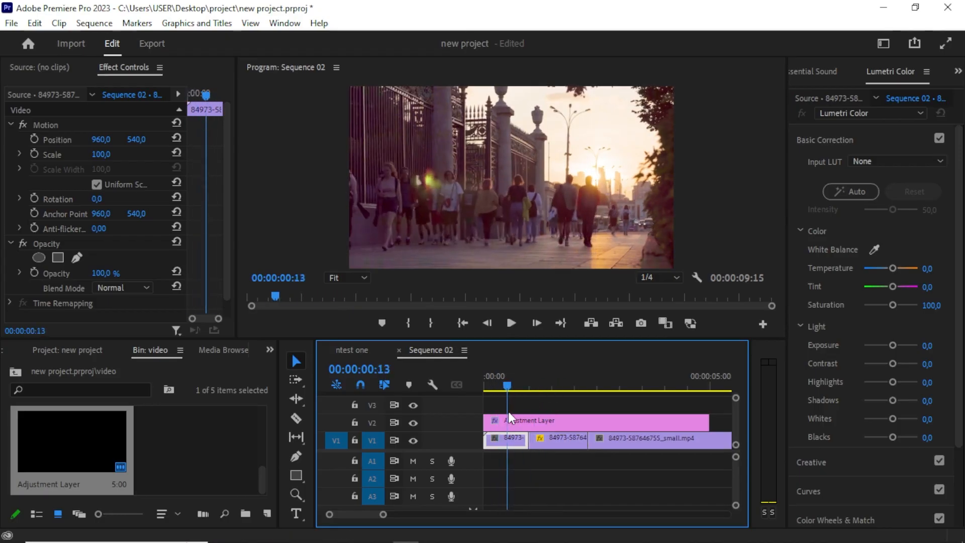
key(space)
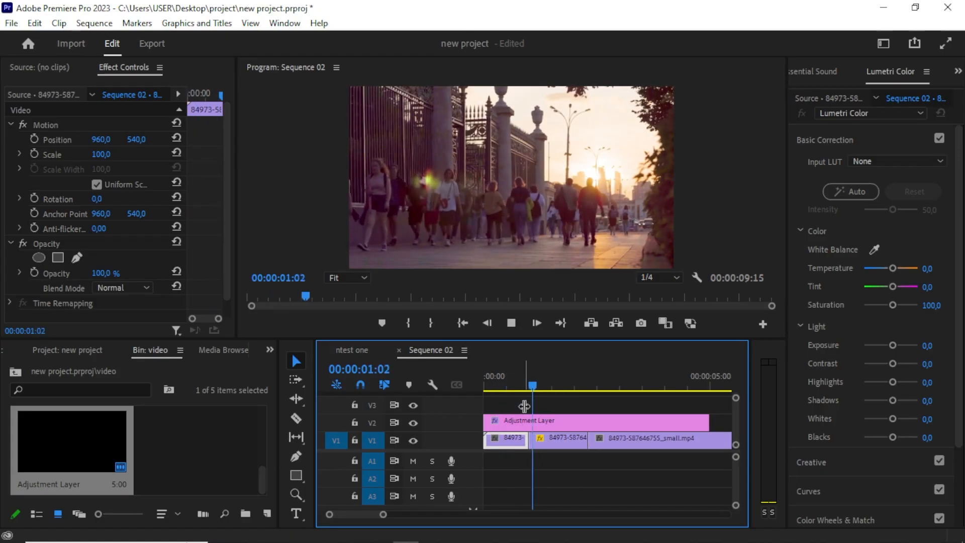
key(space)
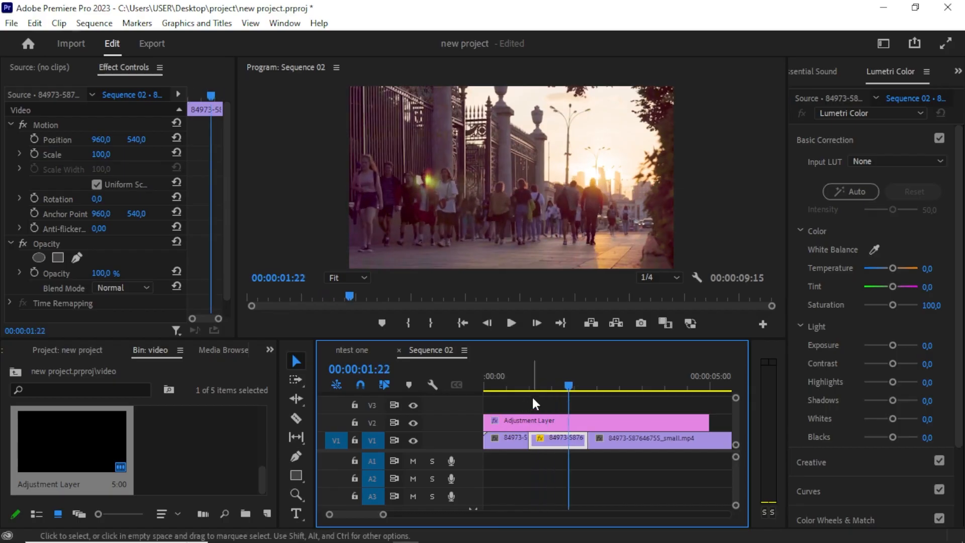
drag(544, 377, 496, 388)
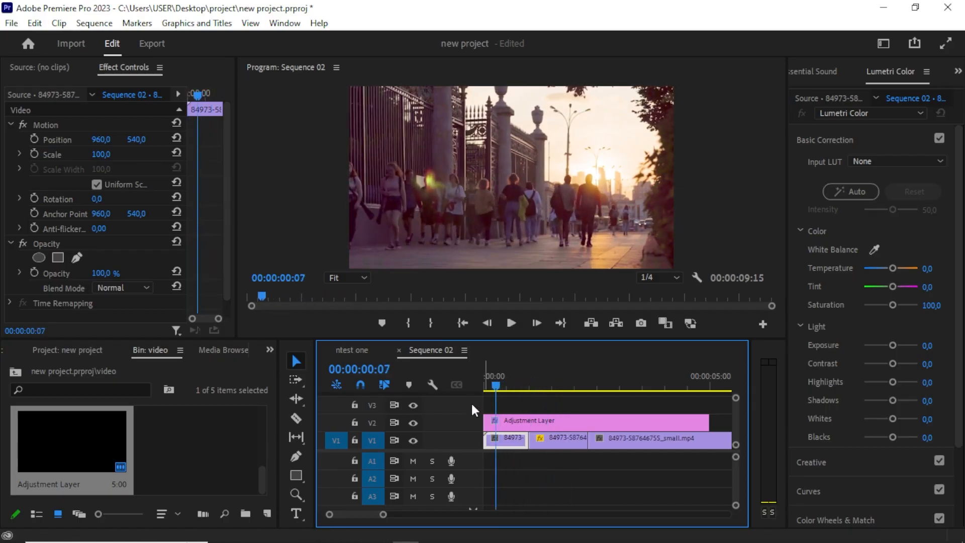
Set the first clip's speed to 150% in its Speed/Duration settings.
right_click(504, 437)
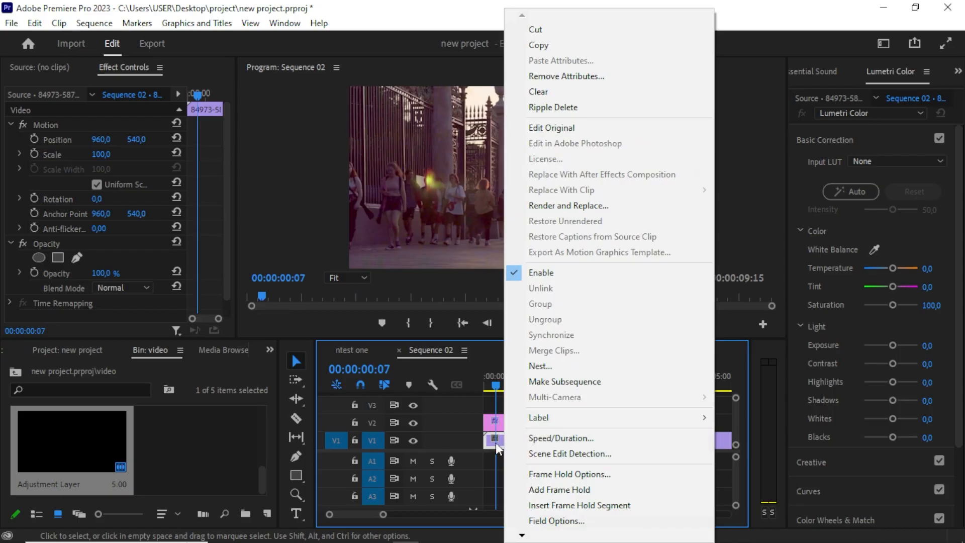
click(554, 439)
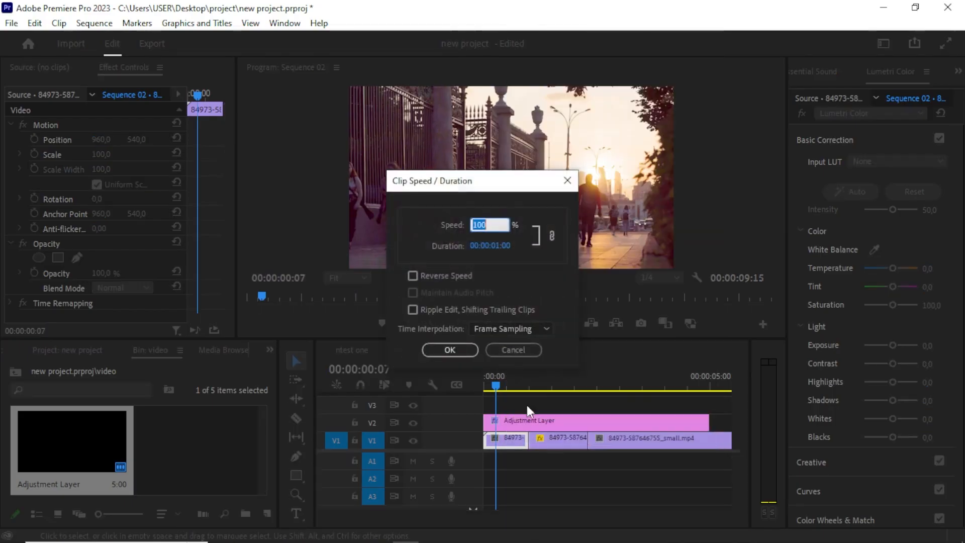
click(490, 224)
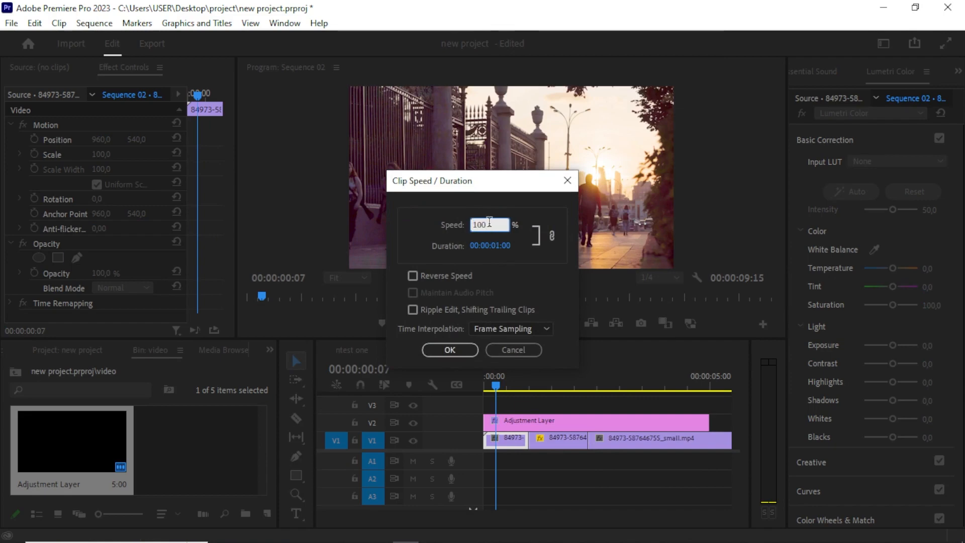
key(BackSpace)
key(BackSpace)
key(BackSpace)
text(150)
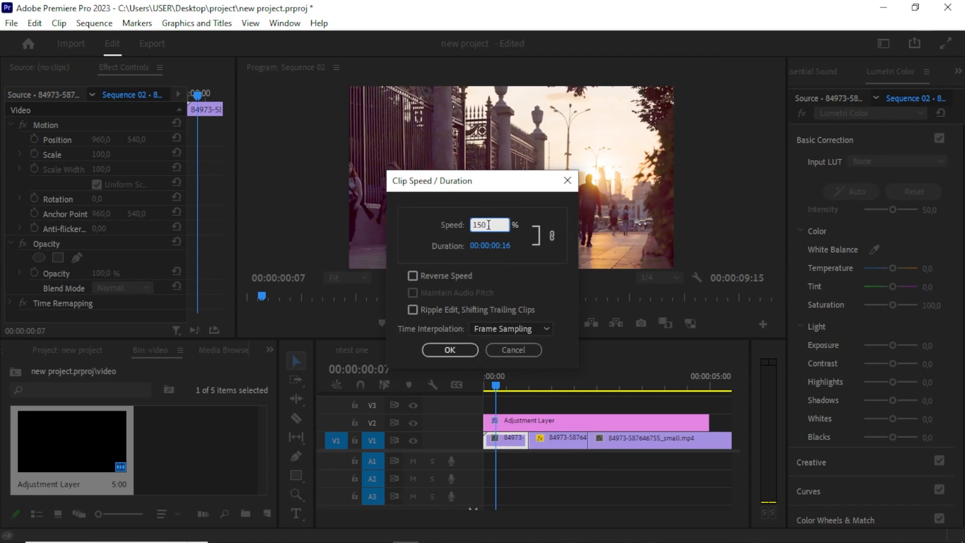
click(450, 350)
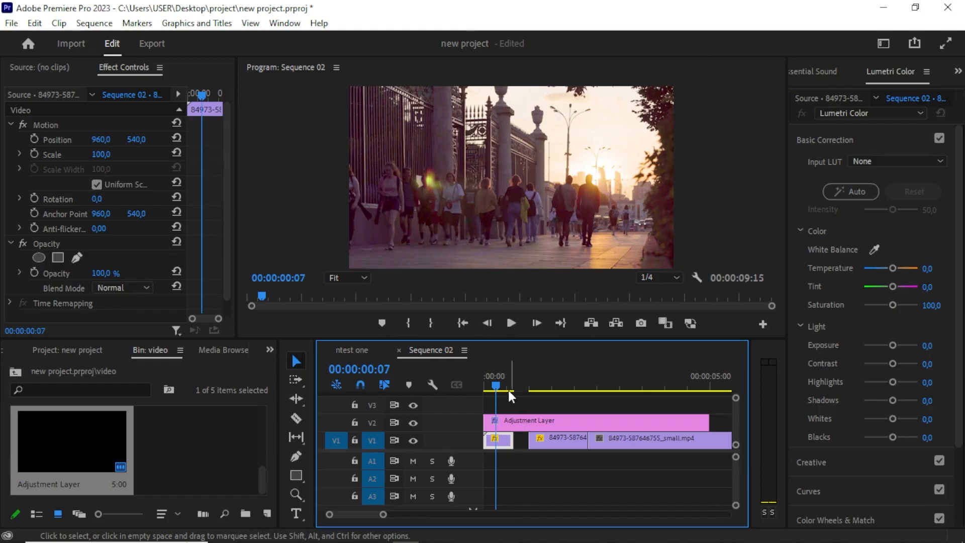
Close the gaps left by the speed changes so the three clips on V1 sit back-to-back.
click(518, 439)
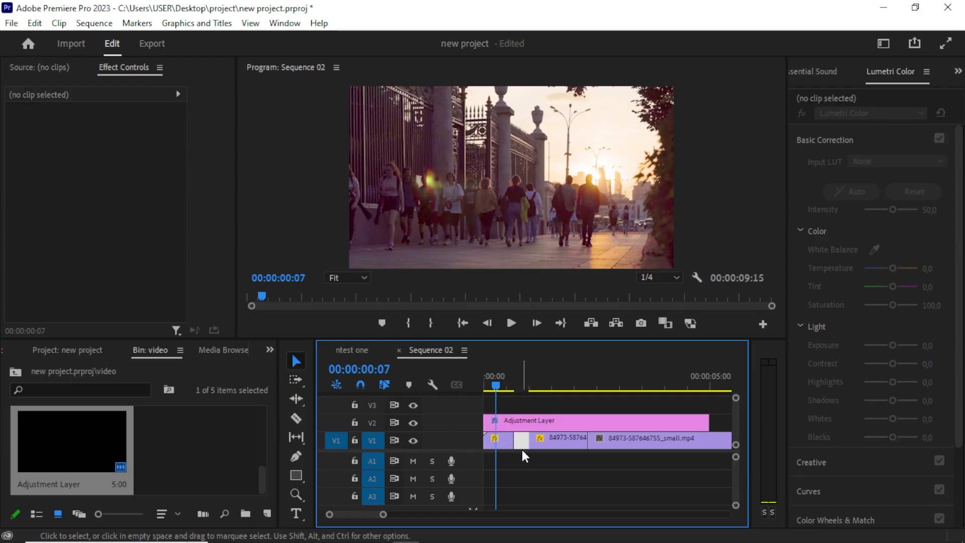
drag(558, 445, 548, 451)
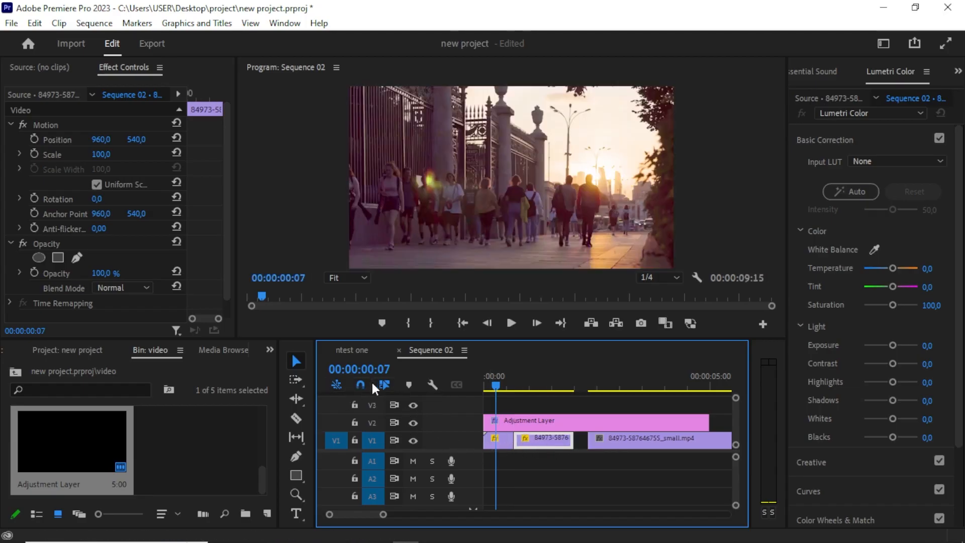
click(358, 385)
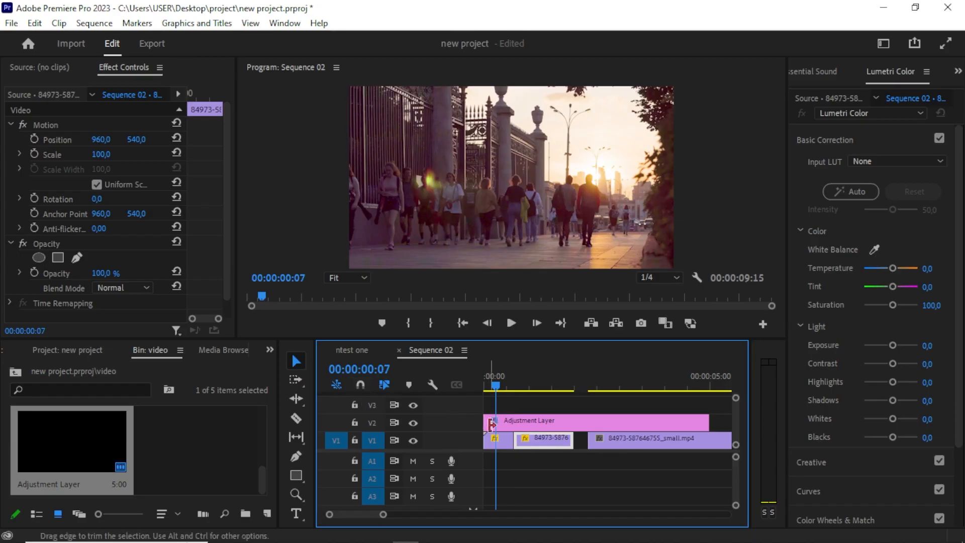
drag(535, 436, 554, 440)
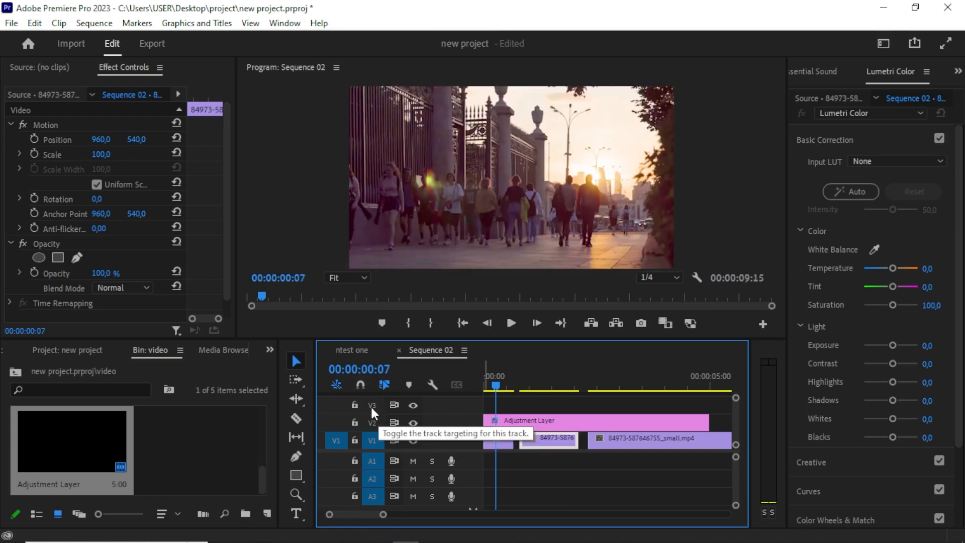
click(359, 384)
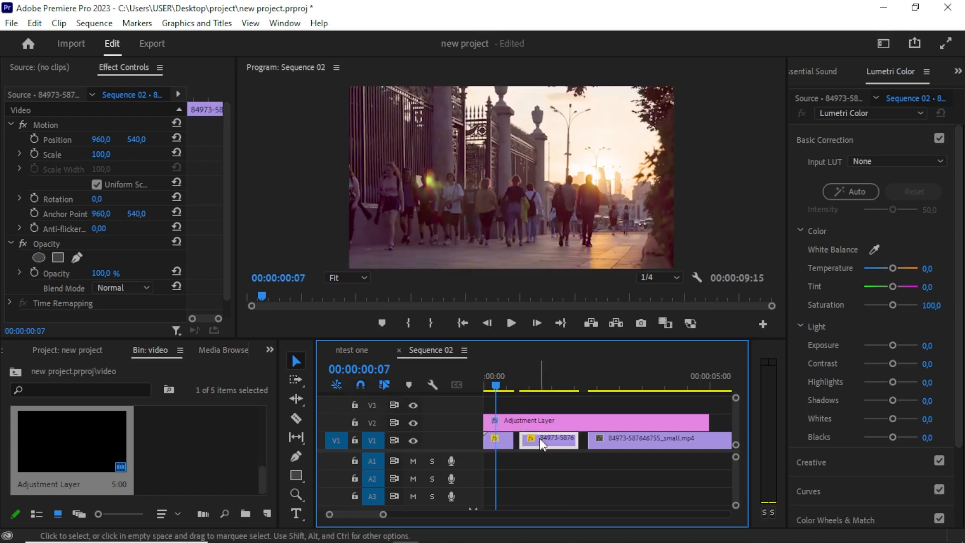
mouse_move(539, 438)
mouse_down()
mouse_move(530, 444)
mouse_move(550, 443)
mouse_up()
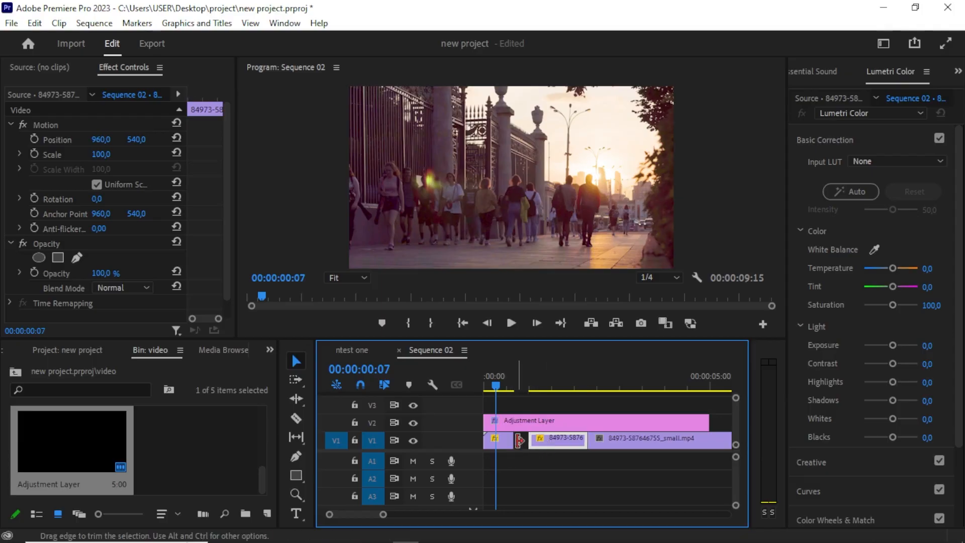
click(522, 442)
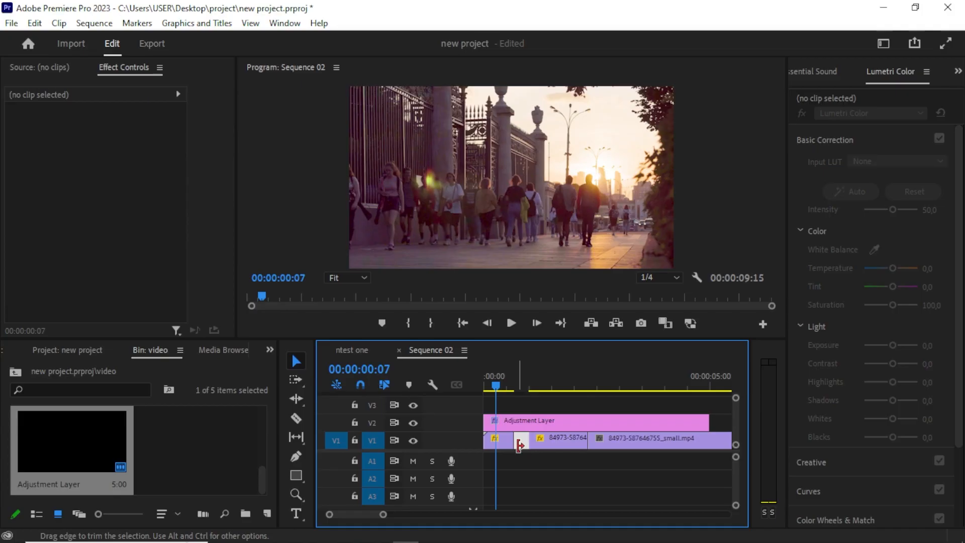
key(Delete)
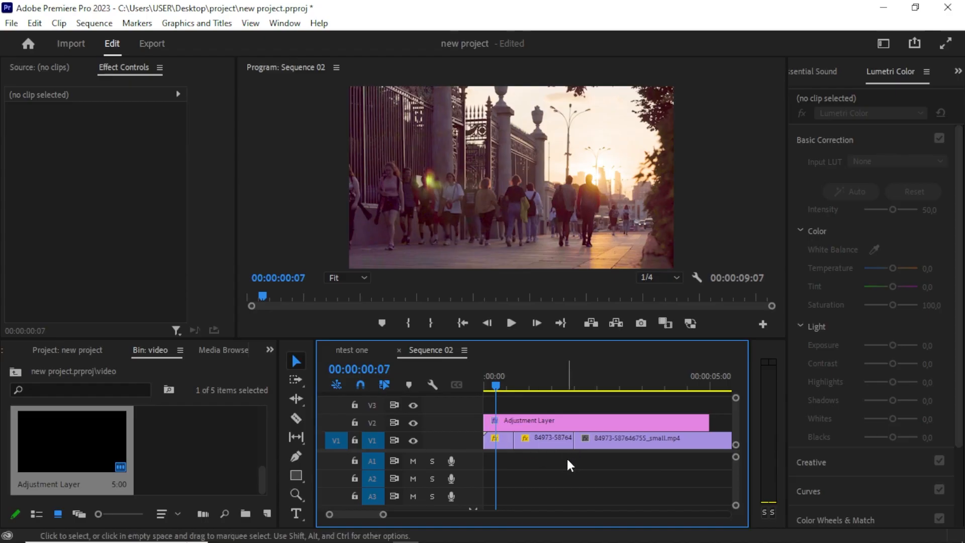
click(499, 440)
click(504, 384)
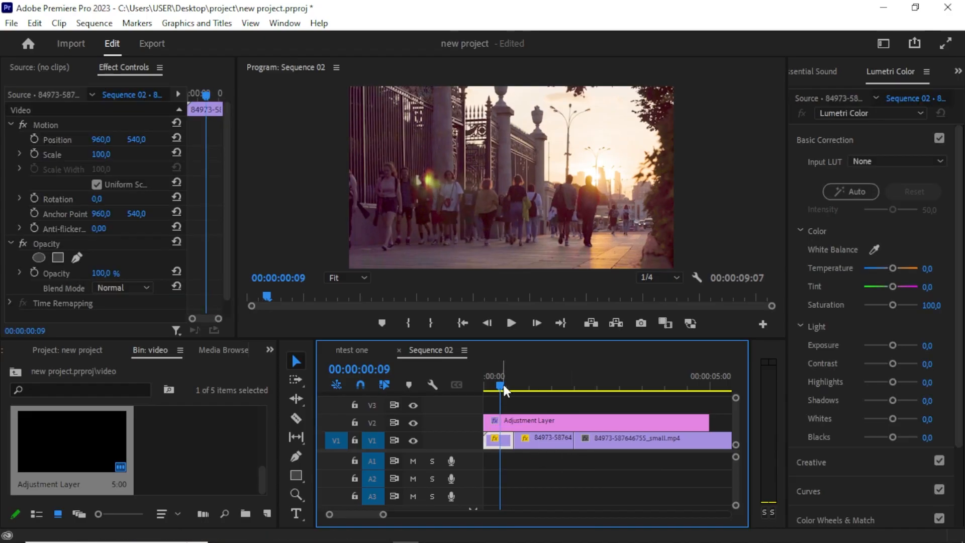
Play back the start of the sequence and return the playhead to the beginning.
key(space)
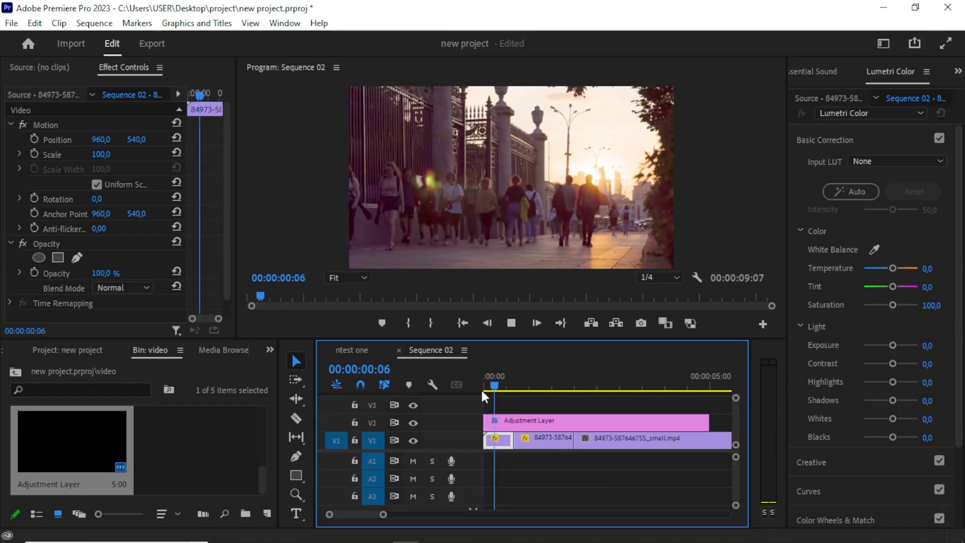
key(space)
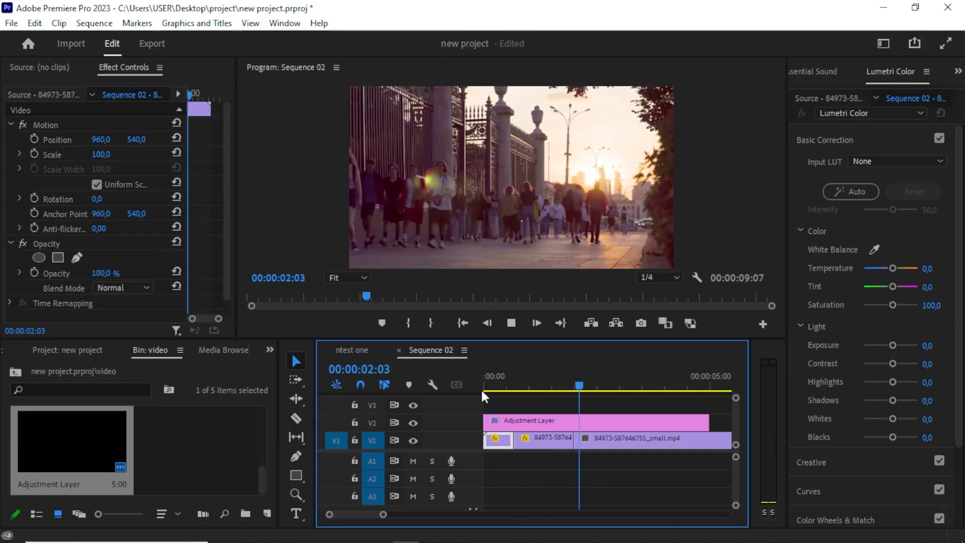
click(488, 384)
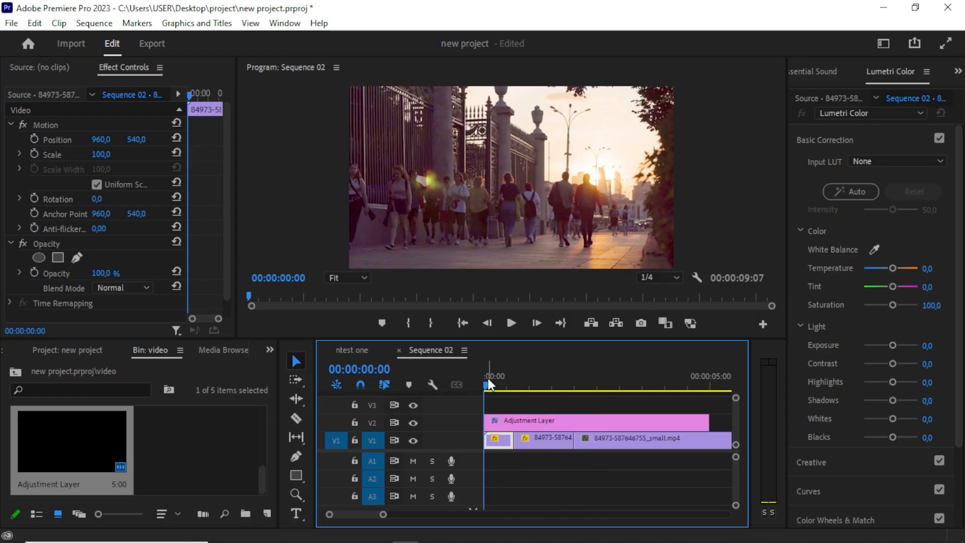
drag(489, 385, 524, 368)
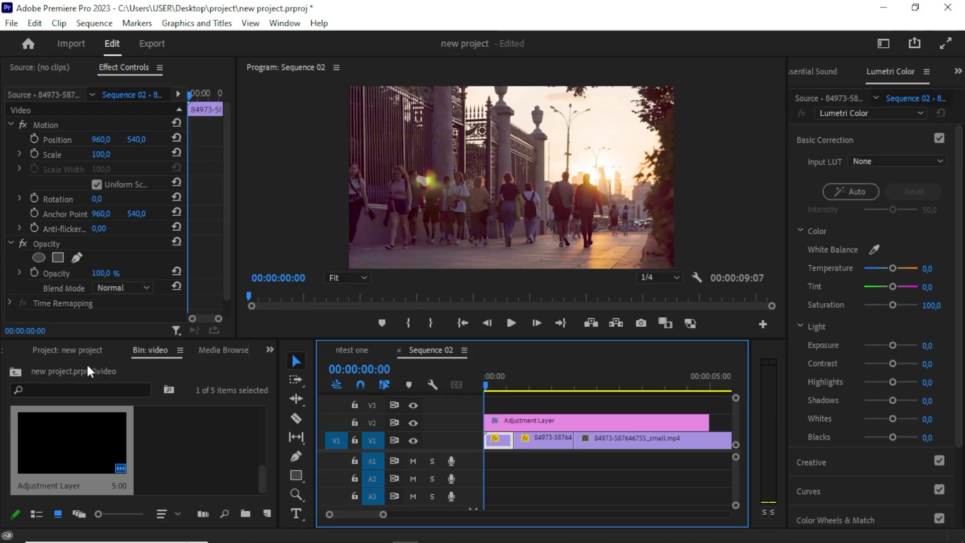
Import the portrait-green-screen clip into the video bin.
click(70, 350)
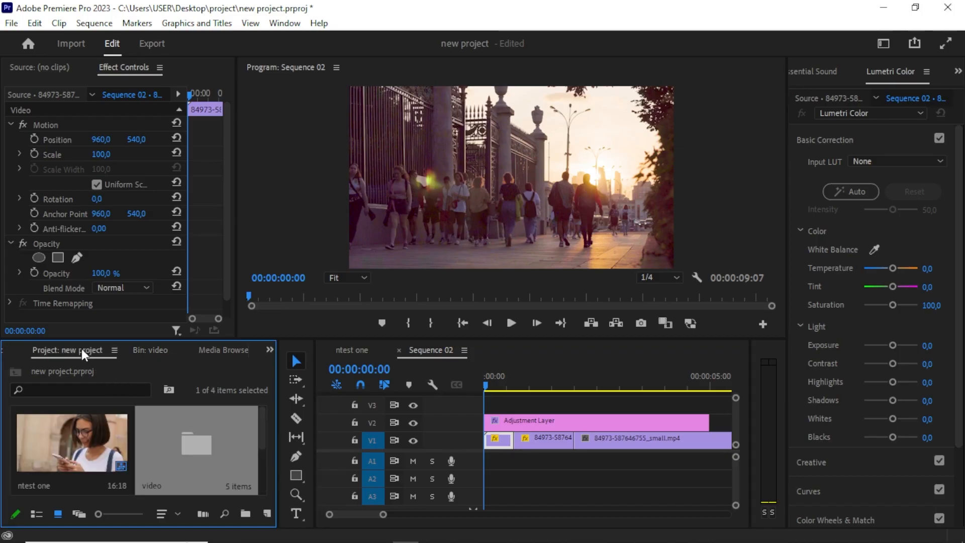
double_click(188, 442)
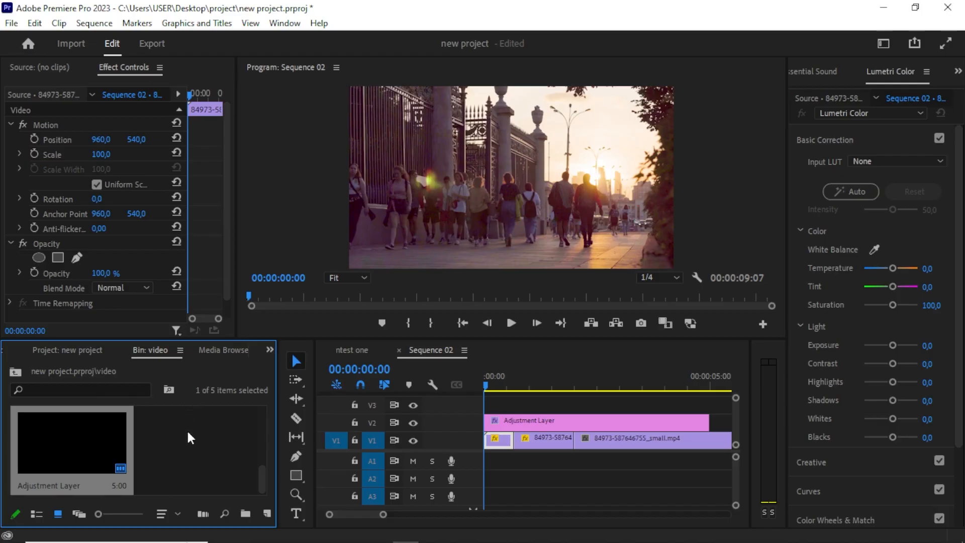
double_click(185, 436)
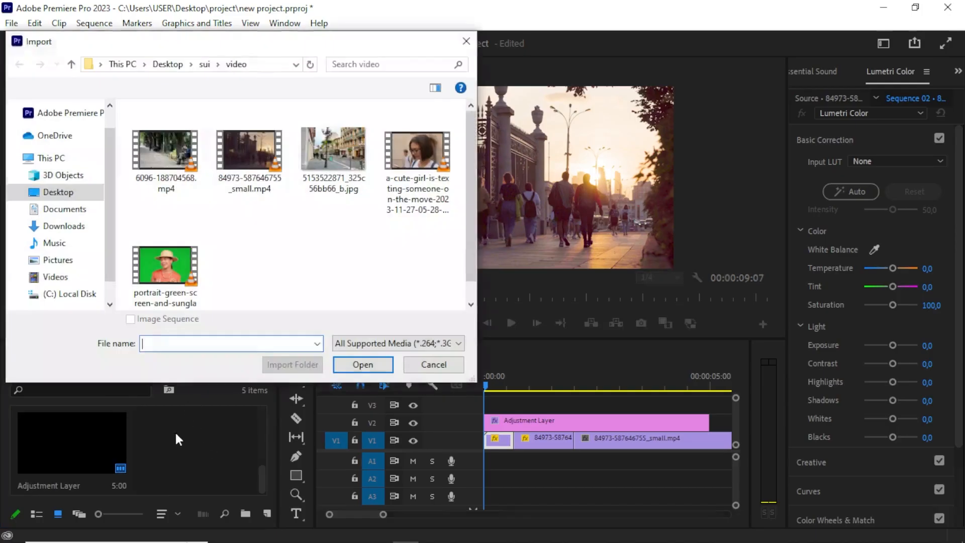
click(171, 276)
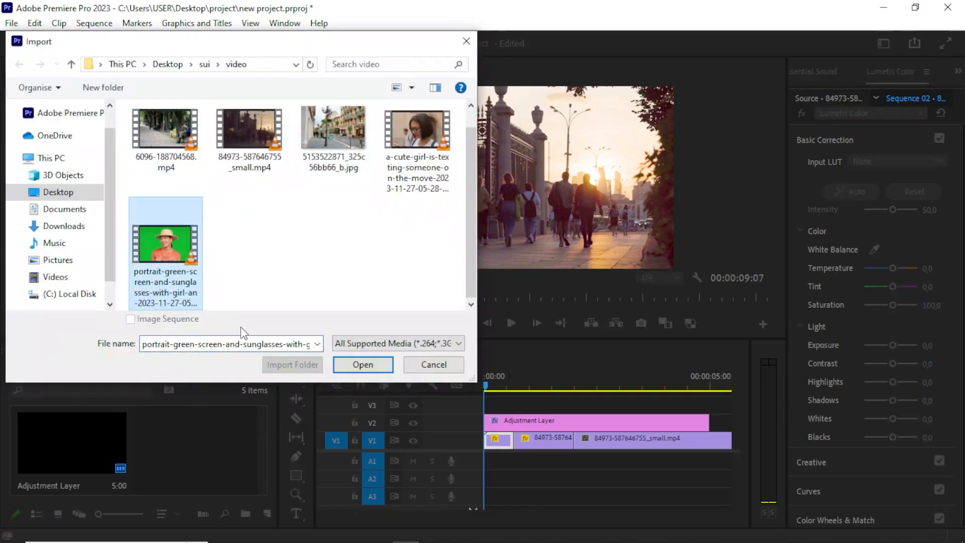
click(350, 365)
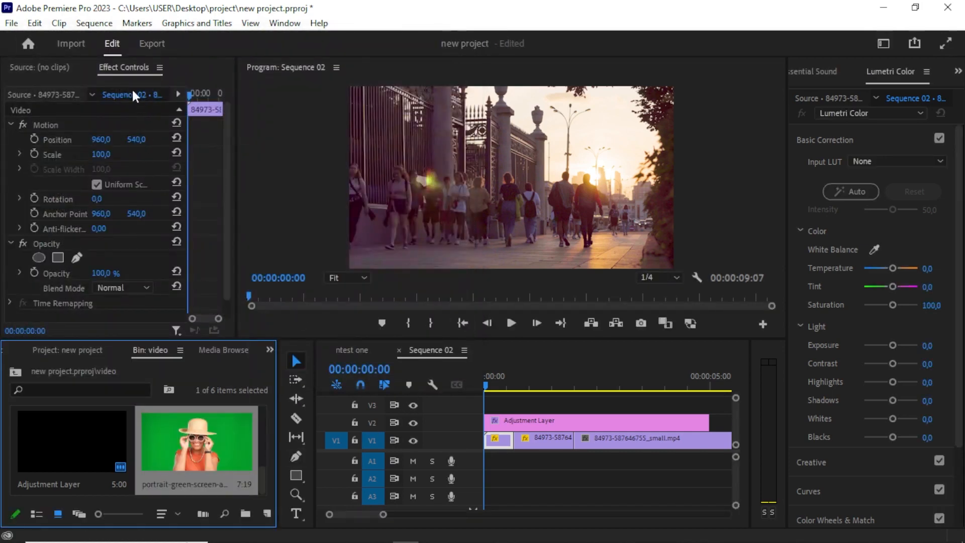
Create a new sequence named green screen.
click(11, 23)
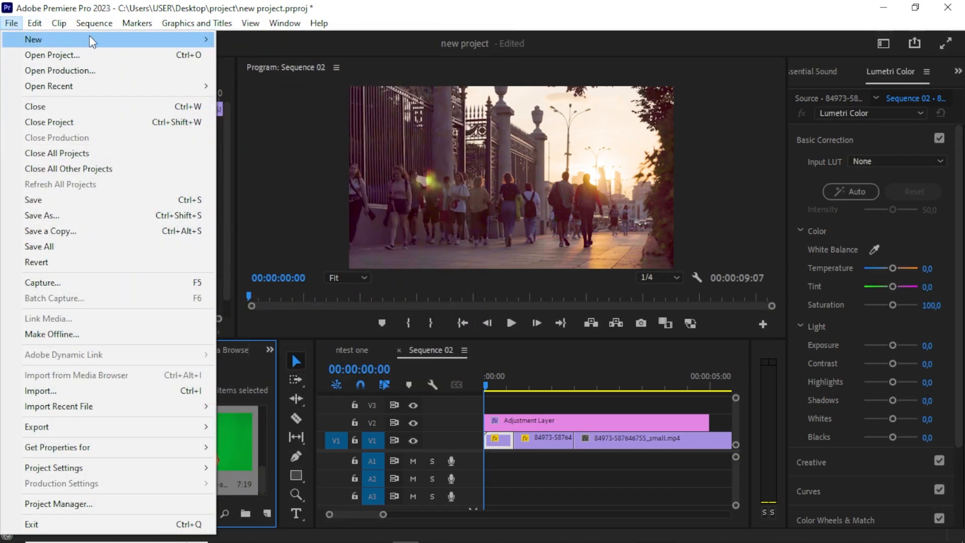
click(171, 23)
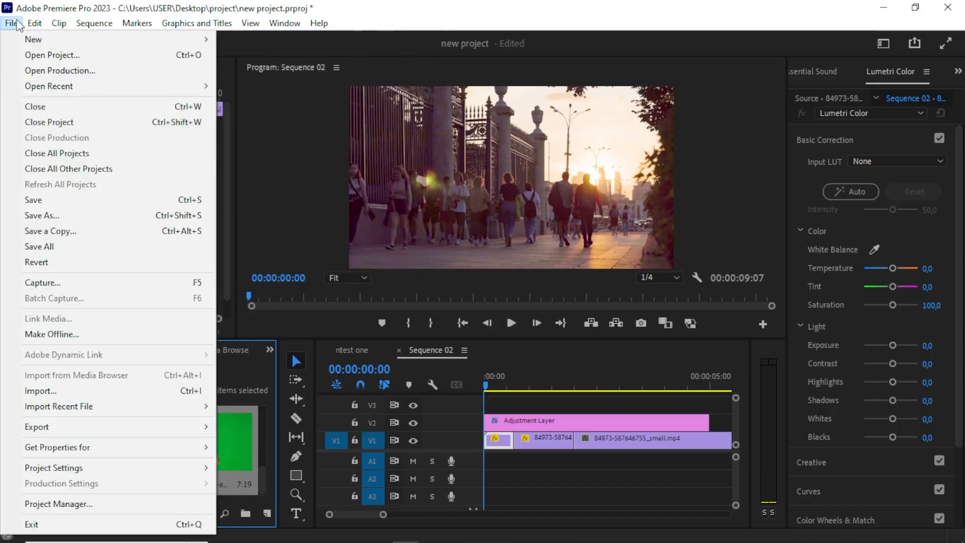
mouse_move(34, 23)
mouse_move(166, 40)
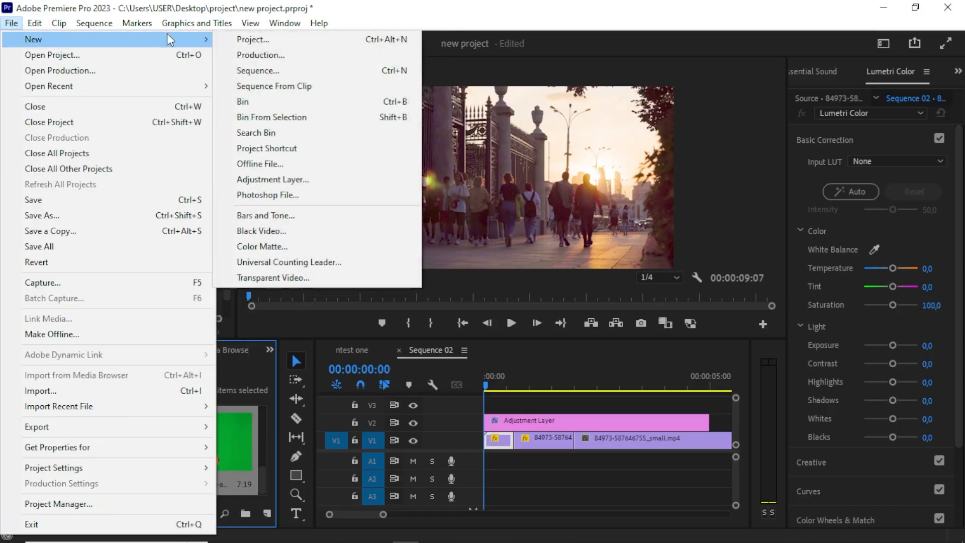
click(258, 70)
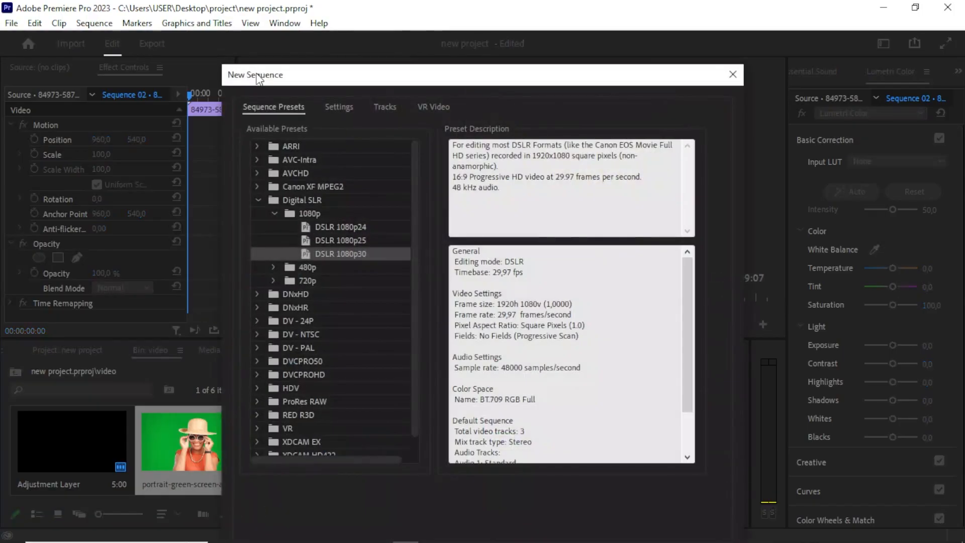
drag(351, 76, 341, 23)
text(grre)
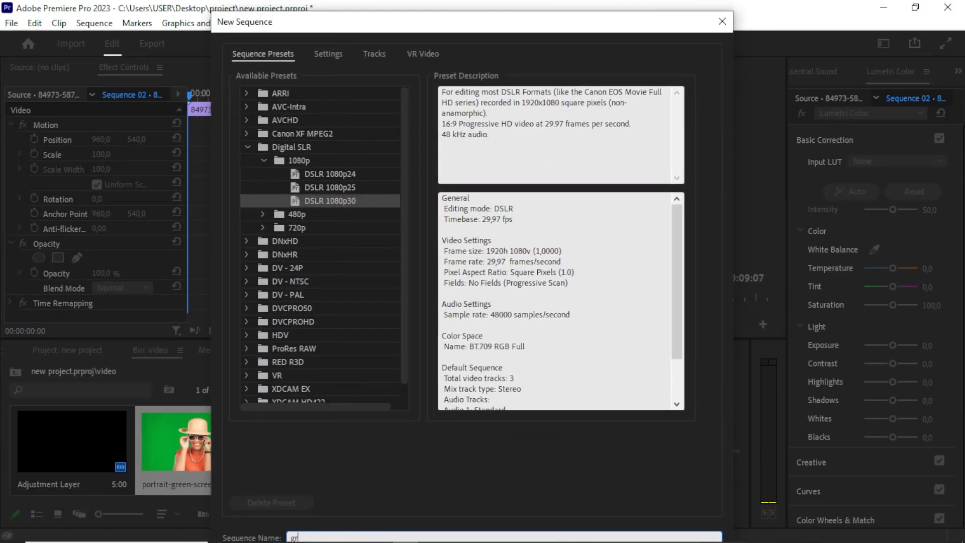
key(BackSpace)
key(BackSpace)
text(ee)
text(screen)
key(Return)
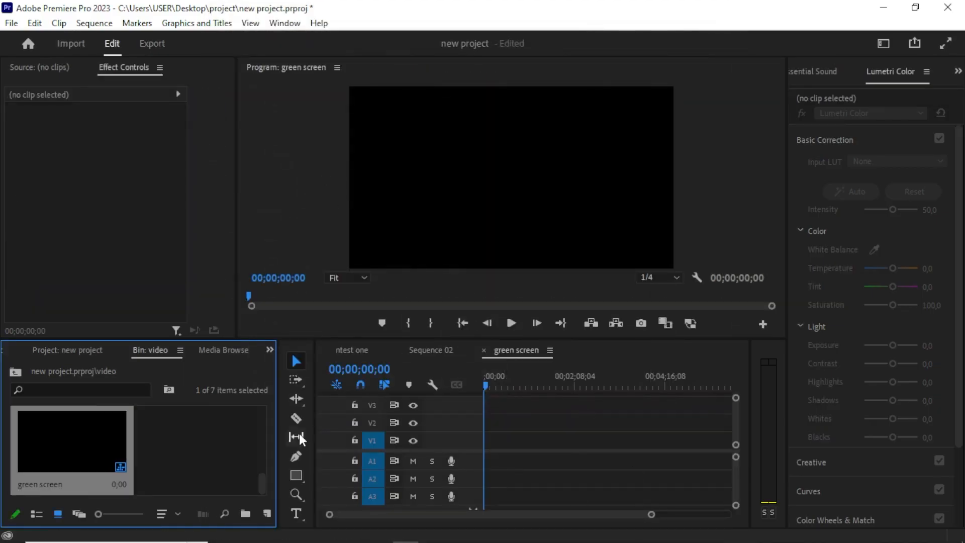
Place the green-screen clip on V1 of the new sequence, changing the sequence settings to match the clip.
scroll(222, 442, up, 3)
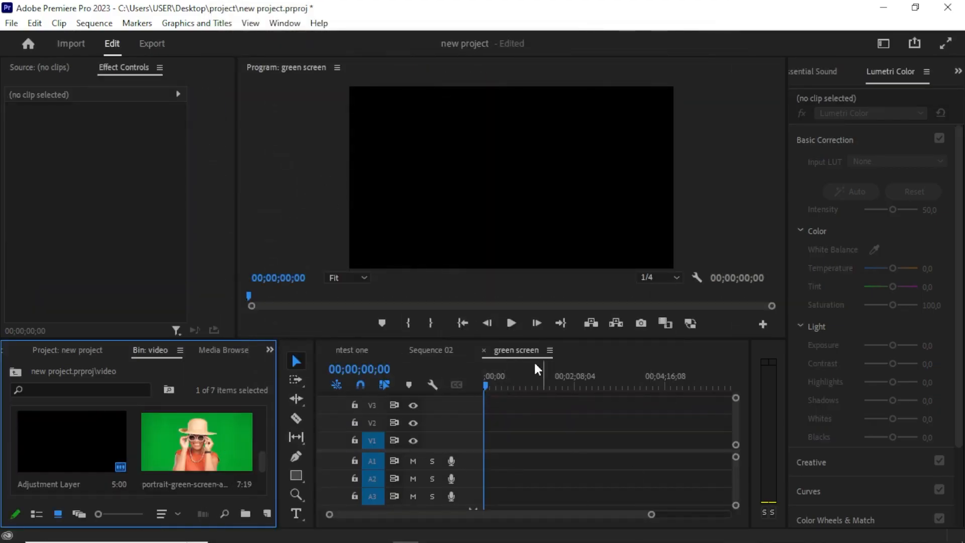
drag(216, 452, 490, 439)
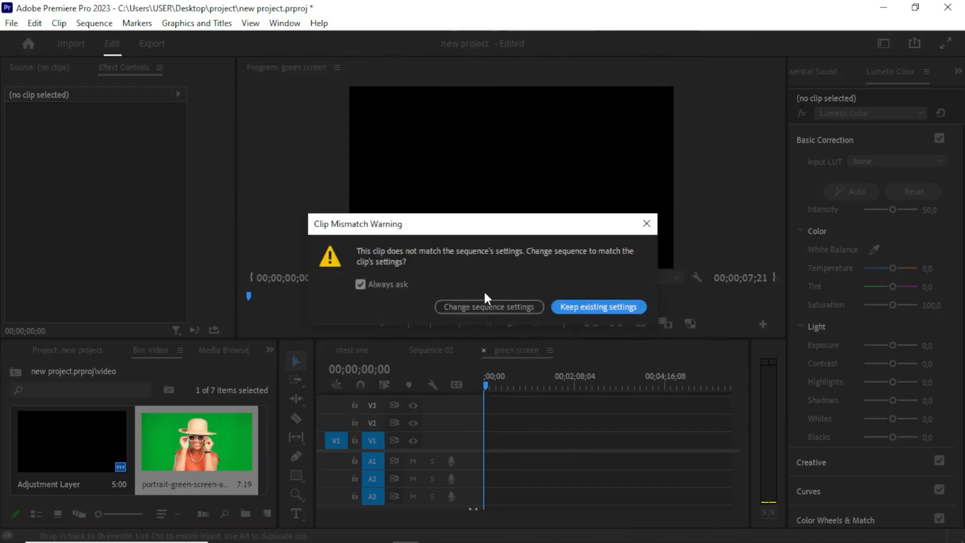
click(487, 308)
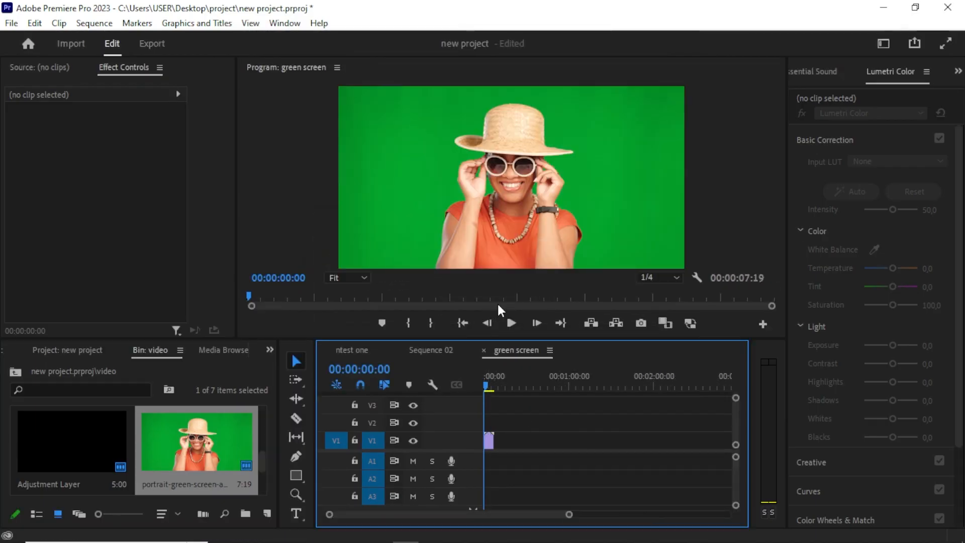
key(=)
key(=)
key(=)
key(=)
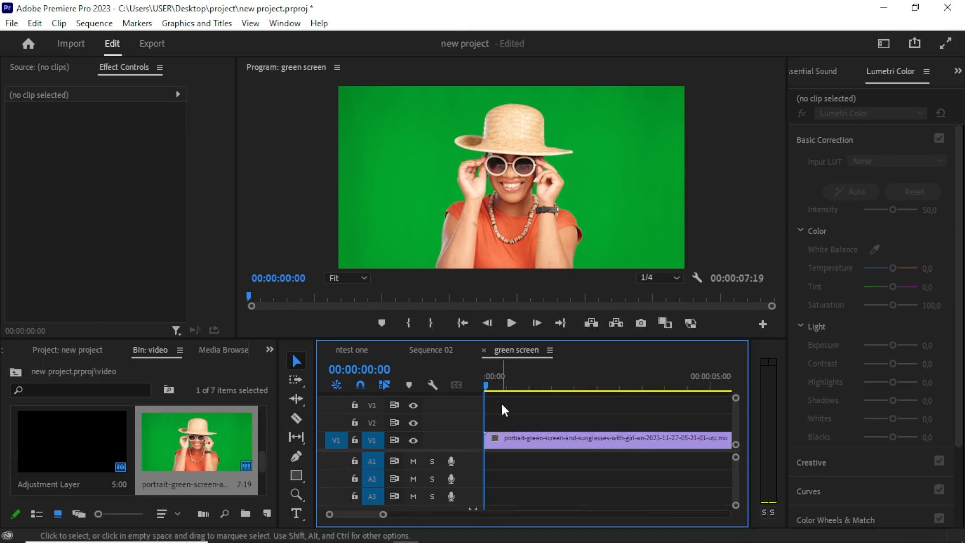
drag(499, 383, 492, 395)
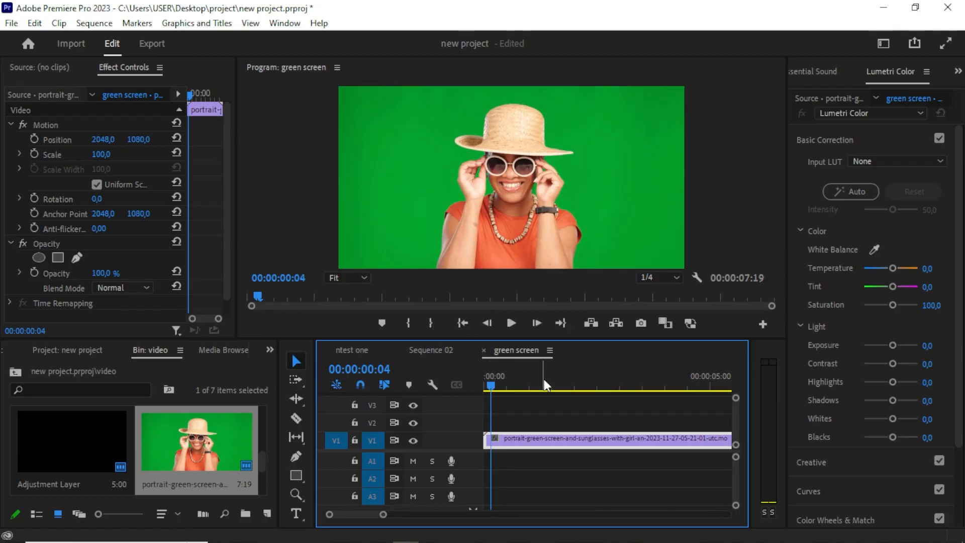
drag(544, 379, 474, 400)
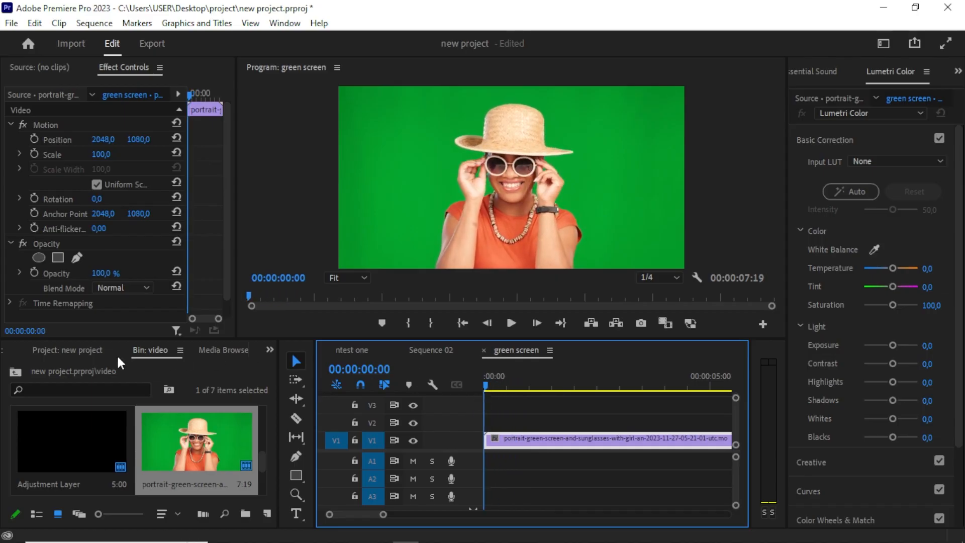
Open the Effects panel and search for ultra.
click(269, 350)
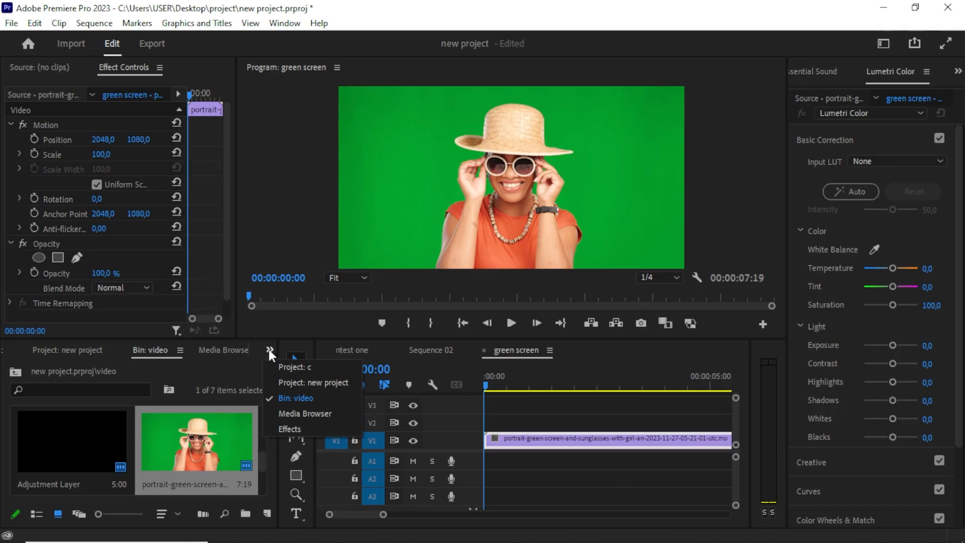
click(283, 427)
click(62, 368)
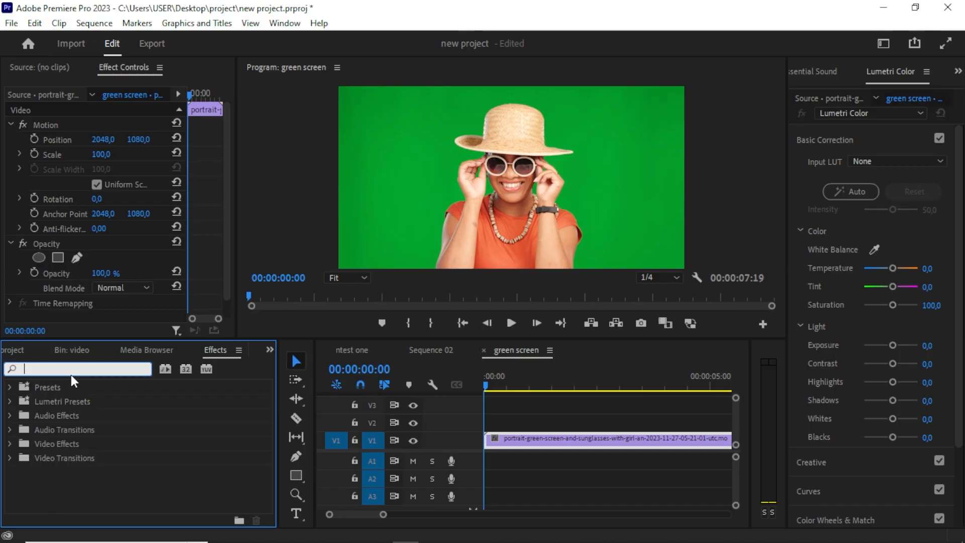
text(ult)
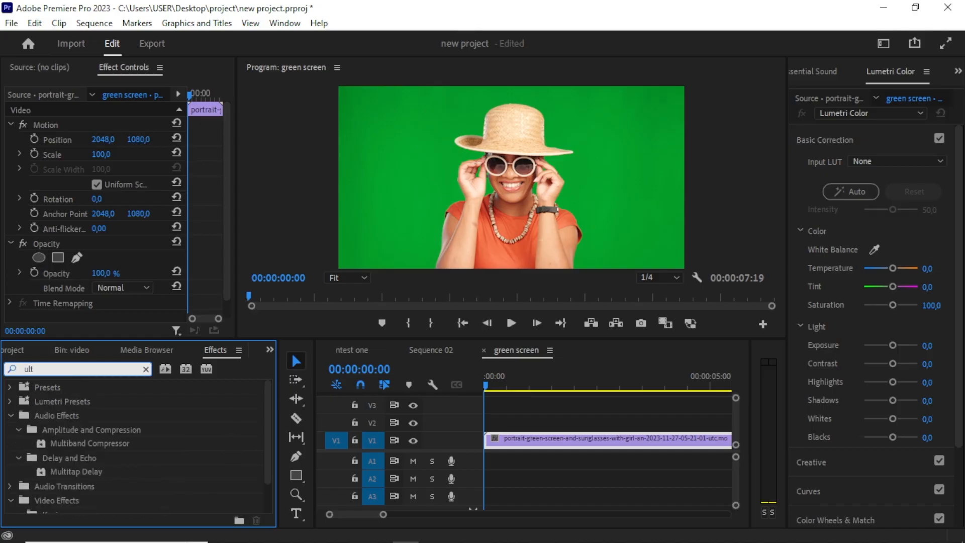
text(ra)
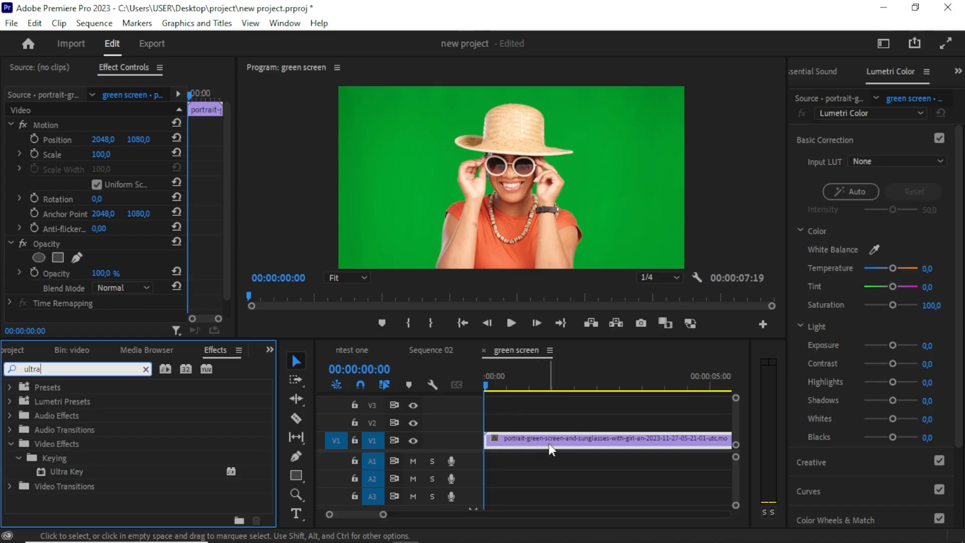
double_click(57, 469)
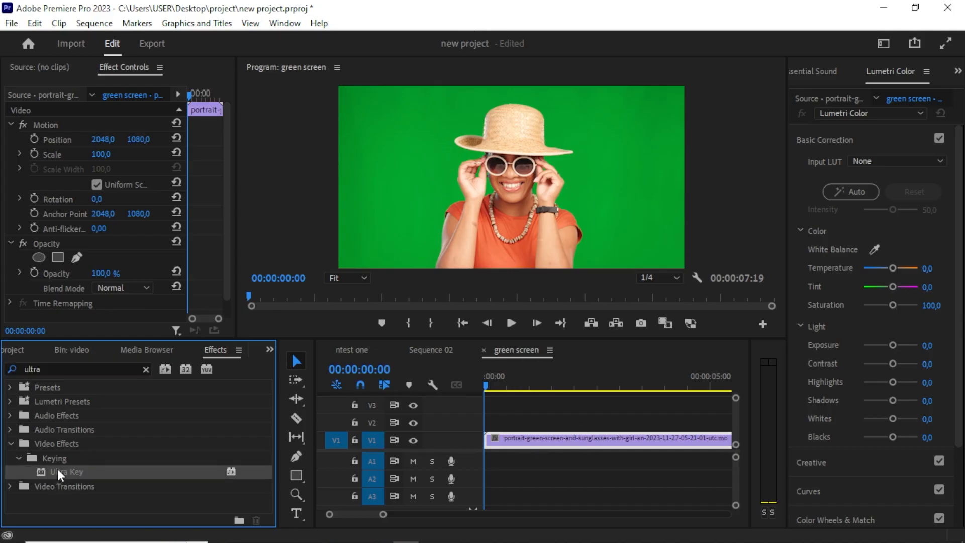
scroll(216, 206, down, 3)
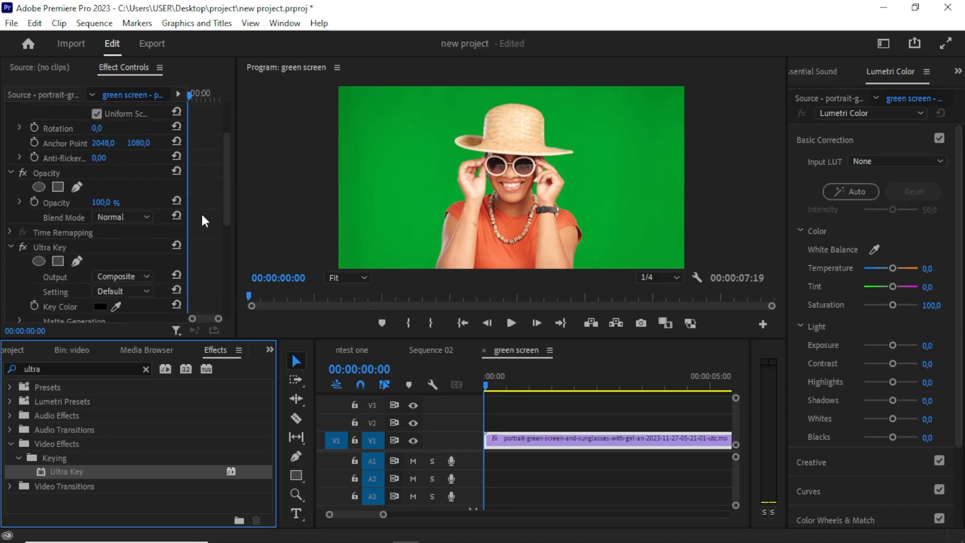
key(ctrl+z)
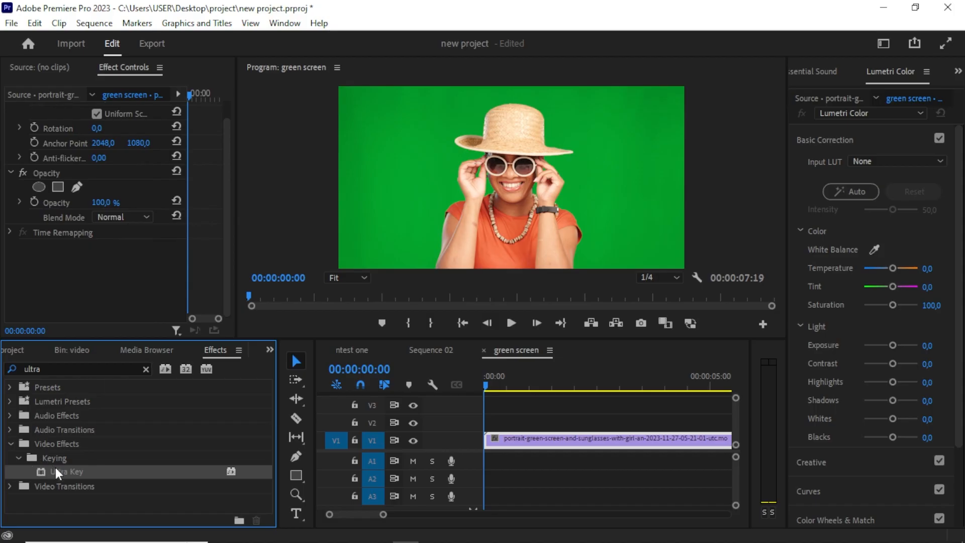
Apply the Ultra Key effect to the green-screen clip.
drag(56, 471, 516, 443)
scroll(206, 171, down, 1)
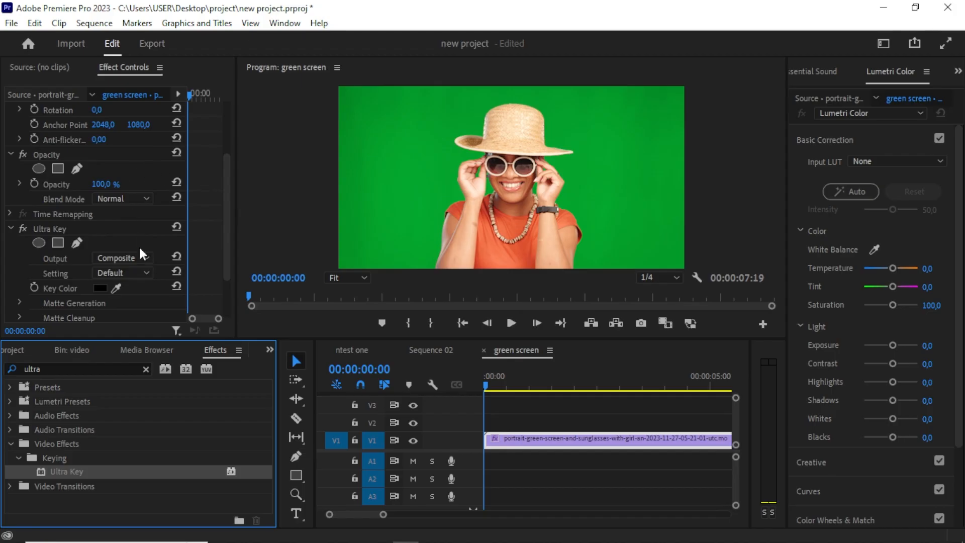
scroll(221, 253, down, 1)
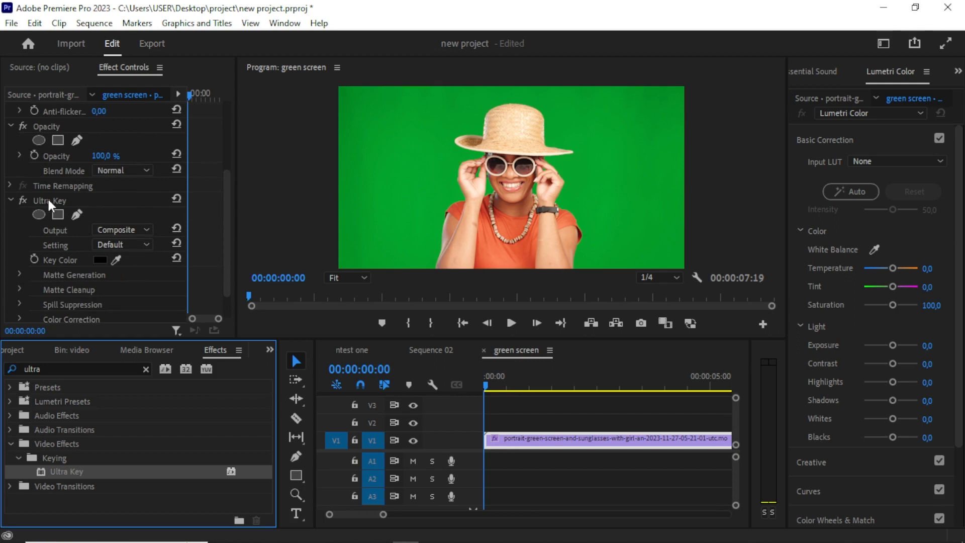
scroll(56, 201, down, 1)
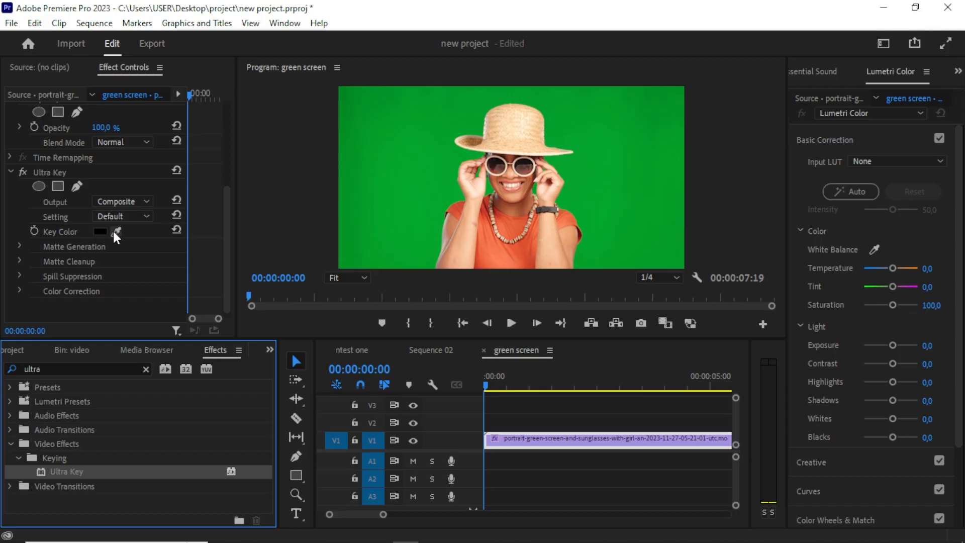
Set the Ultra Key colour by sampling the green background in the program monitor.
drag(115, 231, 411, 136)
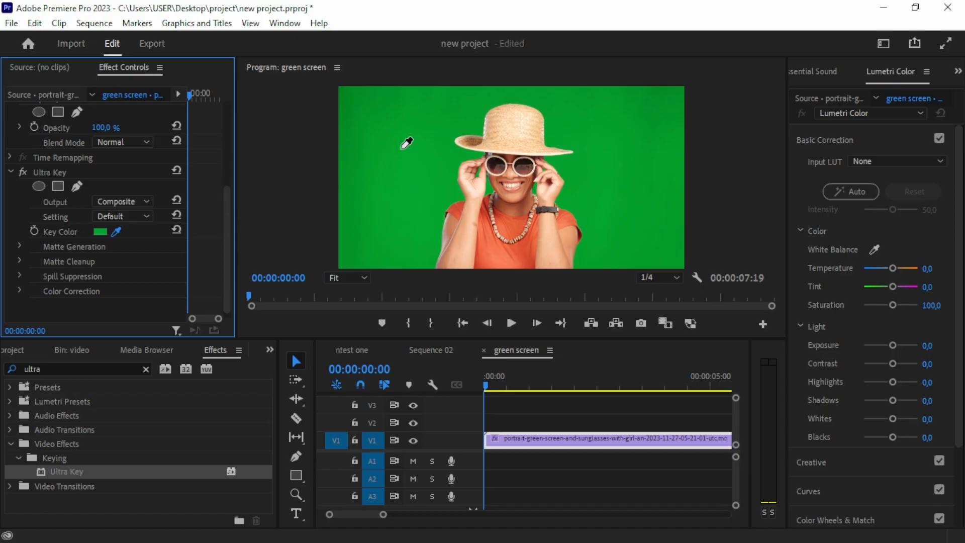
click(402, 149)
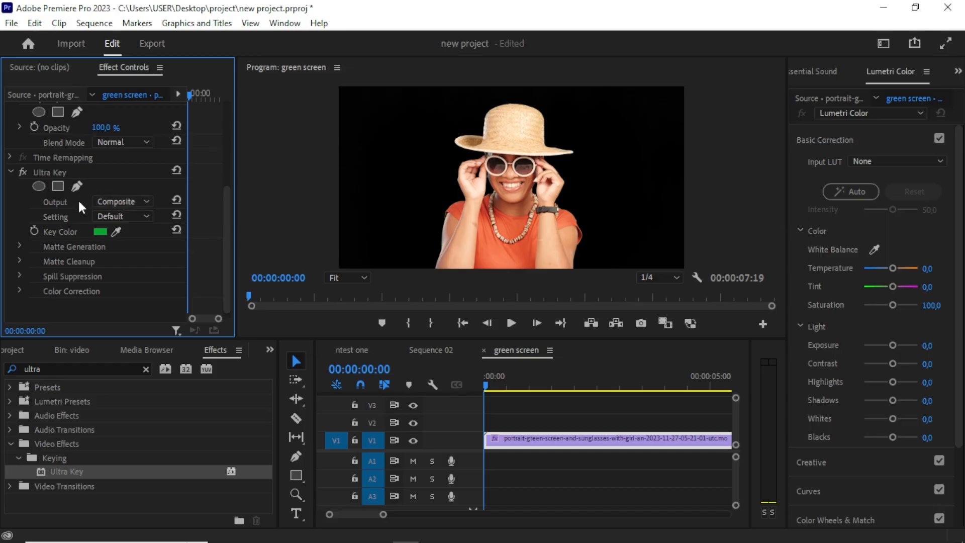
Switch the Ultra Key output to Alpha Channel.
click(113, 198)
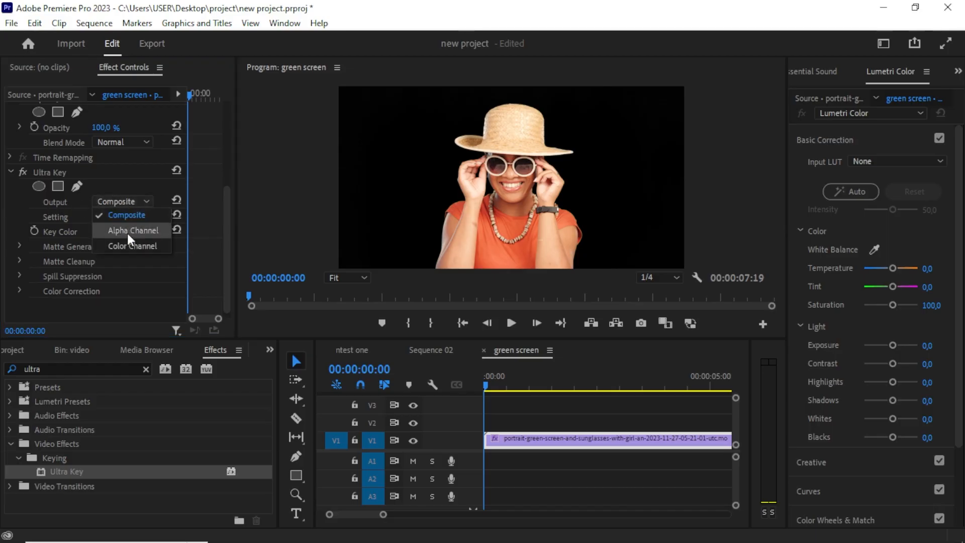
click(128, 232)
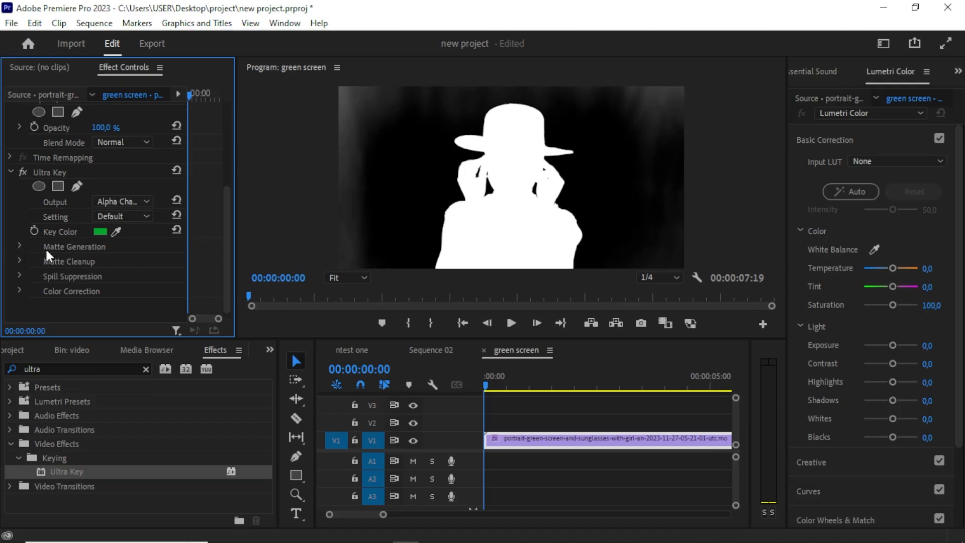
Expand the Ultra Key Matte Generation settings and set Pedestal to 69.
click(20, 247)
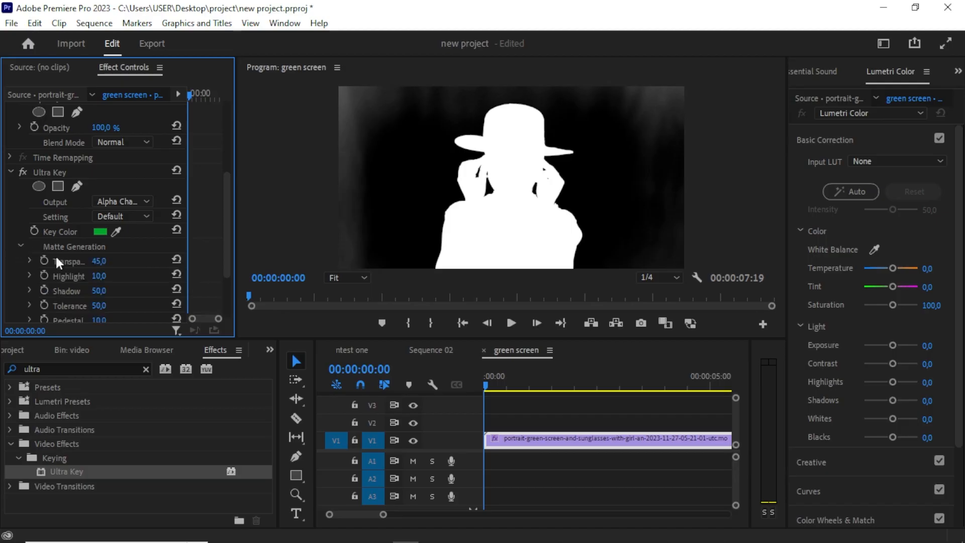
scroll(134, 271, down, 2)
click(97, 278)
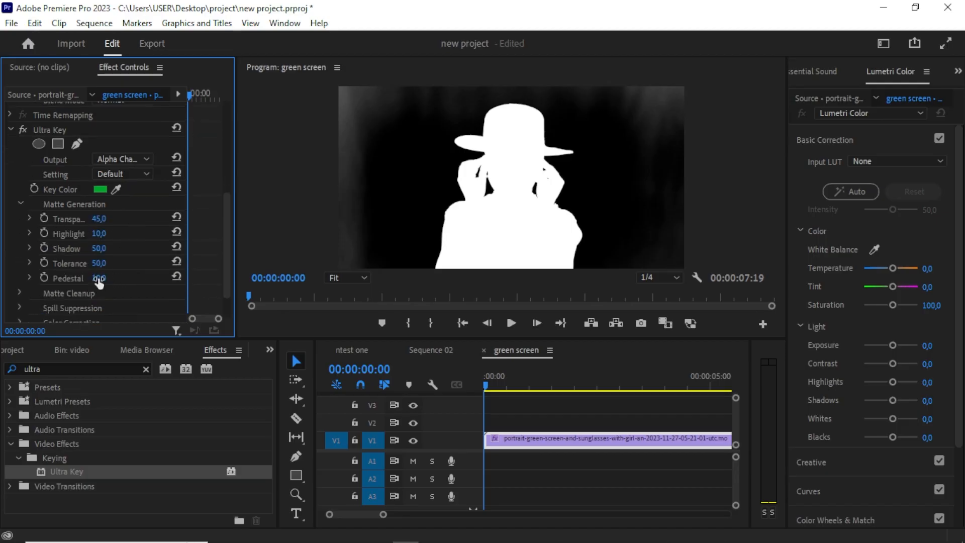
text(31)
key(Return)
drag(99, 278, 110, 276)
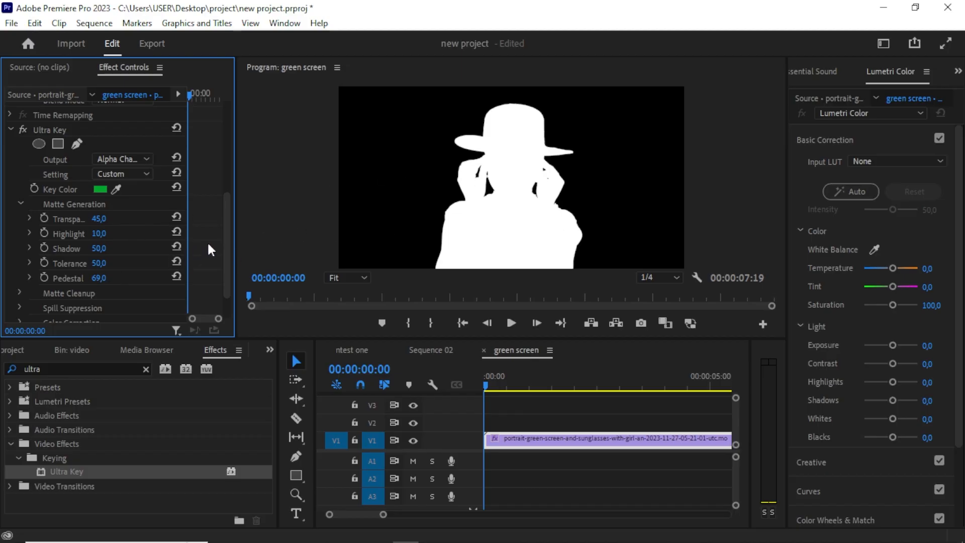
Expand Matte Cleanup and adjust the Ultra Key Contrast value.
scroll(228, 247, down, 2)
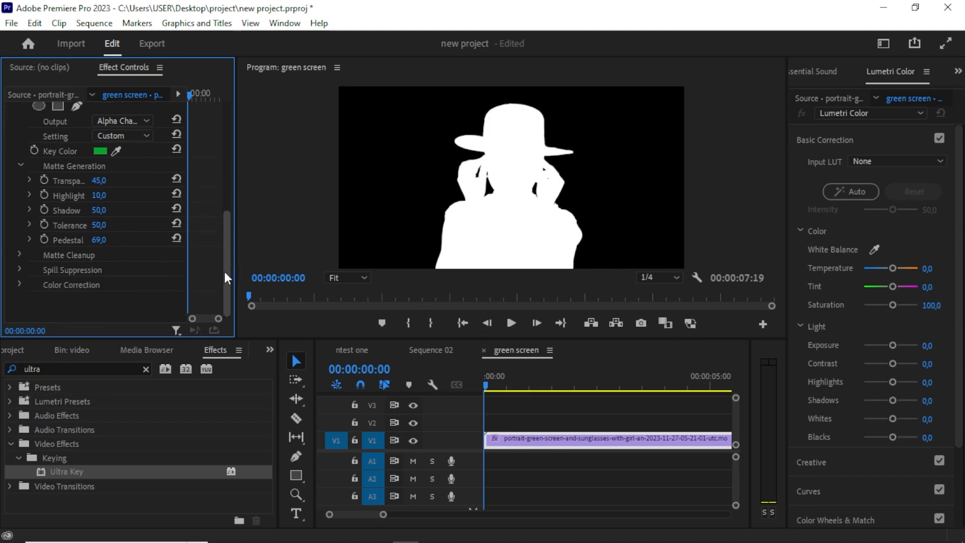
click(19, 254)
scroll(210, 246, down, 3)
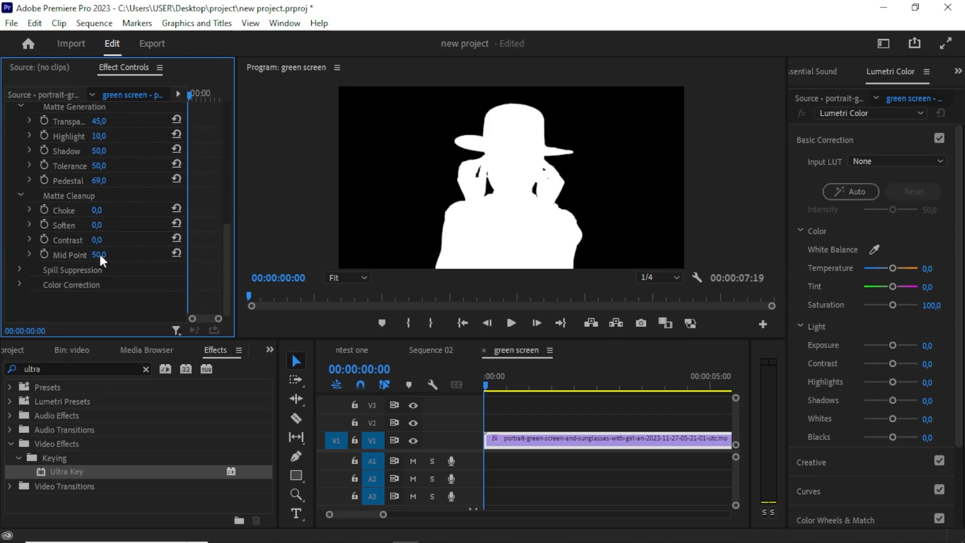
drag(91, 240, 133, 239)
scroll(210, 226, up, 2)
scroll(210, 225, up, 2)
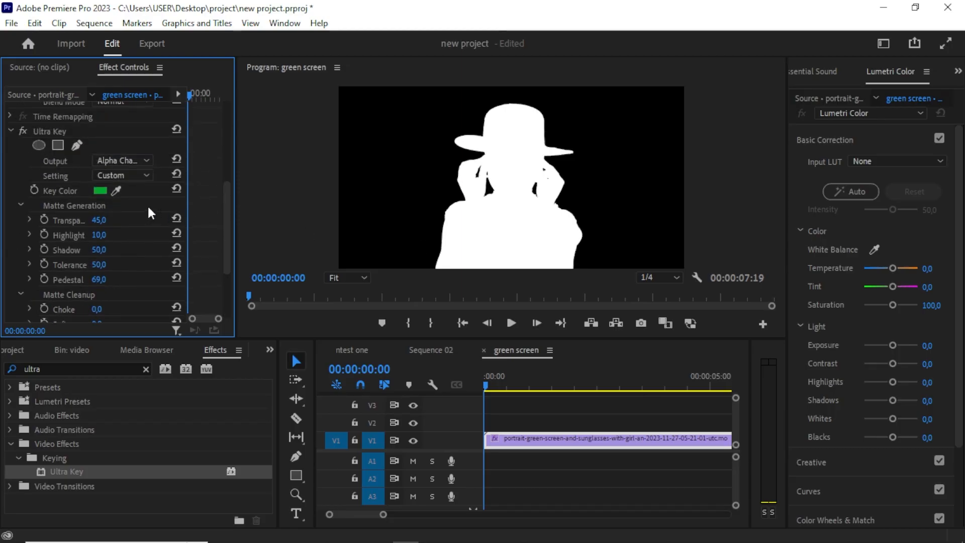
Switch the Ultra Key output back to Composite.
click(120, 158)
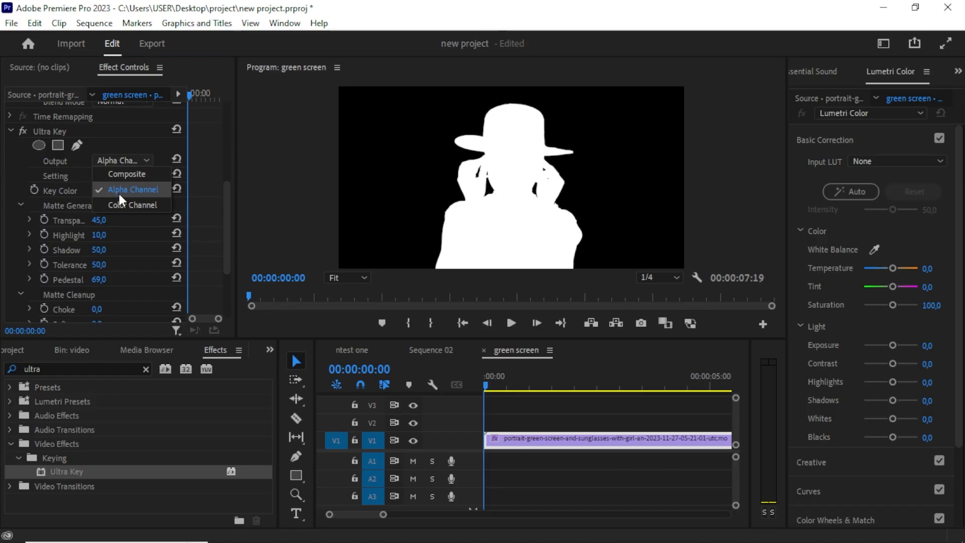
click(125, 177)
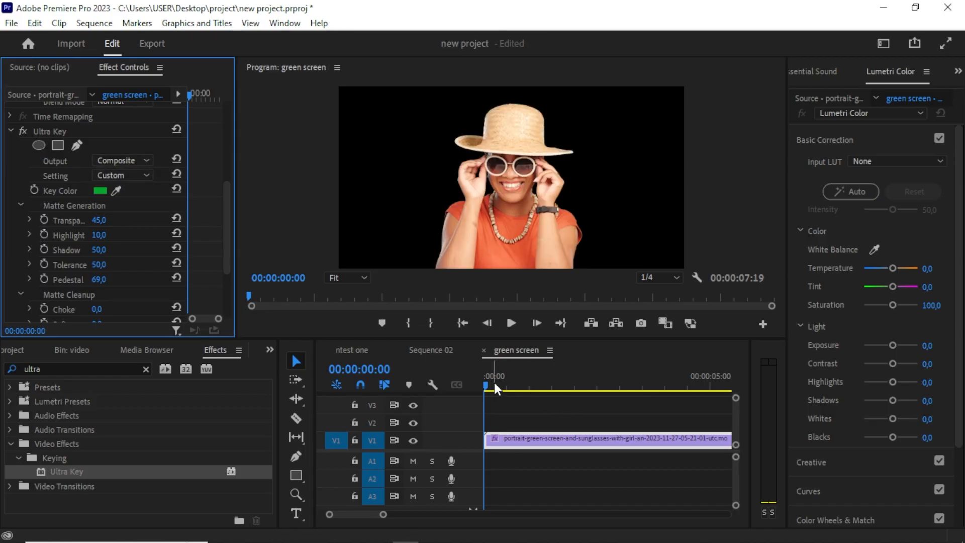
Move the green-screen clip up from track V1 to track V2.
mouse_move(493, 376)
mouse_down()
mouse_move(536, 381)
mouse_move(486, 386)
mouse_up()
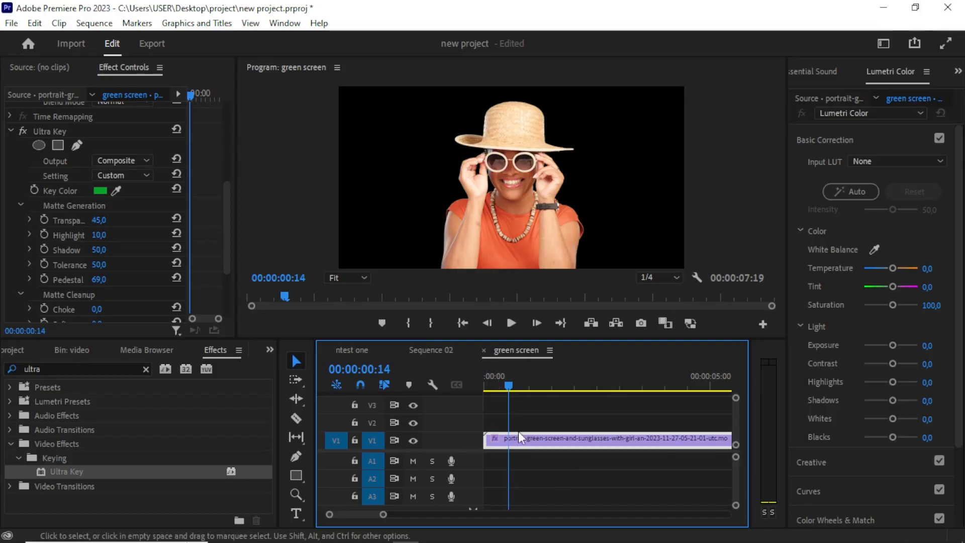
click(538, 455)
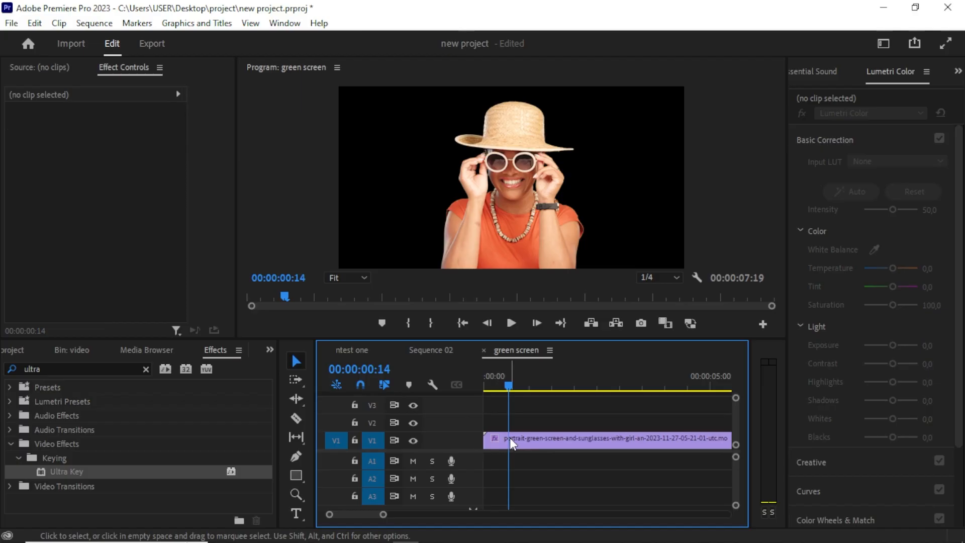
drag(510, 437, 506, 421)
click(513, 452)
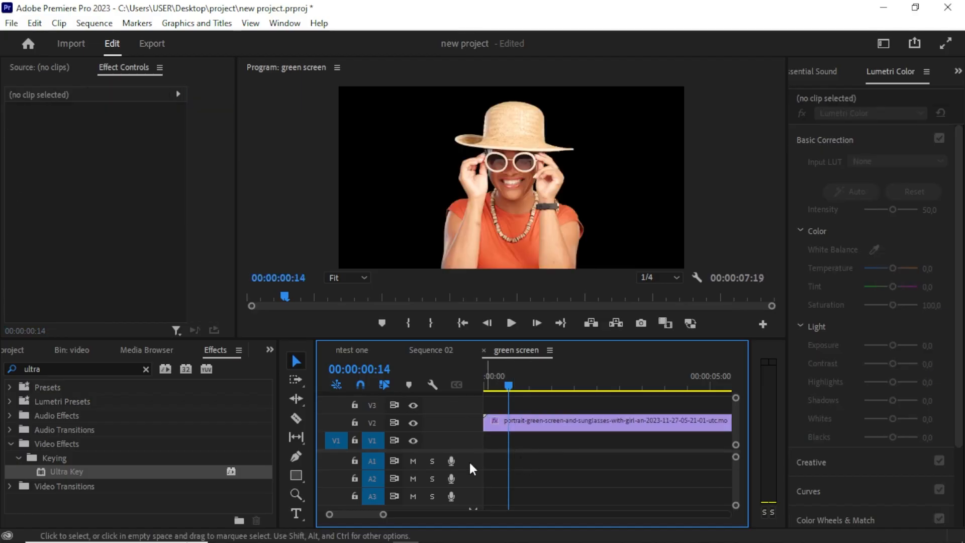
click(23, 348)
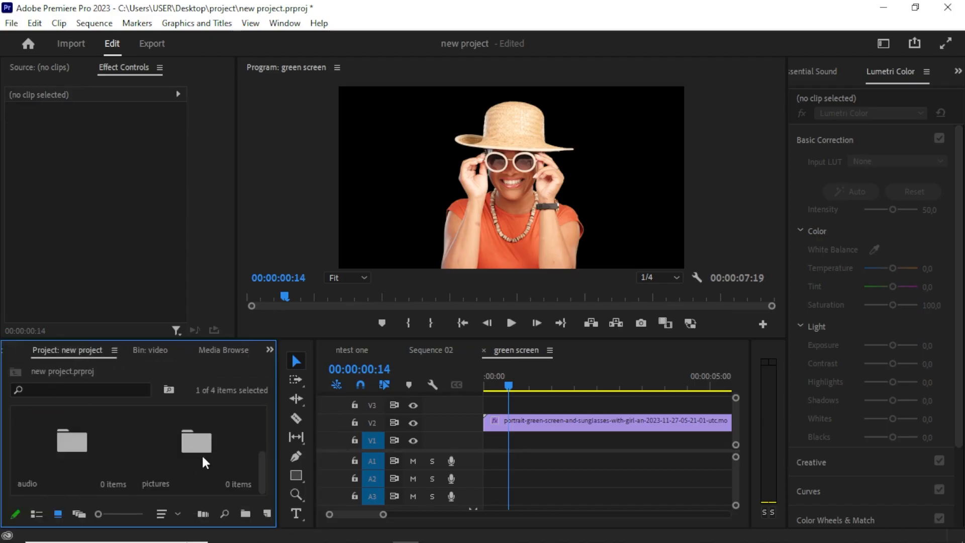
double_click(203, 456)
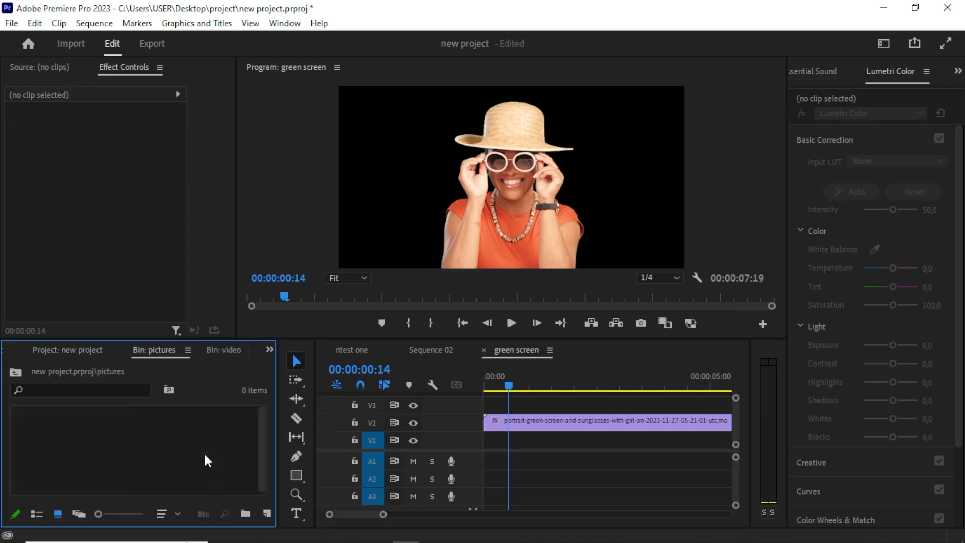
double_click(144, 443)
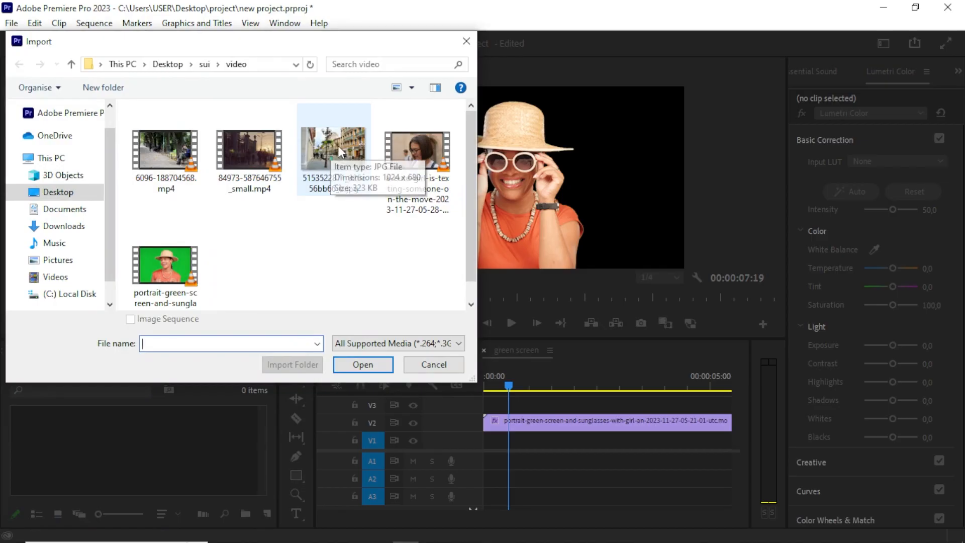
click(317, 158)
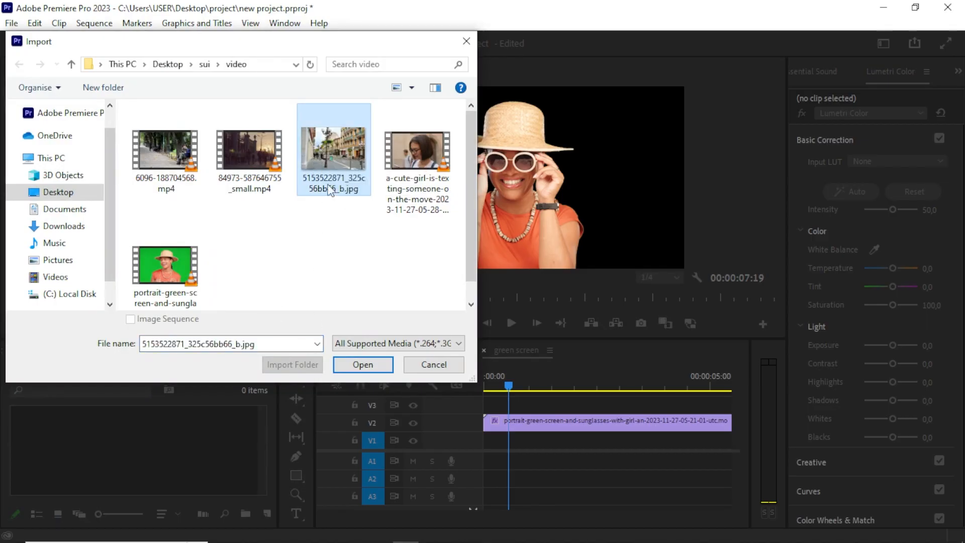
click(361, 365)
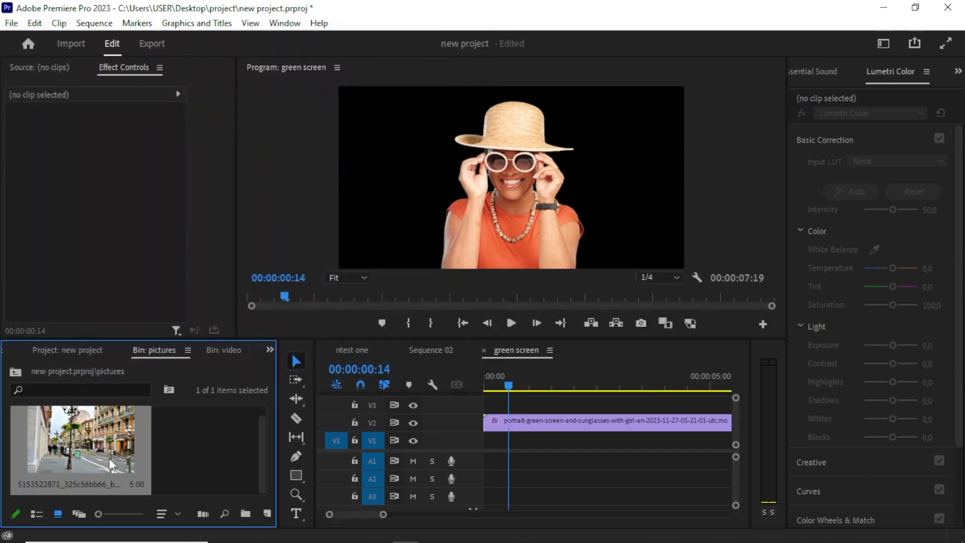
Place the street photo on track V1 beneath the green-screen clip and toggle V2's visibility to check it.
drag(109, 466, 480, 444)
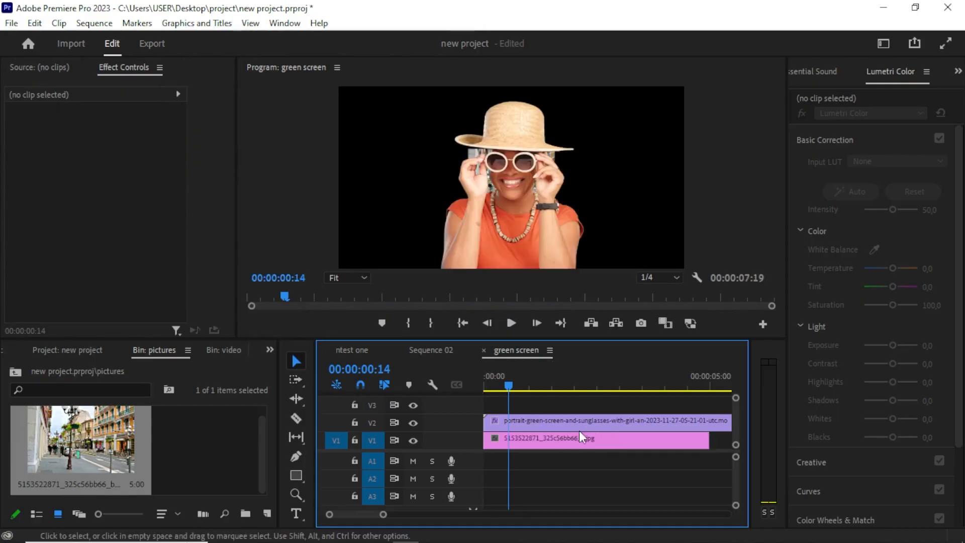
click(526, 443)
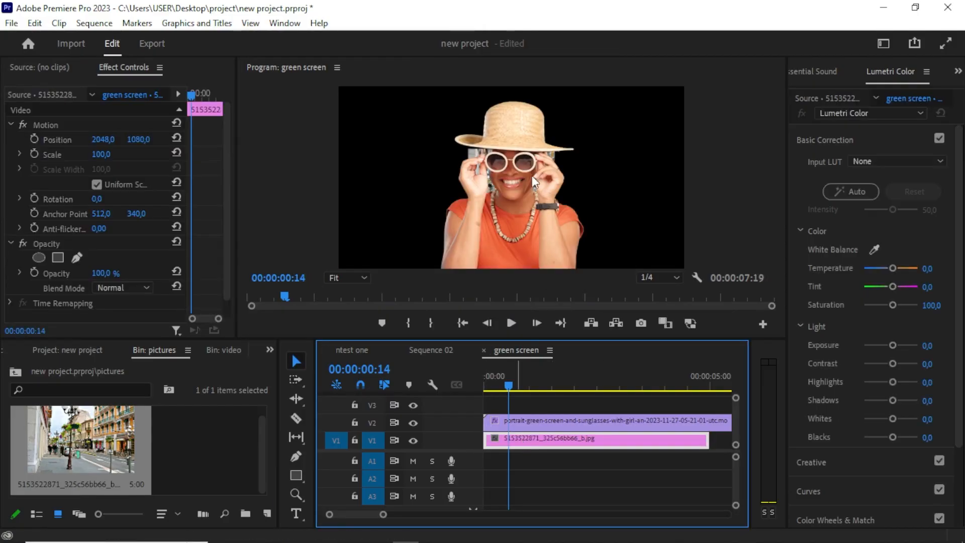
click(412, 422)
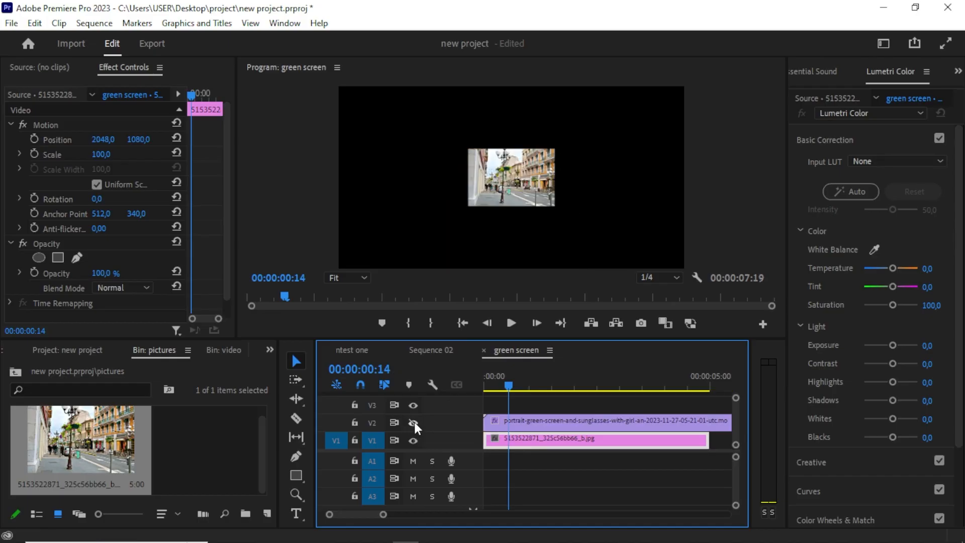
click(413, 422)
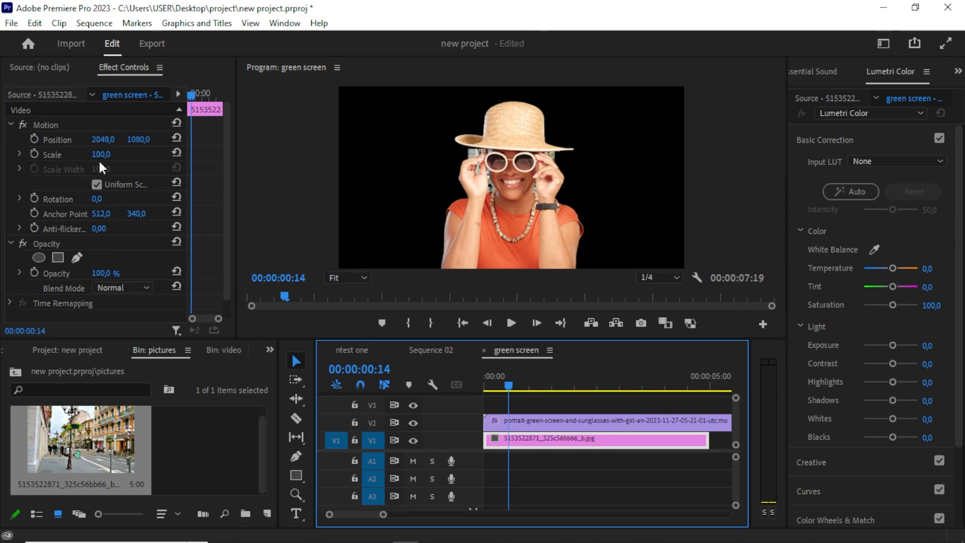
Scale the background photo to 404 and play the composite from the start.
drag(101, 154, 254, 154)
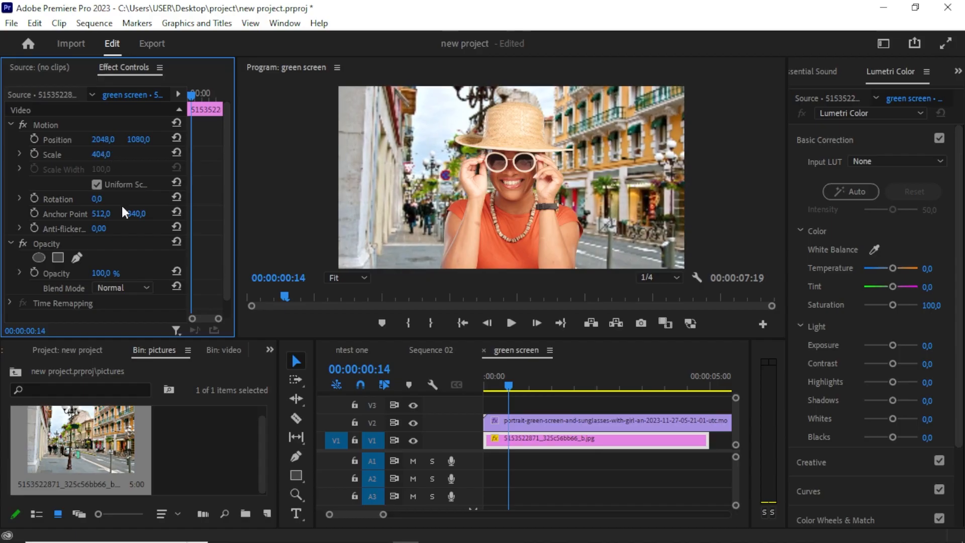
drag(509, 387, 468, 394)
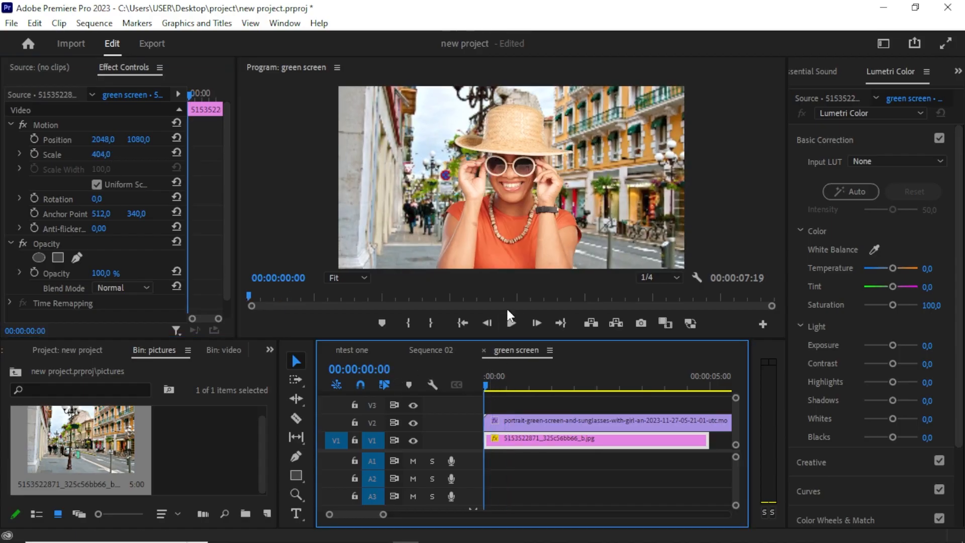
click(506, 322)
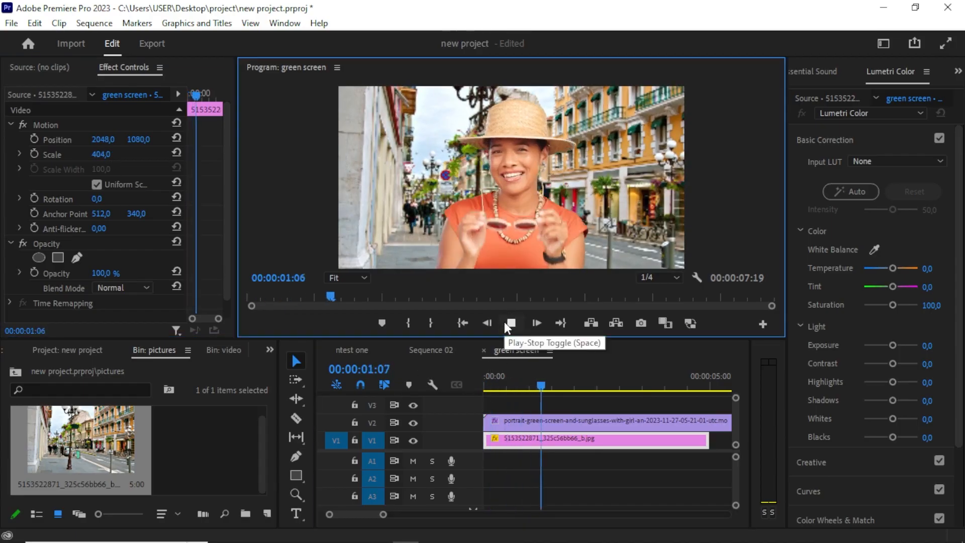
click(510, 324)
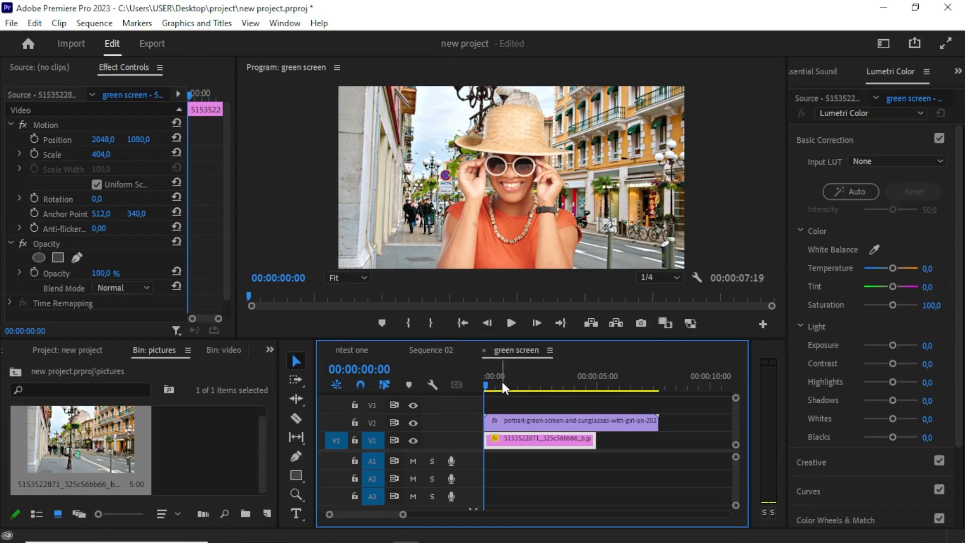
Open the audio bin and import 1. Street Secrets.wav from the Desktop audios folder.
drag(502, 379, 484, 397)
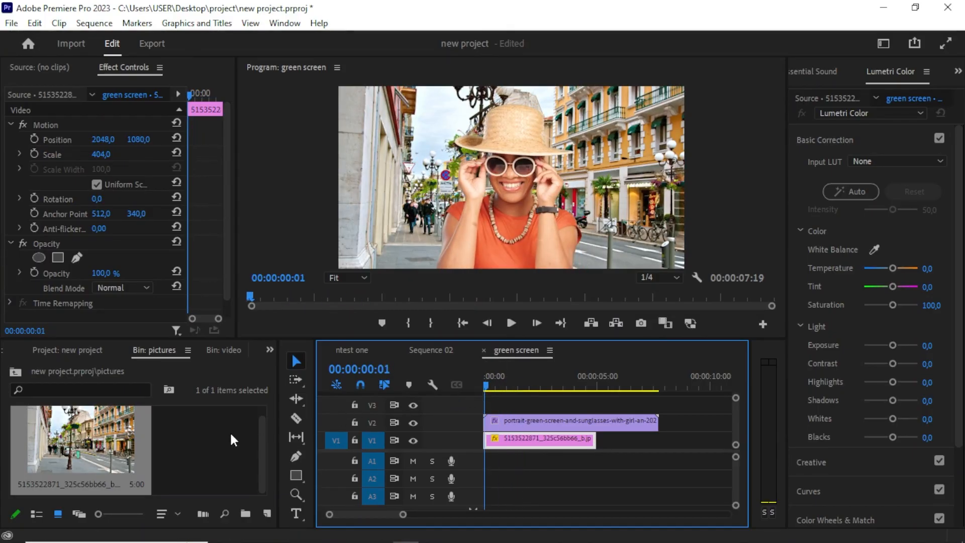
click(60, 349)
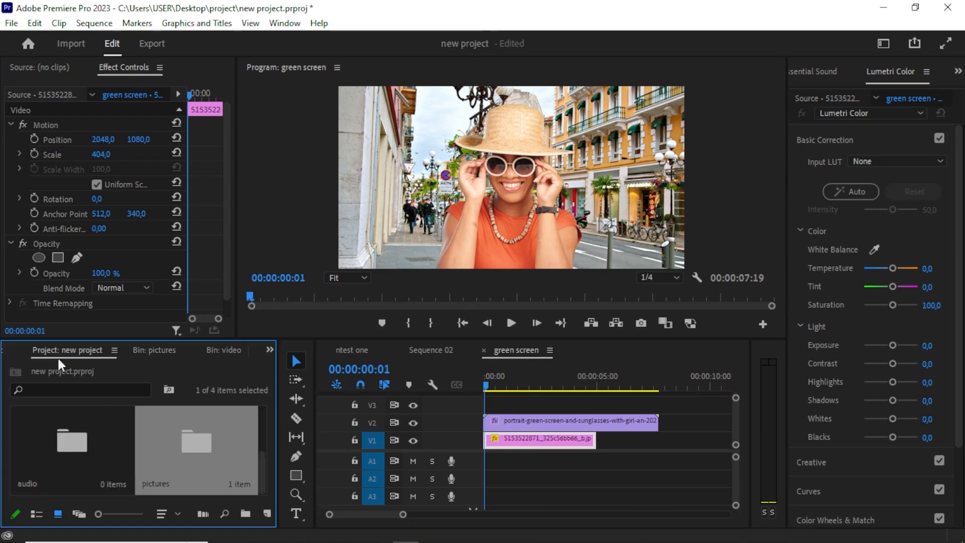
click(63, 451)
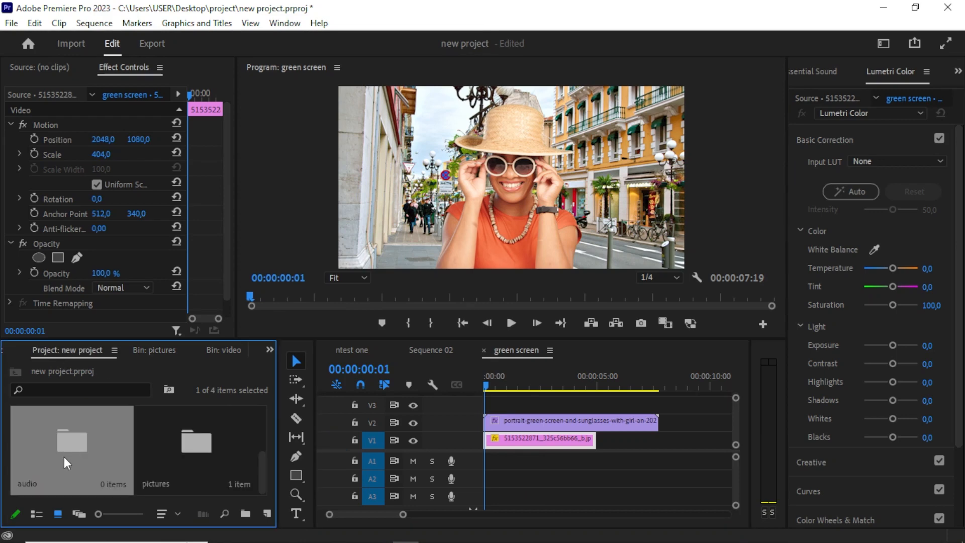
double_click(64, 457)
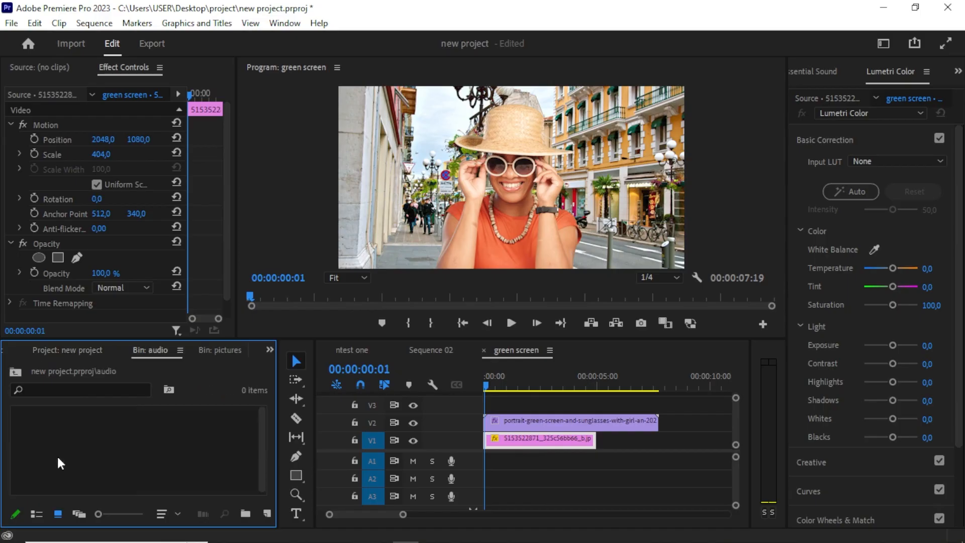
double_click(134, 450)
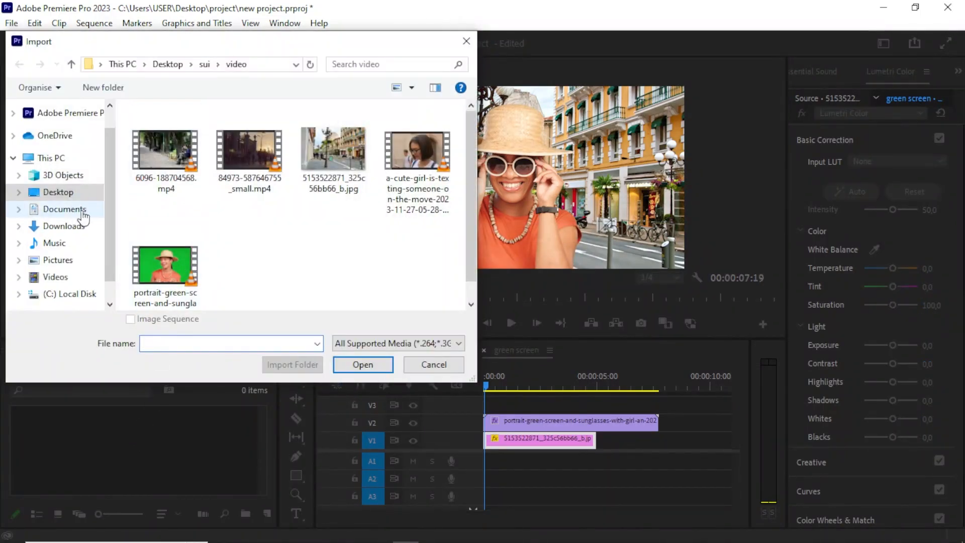
click(67, 199)
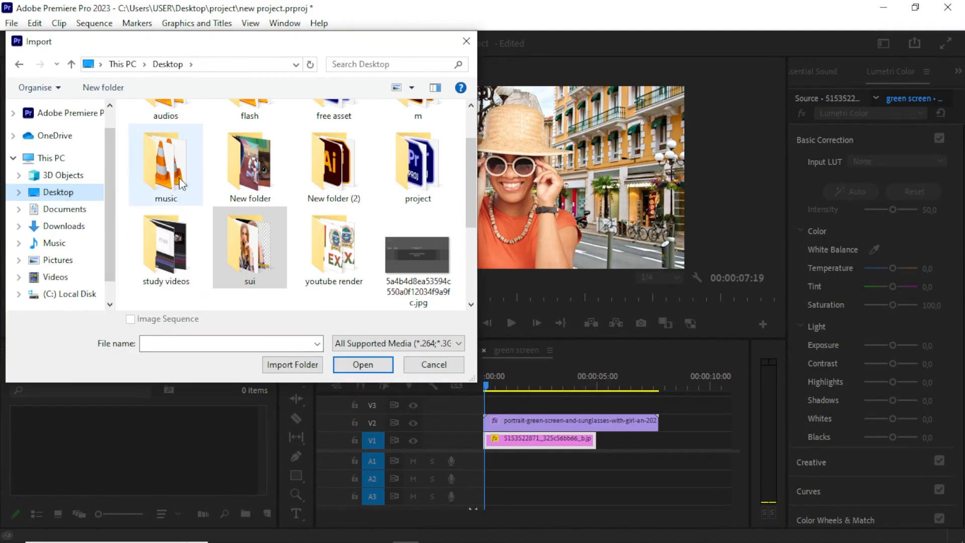
scroll(182, 185, up, 1)
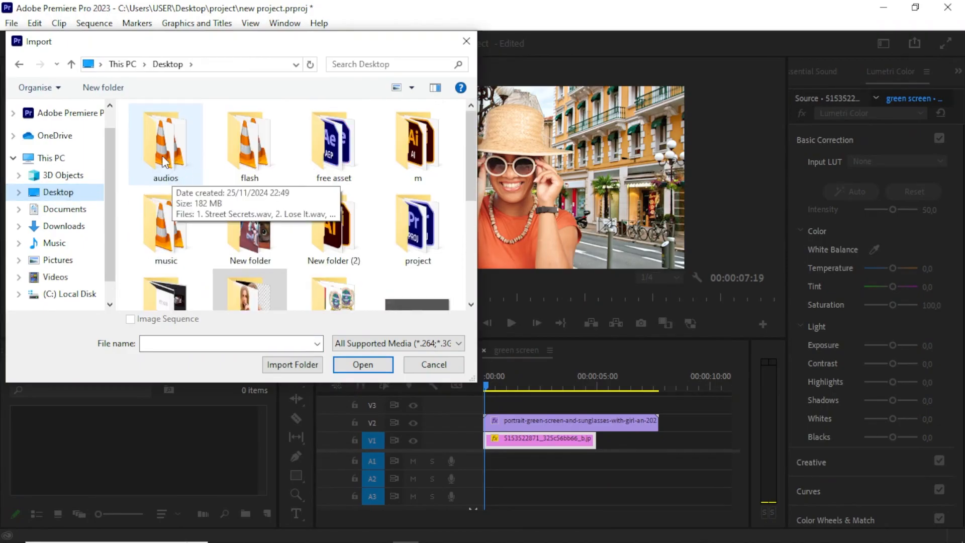
double_click(165, 161)
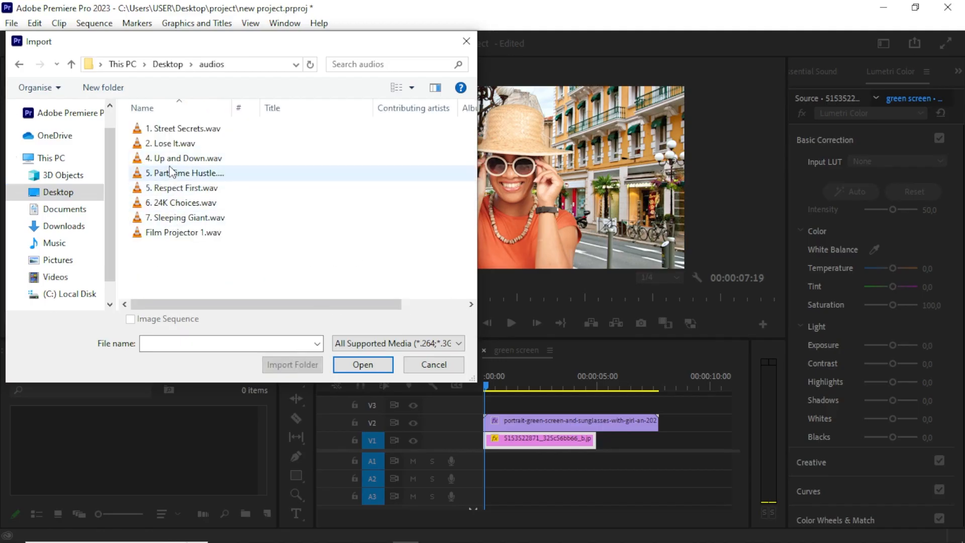
click(169, 130)
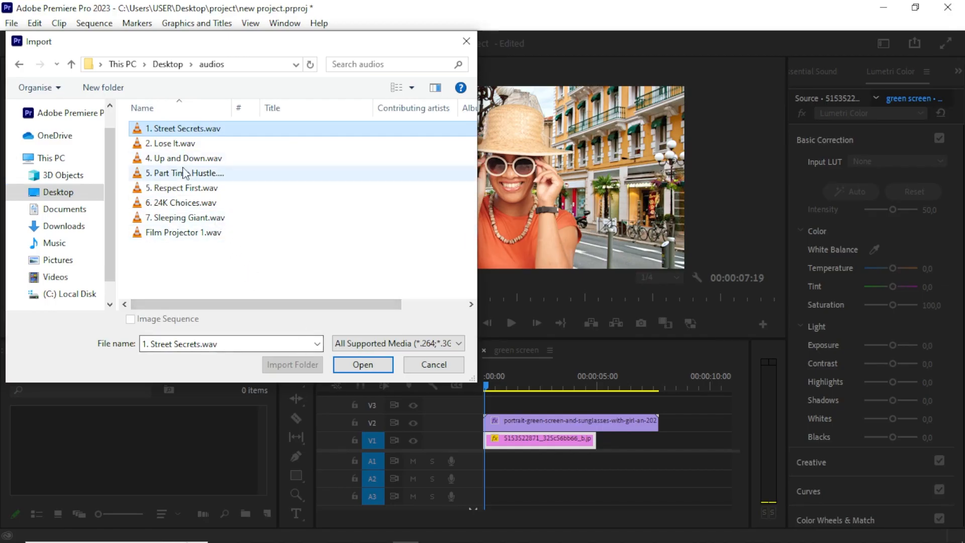
click(365, 363)
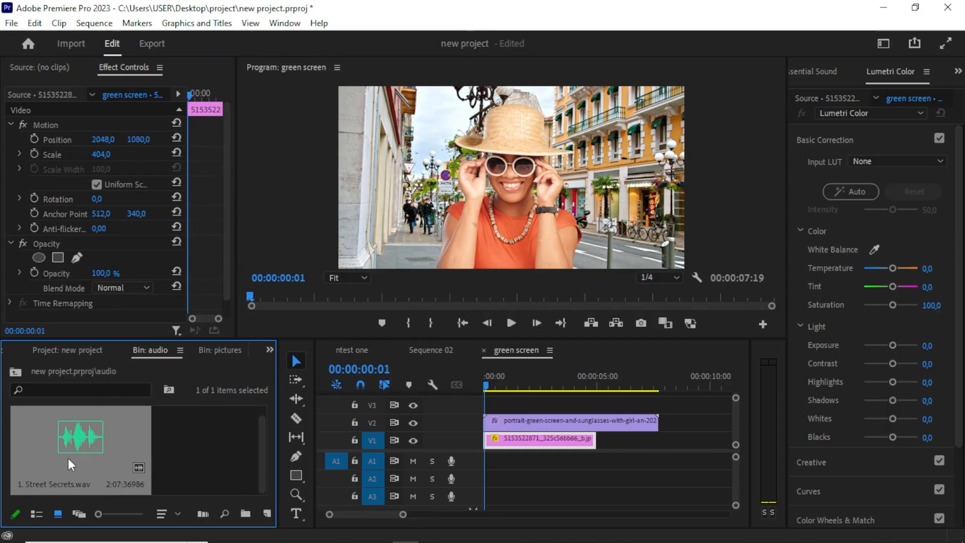
Add the 1. Street Secrets.wav music to audio track A1 beneath the clips in the green screen sequence.
drag(68, 458, 164, 456)
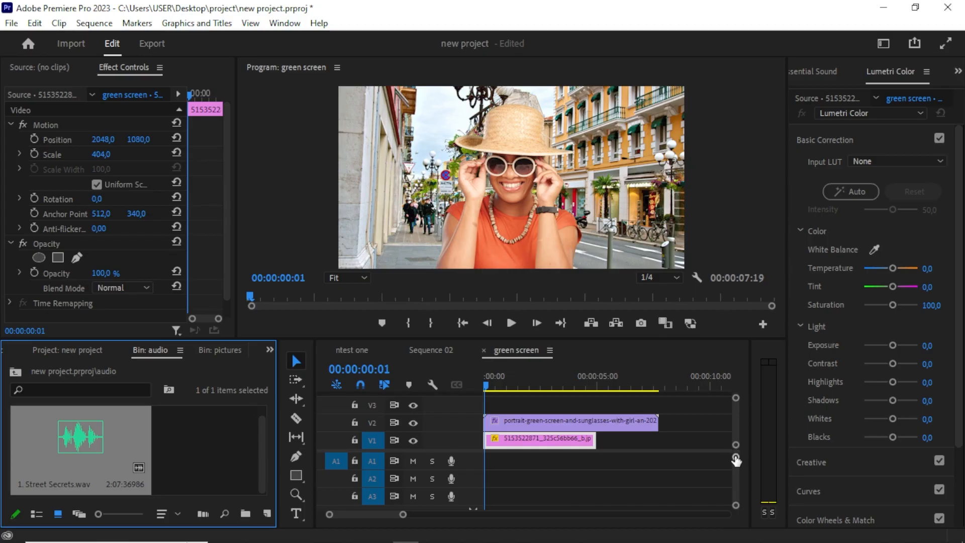
drag(736, 458, 735, 455)
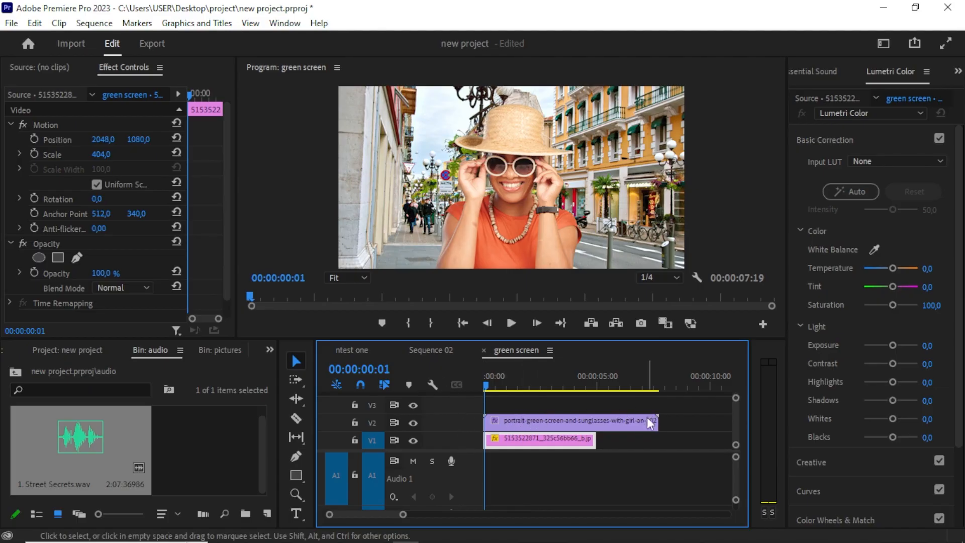
drag(50, 465, 500, 468)
scroll(593, 473, down, 2)
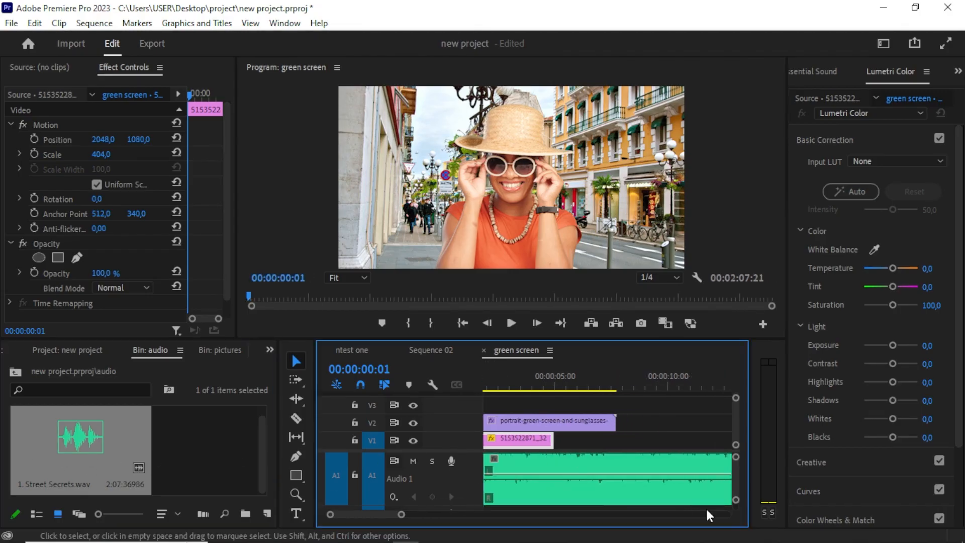
drag(736, 501, 735, 509)
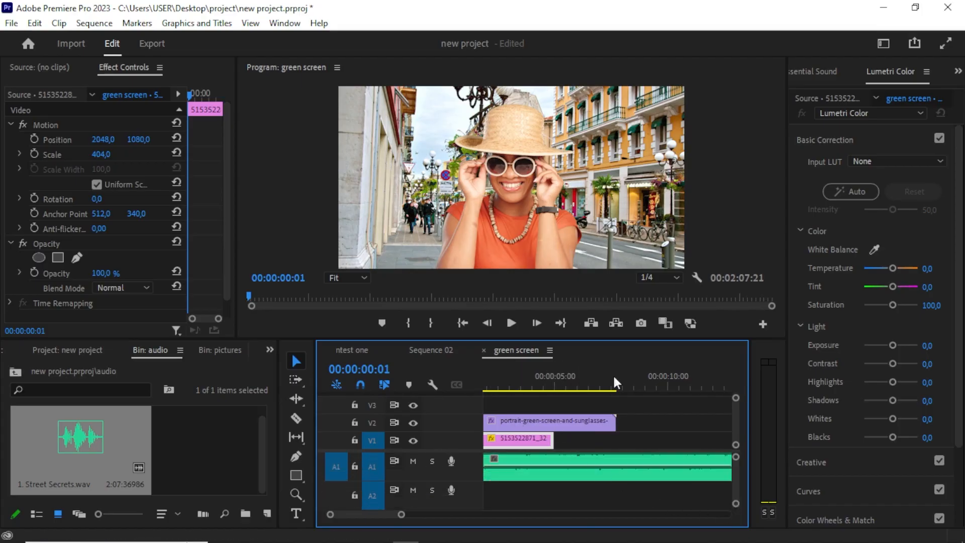
Scrub the playhead near the start of the sequence and step back frame by frame to review the composite with music.
drag(539, 373, 486, 387)
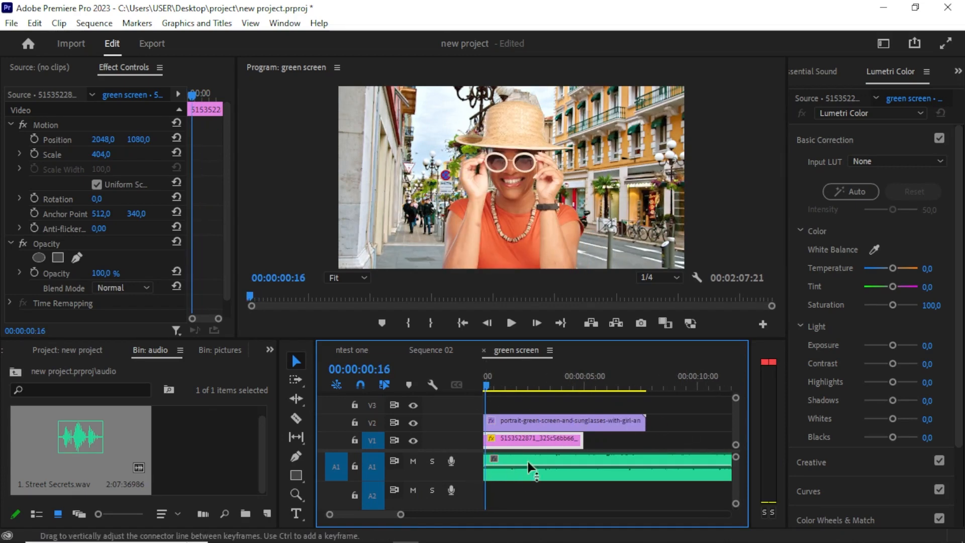
click(506, 379)
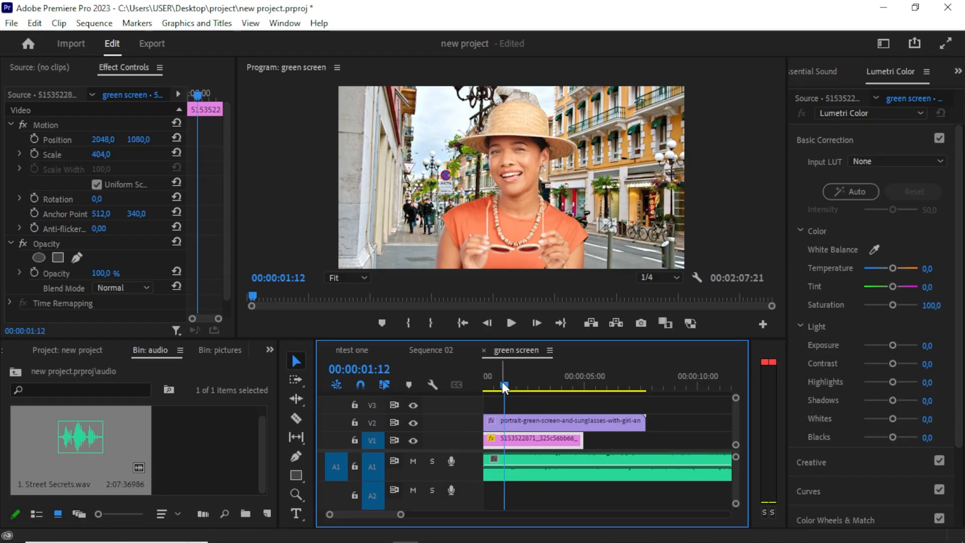
key(Left)
key(Left)
key(Left)
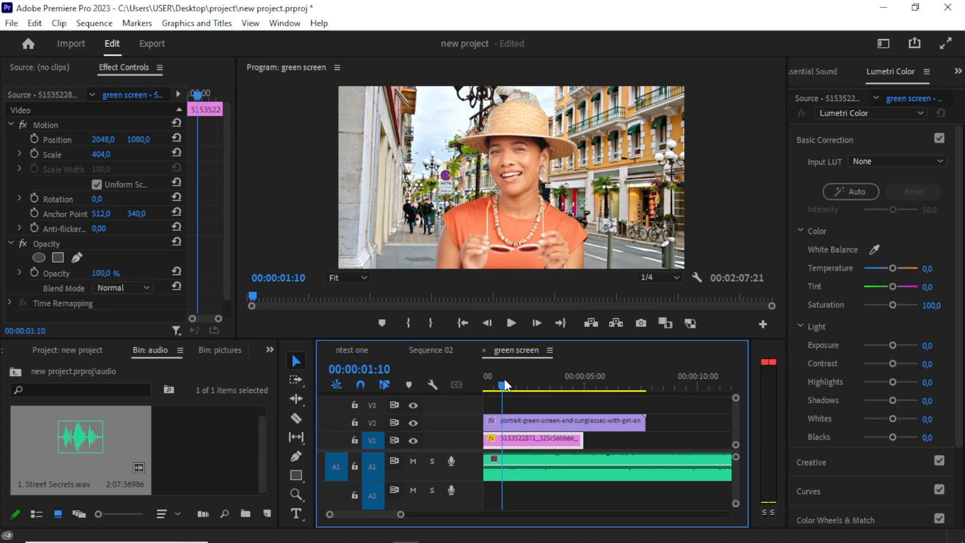
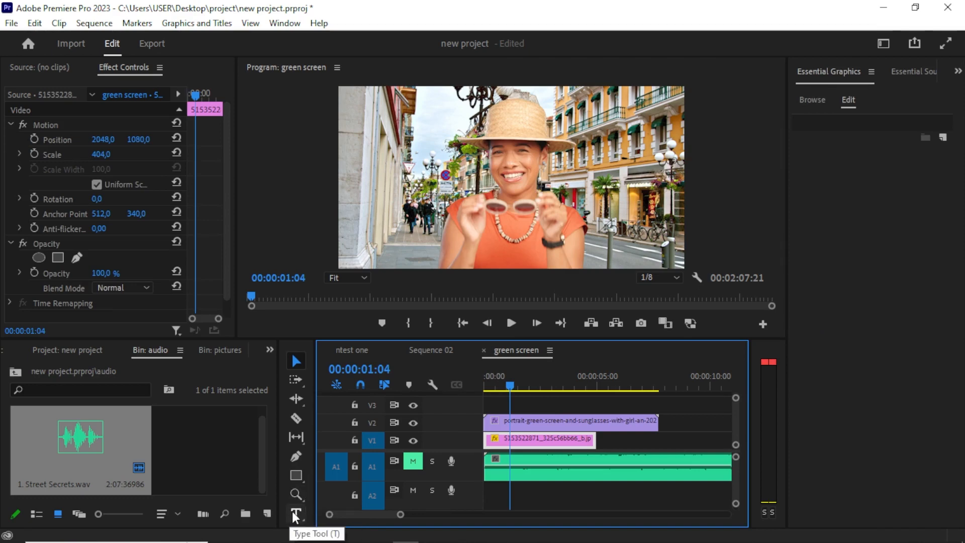
Create a text layer reading che on the composite with the Type tool.
click(295, 514)
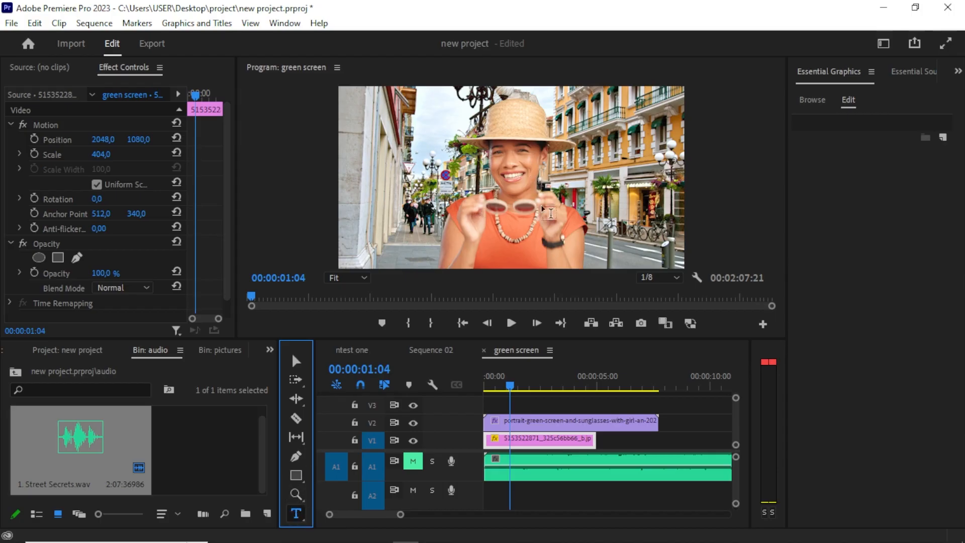
click(601, 239)
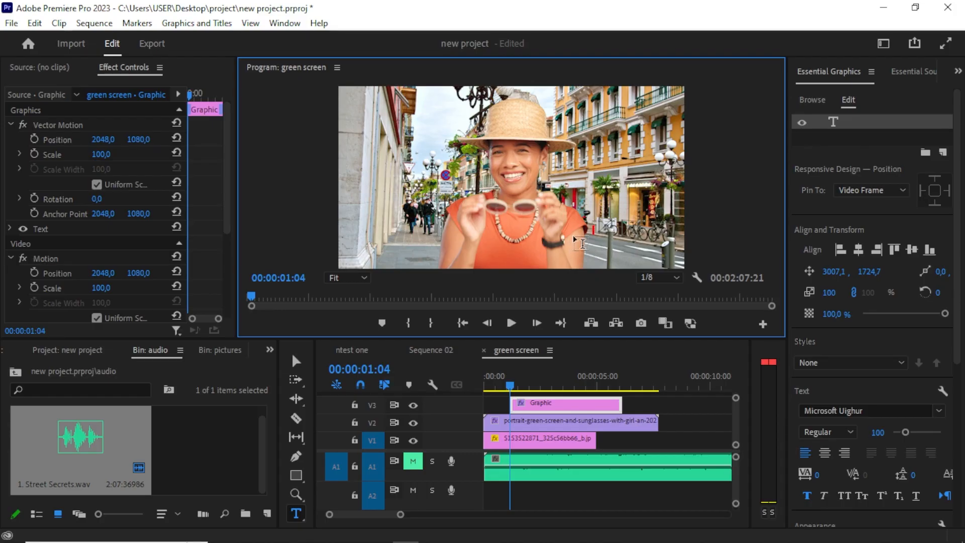
key(Delete)
click(589, 237)
text(che)
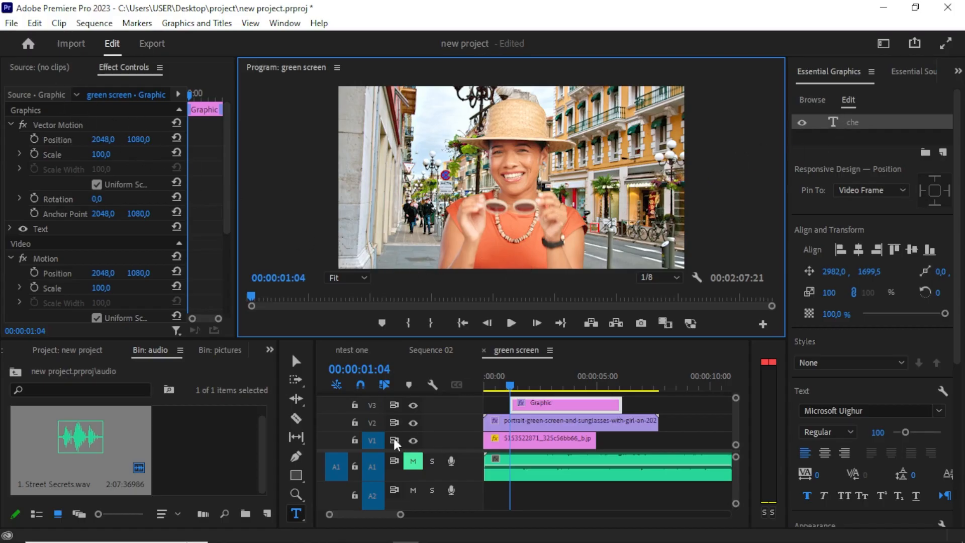
Enlarge the che text to about 862% scale.
click(297, 361)
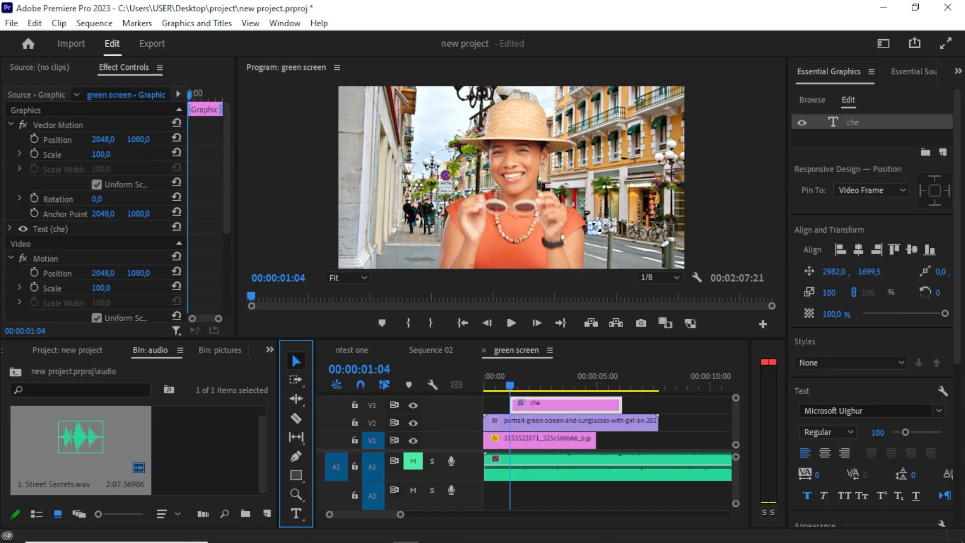
drag(600, 222, 732, 158)
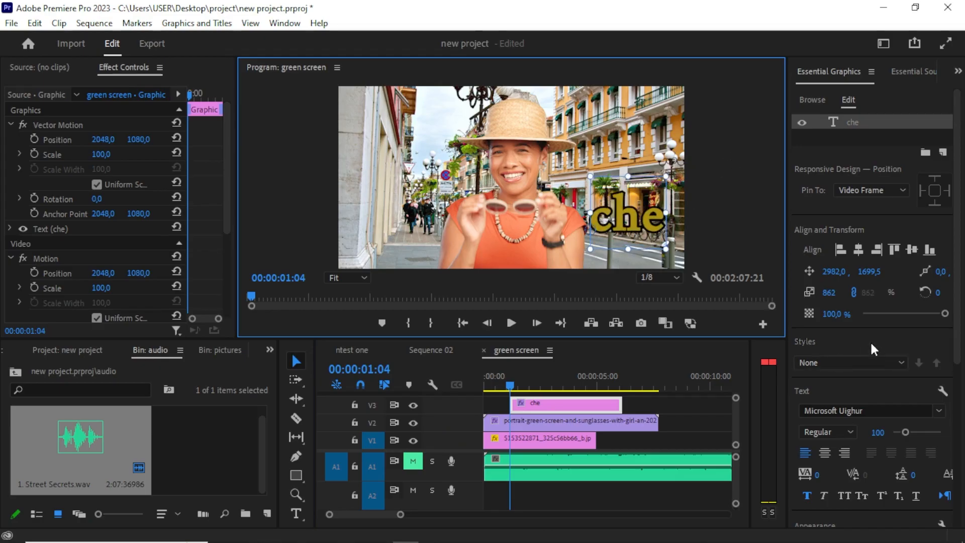
Change the che text's fill colour to grey 94928A.
scroll(871, 340, down, 3)
scroll(873, 337, down, 5)
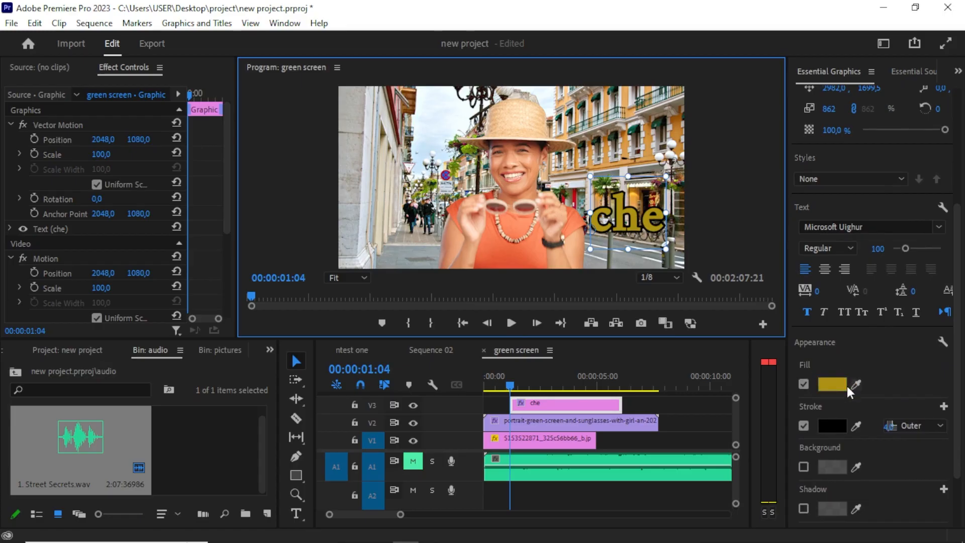
click(830, 386)
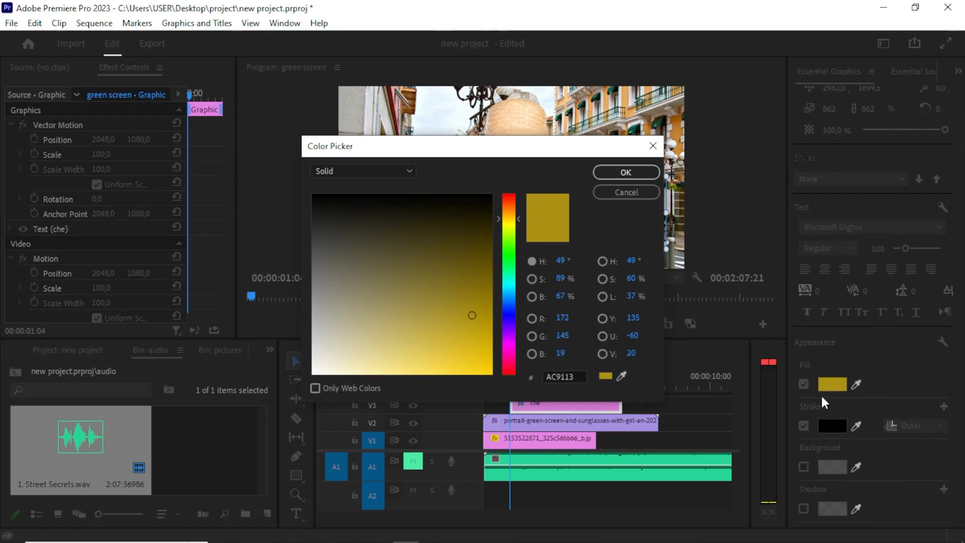
mouse_move(344, 258)
mouse_down()
mouse_move(438, 243)
mouse_move(323, 298)
mouse_up()
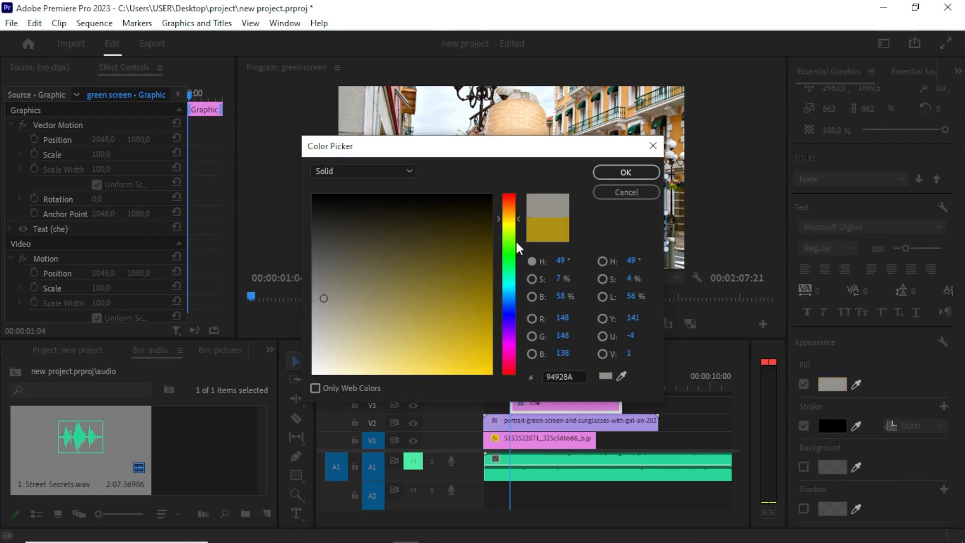
click(614, 173)
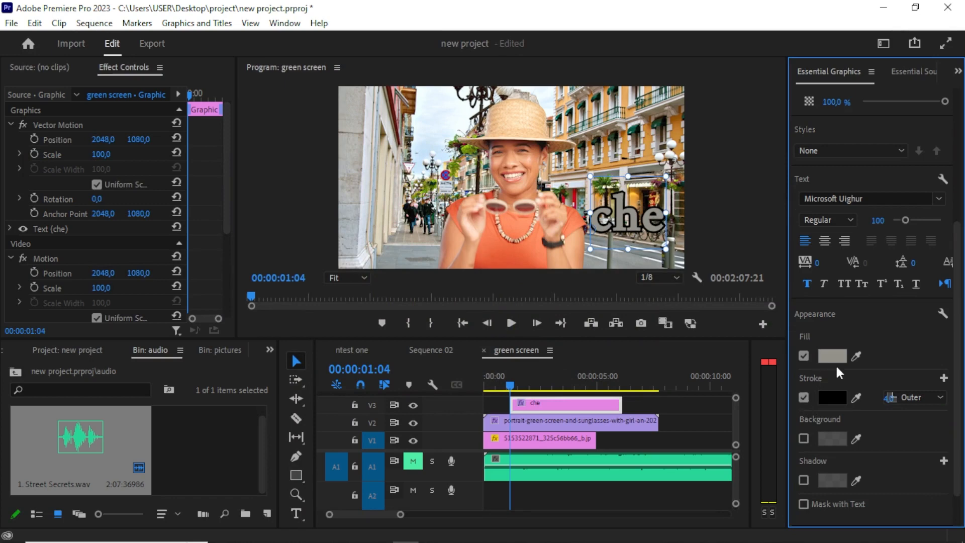
Toggle the text's stroke off and back on and try picking a new stroke colour.
click(806, 398)
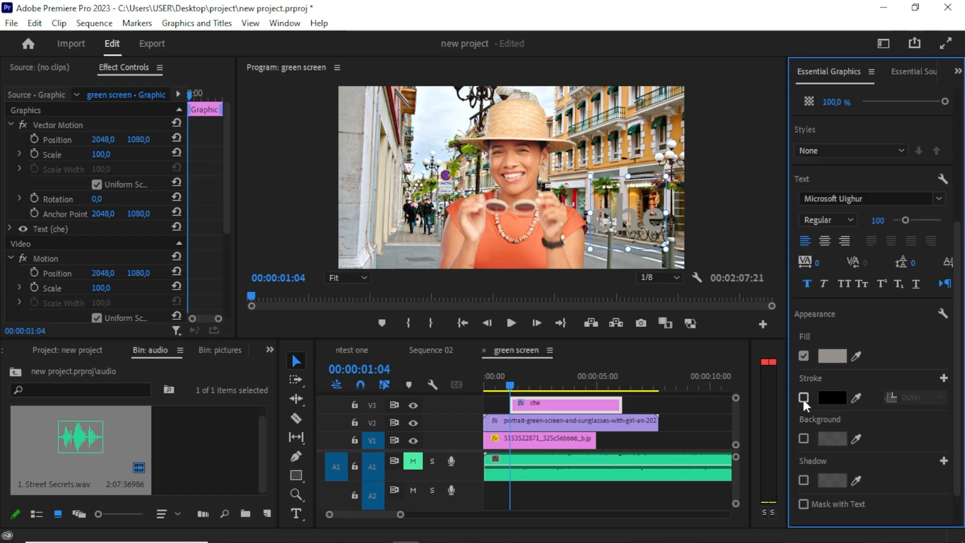
click(804, 397)
click(825, 399)
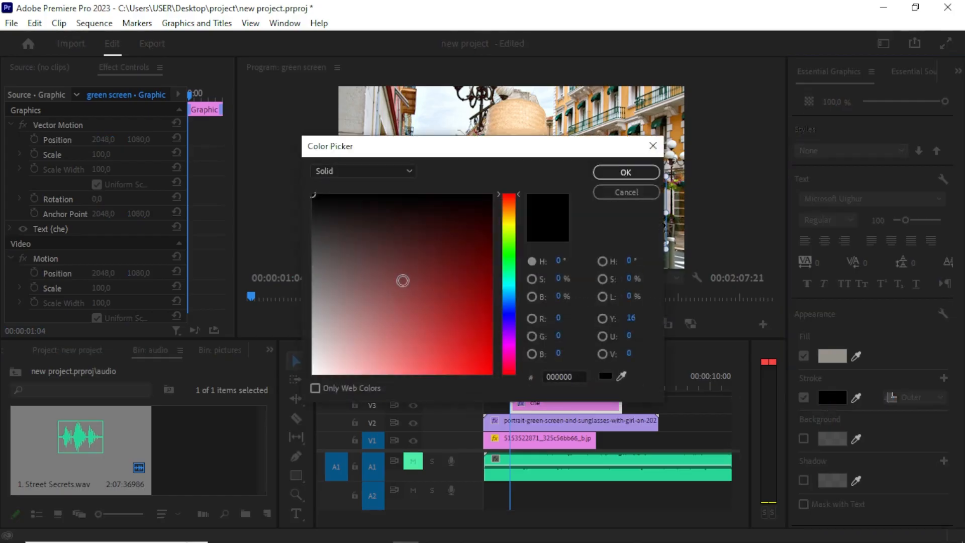
mouse_move(397, 292)
mouse_down()
mouse_move(395, 302)
mouse_move(428, 316)
mouse_move(481, 194)
mouse_up()
click(598, 174)
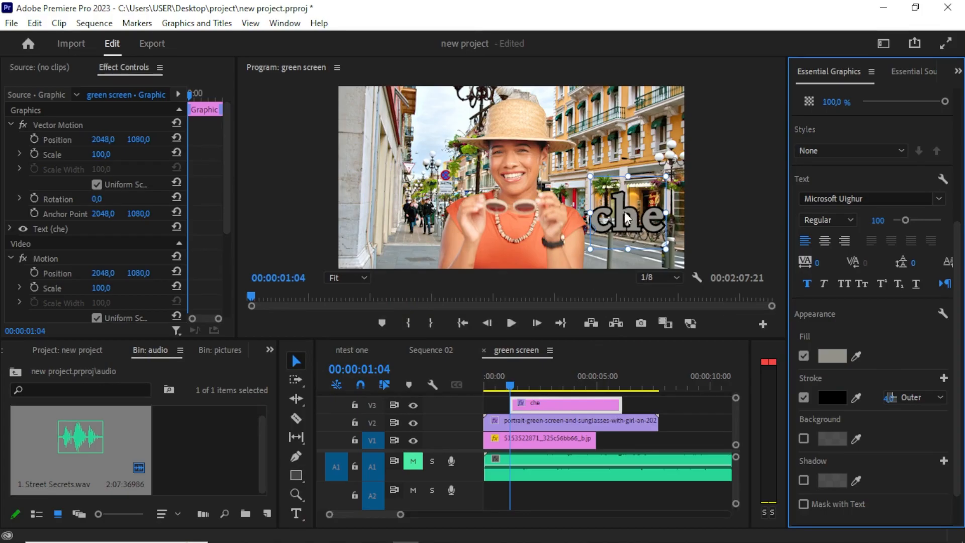
Move the che text to the upper left corner of the frame.
drag(627, 214, 382, 115)
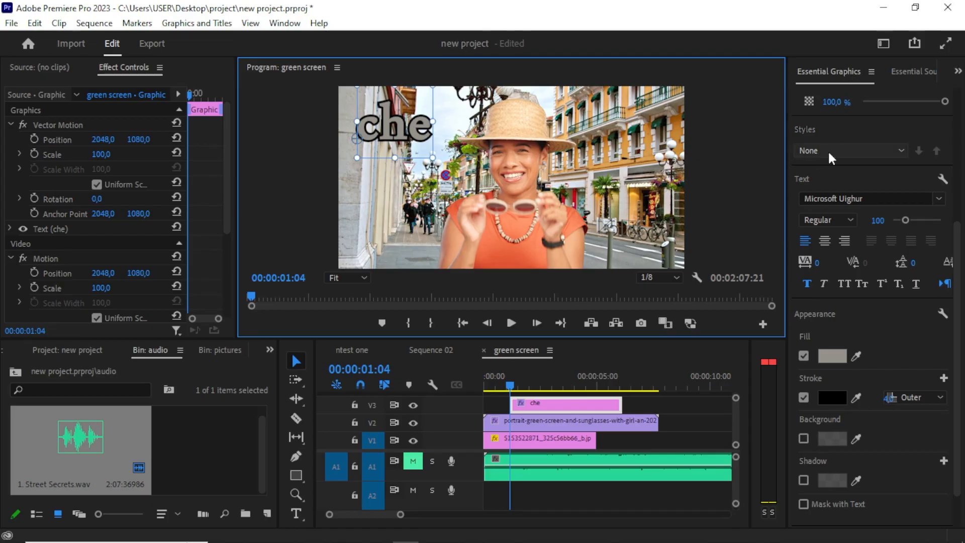
Add the Bold Title template from the Essential Graphics templates to a new track above the che clip.
drag(957, 259, 951, 100)
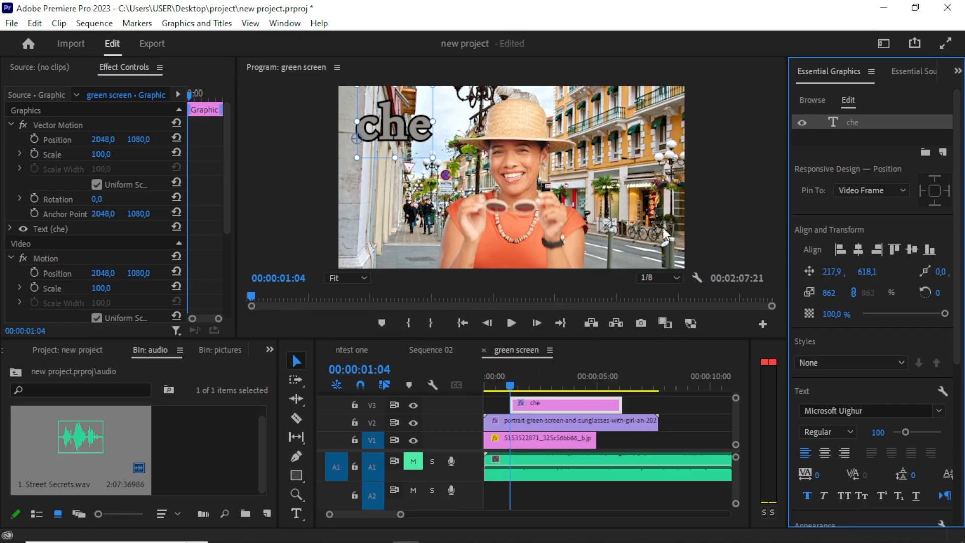
click(807, 98)
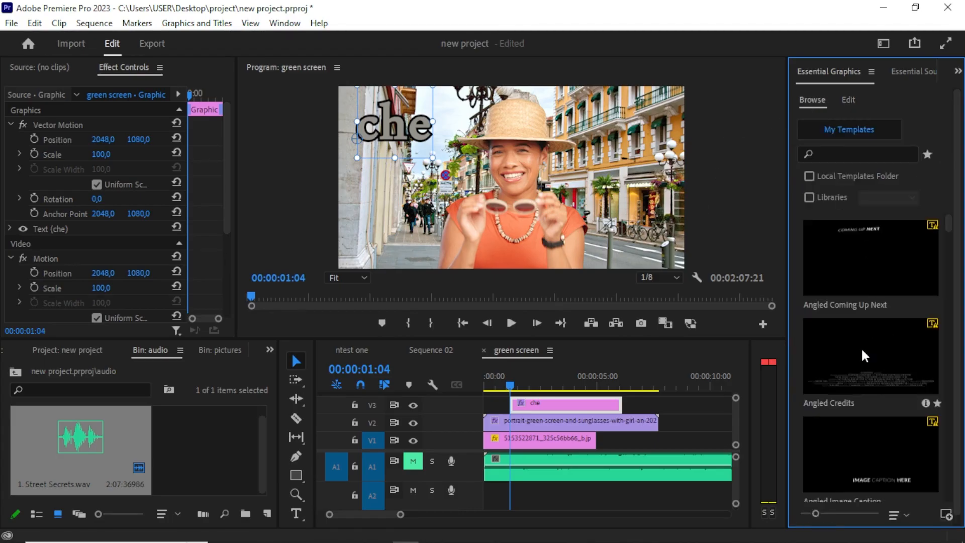
scroll(861, 347, down, 5)
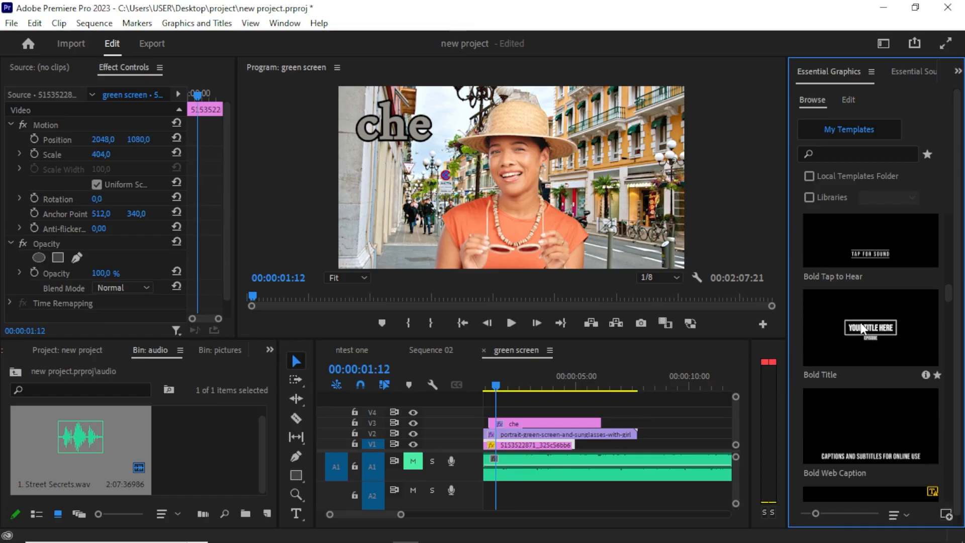
mouse_move(863, 330)
mouse_down()
mouse_move(582, 394)
mouse_move(857, 328)
mouse_up()
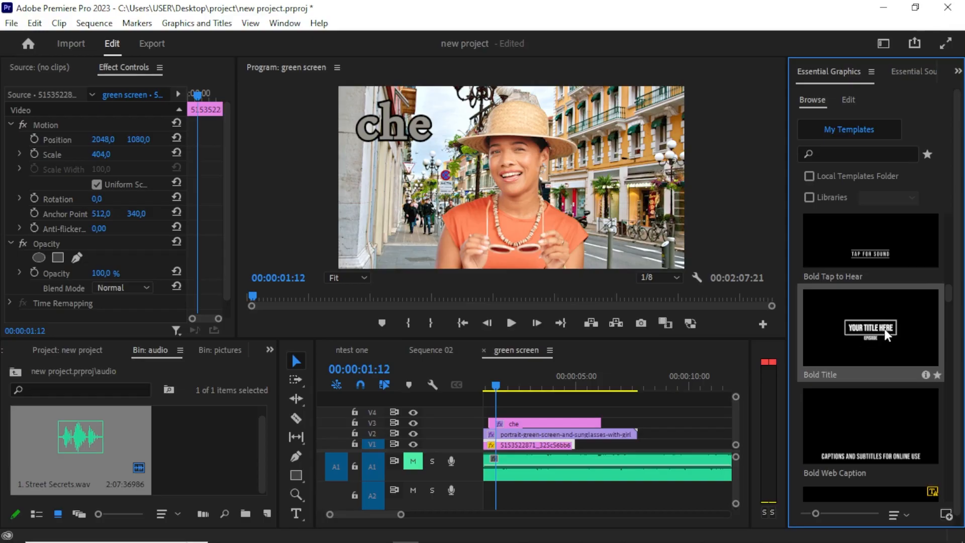
drag(680, 386, 497, 414)
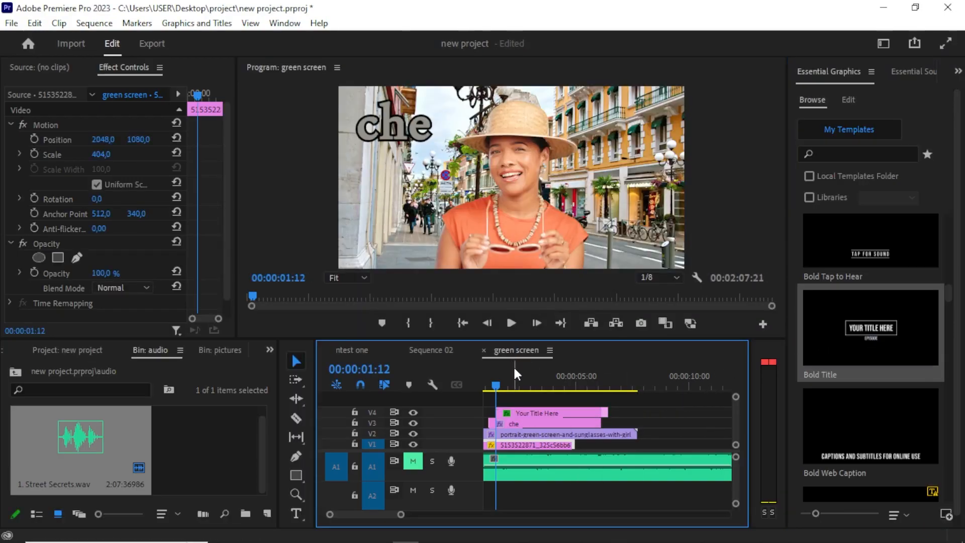
Move the playhead to 00:00:03:23, select the title graphic's text and drag it.
click(513, 384)
drag(515, 381, 553, 397)
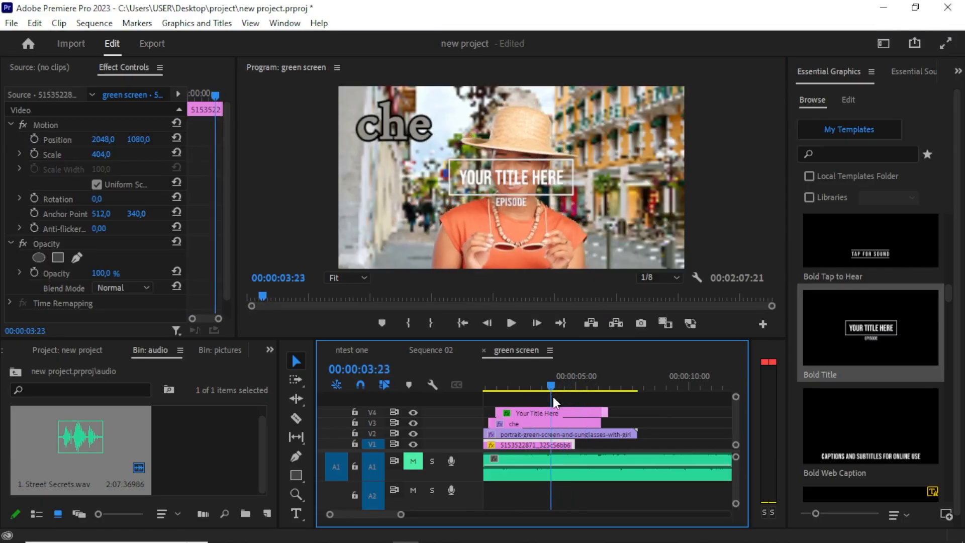
click(515, 174)
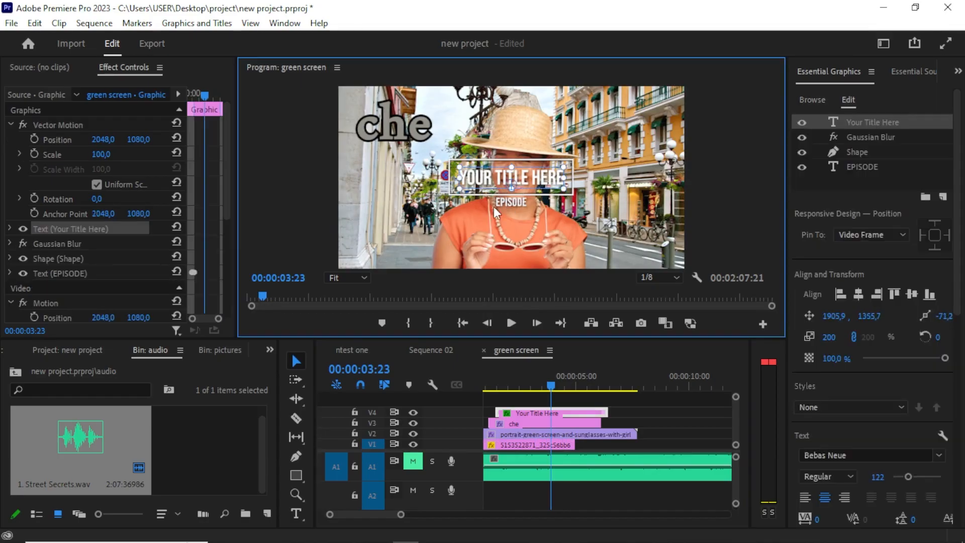
mouse_move(474, 221)
mouse_down()
mouse_move(459, 224)
mouse_move(575, 226)
mouse_move(629, 242)
mouse_up()
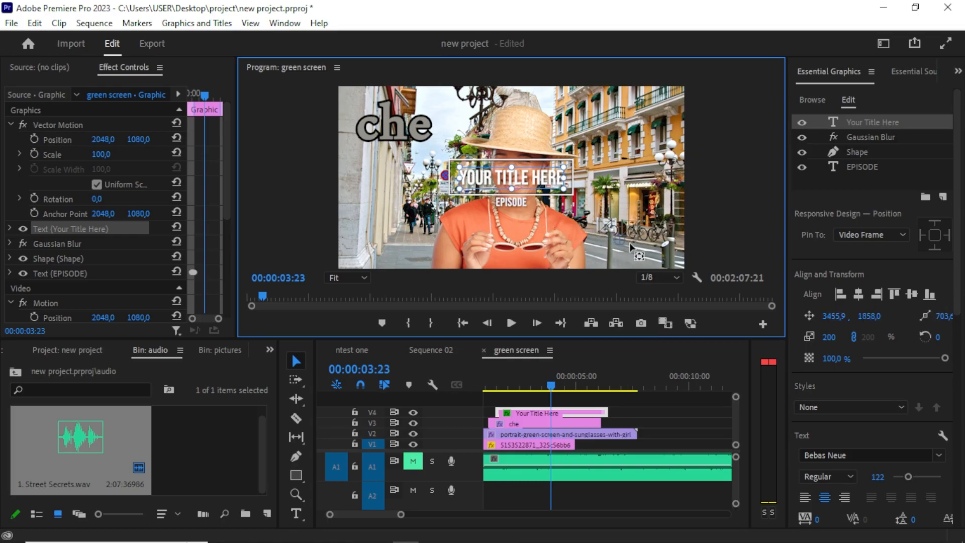
Set the playback resolution to 1/16 and move the title text to the frame's lower right.
click(651, 278)
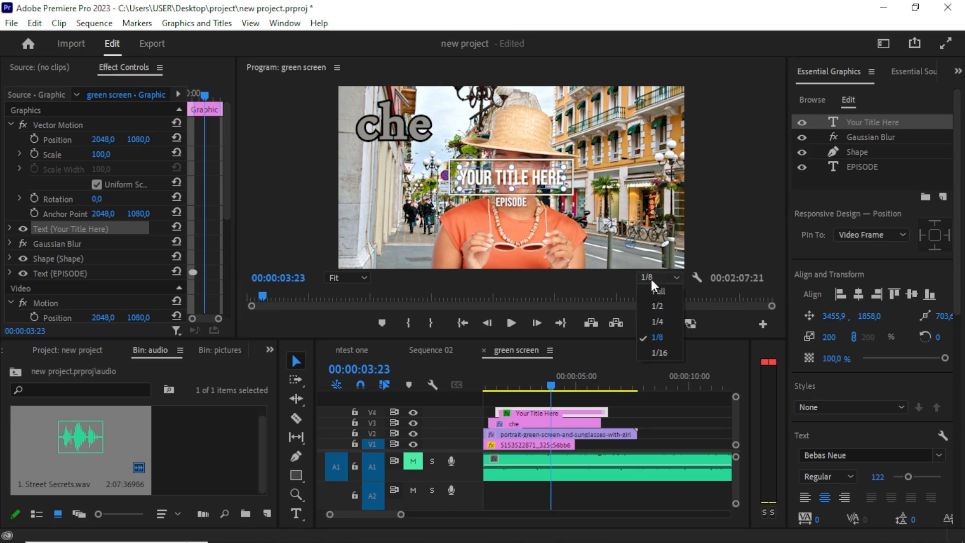
click(668, 354)
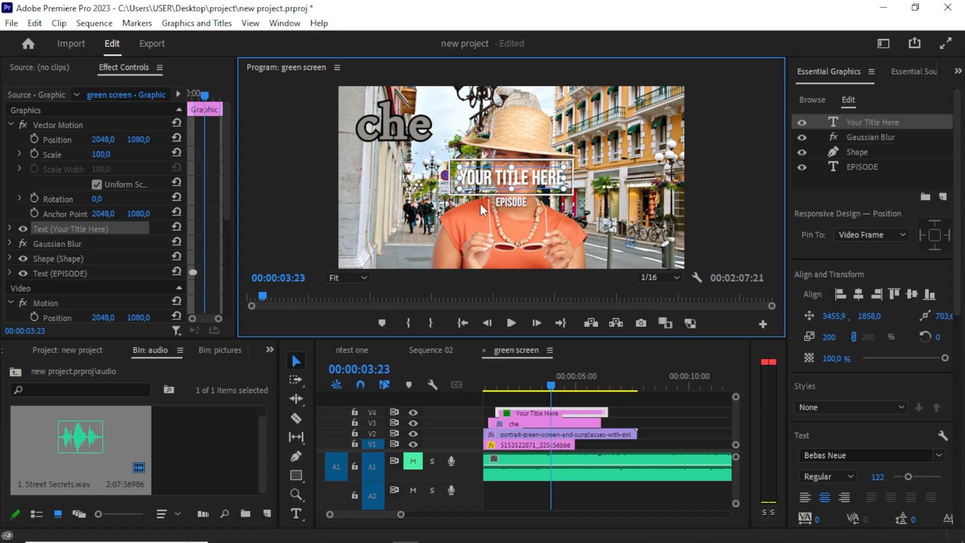
drag(503, 176, 588, 246)
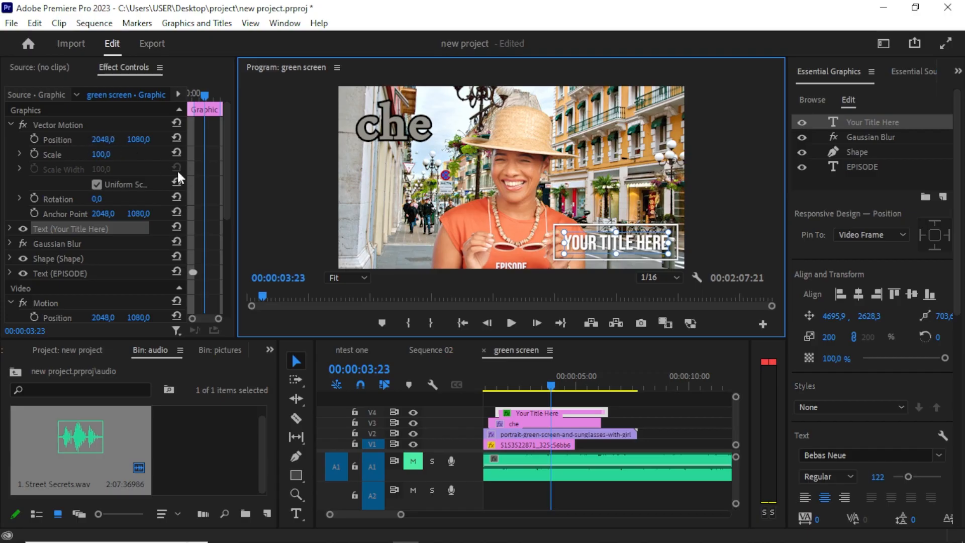
Replace the title's Your Title Here text with che.
click(545, 391)
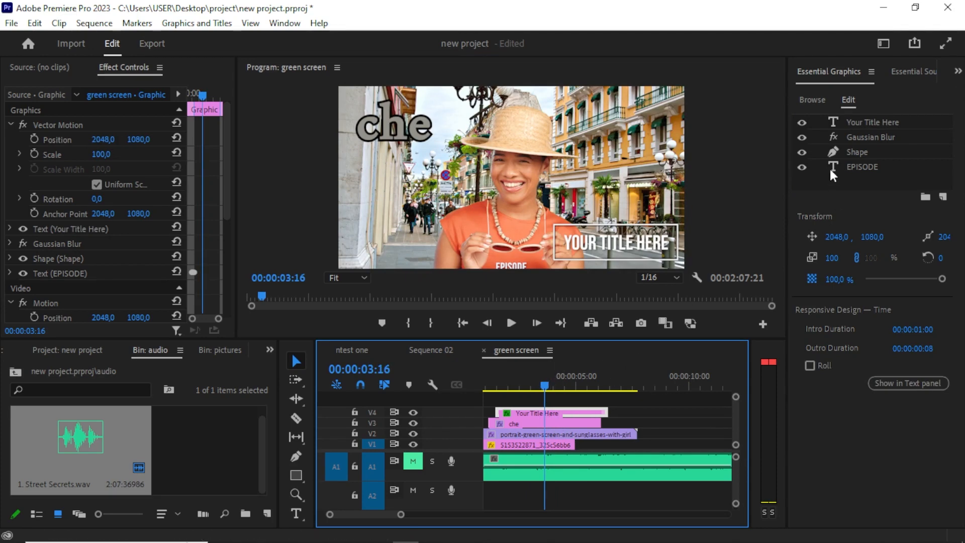
click(867, 121)
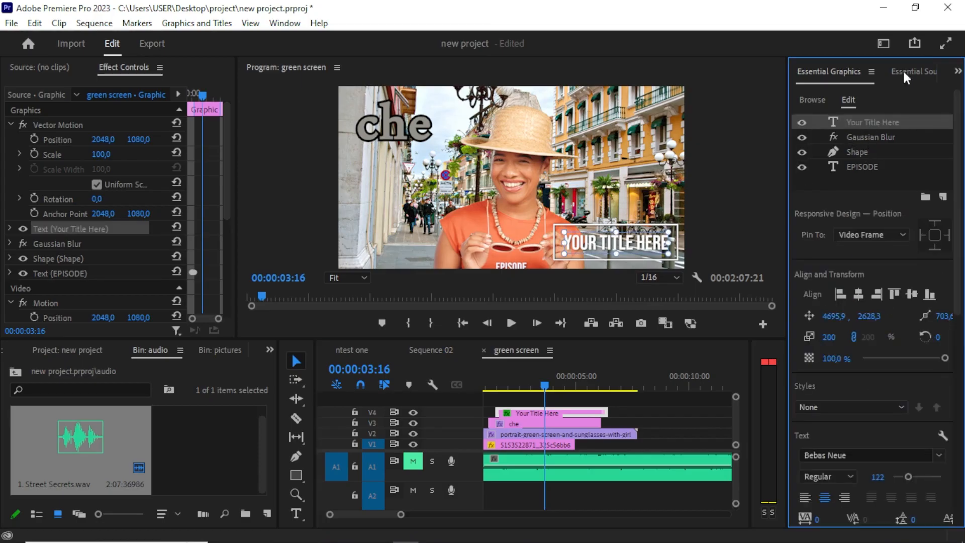
scroll(895, 347, down, 8)
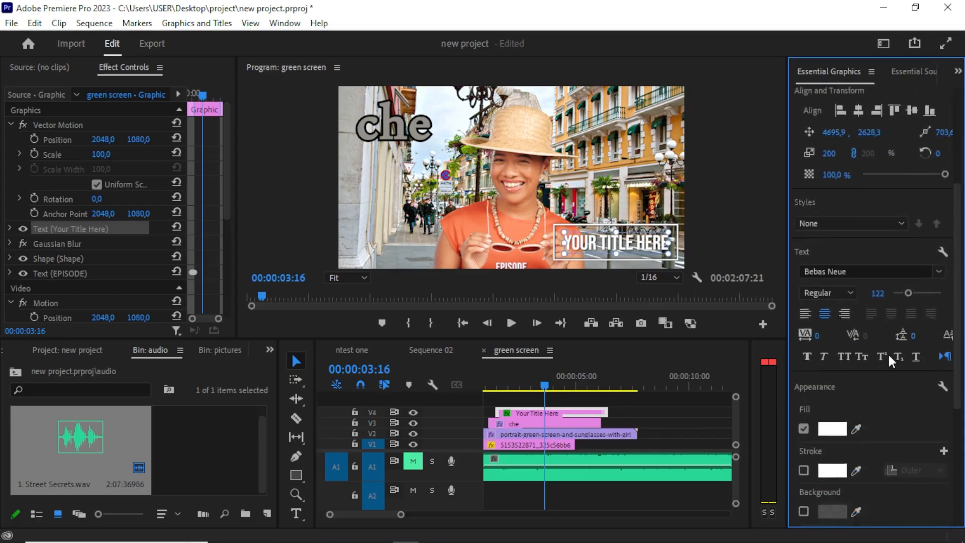
scroll(886, 358, up, 2)
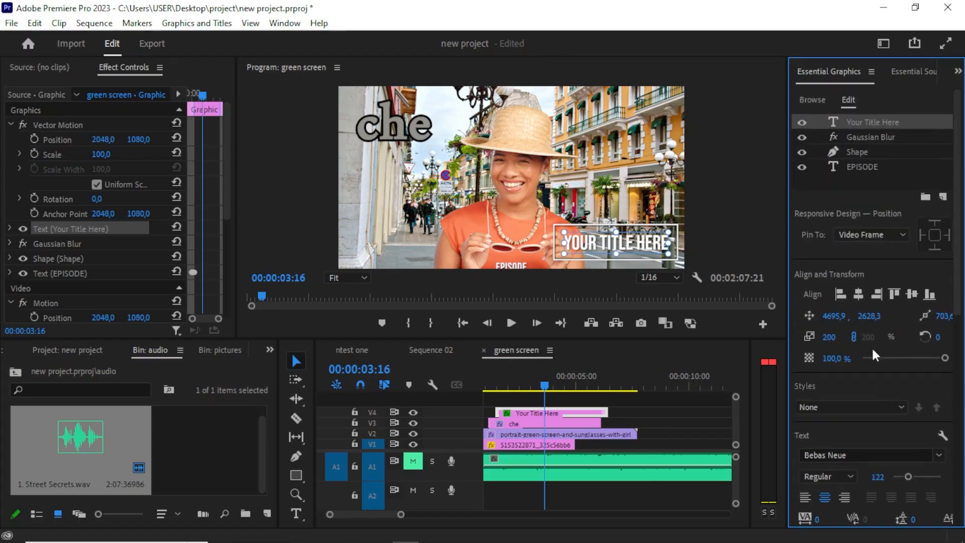
double_click(846, 122)
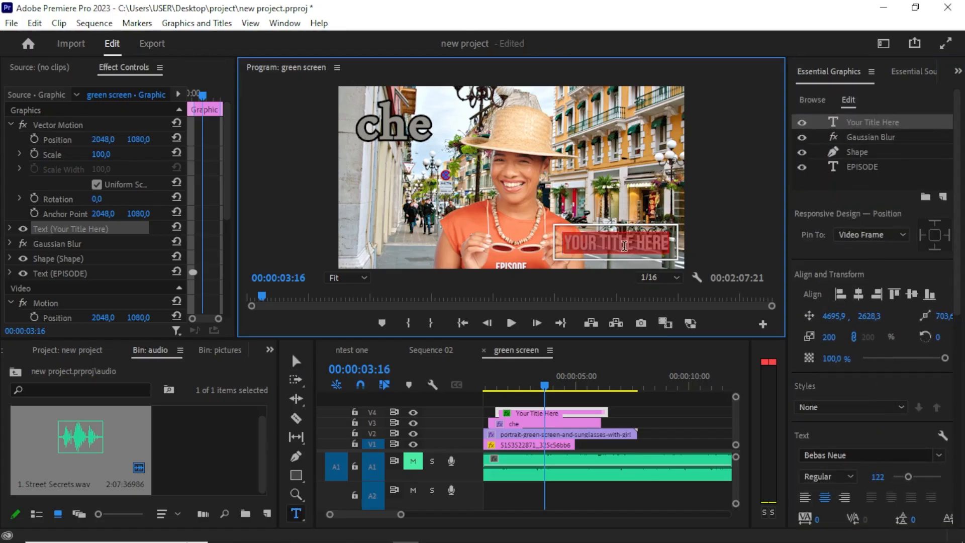
text(che)
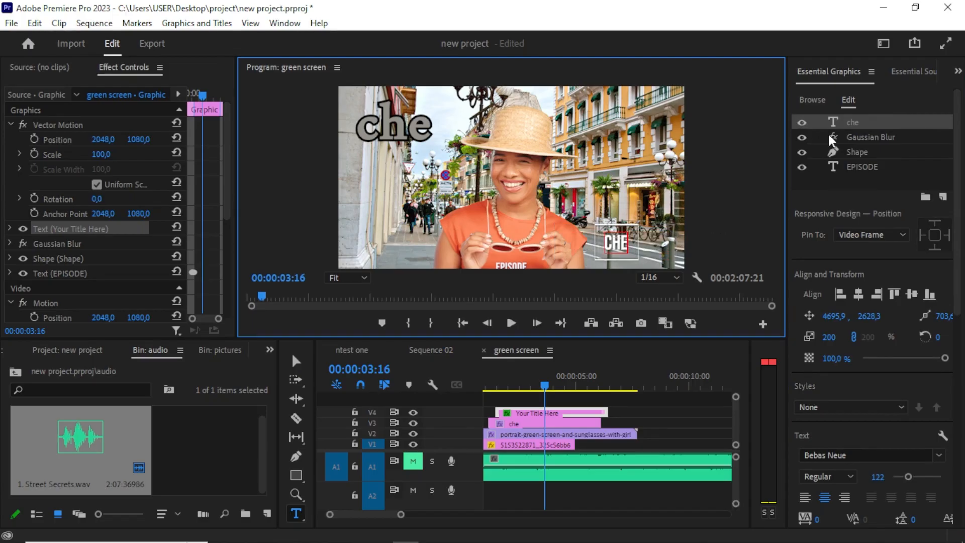
Inspect the title's Gaussian Blur and EPISODE layers.
click(856, 143)
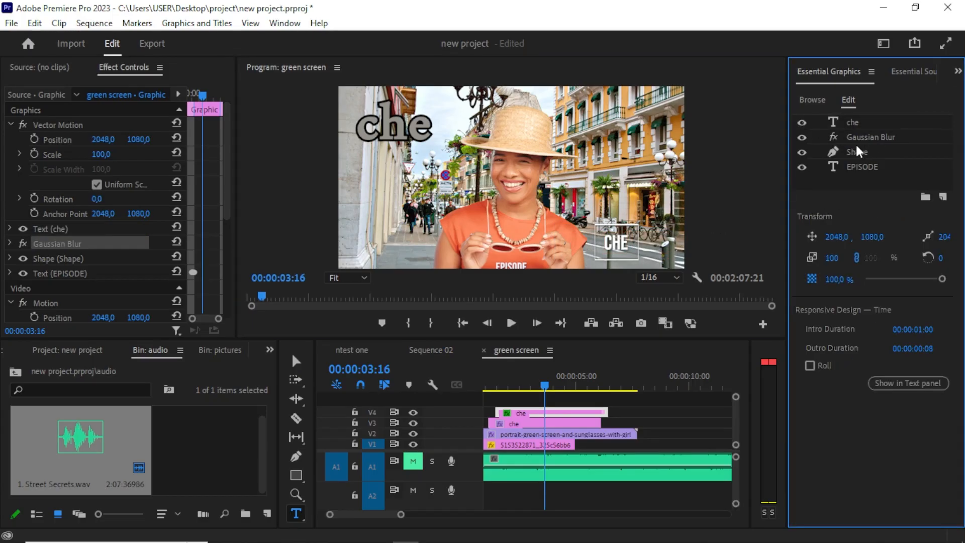
click(864, 171)
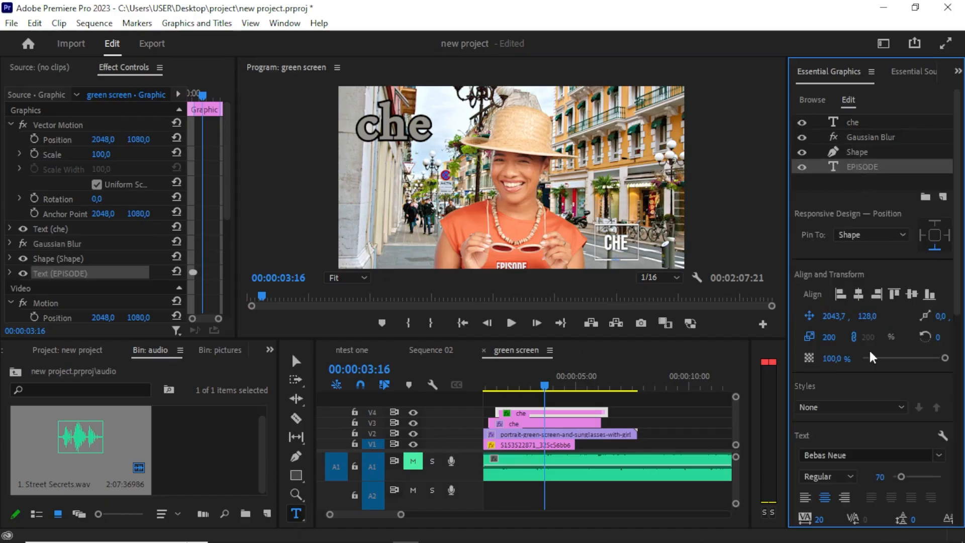
scroll(872, 357, down, 1)
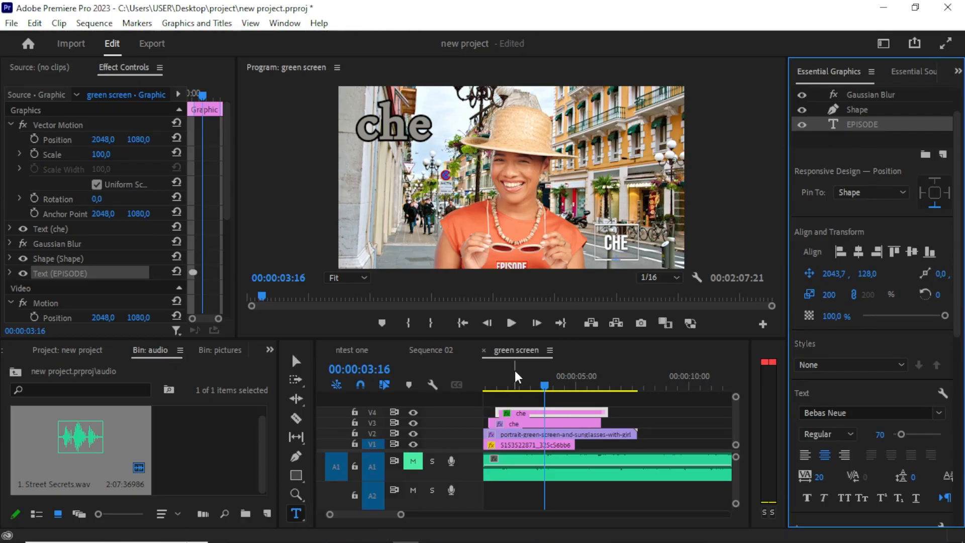
Scrub the playhead near the start of Sequence 02.
mouse_move(517, 384)
mouse_down()
mouse_move(488, 383)
mouse_move(500, 382)
mouse_up()
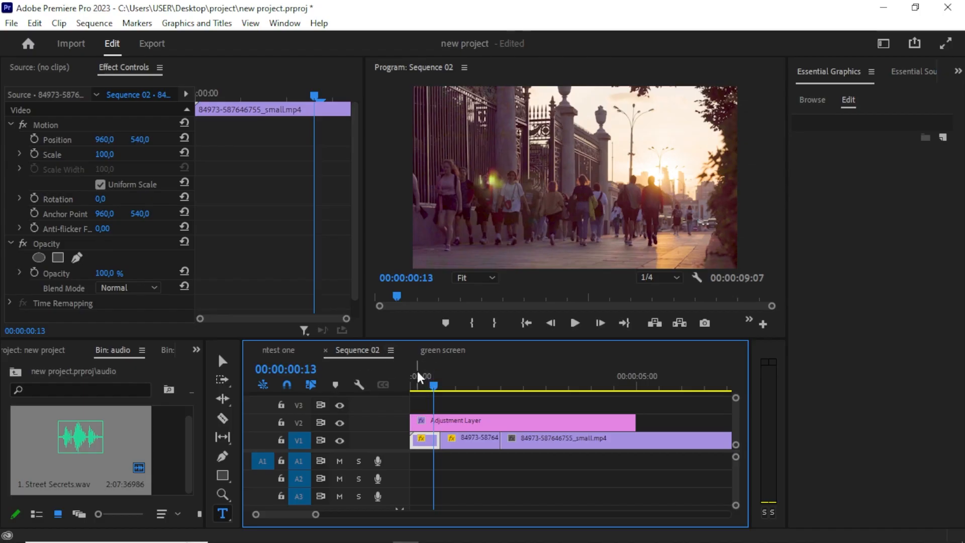
mouse_move(436, 385)
mouse_down()
mouse_move(449, 382)
mouse_move(418, 399)
mouse_move(426, 397)
mouse_up()
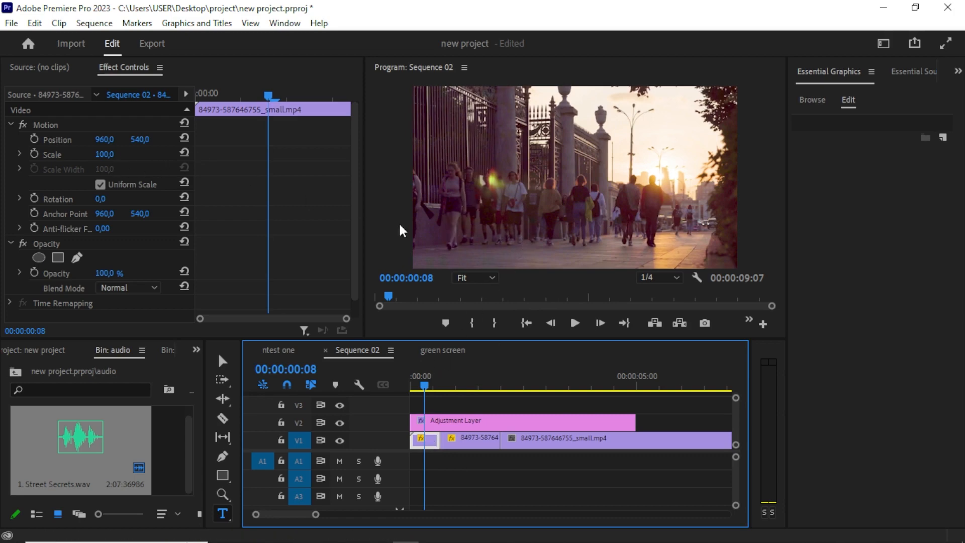
Zoom the Sequence 02 timeline in on its first clip.
drag(421, 382, 414, 385)
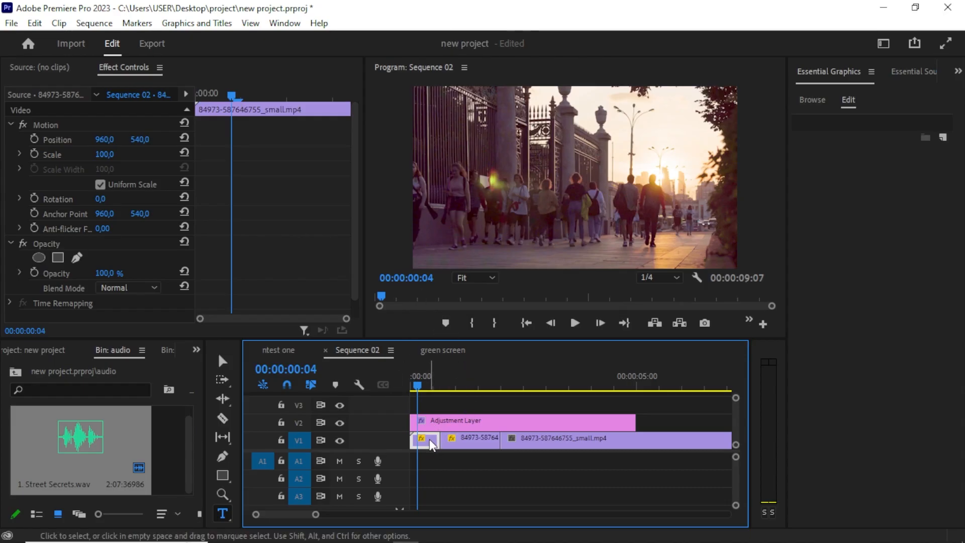
drag(229, 94, 193, 117)
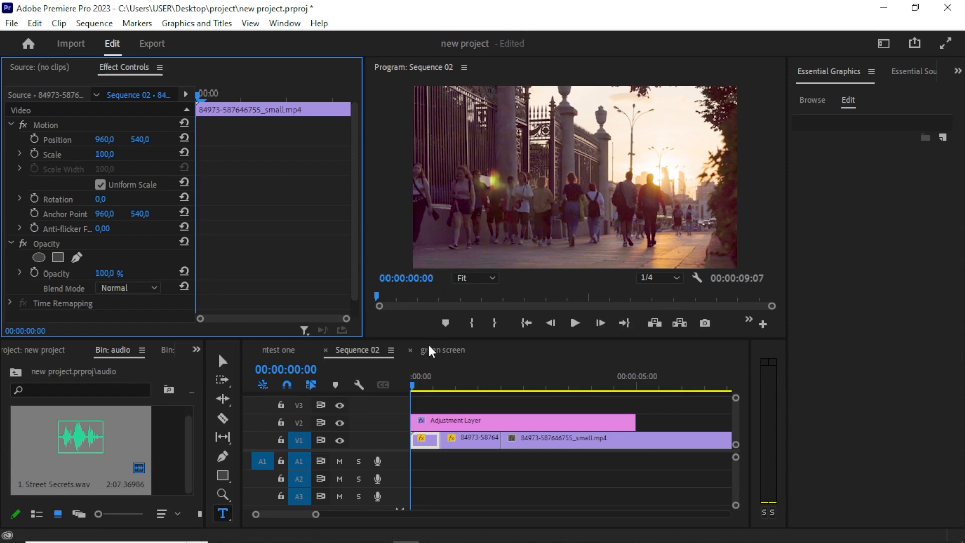
key(equal)
key(equal)
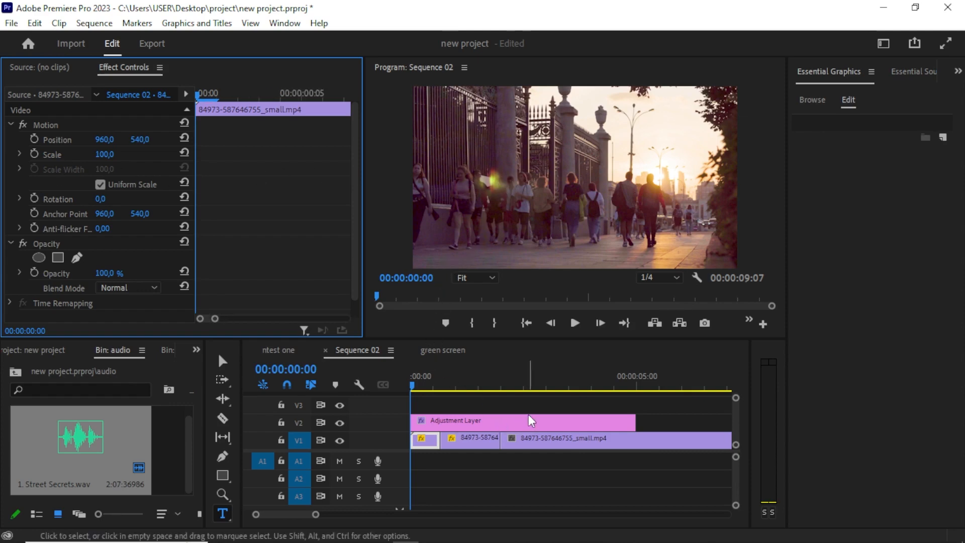
click(415, 381)
key(equal)
key(equal)
key(equal)
key(equal)
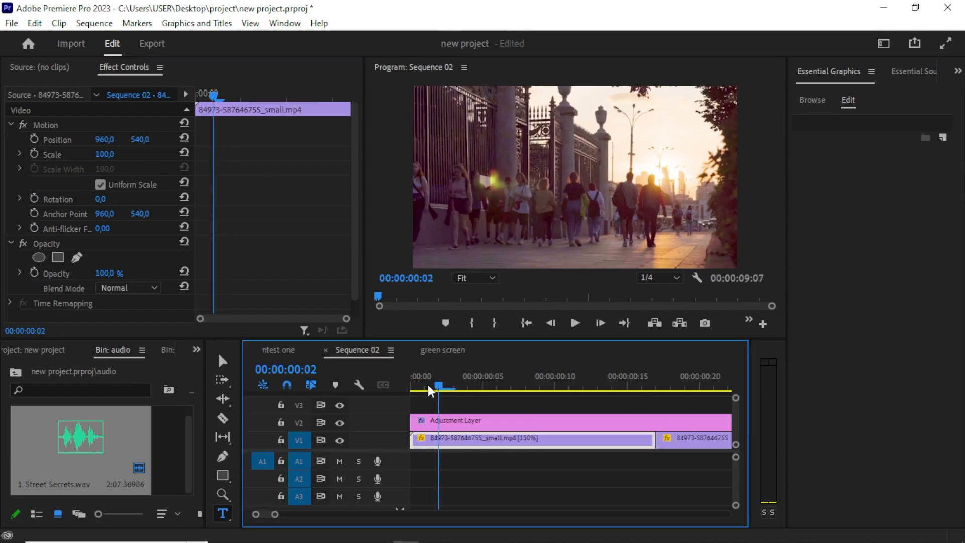
Keyframe the first clip's Scale at 100 at the start and at 136 at 10 frames.
drag(447, 378, 381, 399)
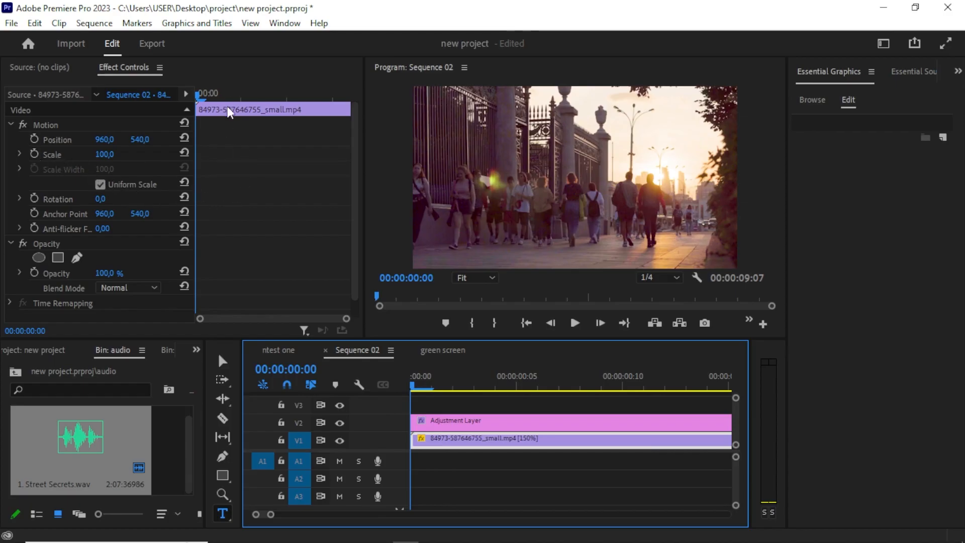
drag(220, 96, 194, 102)
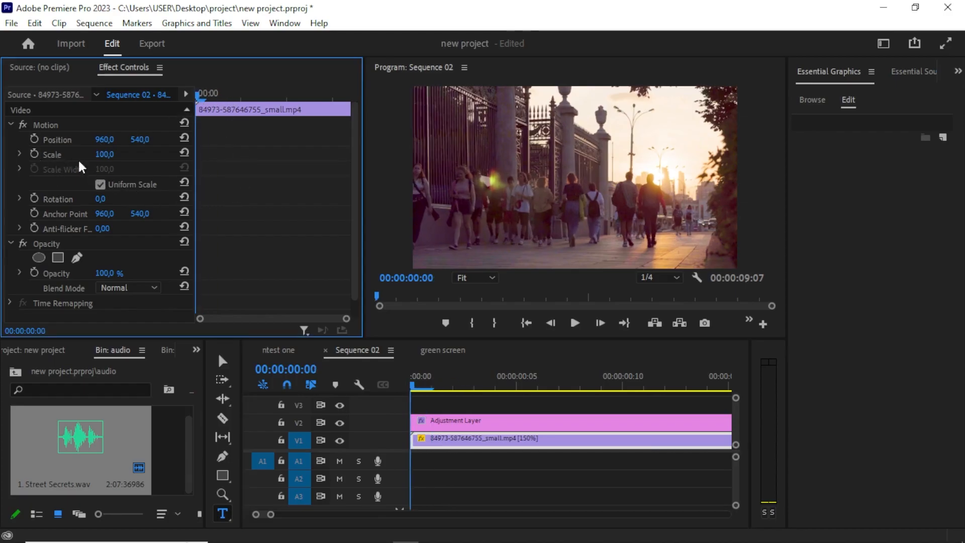
click(35, 154)
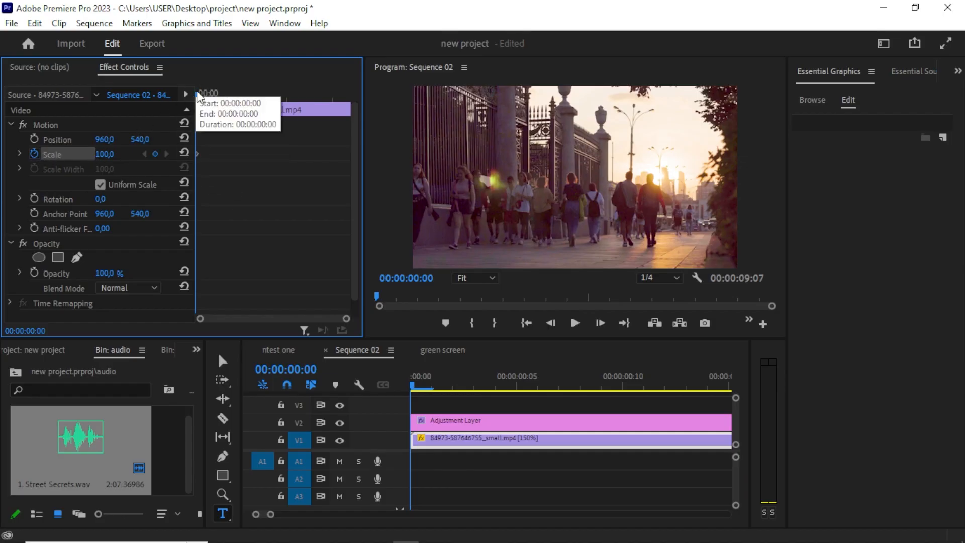
drag(200, 94, 250, 106)
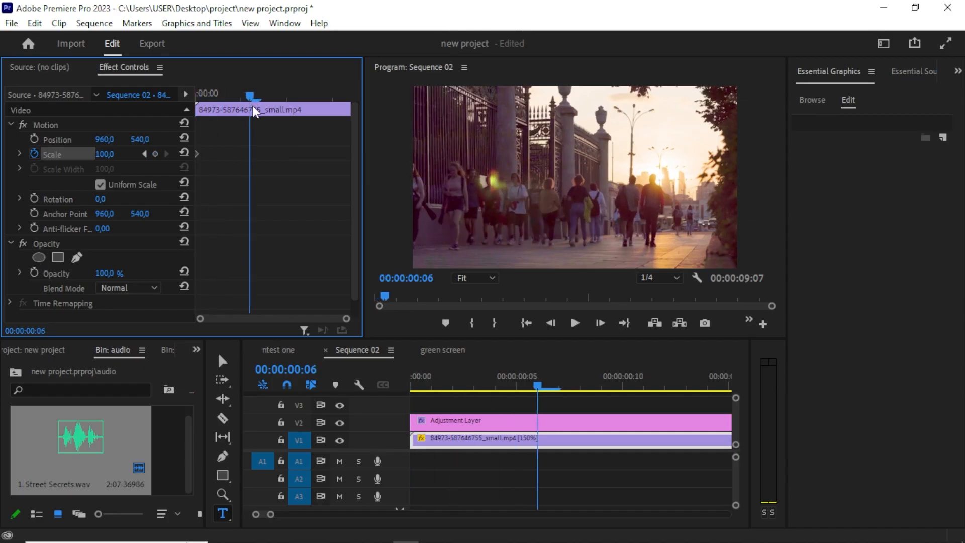
drag(253, 107, 293, 110)
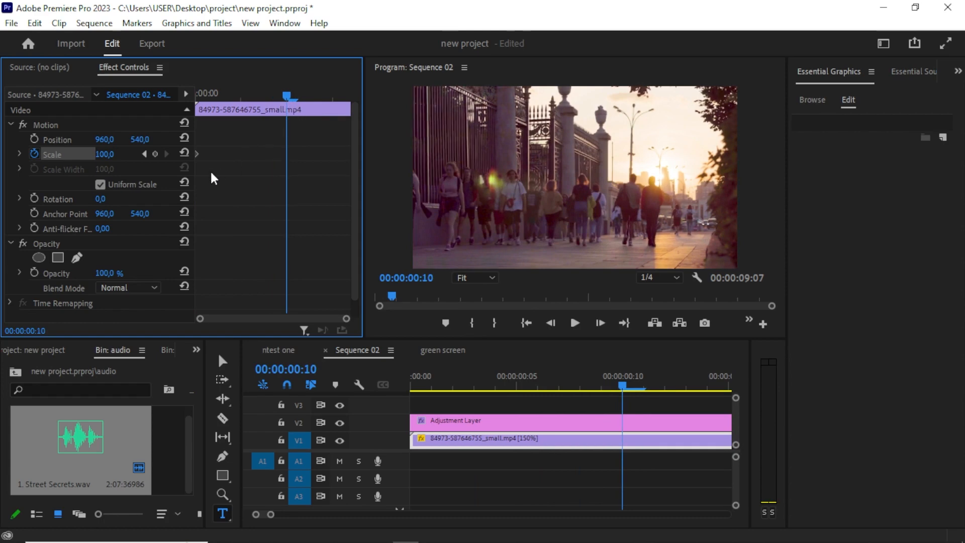
click(156, 153)
drag(103, 157, 120, 157)
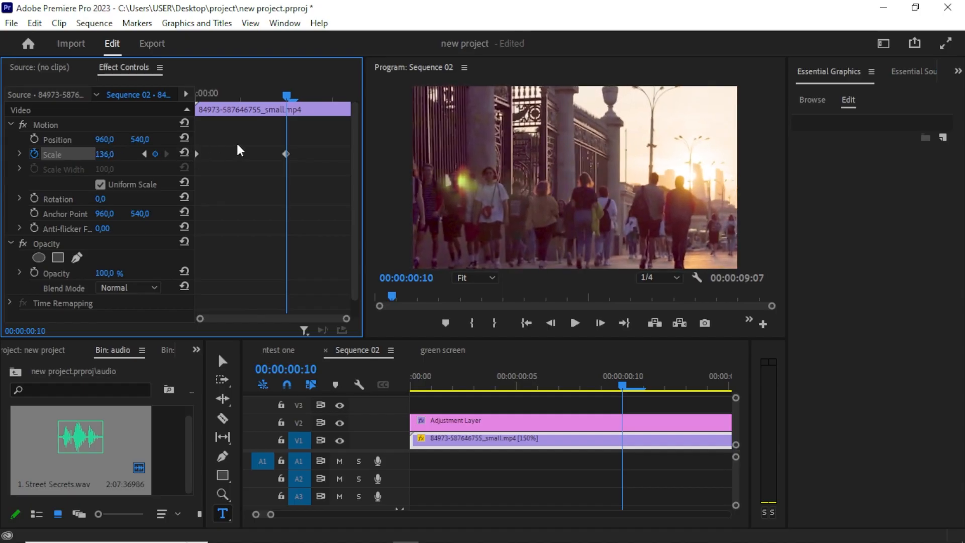
Keyframe the first clip's Position at the start and set its vertical value to 428 at 10 frames.
drag(283, 96, 191, 100)
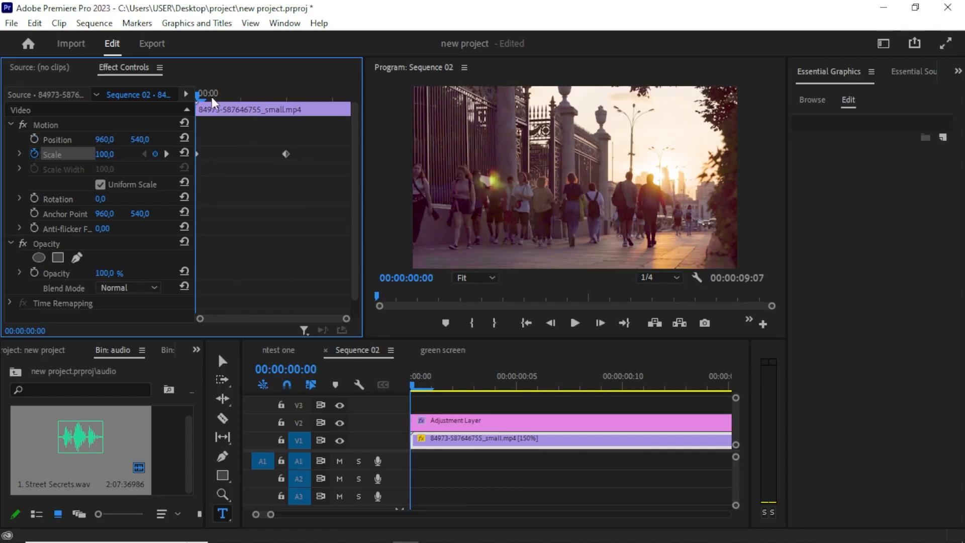
click(34, 139)
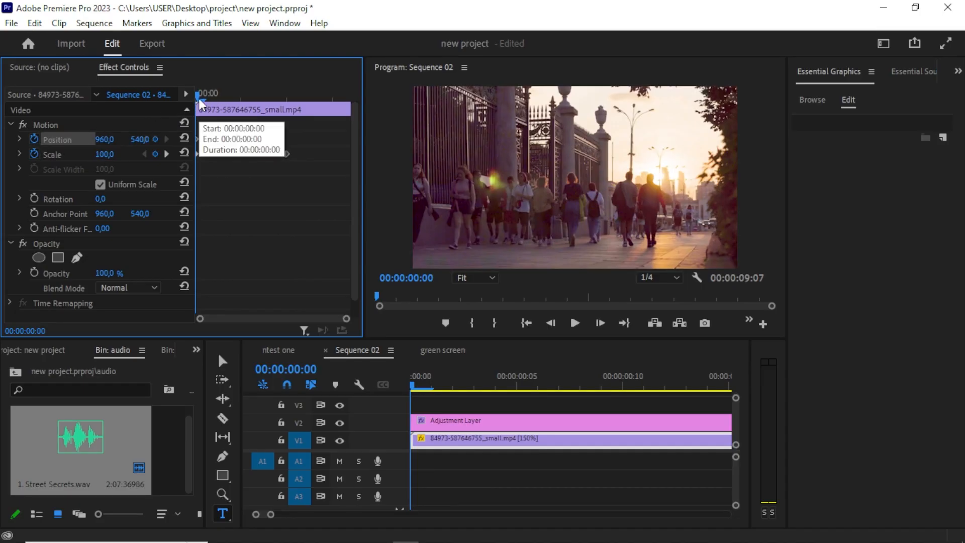
drag(198, 98, 288, 106)
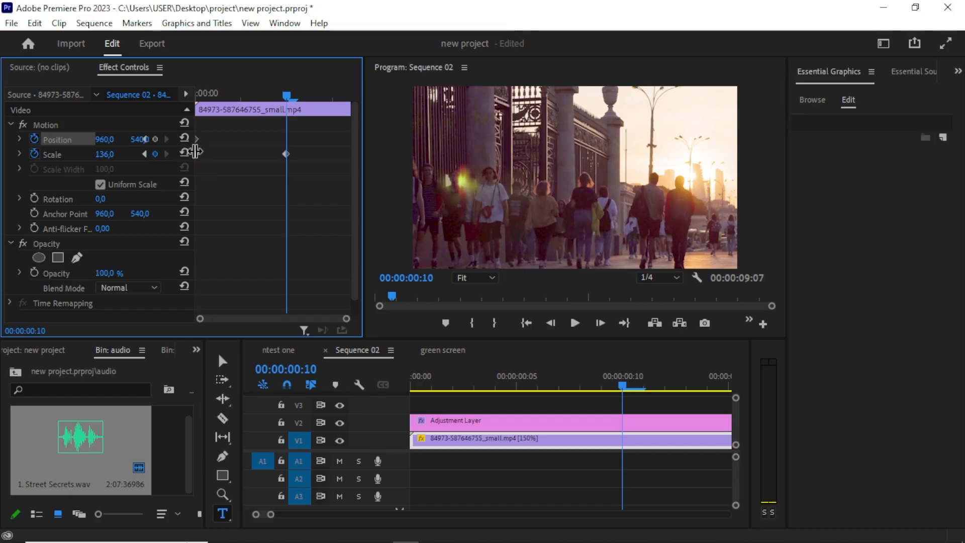
drag(197, 153, 219, 152)
drag(195, 184, 236, 182)
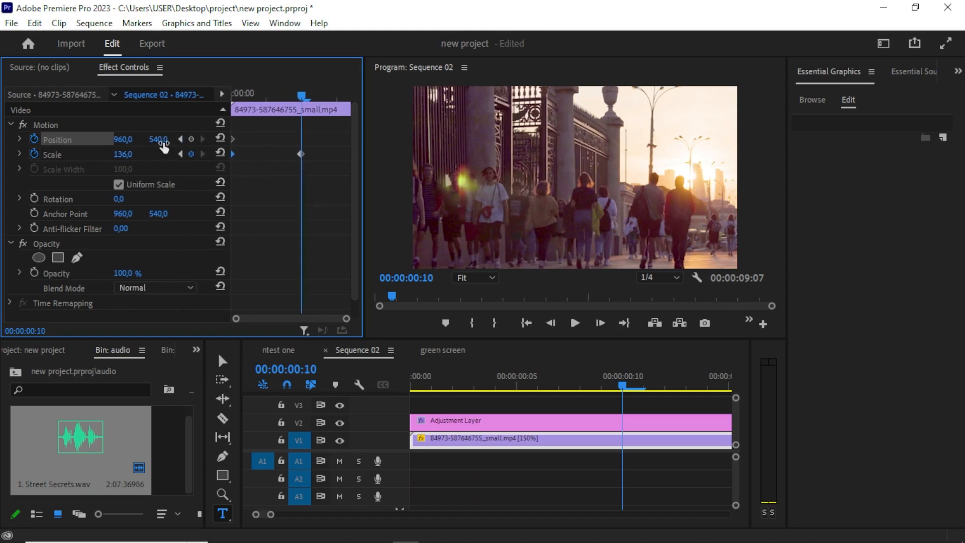
drag(157, 143, 107, 143)
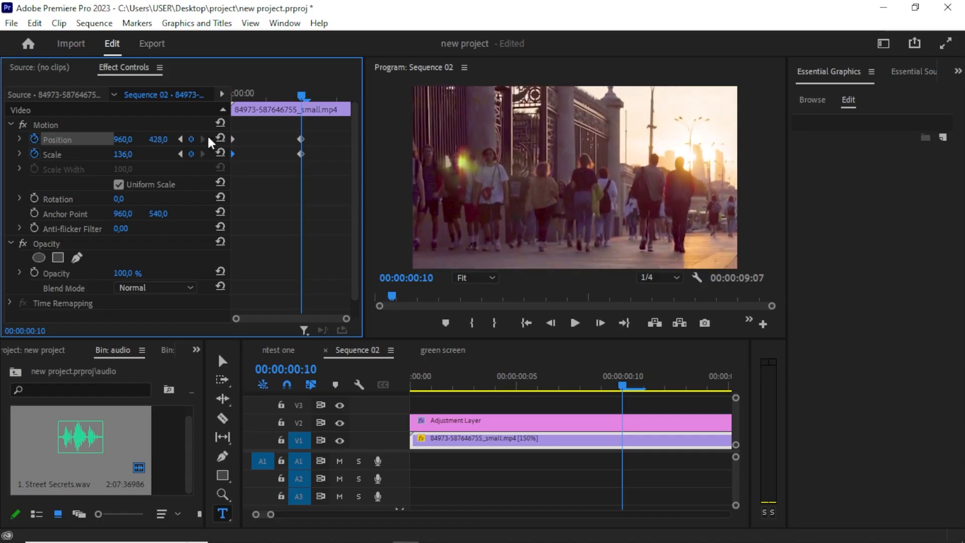
Preview the zoom animation from the start and zoom the keyframe area in.
drag(296, 98, 153, 165)
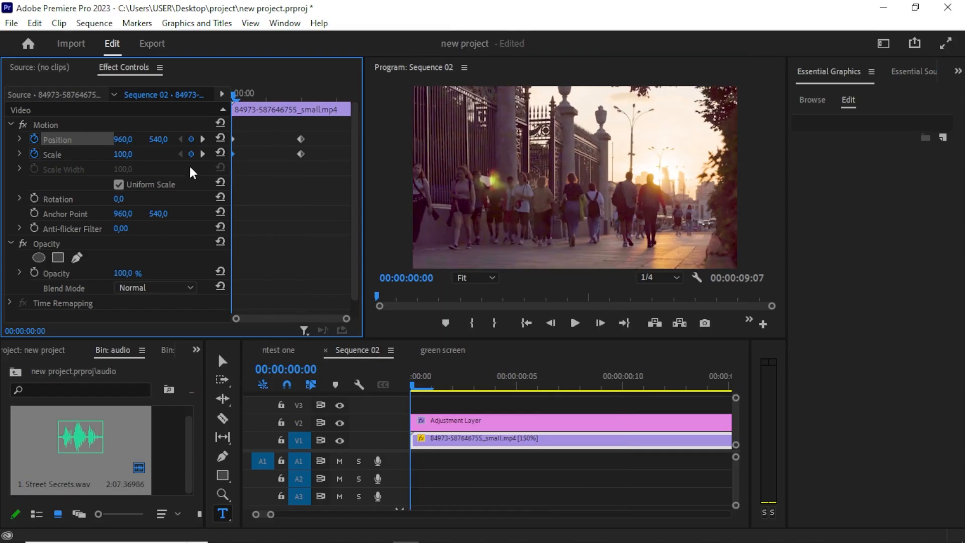
key(space)
key(space)
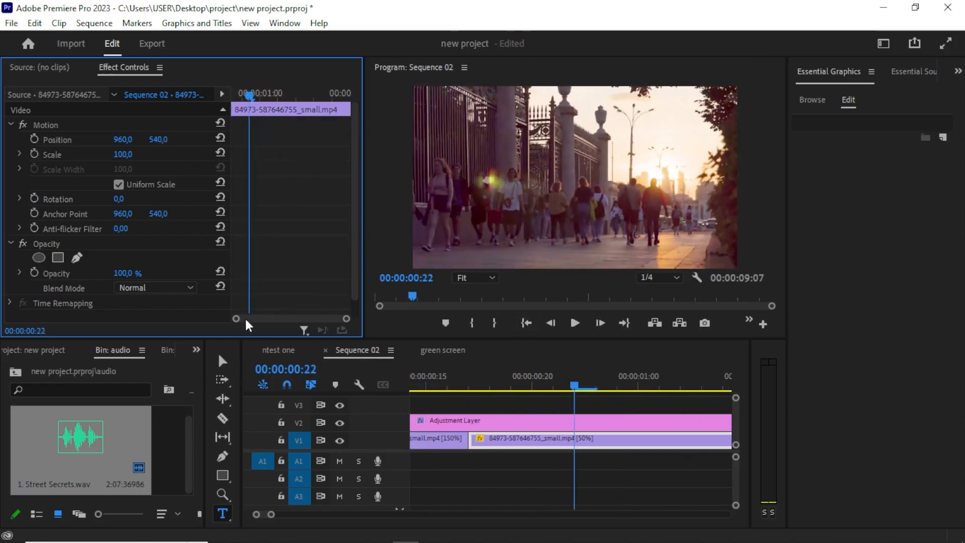
drag(248, 93, 192, 111)
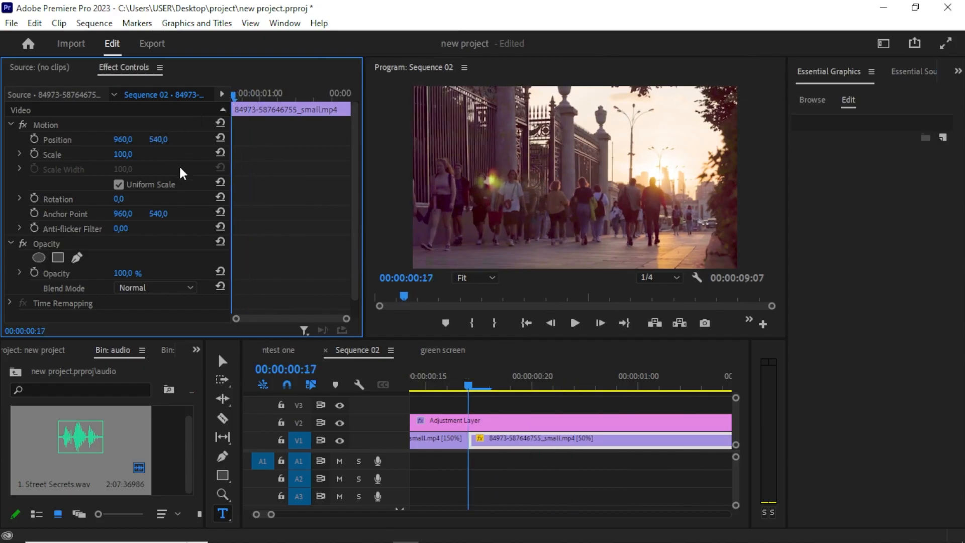
key(equal)
key(equal)
key(equal)
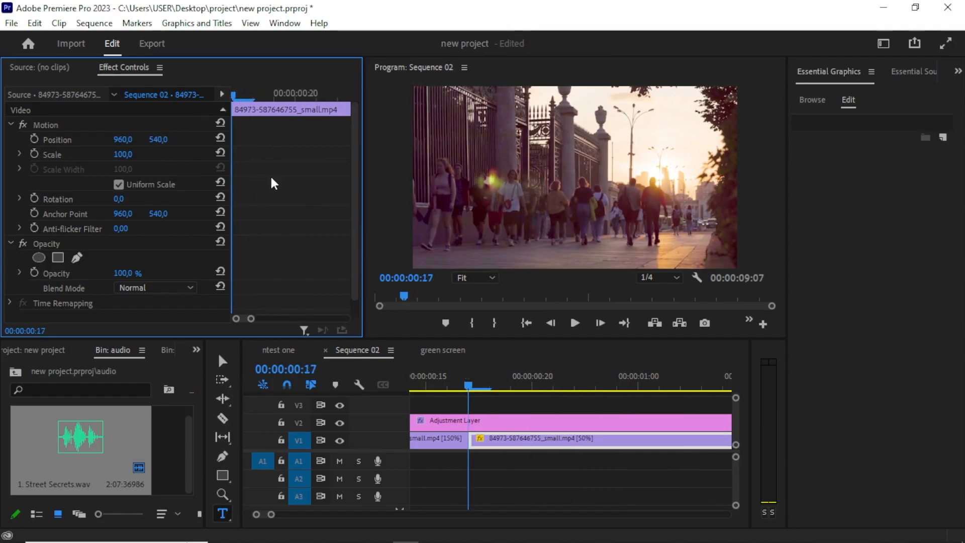
Move the first clip's Scale and Position keyframes to the end of the clip.
click(433, 437)
drag(282, 127, 307, 158)
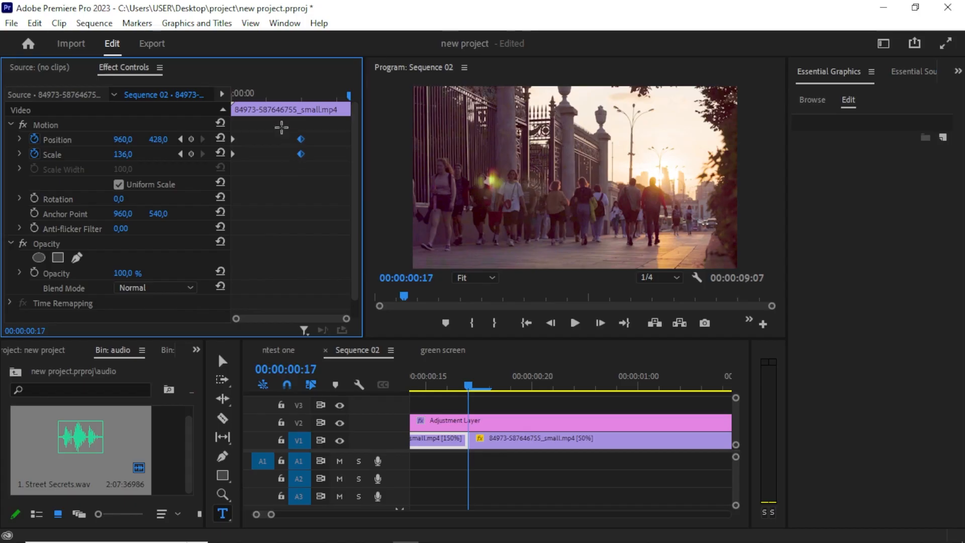
drag(300, 153, 344, 162)
Play back the start of the sequence to review the zoom animation.
drag(472, 383, 367, 405)
key(space)
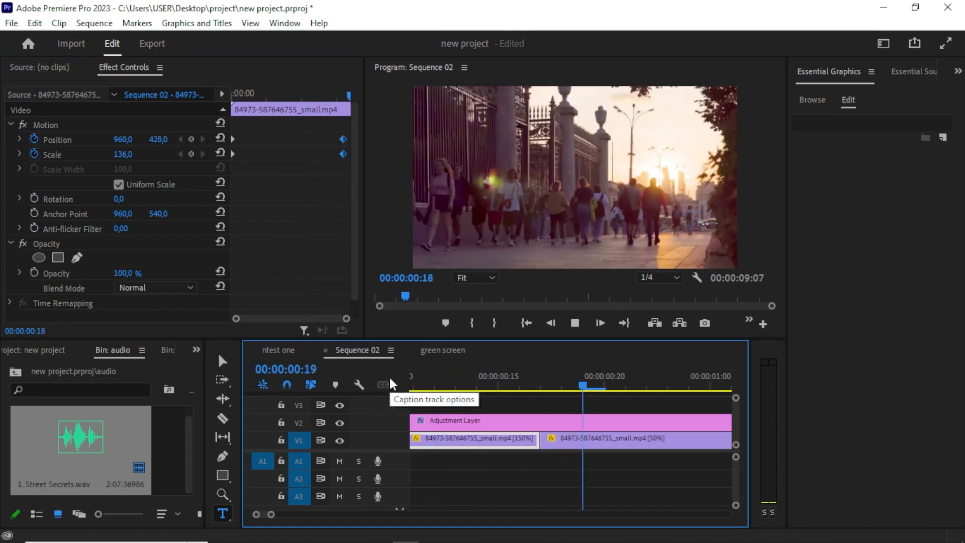
key(space)
click(431, 390)
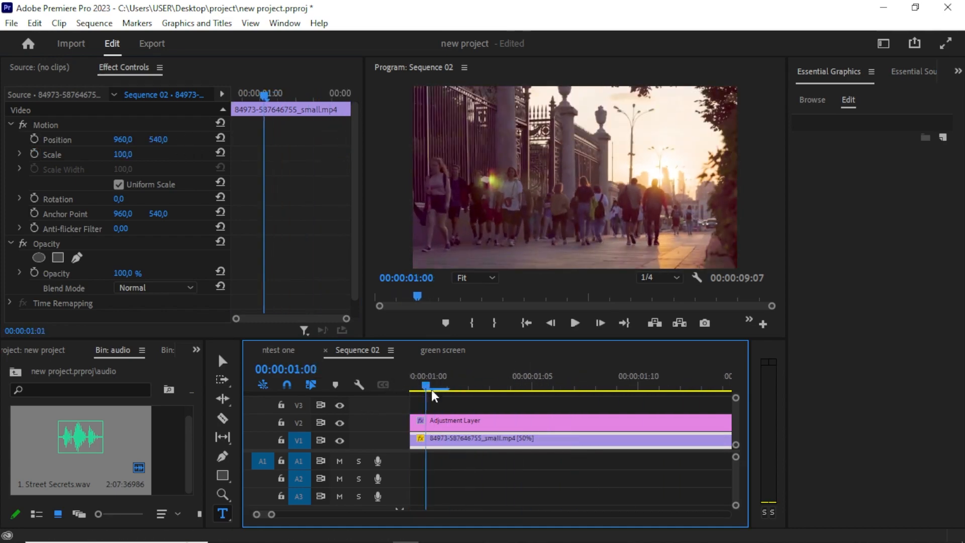
drag(431, 390, 304, 444)
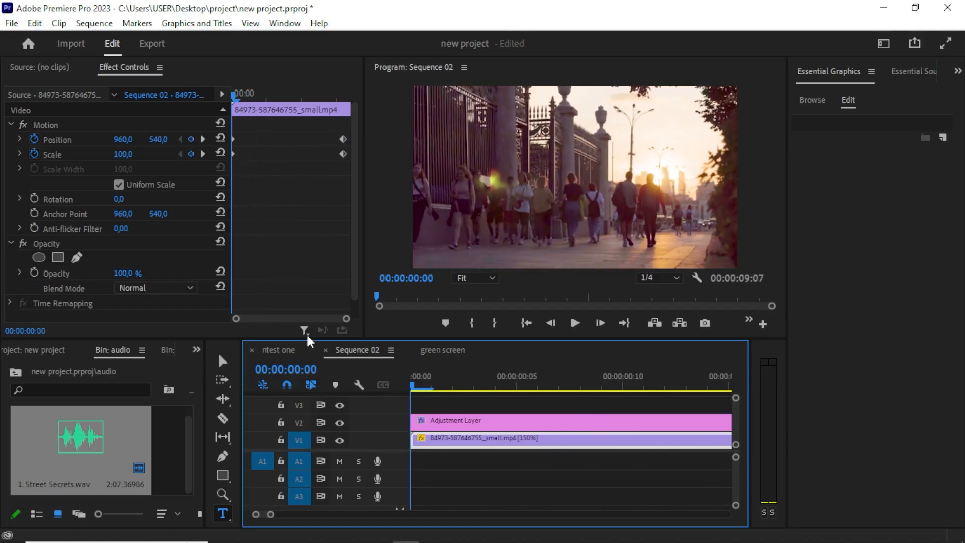
click(350, 328)
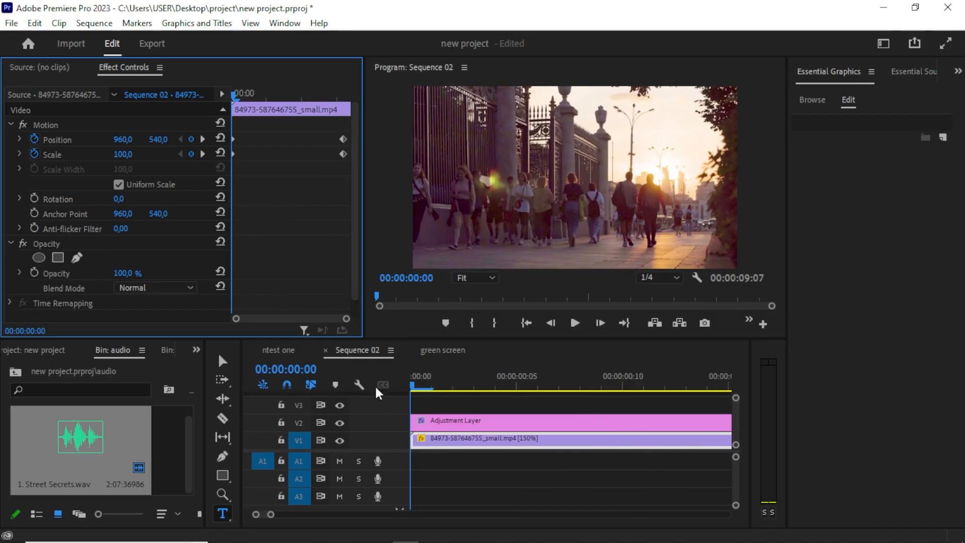
drag(272, 512, 306, 513)
key(space)
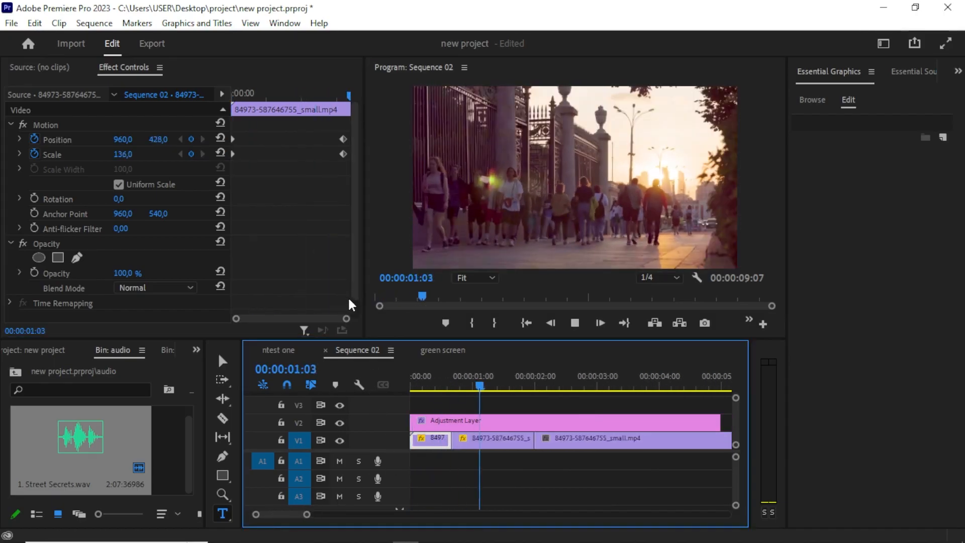
key(space)
key(Home)
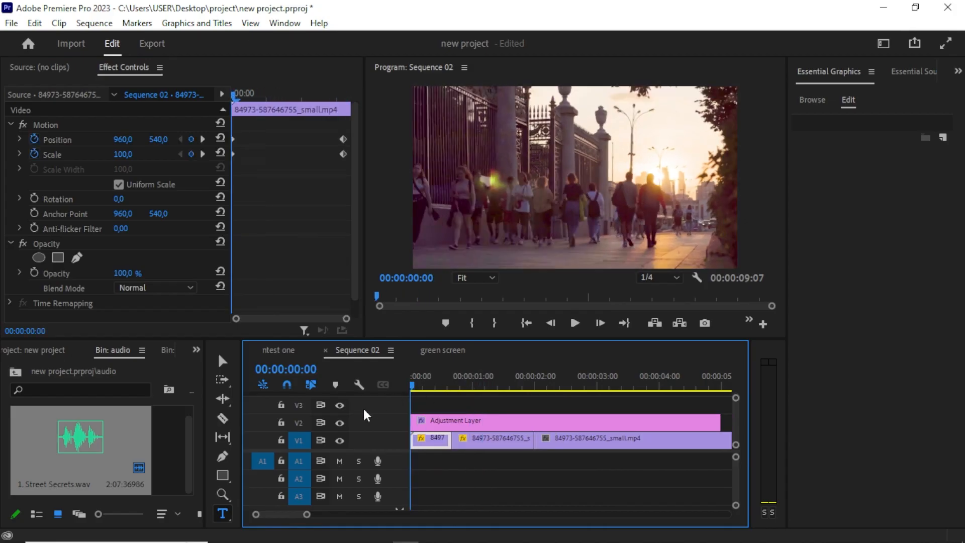
Add a text title reading che at 9 frames in the program monitor.
drag(421, 413, 457, 414)
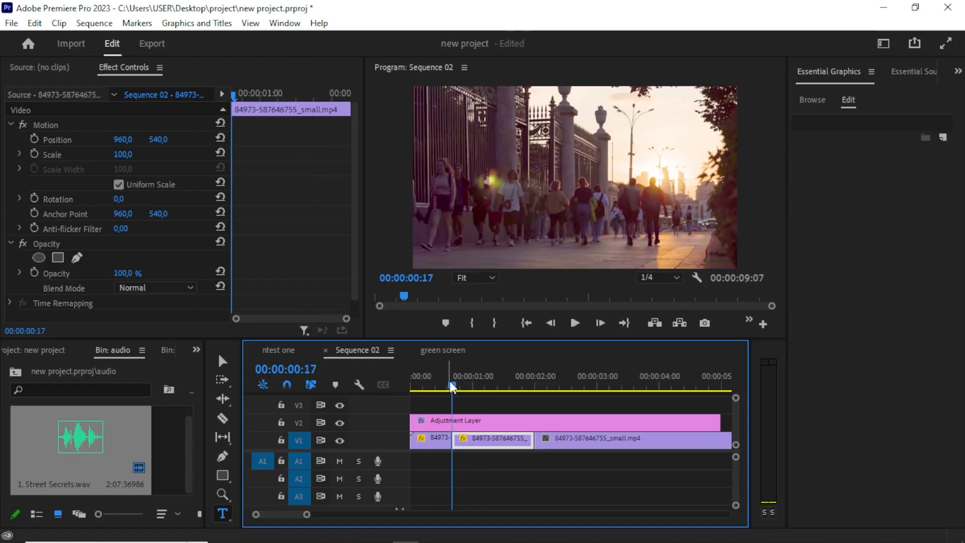
drag(452, 386, 433, 401)
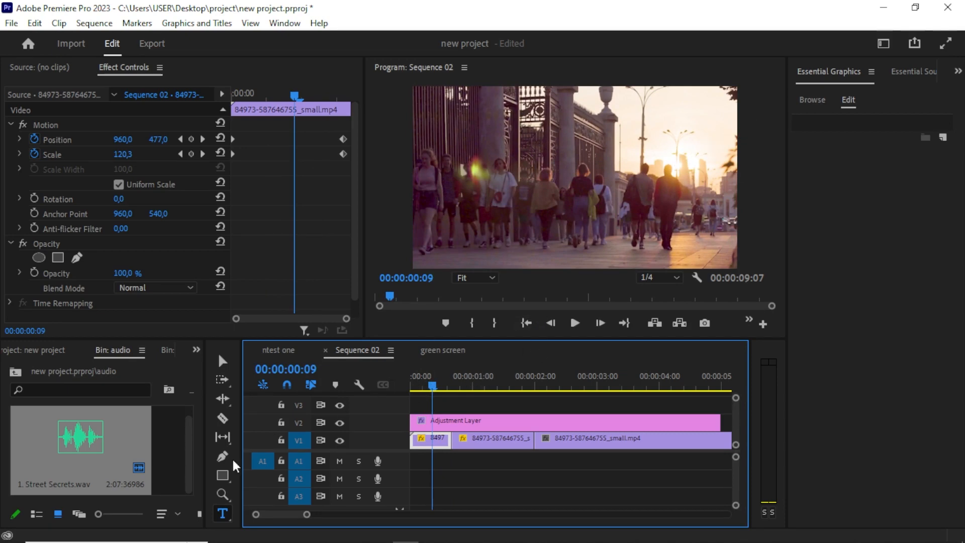
click(221, 513)
click(494, 236)
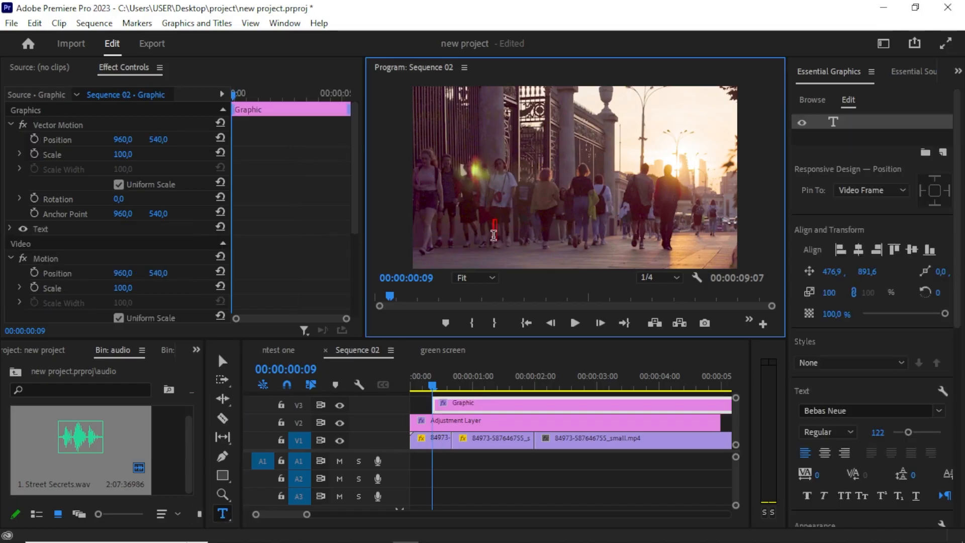
text(che)
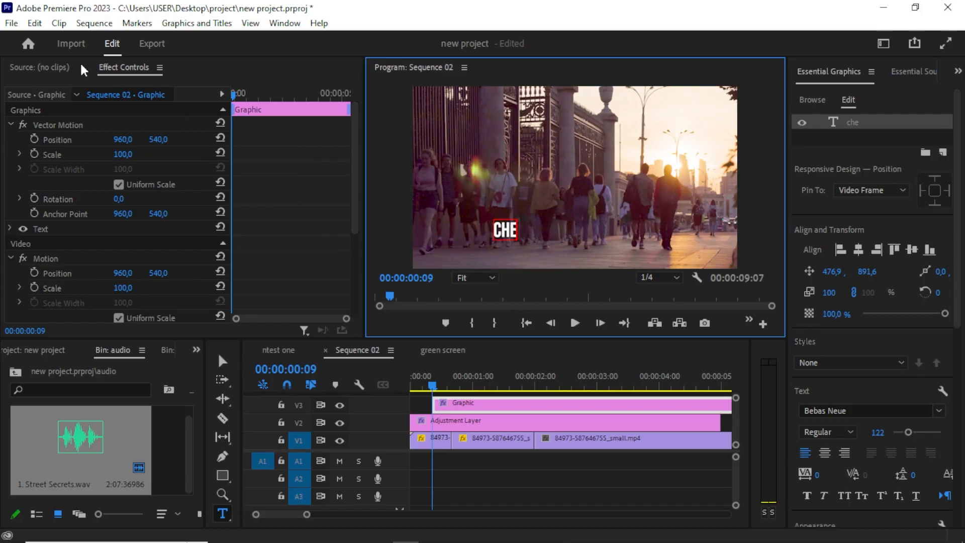
Move the che title clip to the sequence start and keyframe its Position with X at 310.
click(222, 360)
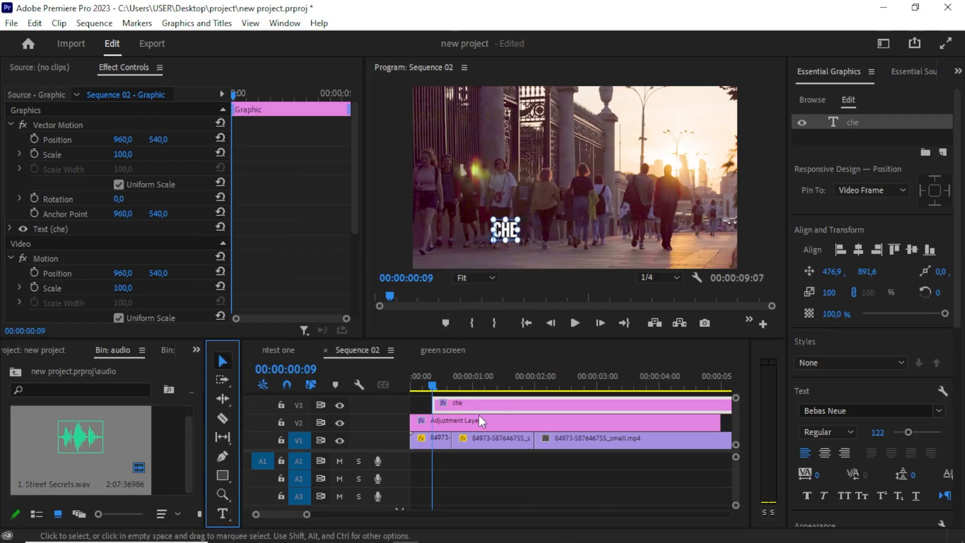
drag(475, 407, 376, 404)
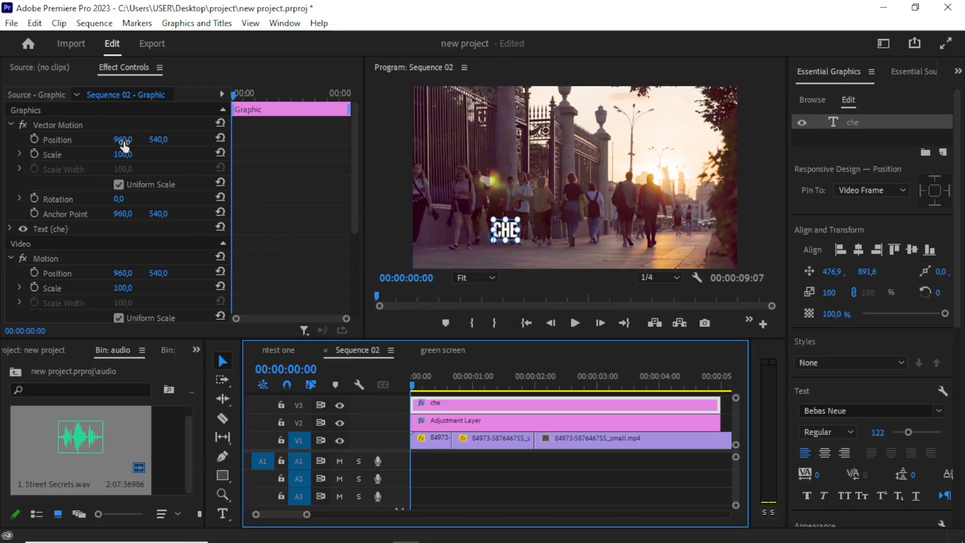
drag(124, 139, 24, 140)
click(34, 139)
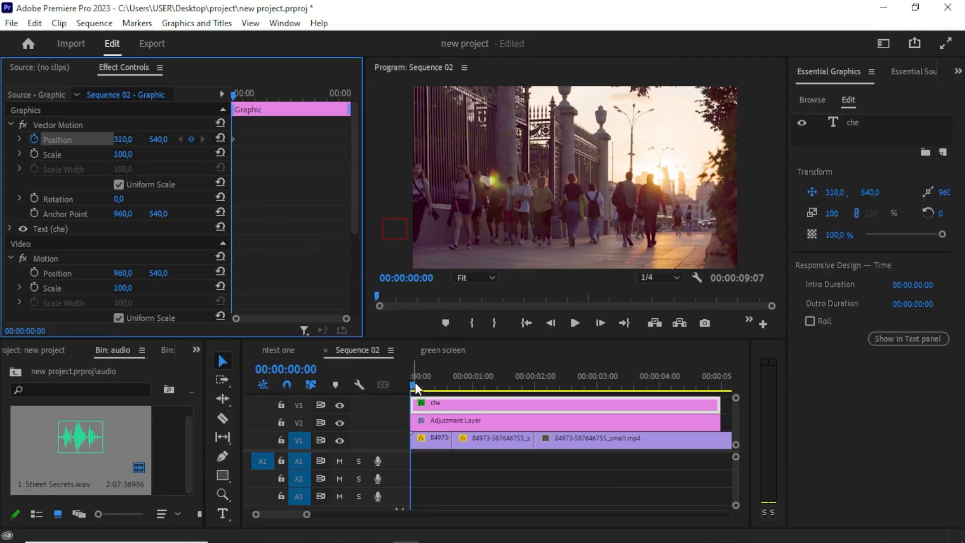
Add a second Position keyframe for the title at 2 seconds.
drag(415, 389, 538, 388)
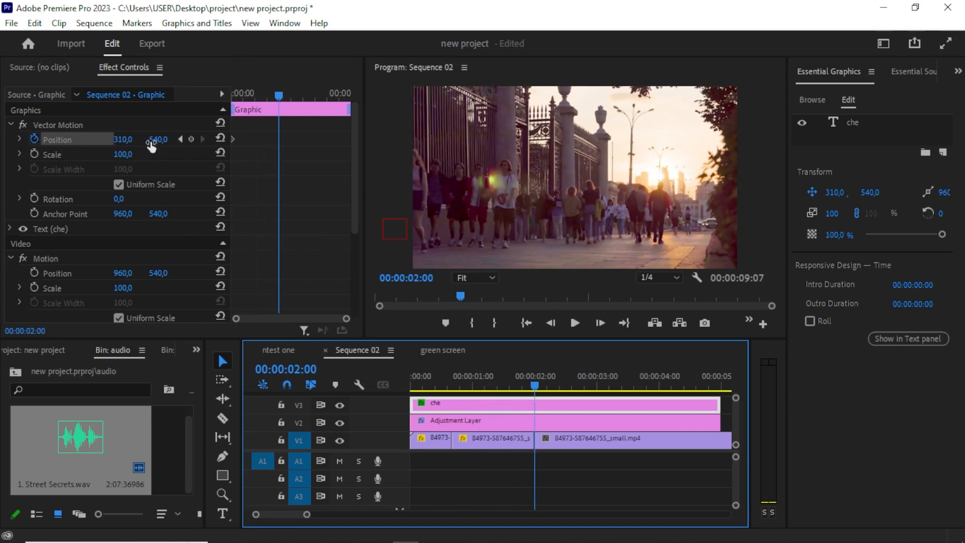
click(191, 139)
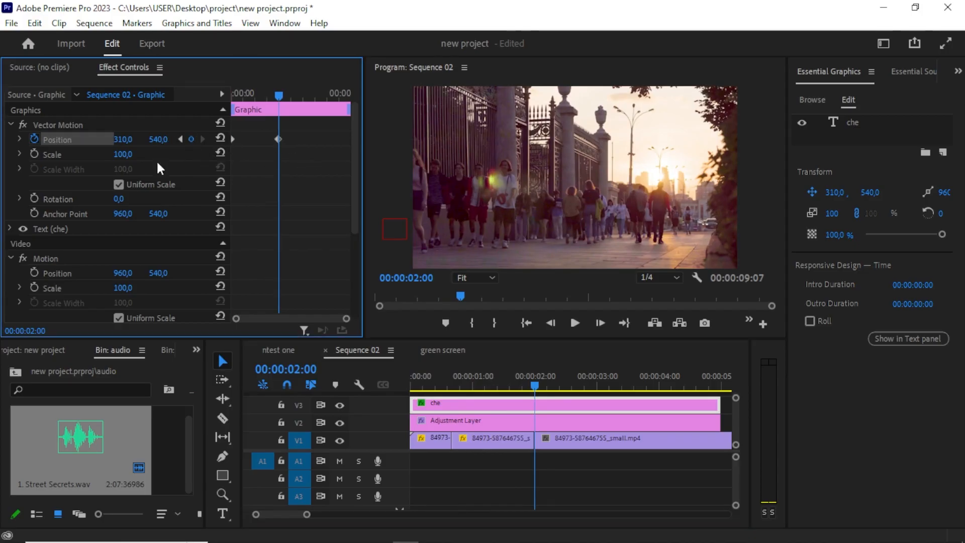
Set the title's Position X to 1358 at the 2-second keyframe and play back the slide-in.
drag(122, 140, 650, 140)
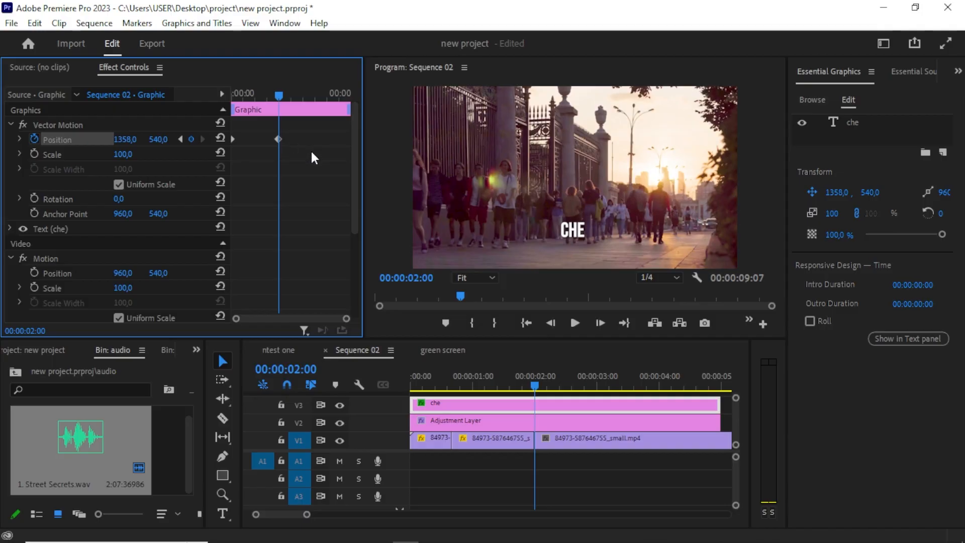
drag(282, 92, 232, 96)
key(space)
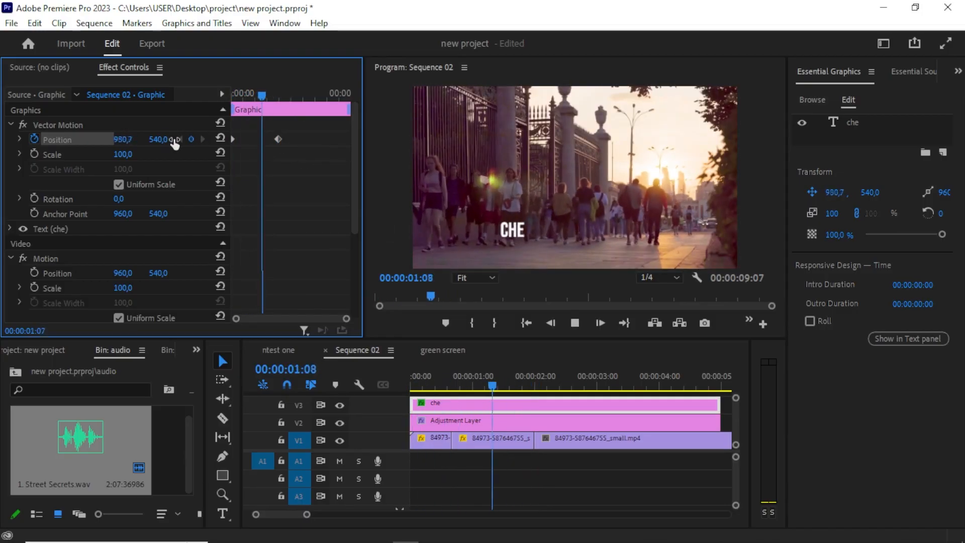
key(space)
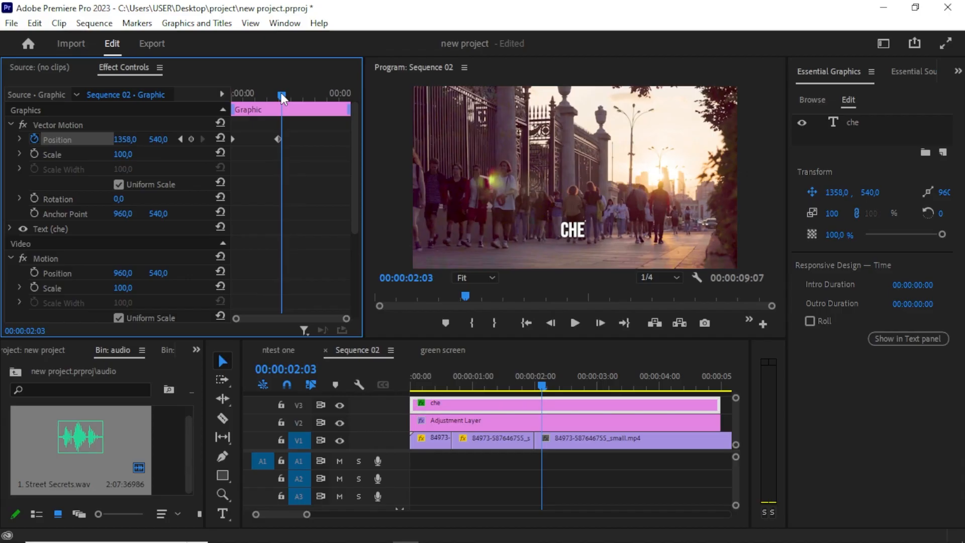
Select the title's Position keyframes and set their temporal interpolation to Ease In.
drag(281, 93, 272, 100)
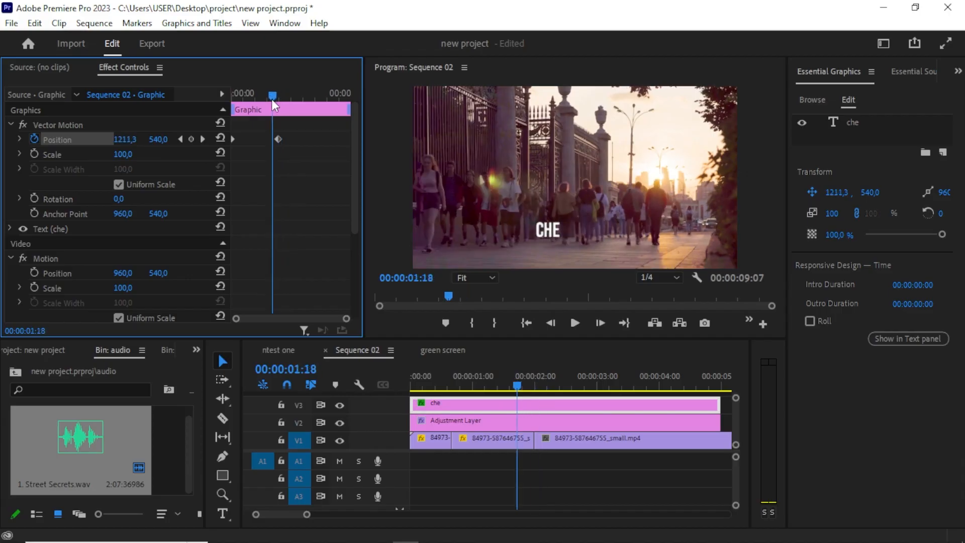
drag(301, 177, 212, 130)
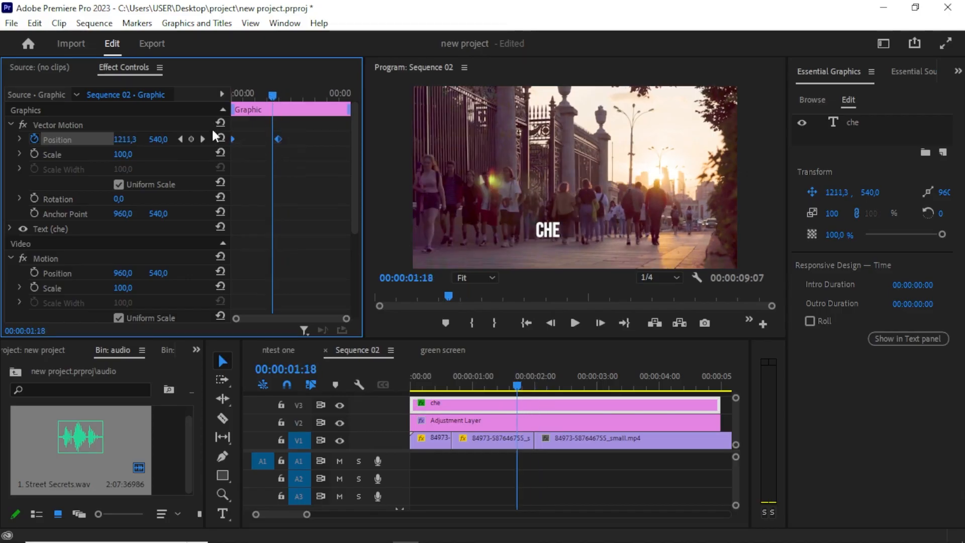
right_click(277, 139)
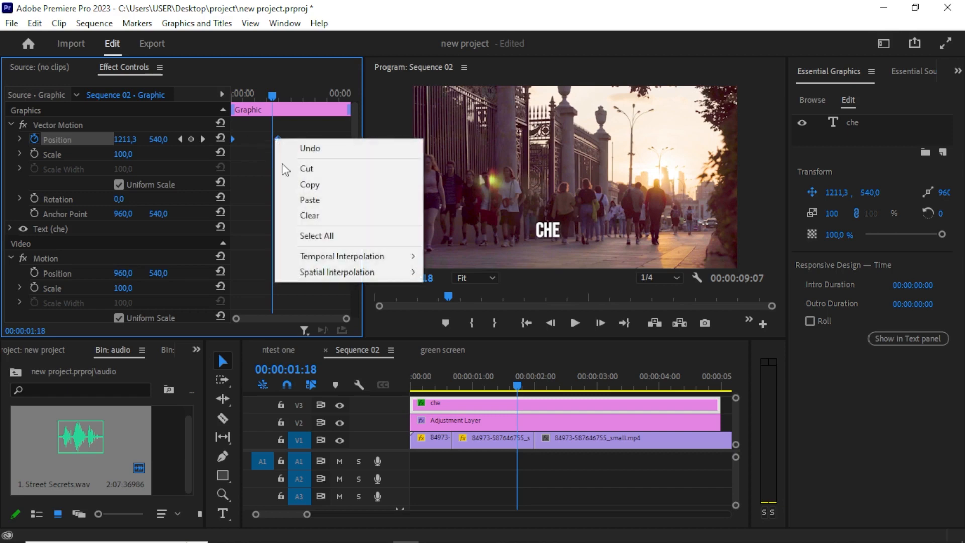
mouse_move(347, 257)
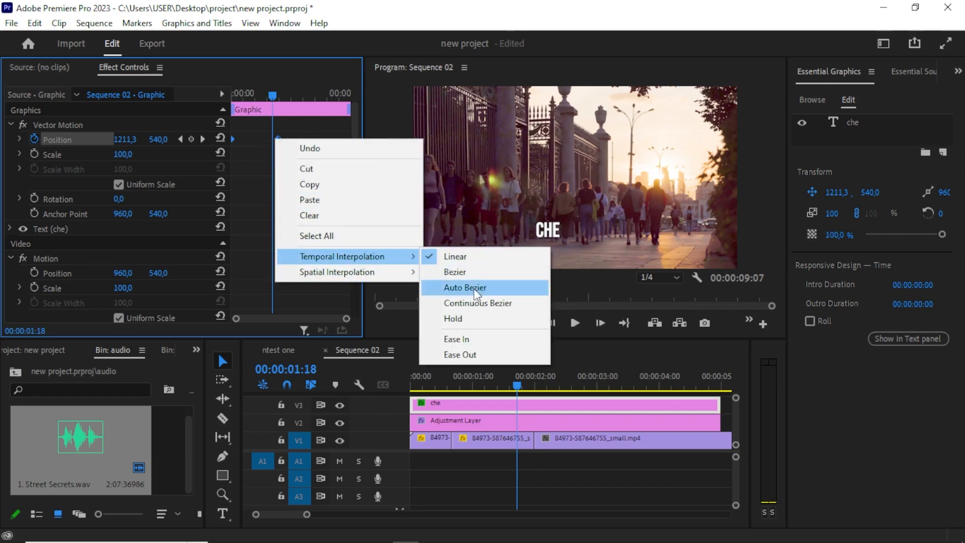
click(466, 338)
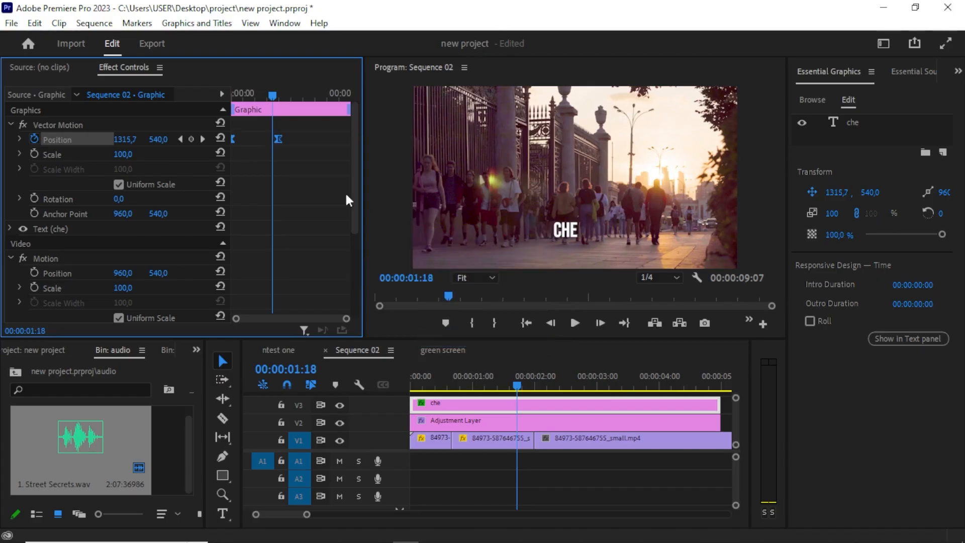
Select the title's Position keyframes again and set their temporal interpolation to Ease Out.
drag(302, 158, 226, 133)
right_click(277, 141)
mouse_move(375, 262)
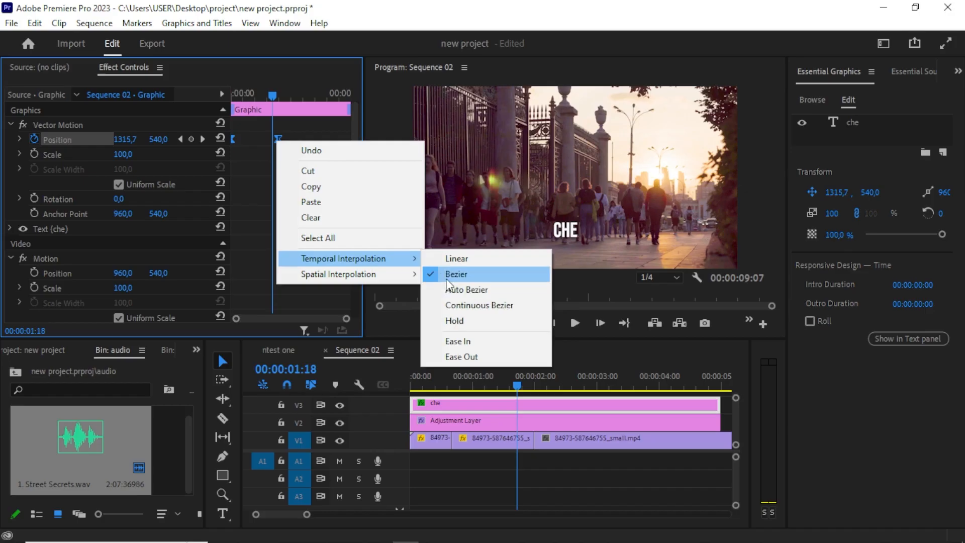
click(466, 357)
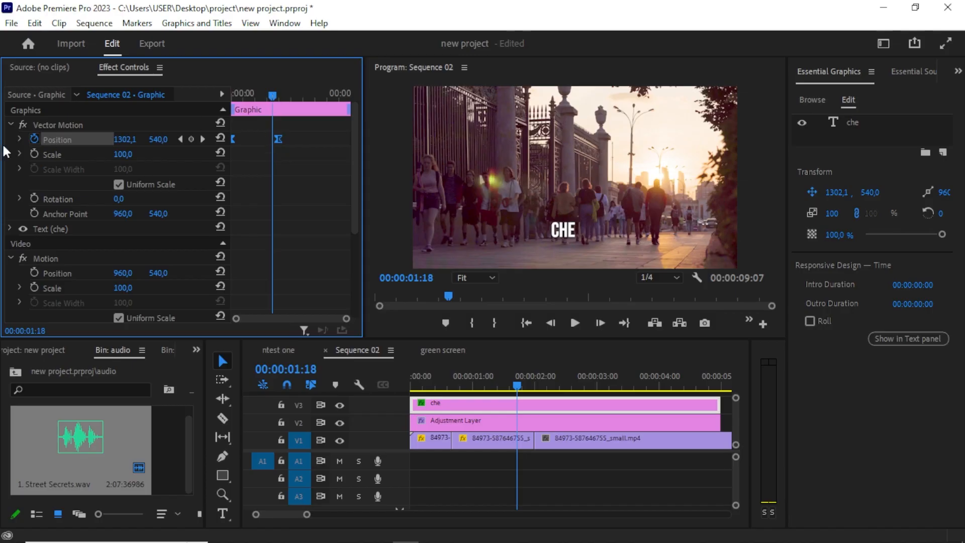
Open the Position velocity graph, reshape the easing curve by pulling its handle, and play back the animation.
click(20, 140)
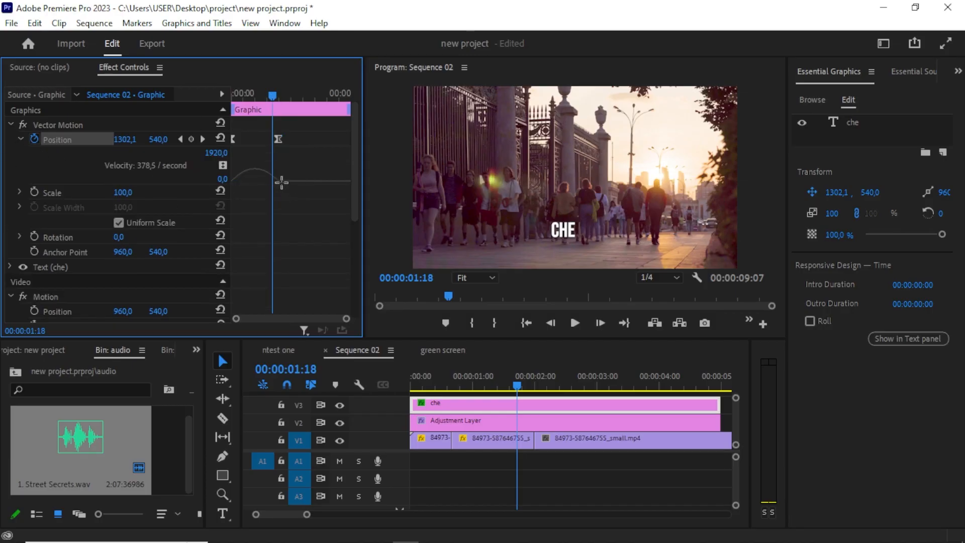
drag(272, 186, 254, 188)
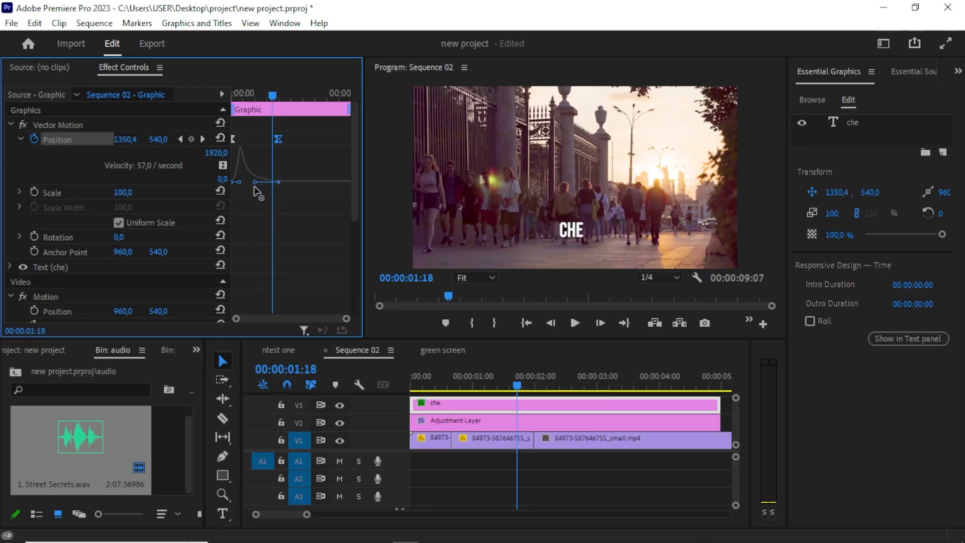
drag(272, 94, 166, 160)
key(space)
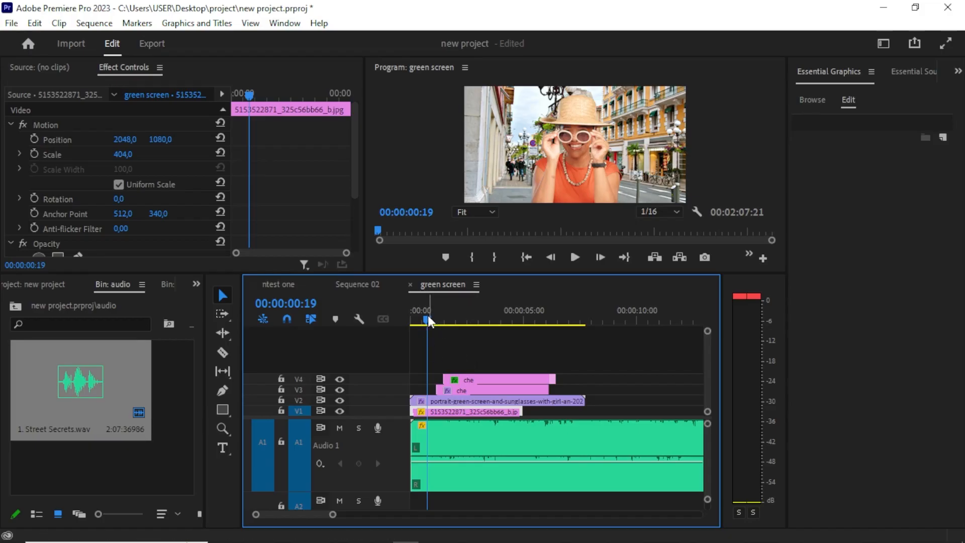
In the green screen sequence, remap the Street Secrets clip's audio channels so only the right source channel feeds the right channel.
drag(427, 317, 439, 319)
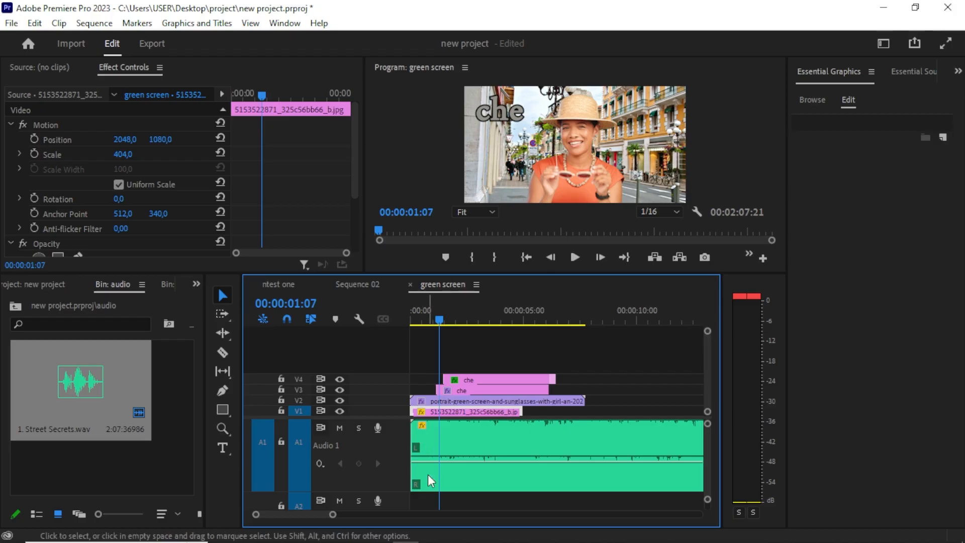
right_click(470, 441)
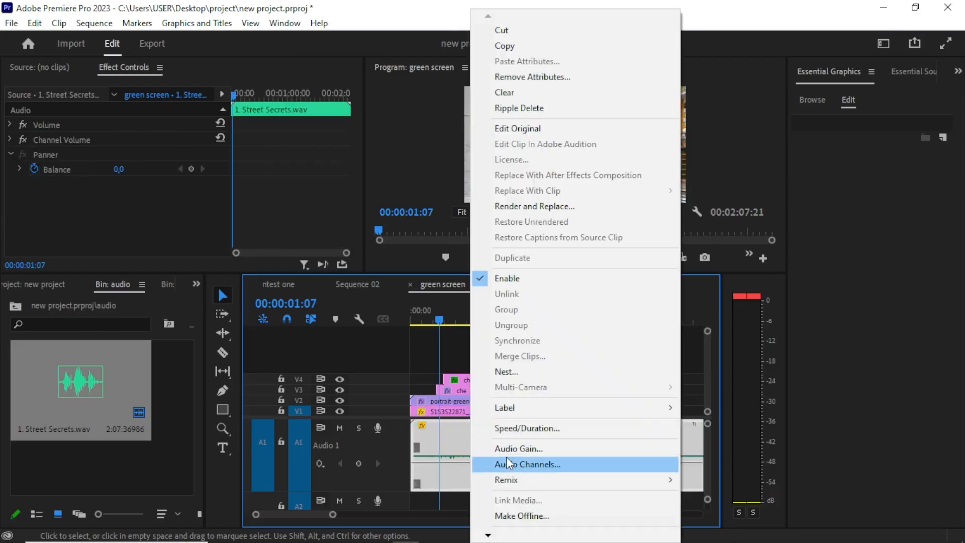
click(507, 463)
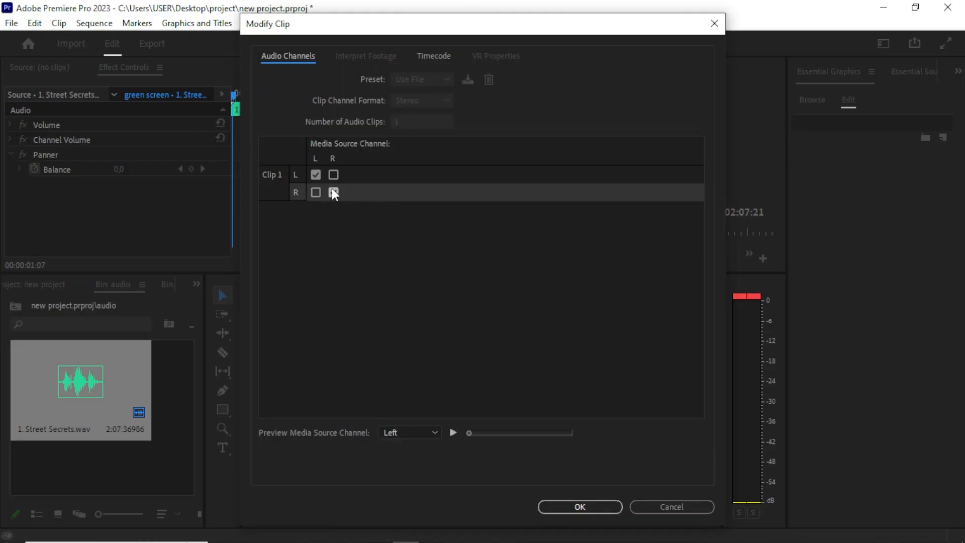
click(316, 175)
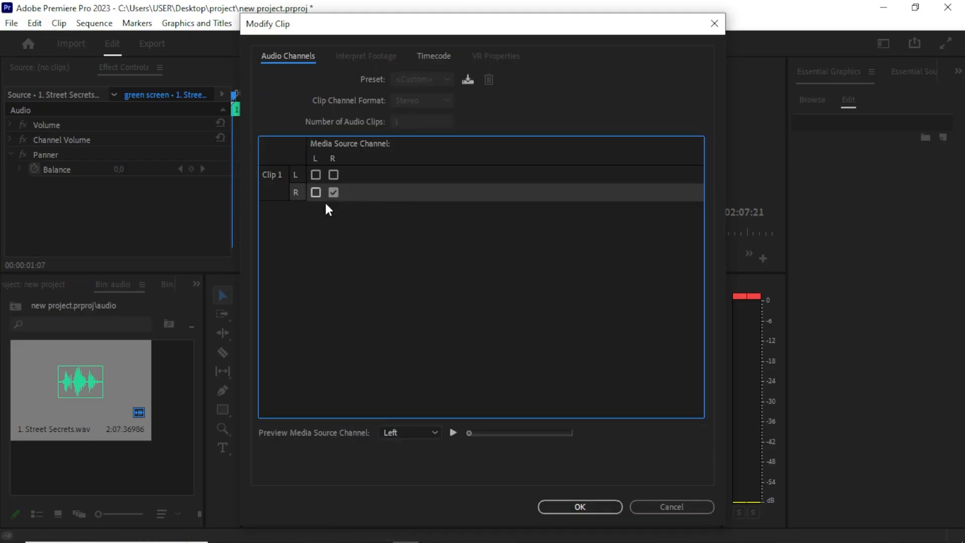
click(592, 507)
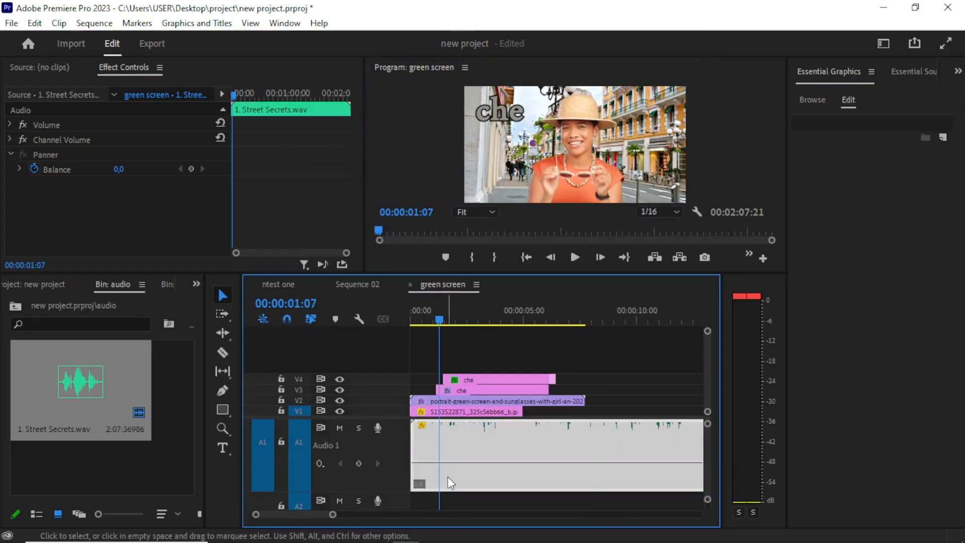
Reopen the Street Secrets clip's audio channels and also map the left source channel to the left channel.
click(422, 319)
drag(422, 320, 412, 332)
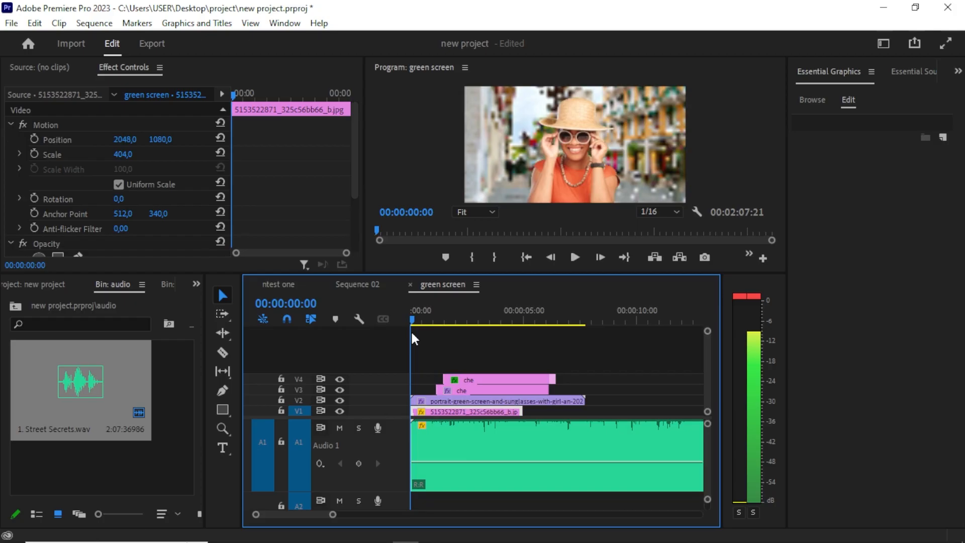
drag(412, 333, 425, 337)
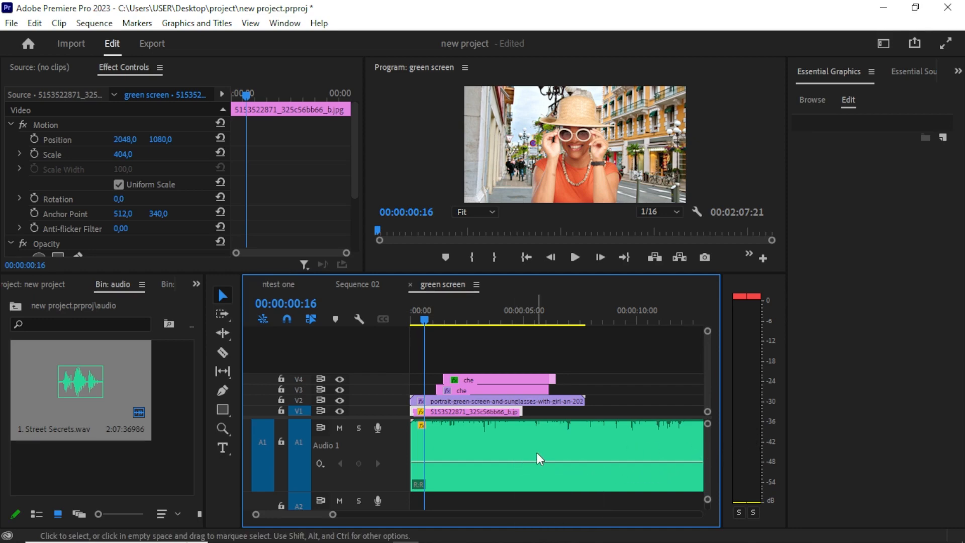
right_click(505, 444)
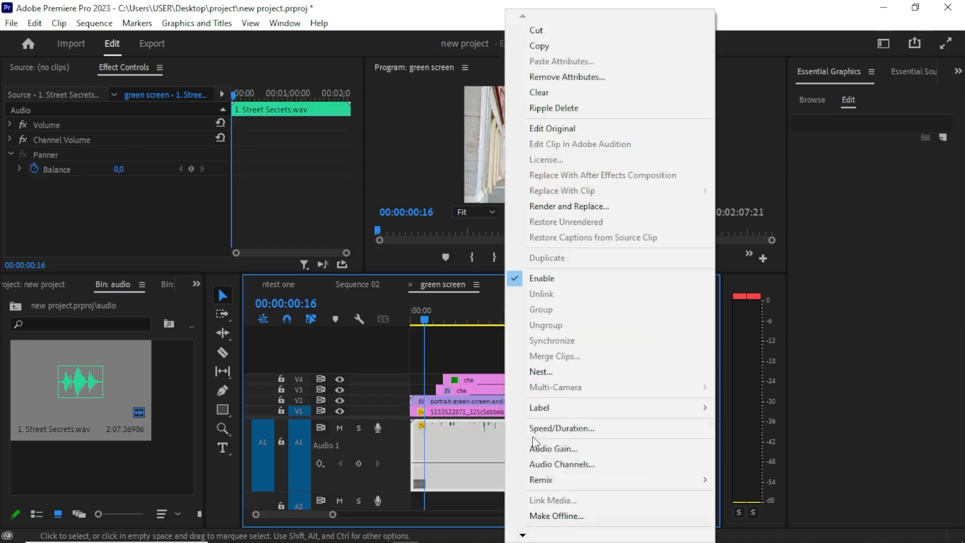
click(567, 459)
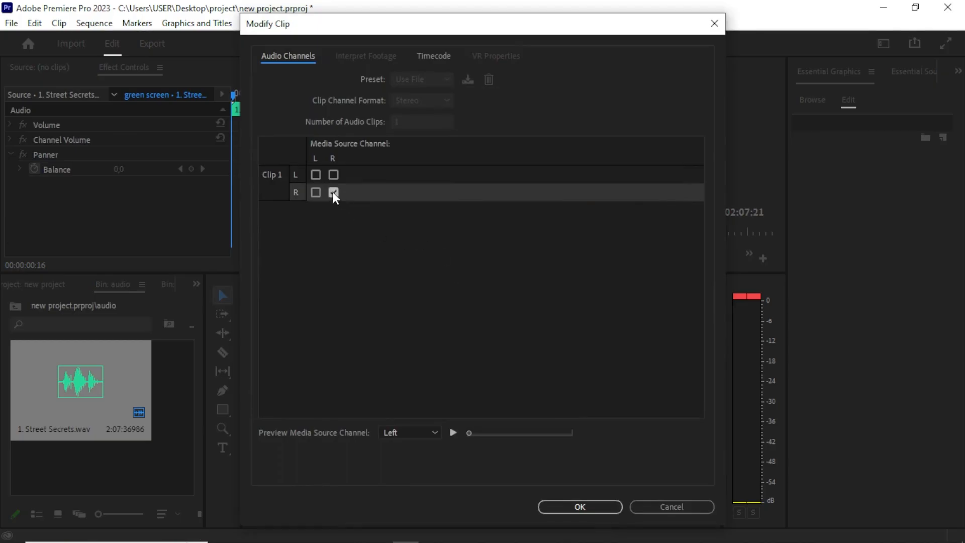
click(316, 175)
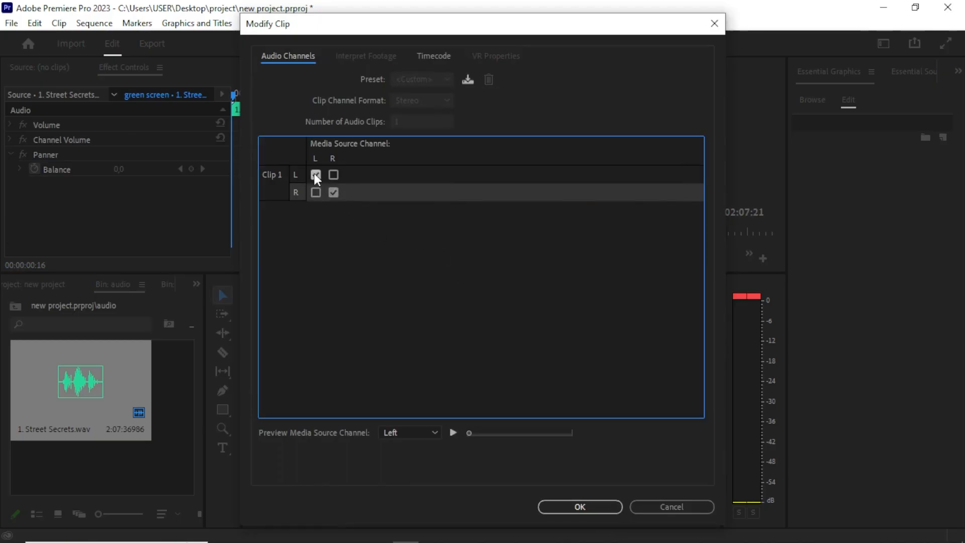
click(576, 508)
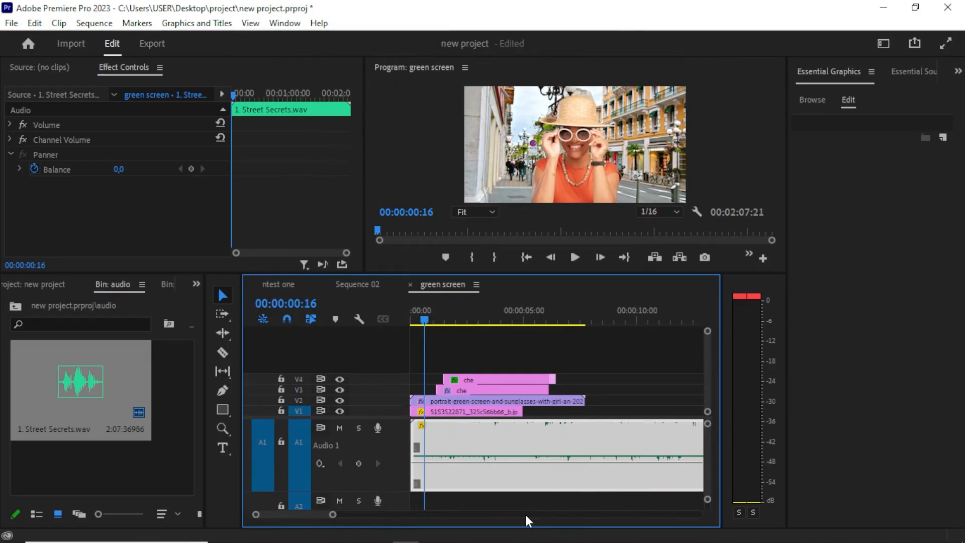
click(523, 500)
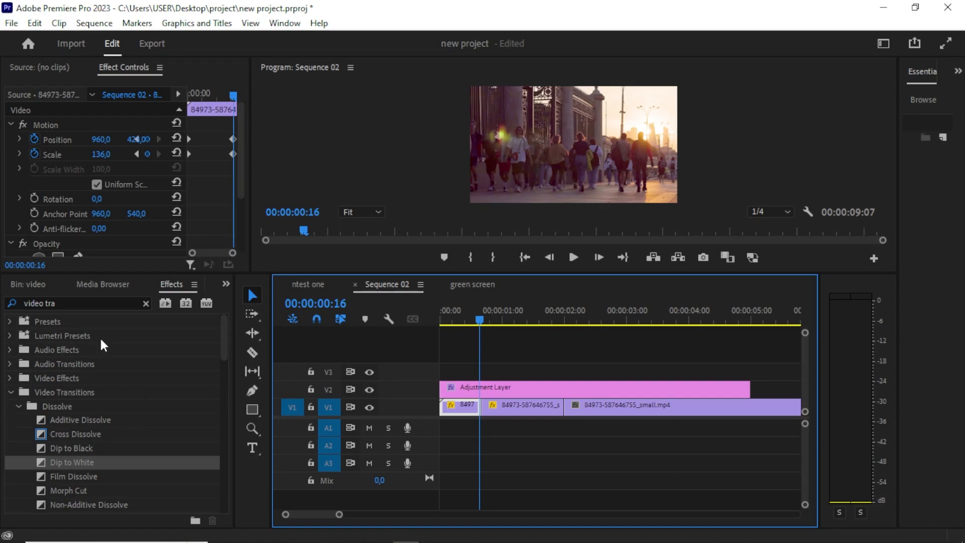
In Sequence 02, apply the Dip to Black dissolve transition to the cut between the first two video clips.
click(145, 303)
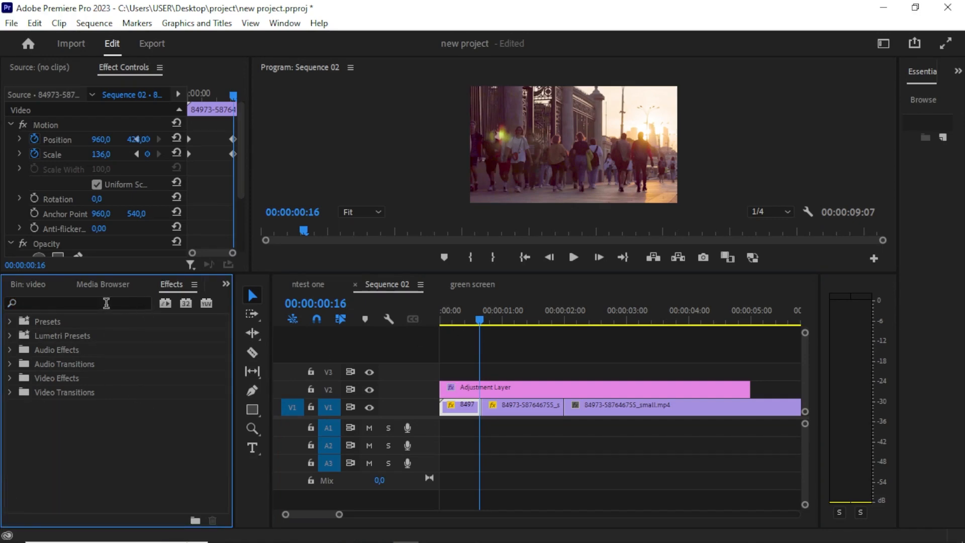
click(80, 304)
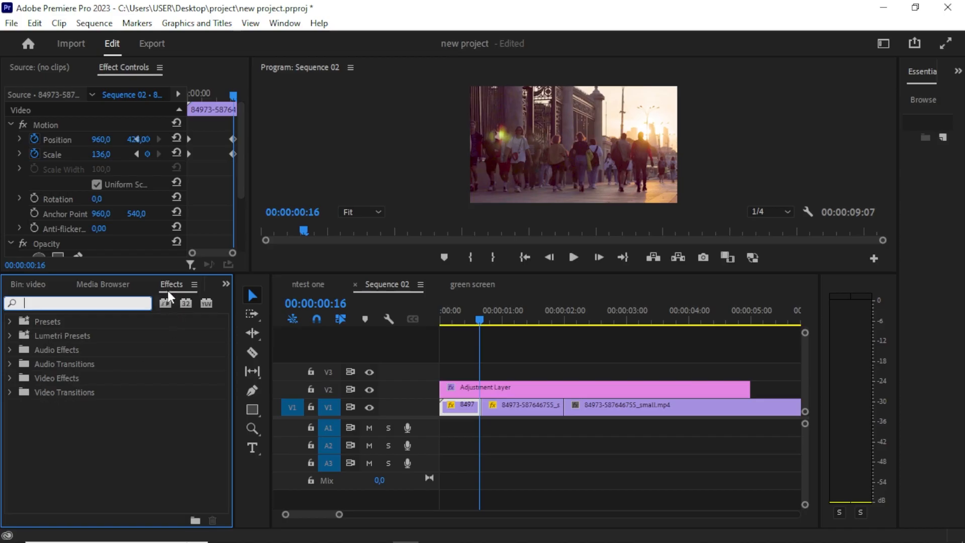
click(9, 392)
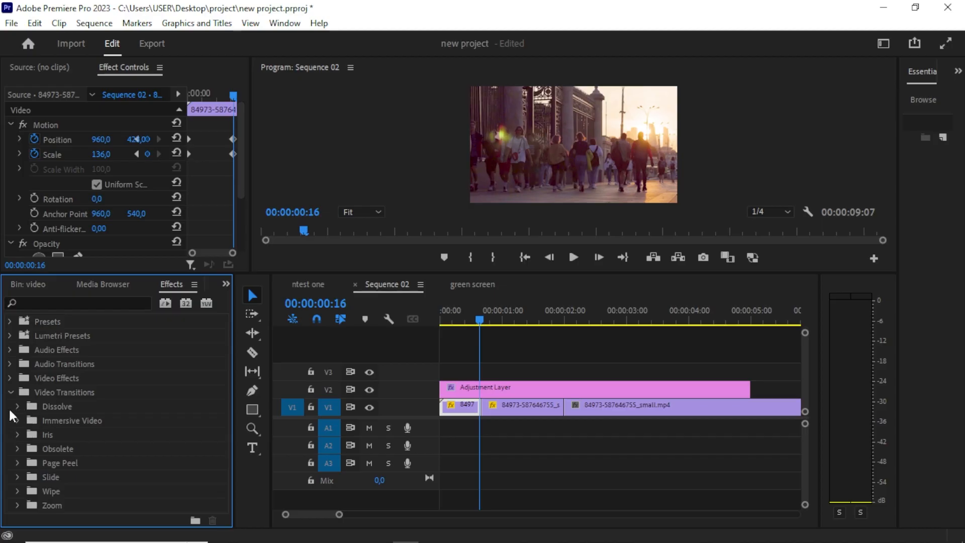
click(19, 406)
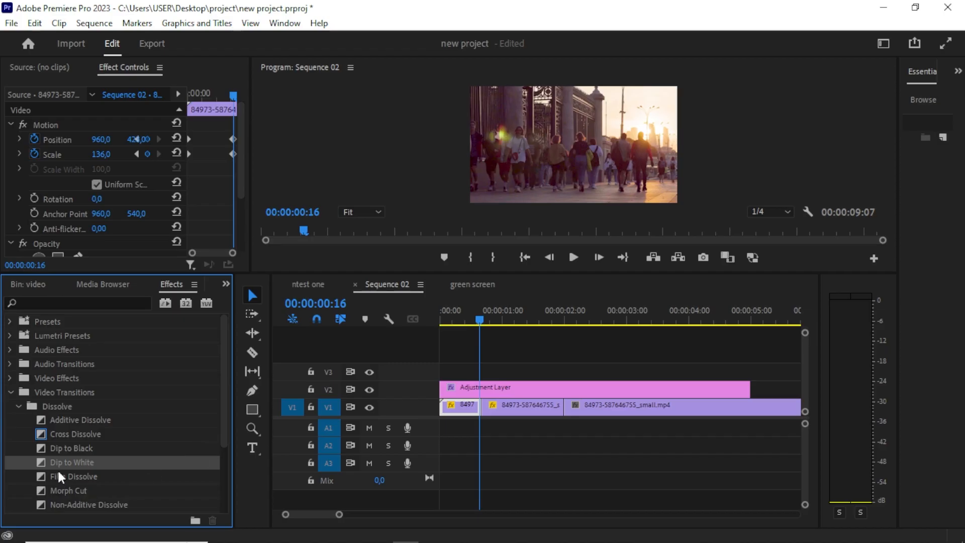
click(70, 449)
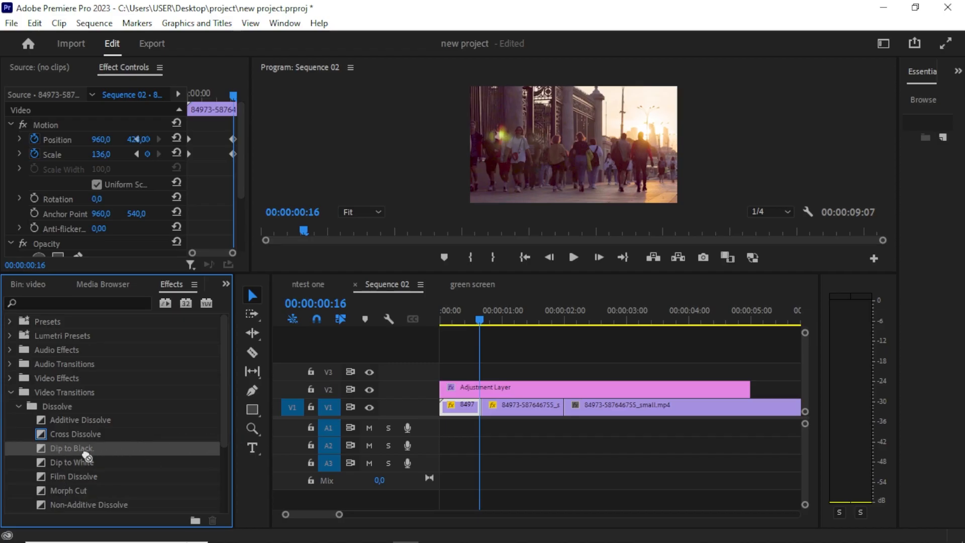
key(=)
key(=)
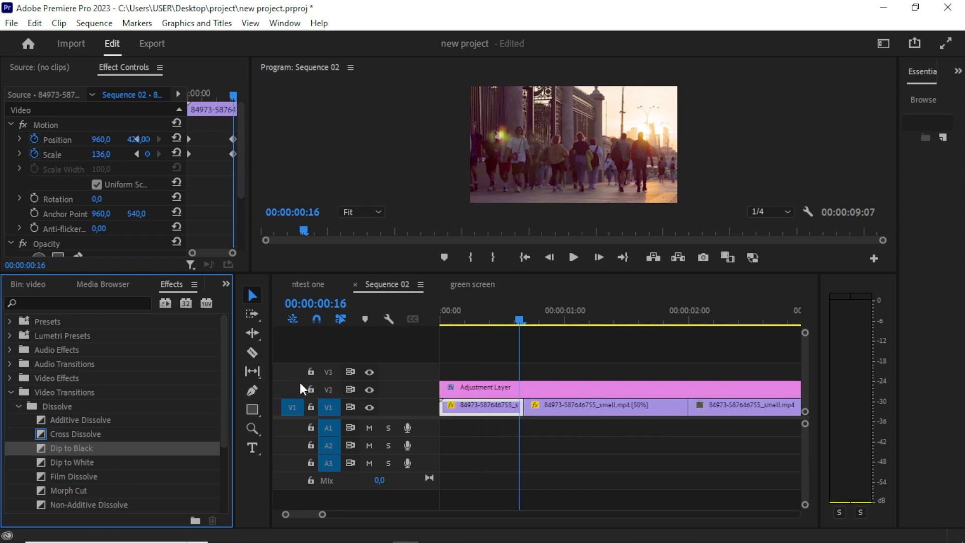
drag(599, 315, 605, 318)
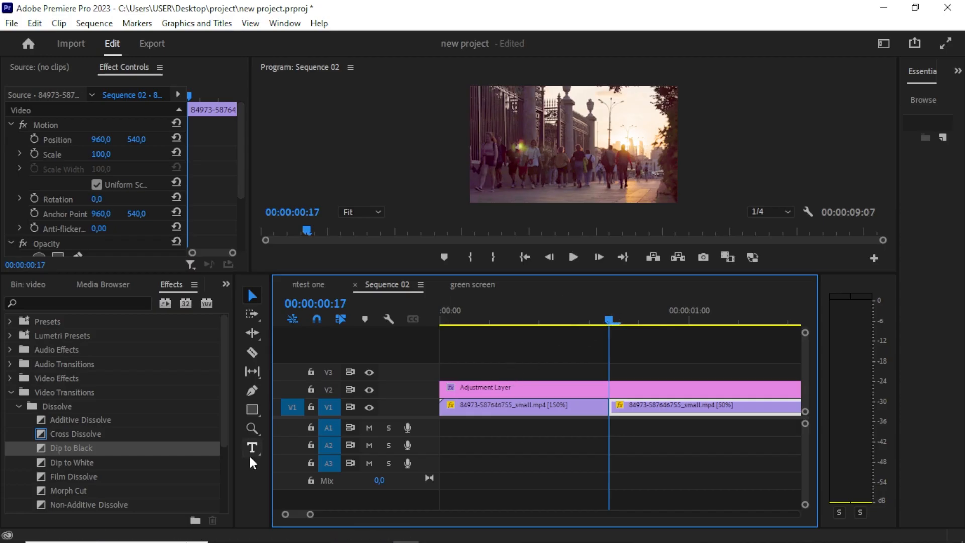
drag(56, 448, 612, 413)
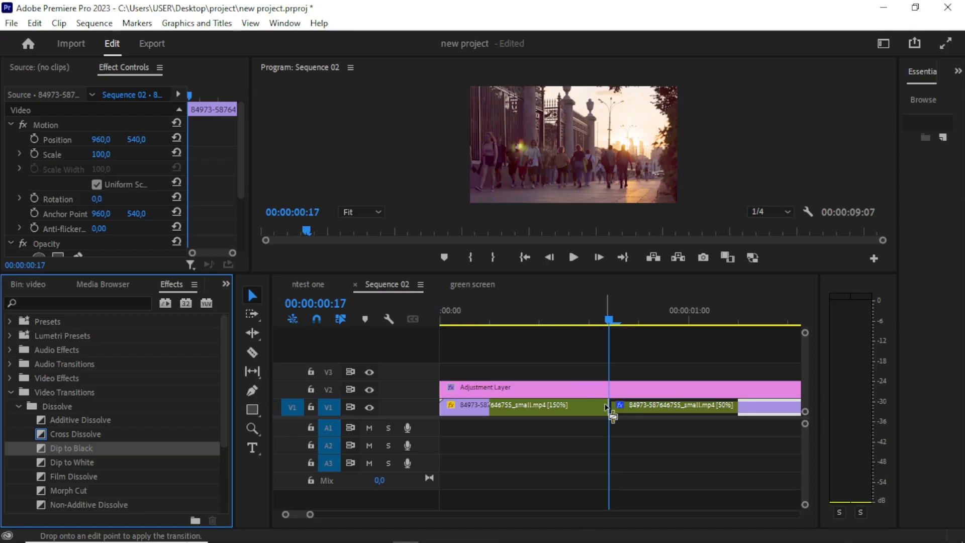
drag(612, 415, 612, 415)
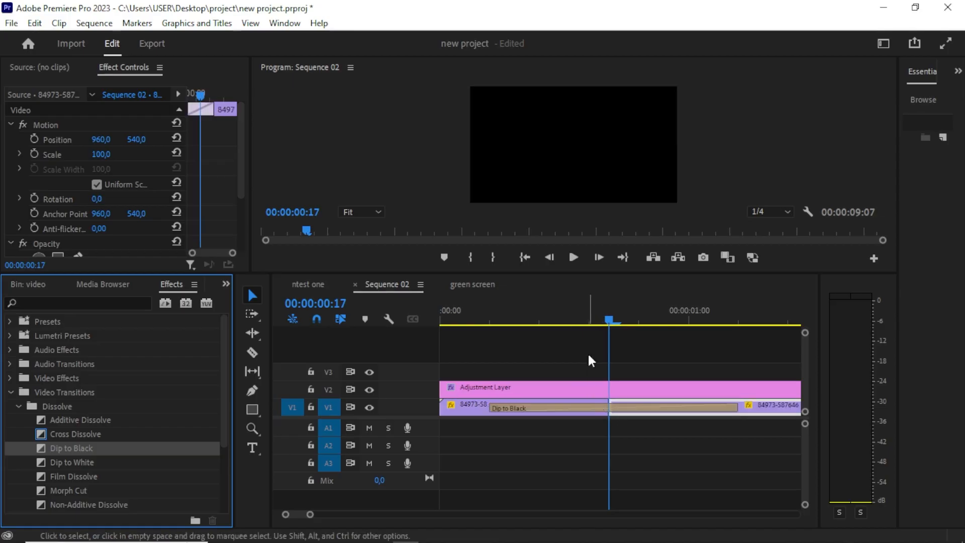
click(563, 320)
drag(563, 321, 450, 321)
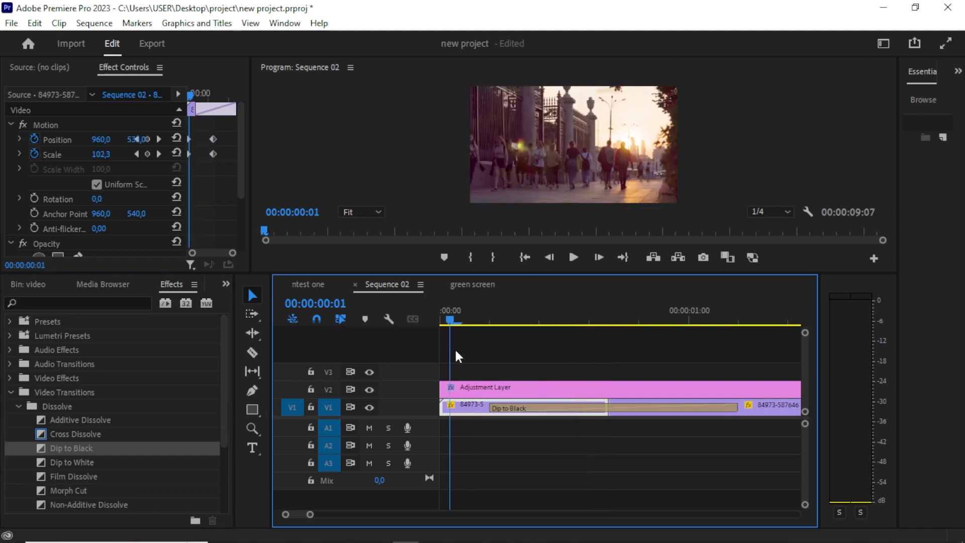
Preview the Dip to Black transition, then apply Dip to White to the cut between the second and third clips and play it back.
key(space)
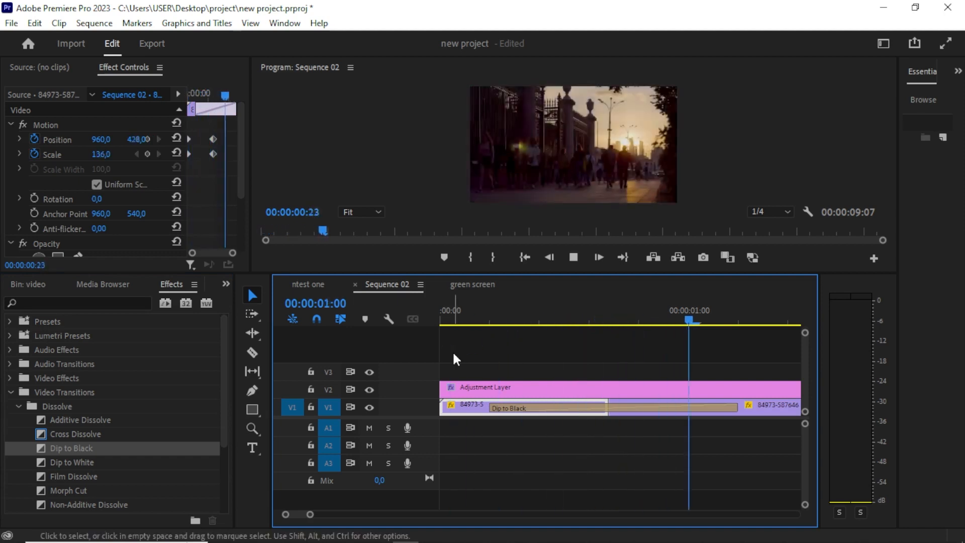
key(space)
key(minus)
key(minus)
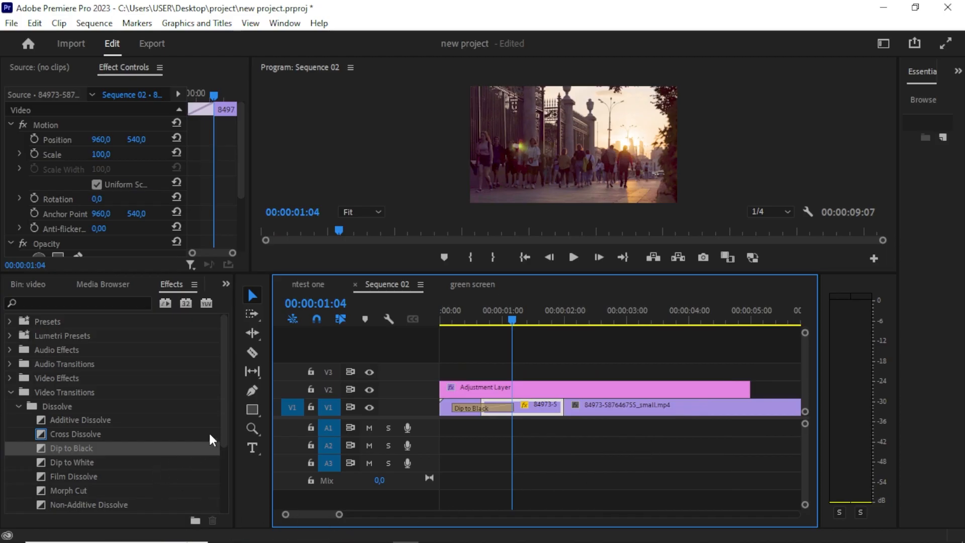
drag(59, 466, 552, 410)
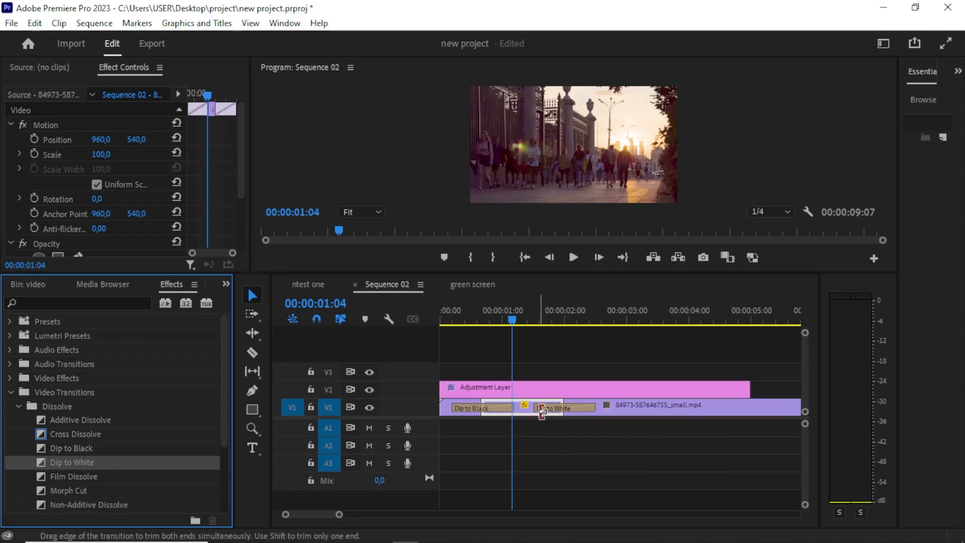
key(space)
click(541, 416)
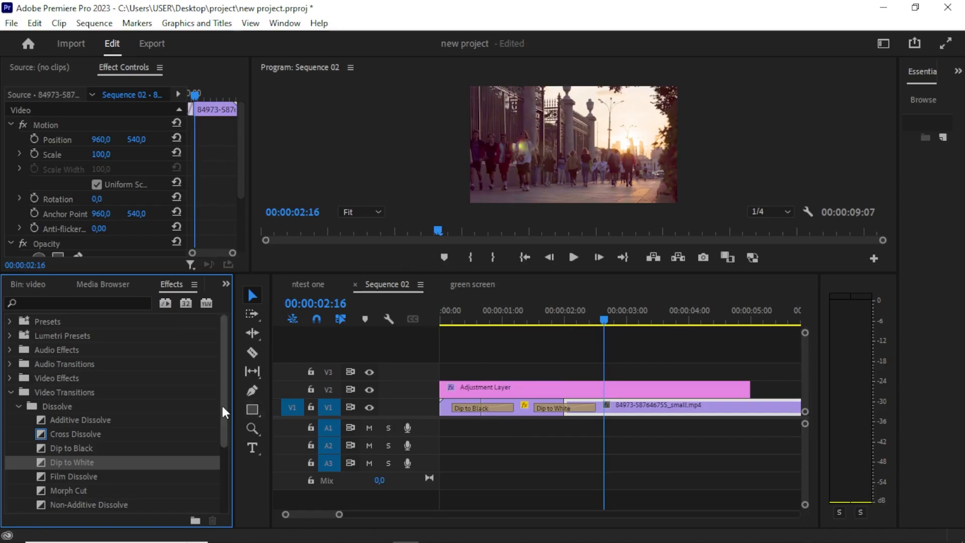
drag(224, 416, 209, 465)
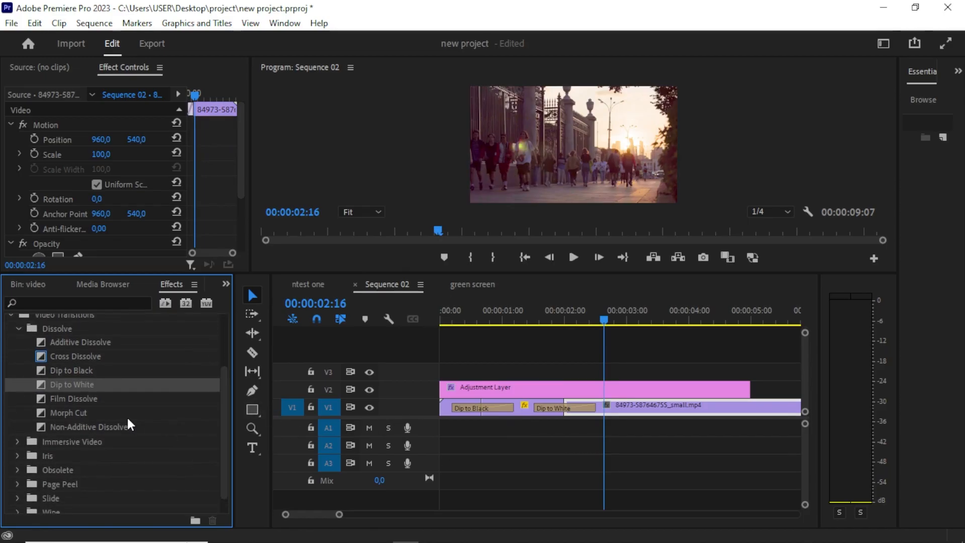
scroll(67, 398, up, 1)
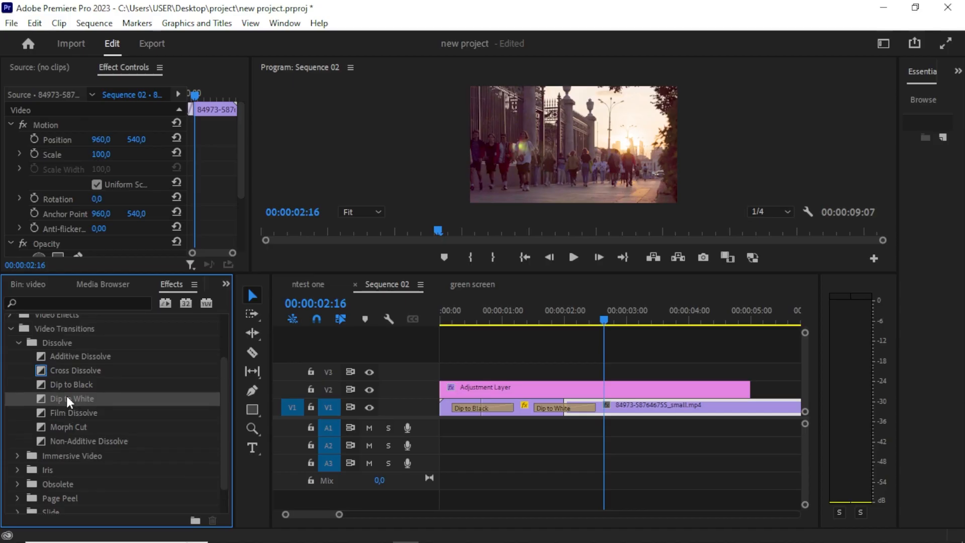
scroll(67, 401, down, 2)
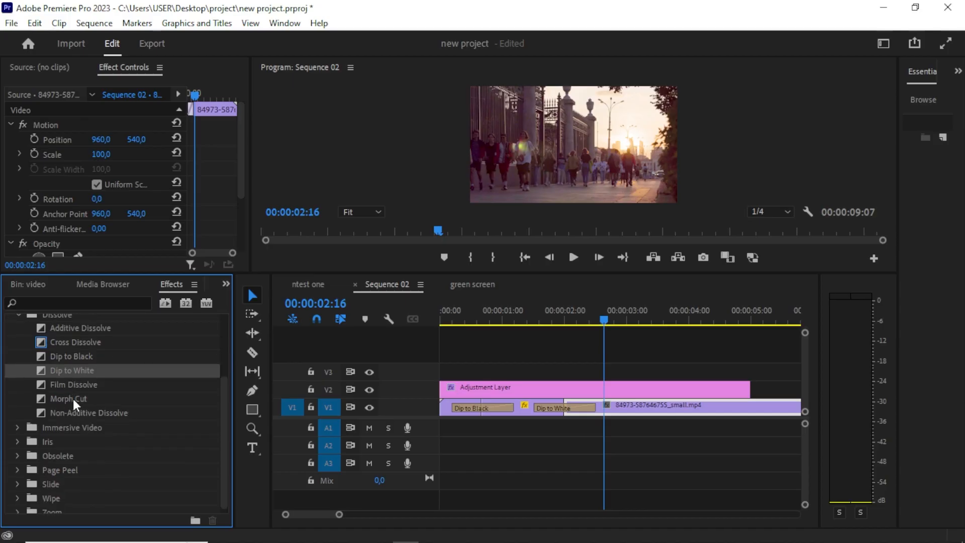
scroll(125, 392, up, 4)
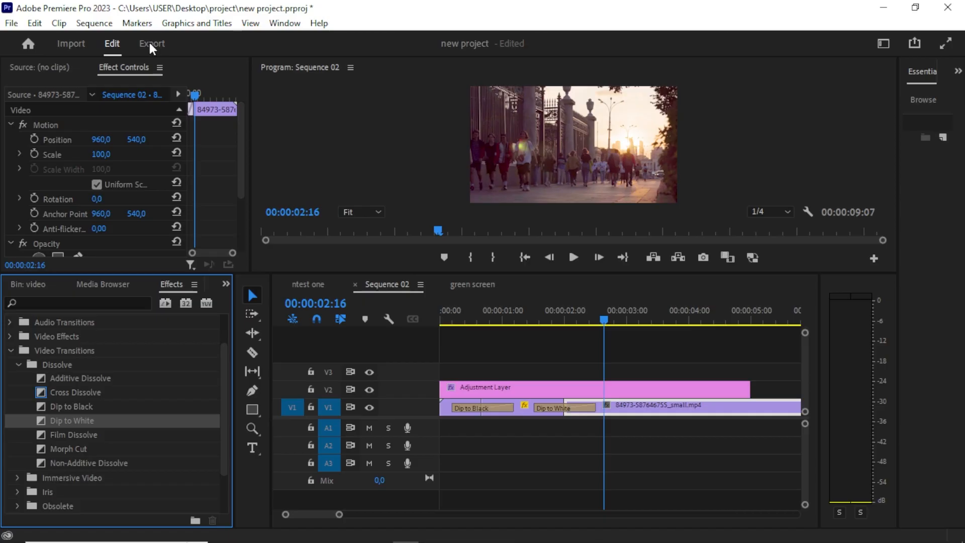
Browse the Quick Export and Export workspace preset and format options for Sequence 02.
click(914, 48)
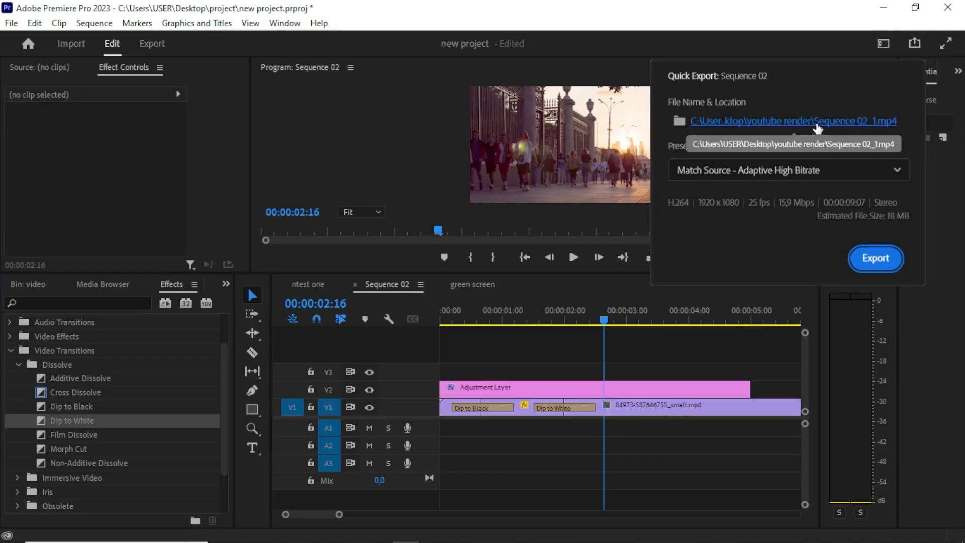
click(804, 173)
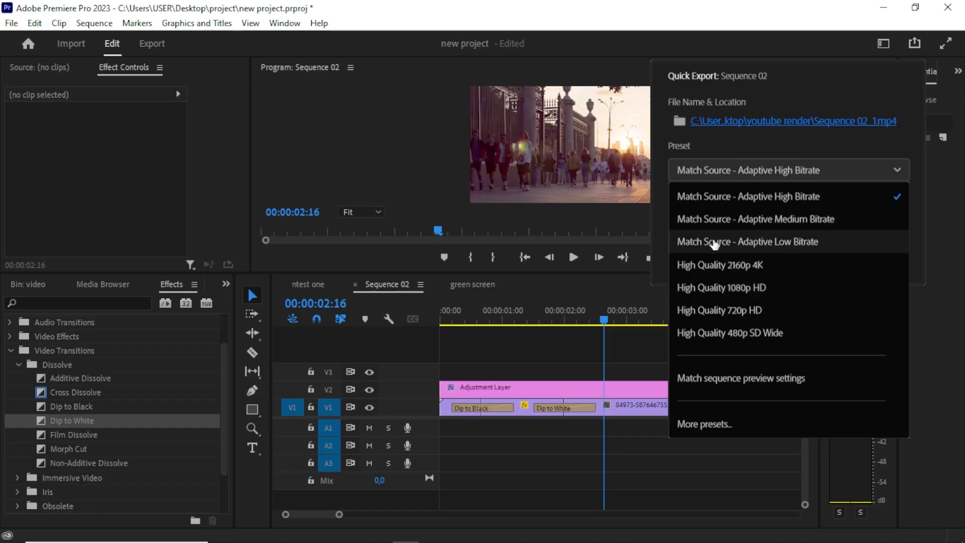
click(486, 177)
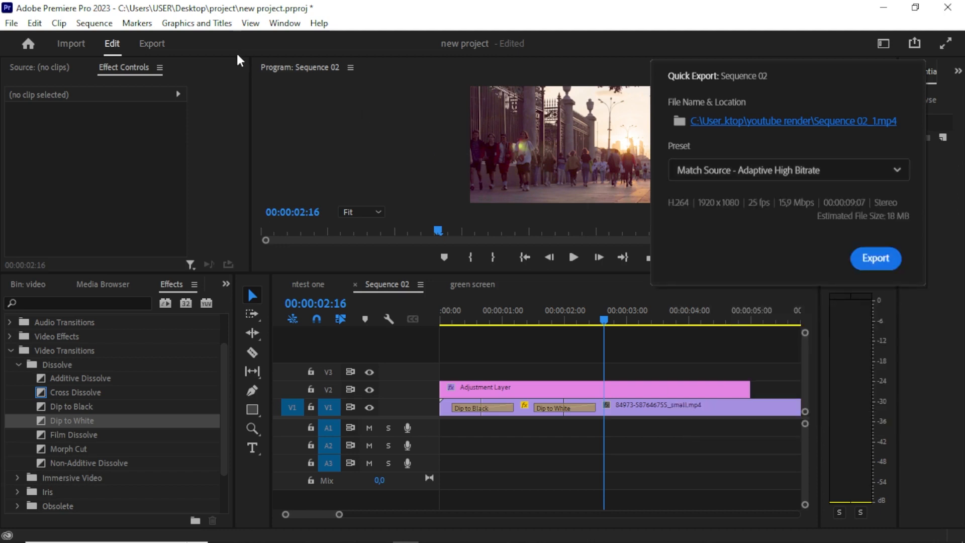
click(156, 42)
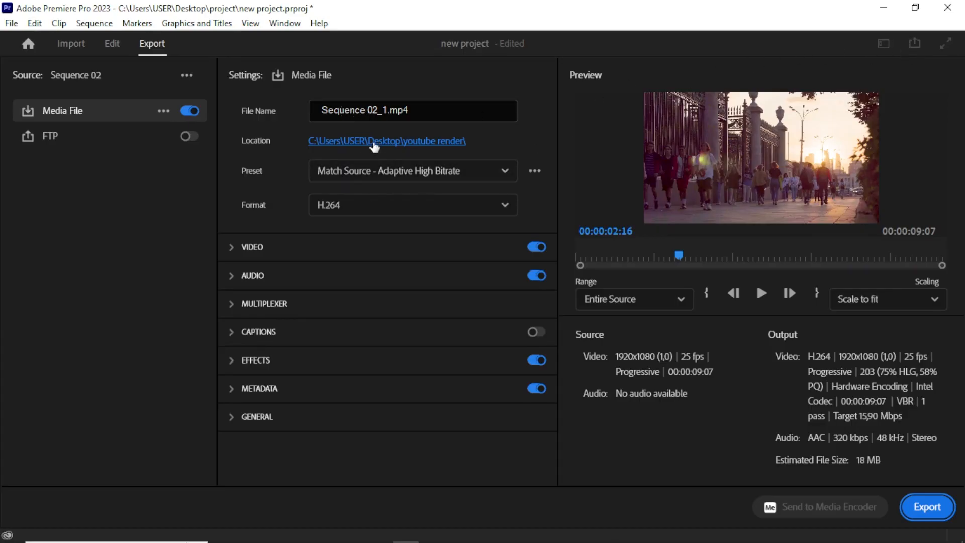
click(390, 179)
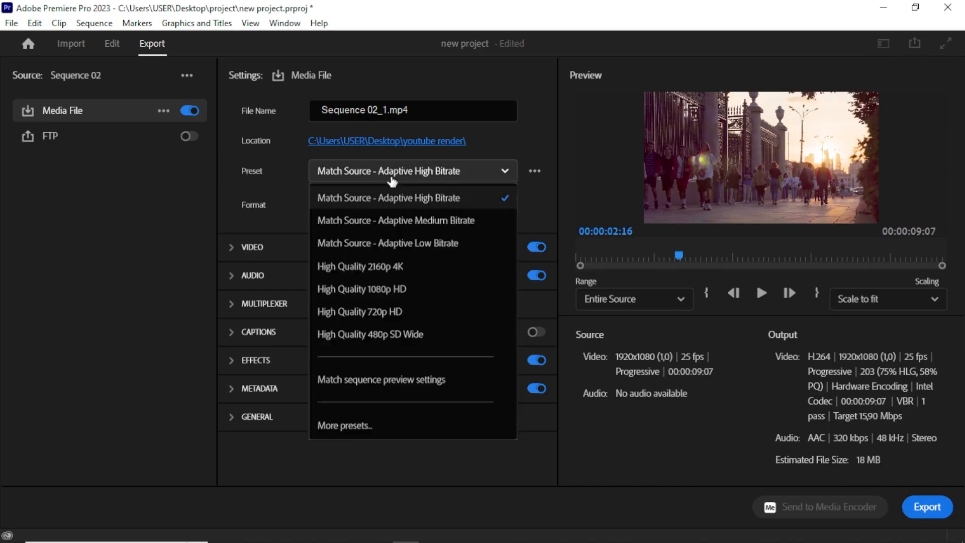
click(205, 218)
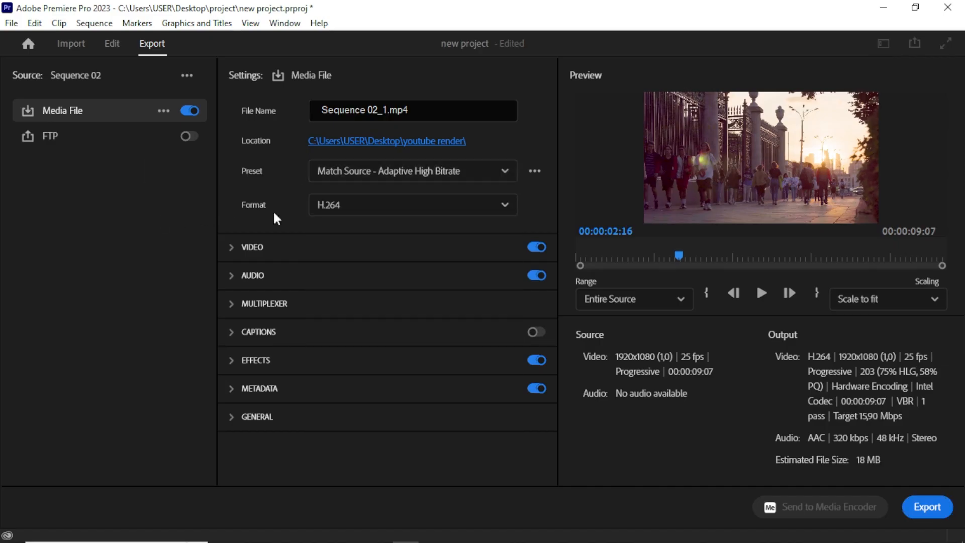
click(382, 210)
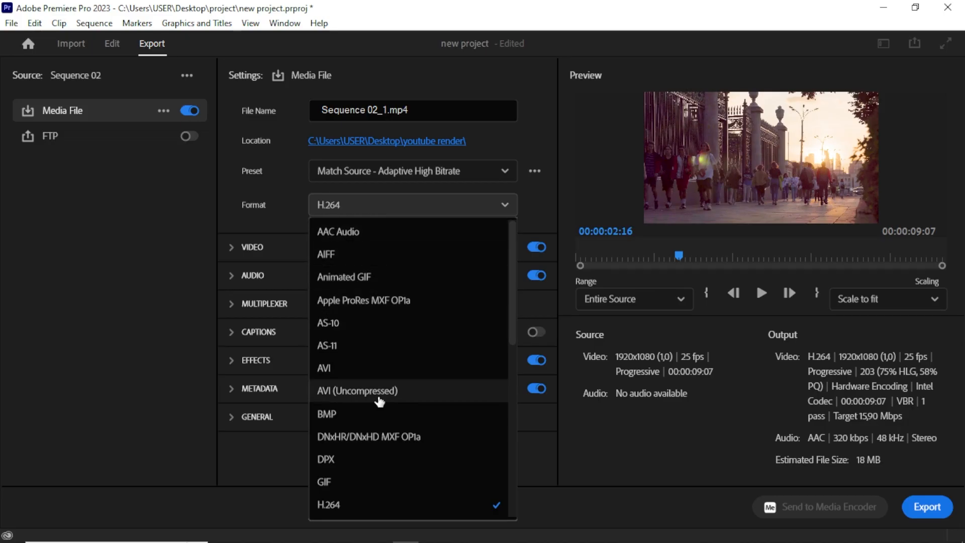
click(149, 316)
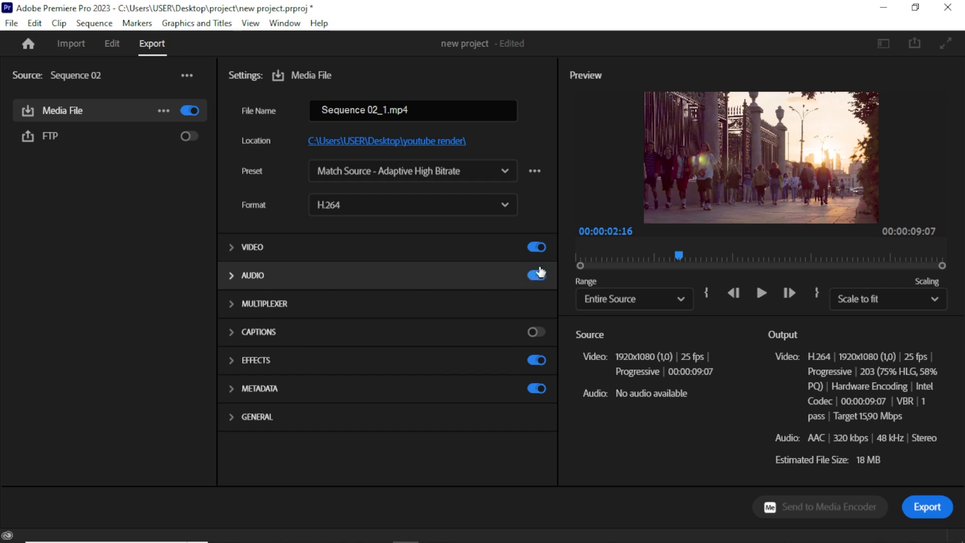
Toggle video and audio export off and back on, then export Sequence 02 as Sequence 02_1.mp4 in H.264.
click(537, 248)
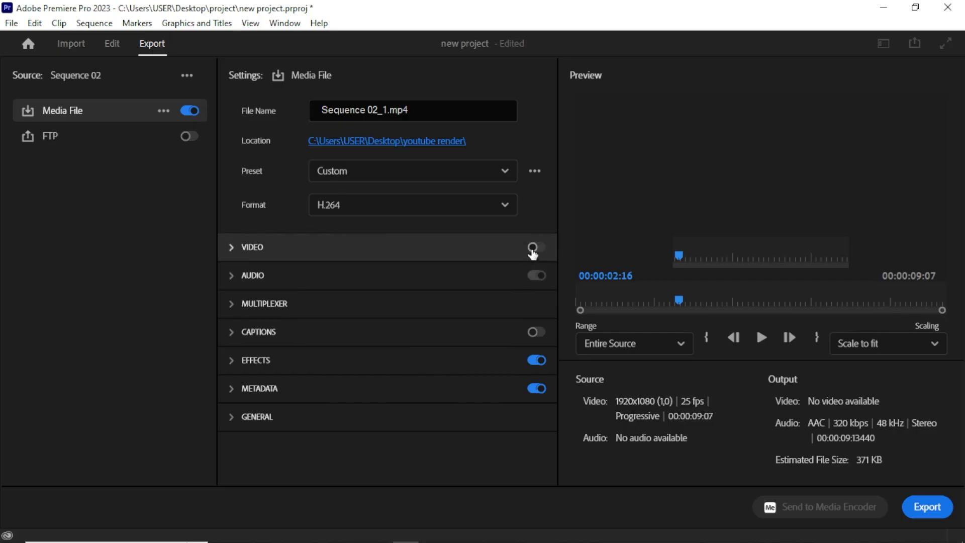
click(536, 248)
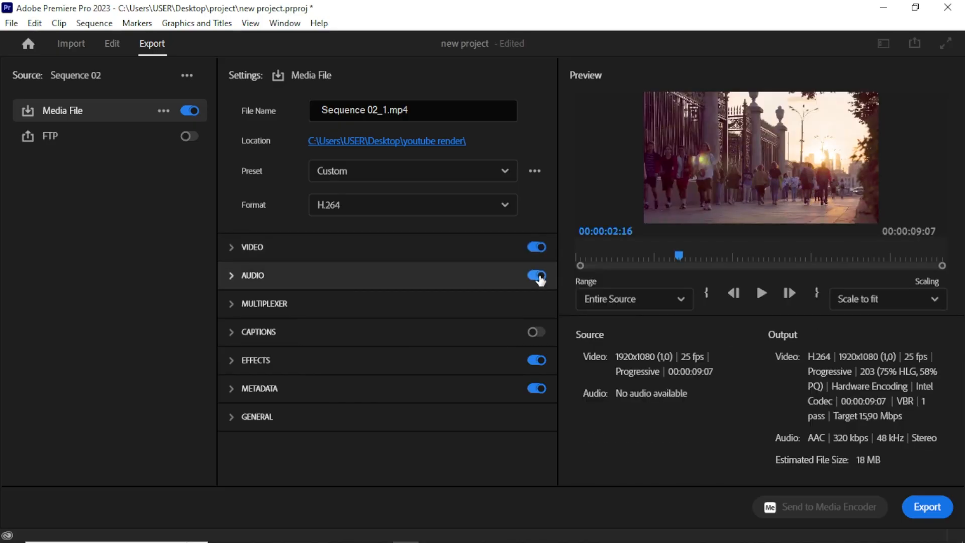
click(537, 276)
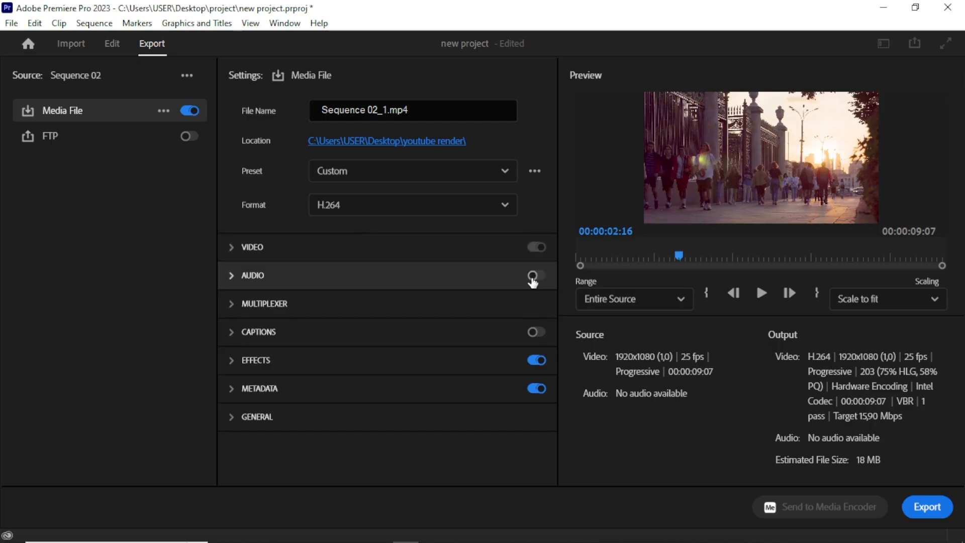
click(531, 278)
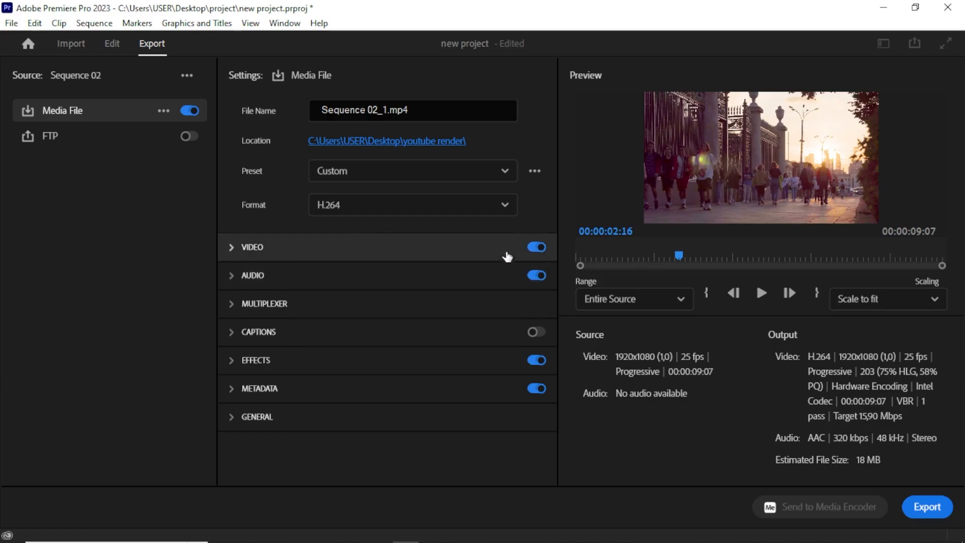
click(537, 247)
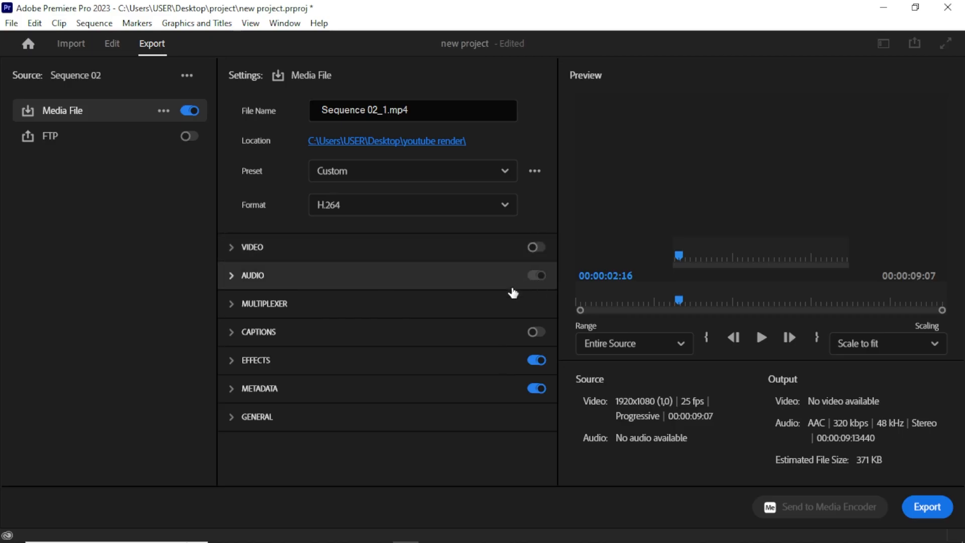
click(376, 173)
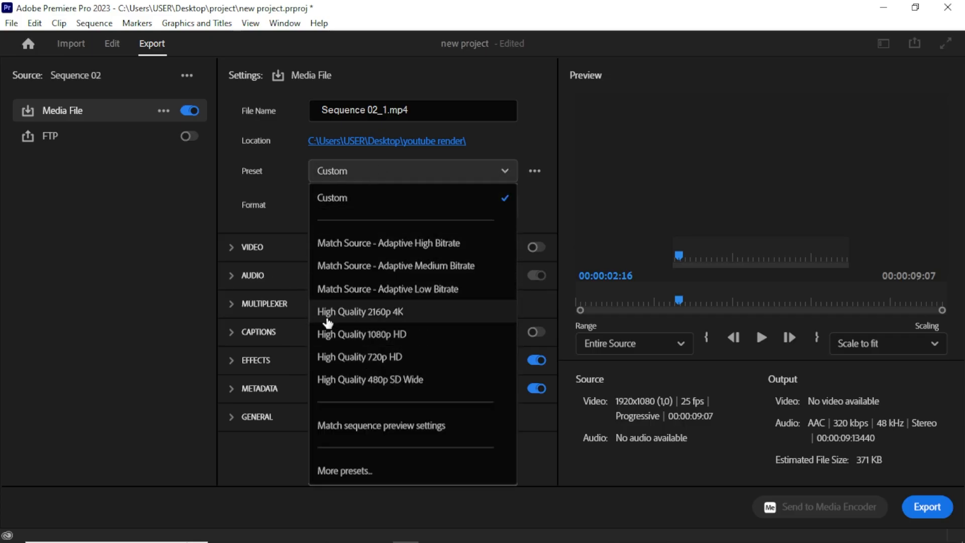
click(120, 289)
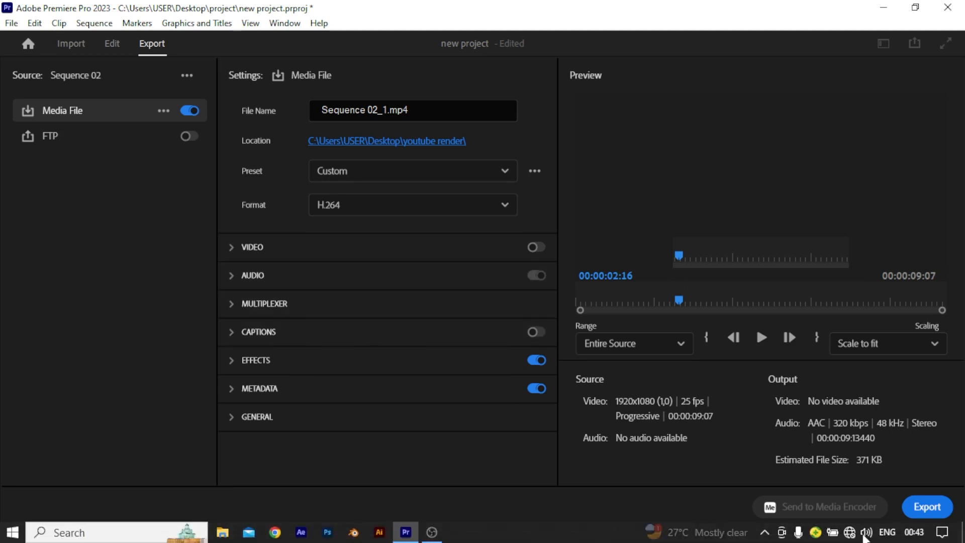
click(536, 248)
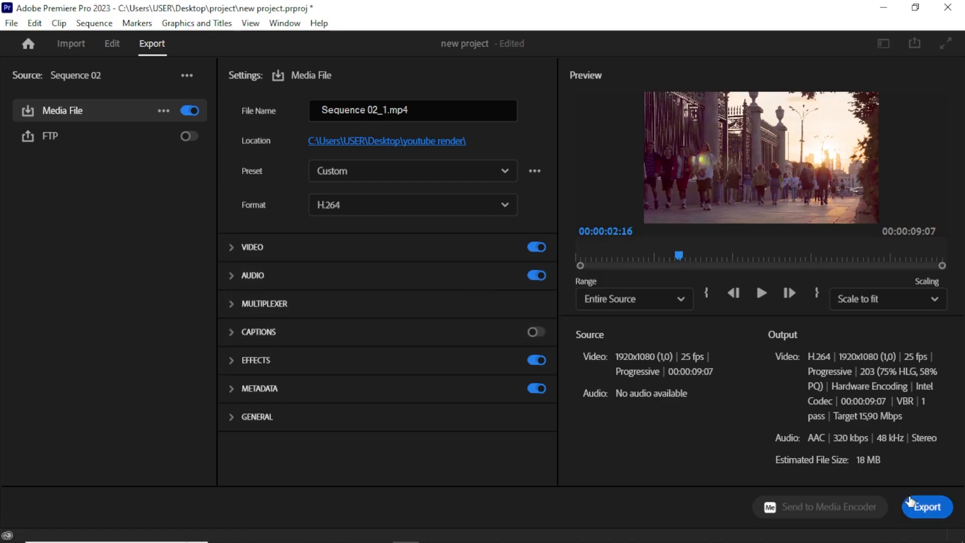
click(917, 508)
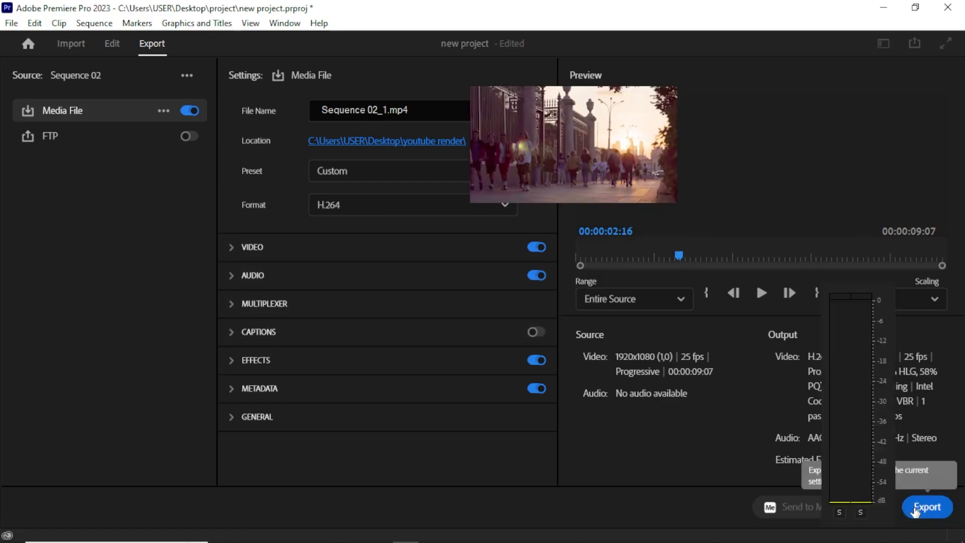